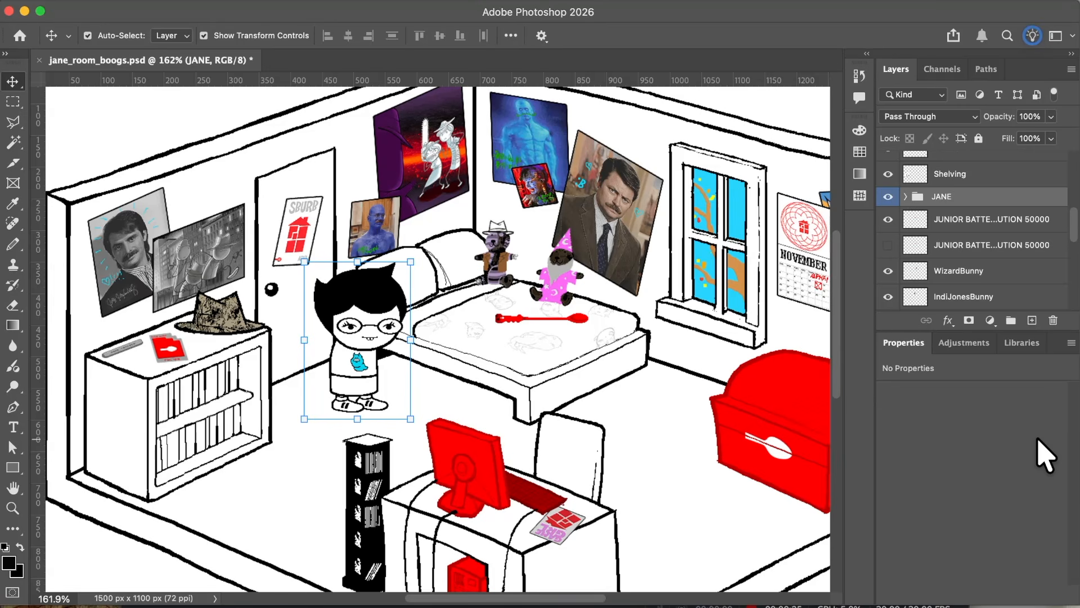
Step: Look over the bedroom drawing around the JANE character, from the bookshelf to the chest
{"action": "scroll", "coordinate": [359, 322], "scroll_direction": "up", "scroll_amount": 6}
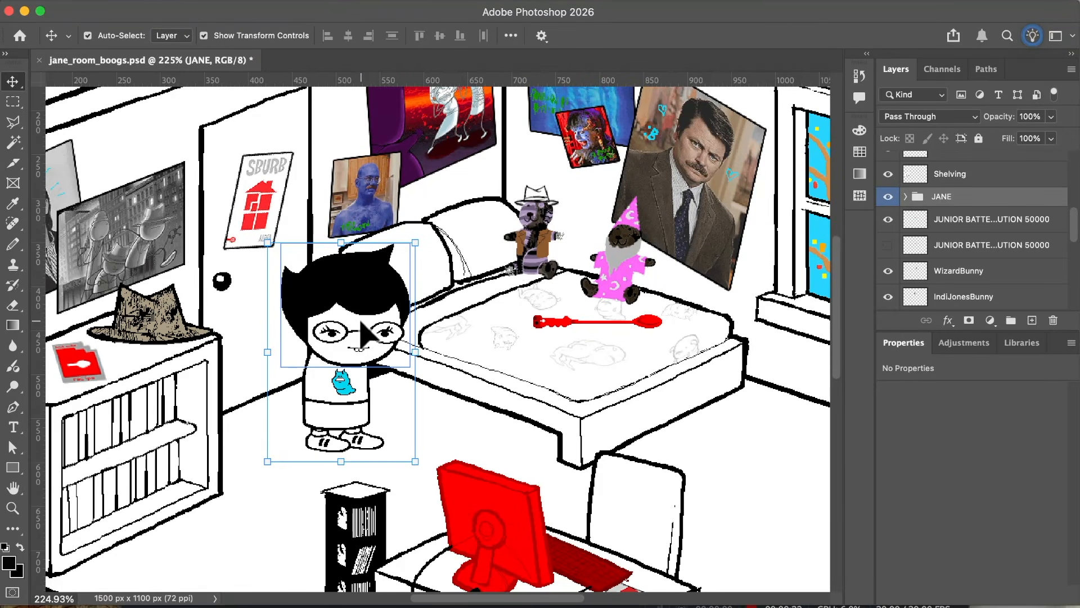
{"action": "scroll", "coordinate": [360, 321], "scroll_direction": "right", "scroll_amount": 5}
{"action": "scroll", "coordinate": [361, 321], "scroll_direction": "left", "scroll_amount": 5}
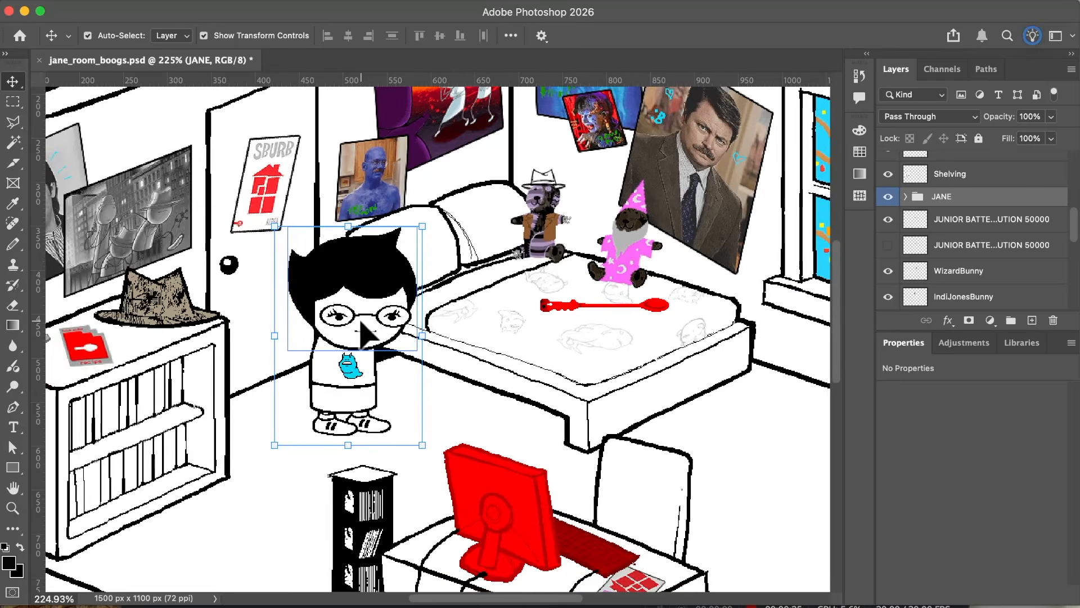
{"action": "scroll", "coordinate": [361, 322], "scroll_direction": "right", "scroll_amount": 2}
{"action": "scroll", "coordinate": [360, 322], "scroll_direction": "up", "scroll_amount": 2}
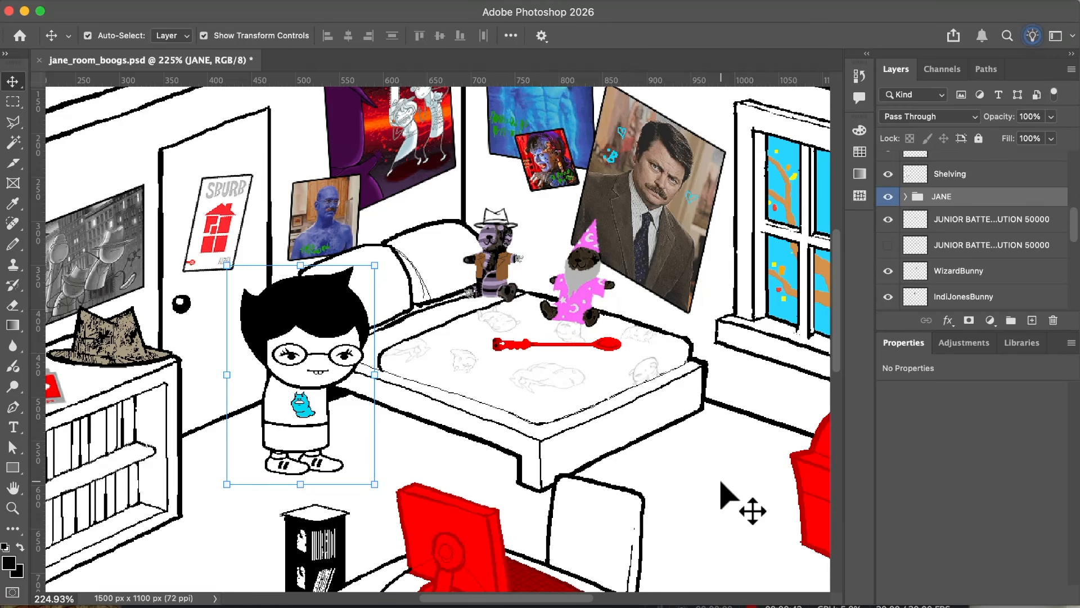
{"action": "scroll", "coordinate": [721, 482], "scroll_direction": "down", "scroll_amount": 2}
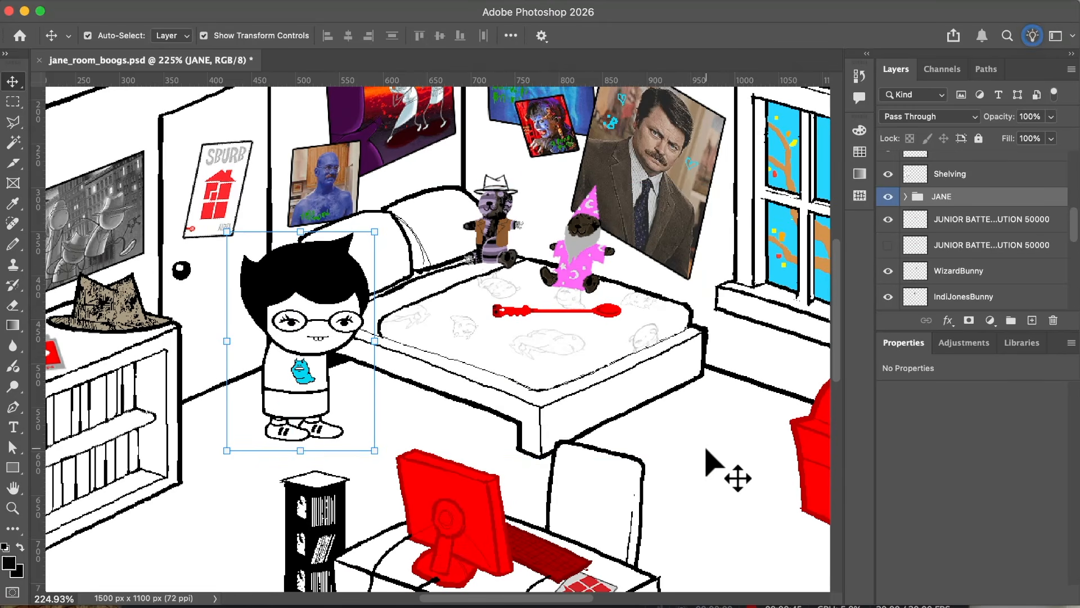
{"action": "scroll", "coordinate": [674, 445], "scroll_direction": "down", "scroll_amount": 4}
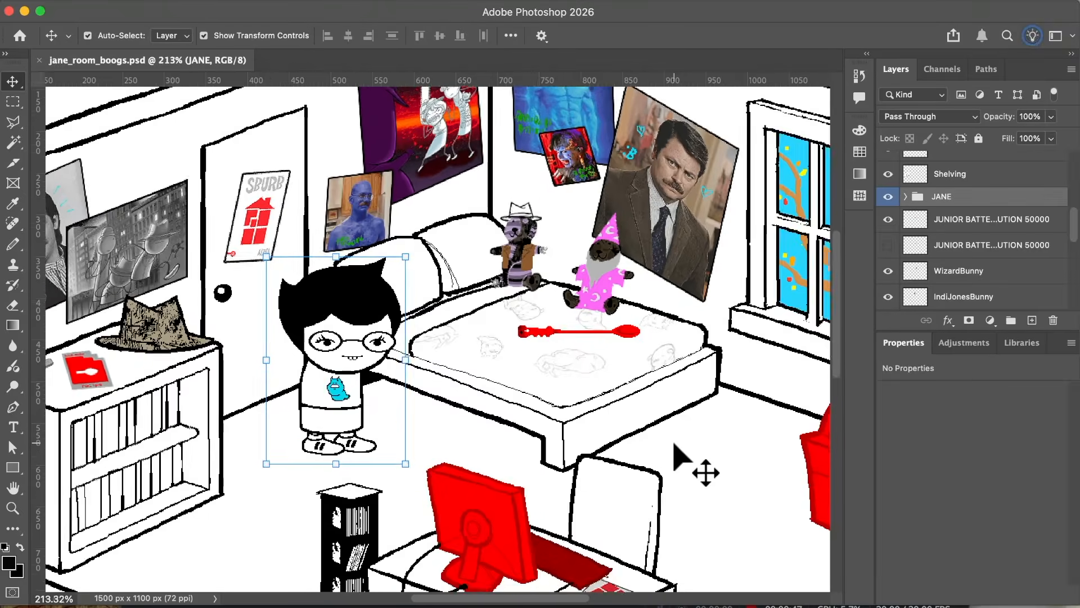
{"action": "scroll", "coordinate": [618, 438], "scroll_direction": "up", "scroll_amount": 2}
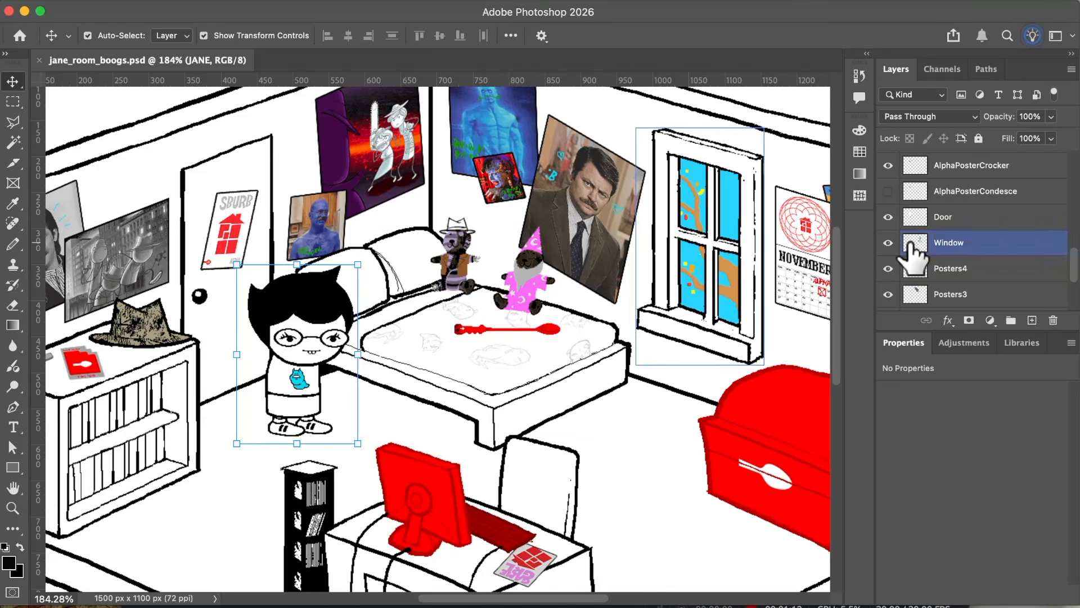
Step: Set the layer thumbnails to clip to layer bounds
{"action": "scroll", "coordinate": [906, 193], "scroll_direction": "down", "scroll_amount": 1}
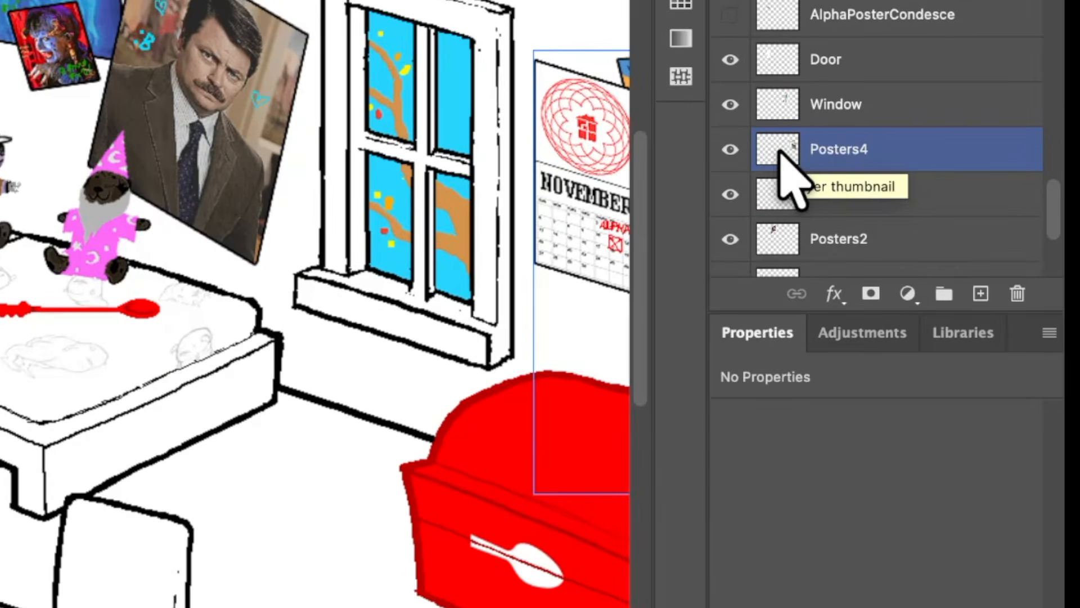
{"action": "right_click", "coordinate": [779, 150]}
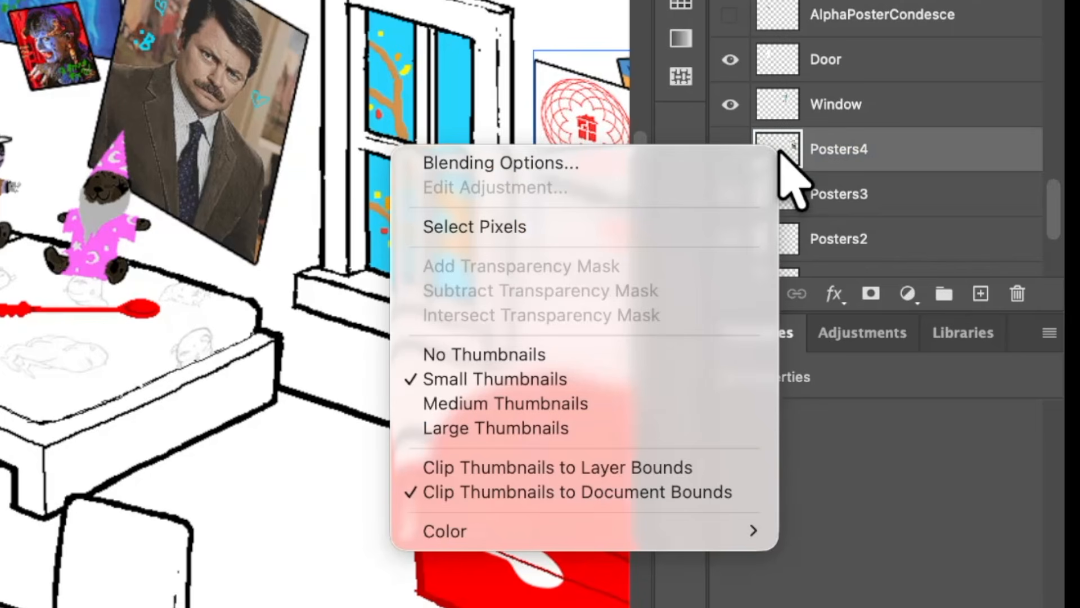
{"action": "left_click", "coordinate": [549, 471]}
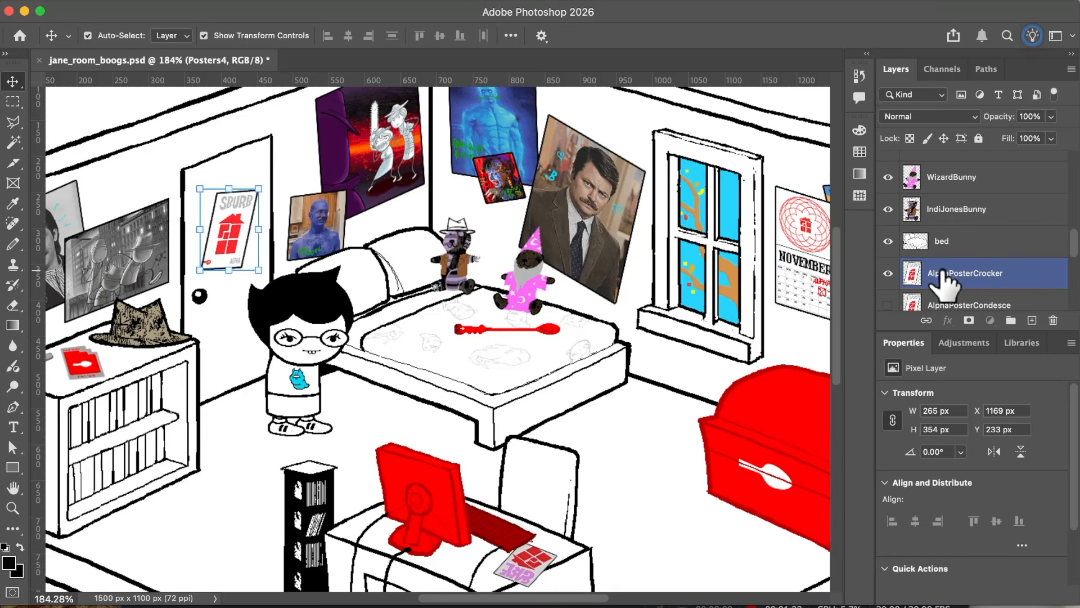
Step: Compare the two door poster versions by switching visibility between AlphaPosterCrocker and AlphaPosterCondesce, and restore AlphaPosterCrocker
{"action": "left_click", "coordinate": [944, 273]}
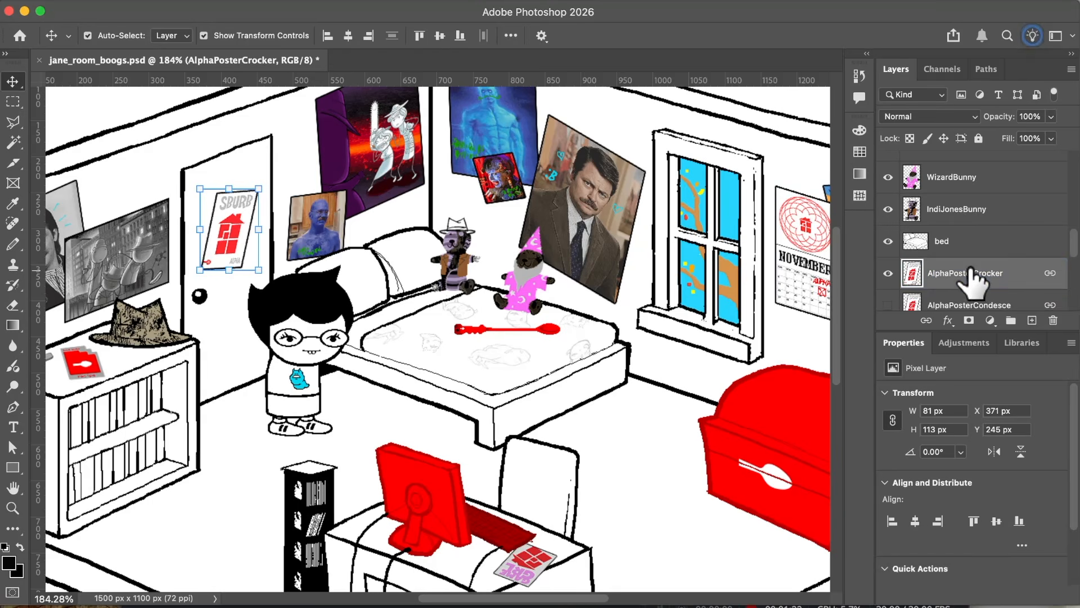
{"action": "scroll", "coordinate": [971, 273], "scroll_direction": "down", "scroll_amount": 1}
{"action": "left_click", "coordinate": [887, 248]}
{"action": "left_click", "coordinate": [888, 280]}
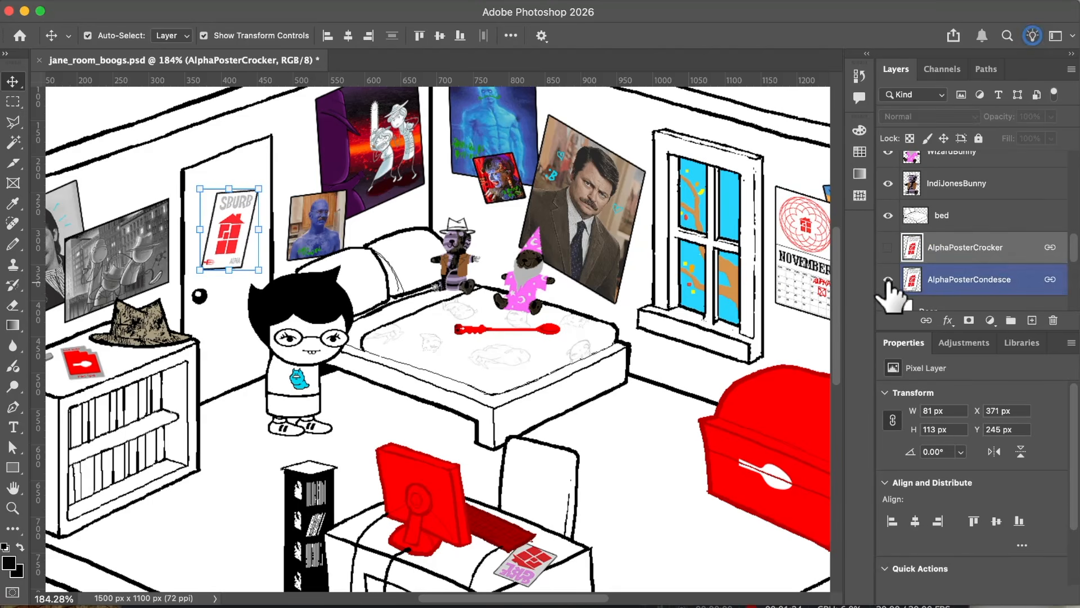
{"action": "left_click", "coordinate": [888, 281]}
{"action": "left_click", "coordinate": [888, 249]}
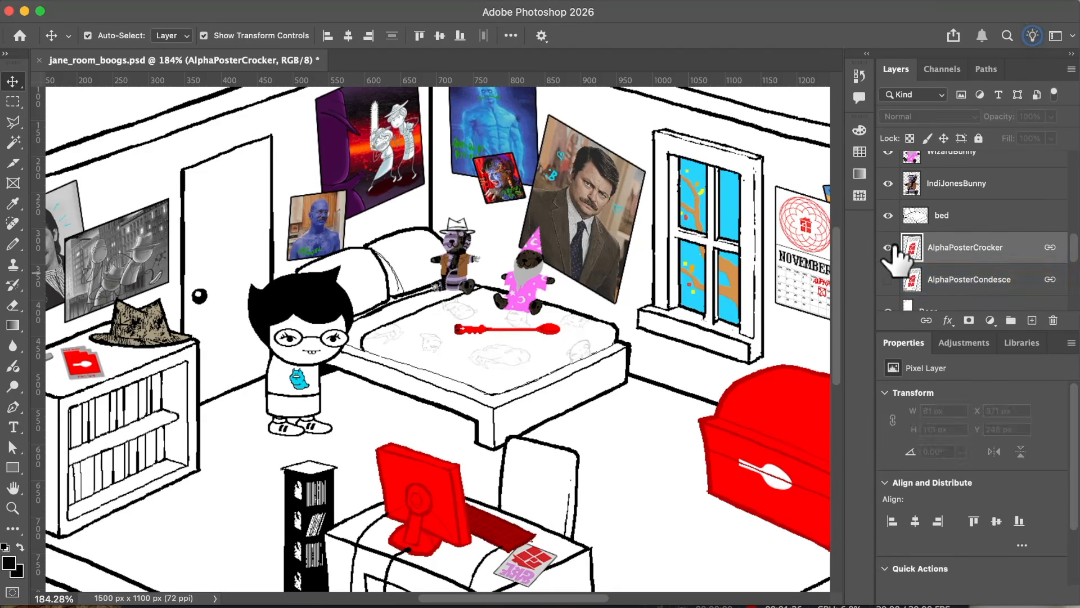
Step: Try moving the chest layer and turn off Auto-Select for the Move tool
{"action": "scroll", "coordinate": [946, 270], "scroll_direction": "down", "scroll_amount": 5}
{"action": "left_click", "coordinate": [954, 202]}
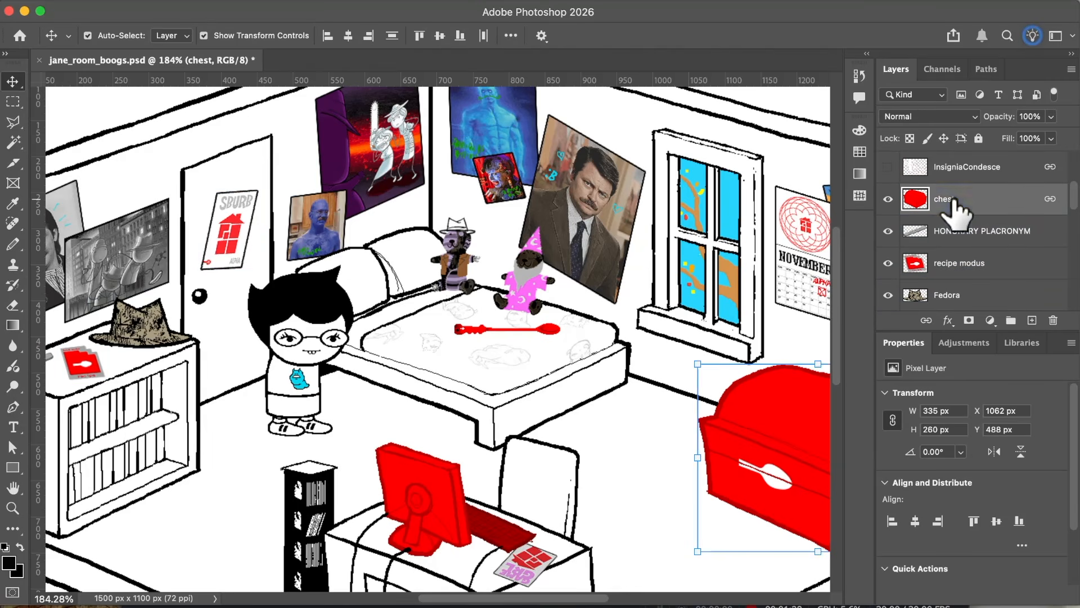
{"action": "left_click_drag", "start_coordinate": [717, 429], "coordinate": [819, 360]}
{"action": "left_click", "coordinate": [90, 36]}
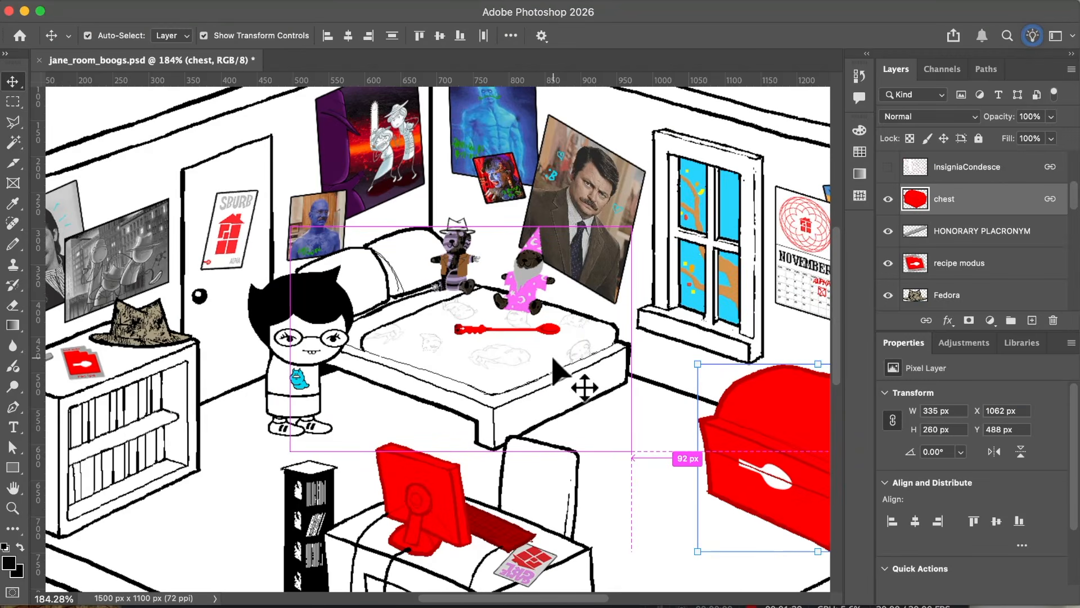
Step: Try shifting the bed and IndiJonesBunny layers on the canvas, and undo the moves
{"action": "left_click", "coordinate": [499, 363]}
{"action": "left_click_drag", "start_coordinate": [486, 351], "coordinate": [532, 345]}
{"action": "left_click_drag", "start_coordinate": [683, 516], "coordinate": [665, 531]}
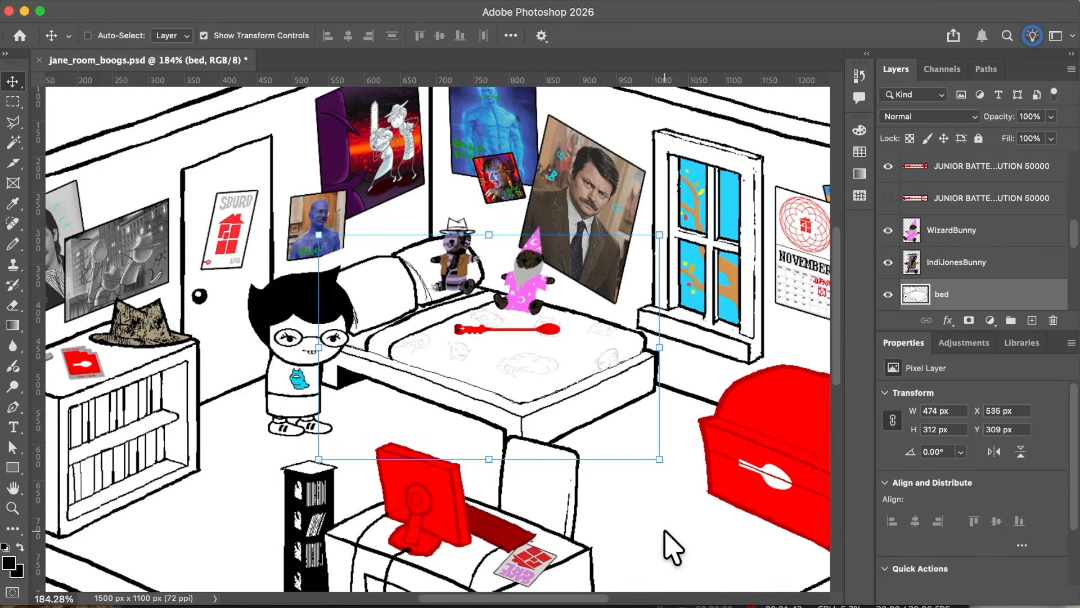
{"action": "left_click", "coordinate": [470, 268]}
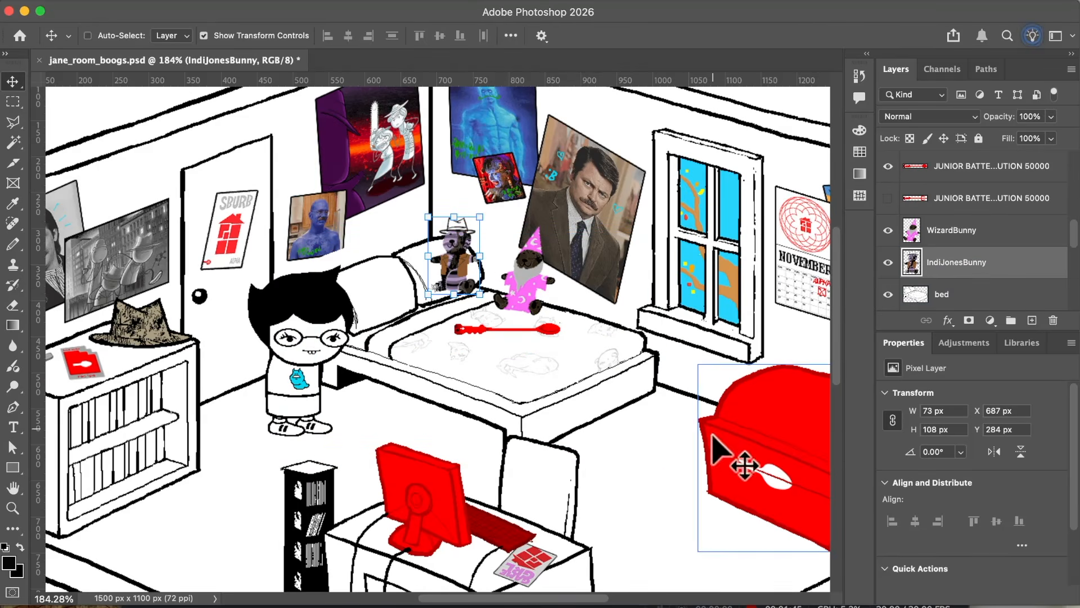
{"action": "mouse_move", "coordinate": [694, 522]}
{"action": "left_mouse_down"}
{"action": "mouse_move", "coordinate": [663, 518]}
{"action": "mouse_move", "coordinate": [680, 519]}
{"action": "left_mouse_up"}
{"action": "key", "text": "super+z"}
{"action": "key", "text": "super+z"}
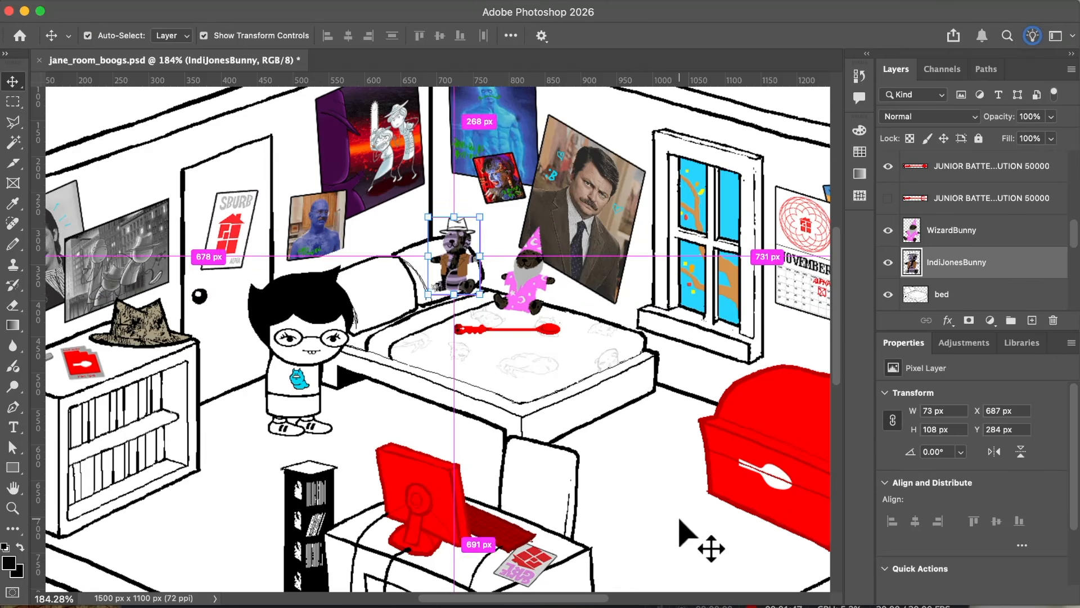
Step: Select the JANE group and reposition the character beside the bed
{"action": "scroll", "coordinate": [560, 404], "scroll_direction": "right", "scroll_amount": 1}
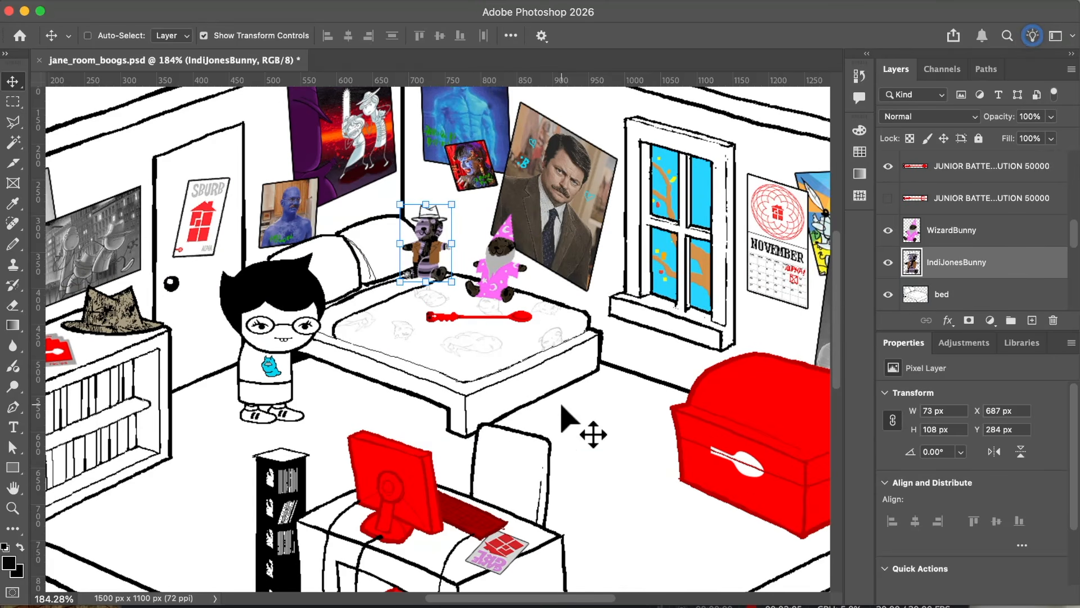
{"action": "scroll", "coordinate": [425, 364], "scroll_direction": "left", "scroll_amount": 3}
{"action": "scroll", "coordinate": [579, 349], "scroll_direction": "down", "scroll_amount": 1}
{"action": "scroll", "coordinate": [579, 349], "scroll_direction": "right", "scroll_amount": 1}
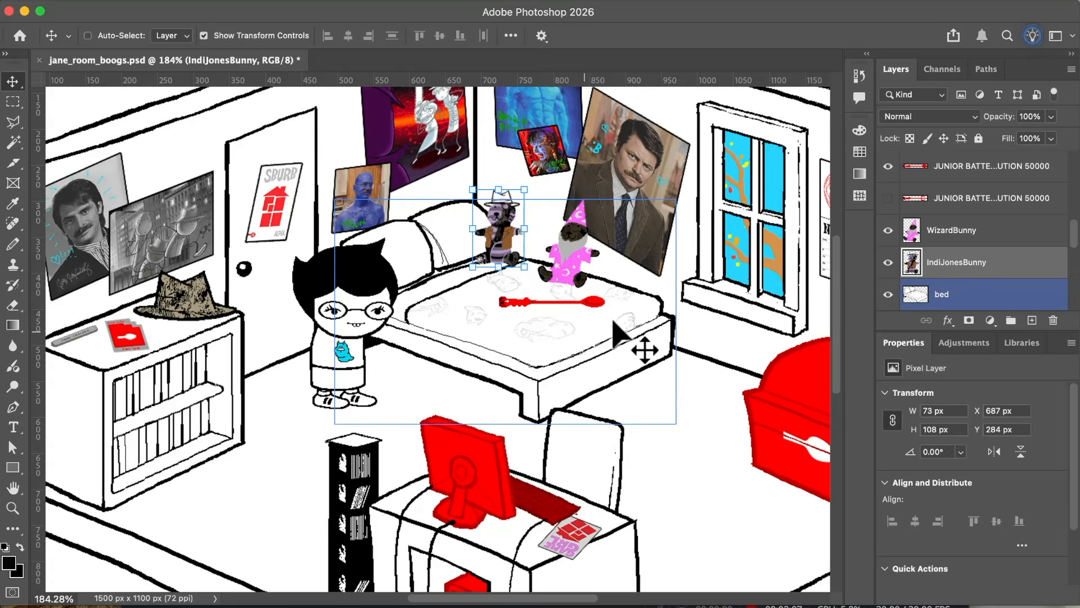
{"action": "scroll", "coordinate": [940, 242], "scroll_direction": "down", "scroll_amount": 2}
{"action": "scroll", "coordinate": [996, 287], "scroll_direction": "up", "scroll_amount": 5}
{"action": "scroll", "coordinate": [996, 287], "scroll_direction": "up", "scroll_amount": 2}
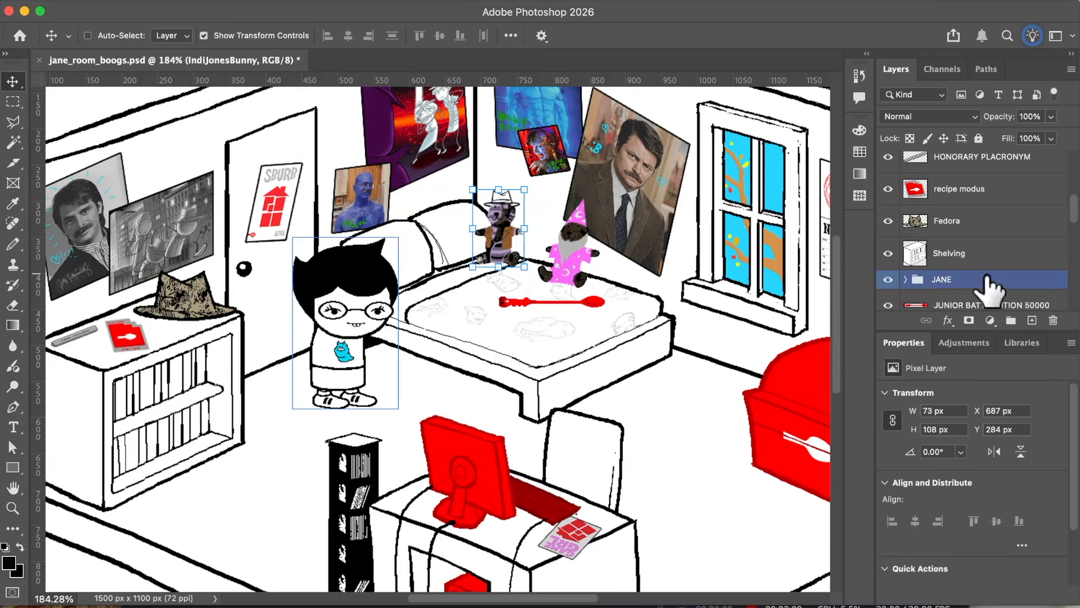
{"action": "left_click", "coordinate": [956, 280]}
{"action": "mouse_move", "coordinate": [356, 280]}
{"action": "left_mouse_down"}
{"action": "mouse_move", "coordinate": [393, 281]}
{"action": "mouse_move", "coordinate": [388, 292]}
{"action": "mouse_move", "coordinate": [299, 282]}
{"action": "mouse_move", "coordinate": [263, 292]}
{"action": "mouse_move", "coordinate": [282, 278]}
{"action": "mouse_move", "coordinate": [336, 281]}
{"action": "left_mouse_up"}
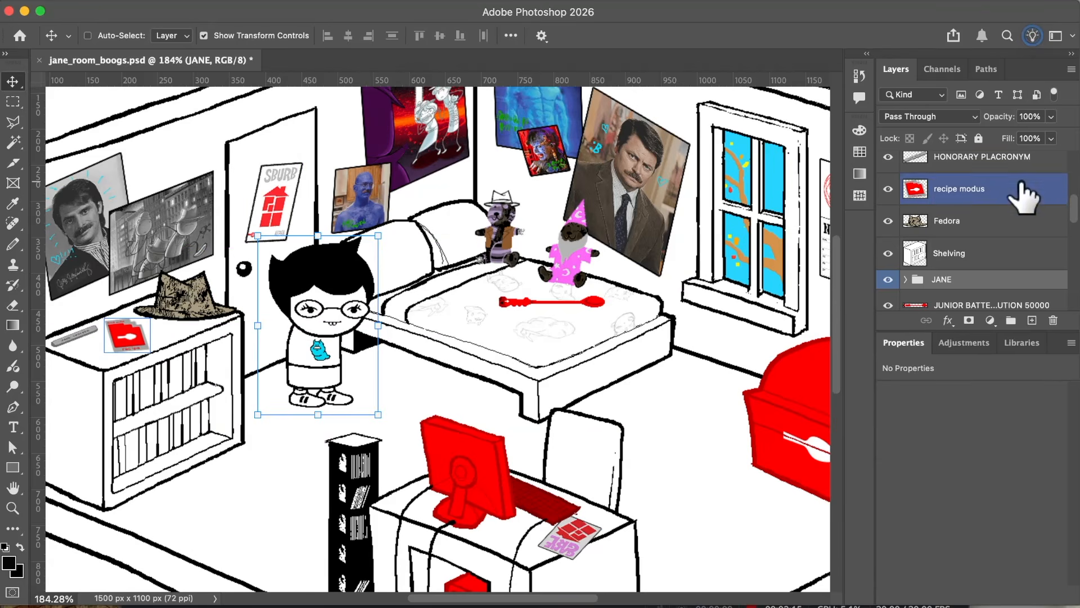
{"action": "scroll", "coordinate": [1025, 193], "scroll_direction": "down", "scroll_amount": 1}
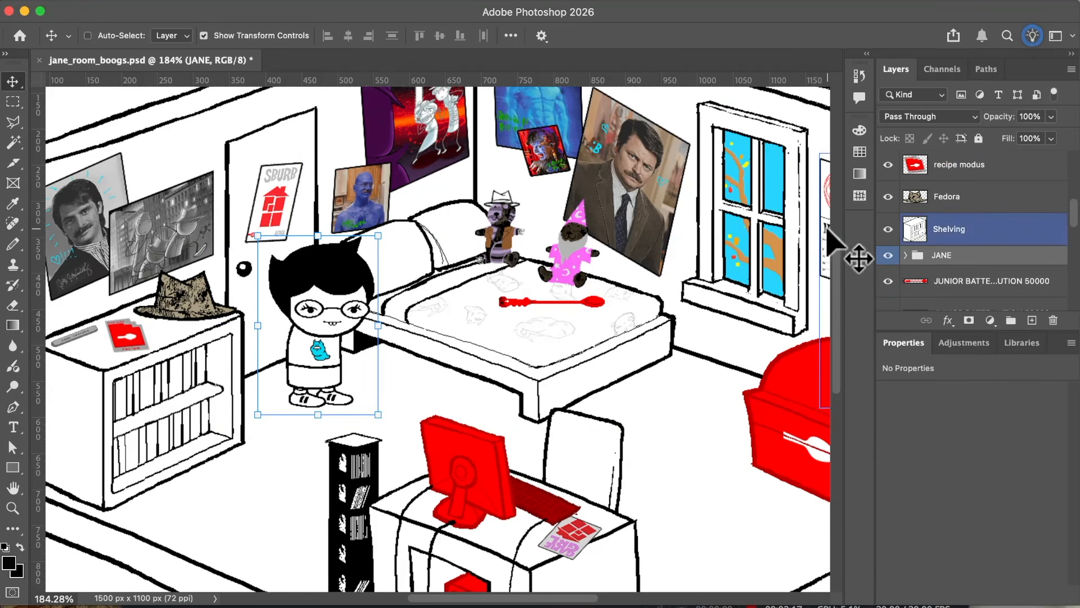
{"action": "mouse_move", "coordinate": [358, 310]}
{"action": "left_mouse_down"}
{"action": "mouse_move", "coordinate": [295, 313]}
{"action": "mouse_move", "coordinate": [349, 316]}
{"action": "left_mouse_up"}
Step: Examine the order of the layers against the objects in the room, from the bed down to the desk
{"action": "left_click", "coordinate": [915, 237]}
{"action": "scroll", "coordinate": [911, 225], "scroll_direction": "down", "scroll_amount": 5}
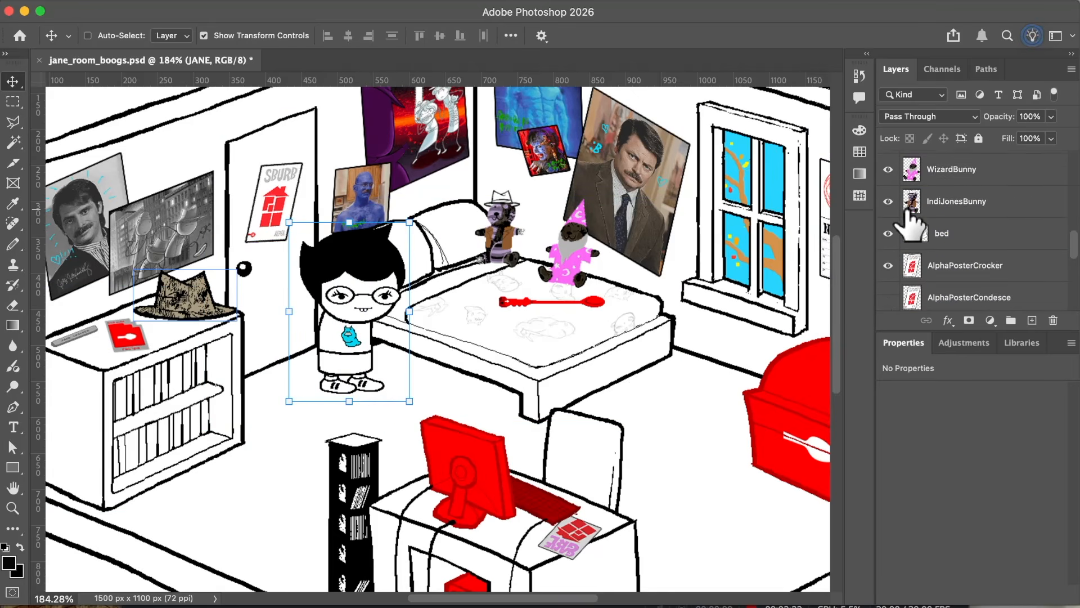
{"action": "left_click", "coordinate": [938, 229]}
{"action": "scroll", "coordinate": [933, 261], "scroll_direction": "up", "scroll_amount": 1}
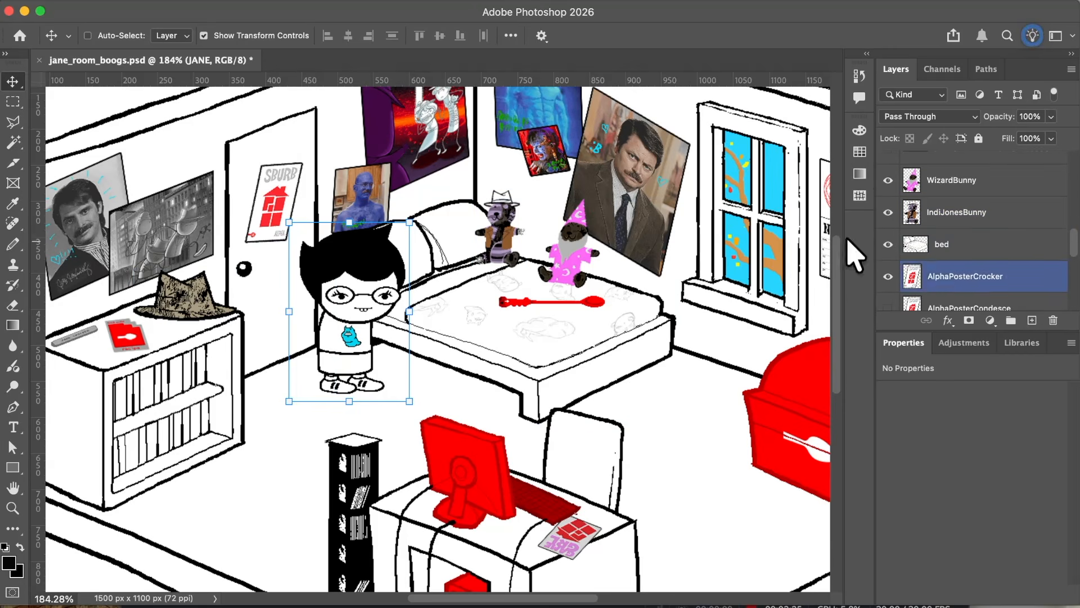
{"action": "scroll", "coordinate": [608, 273], "scroll_direction": "down", "scroll_amount": 2}
{"action": "scroll", "coordinate": [608, 273], "scroll_direction": "right", "scroll_amount": 2}
{"action": "scroll", "coordinate": [608, 273], "scroll_direction": "down", "scroll_amount": 10}
{"action": "scroll", "coordinate": [608, 273], "scroll_direction": "right", "scroll_amount": 2}
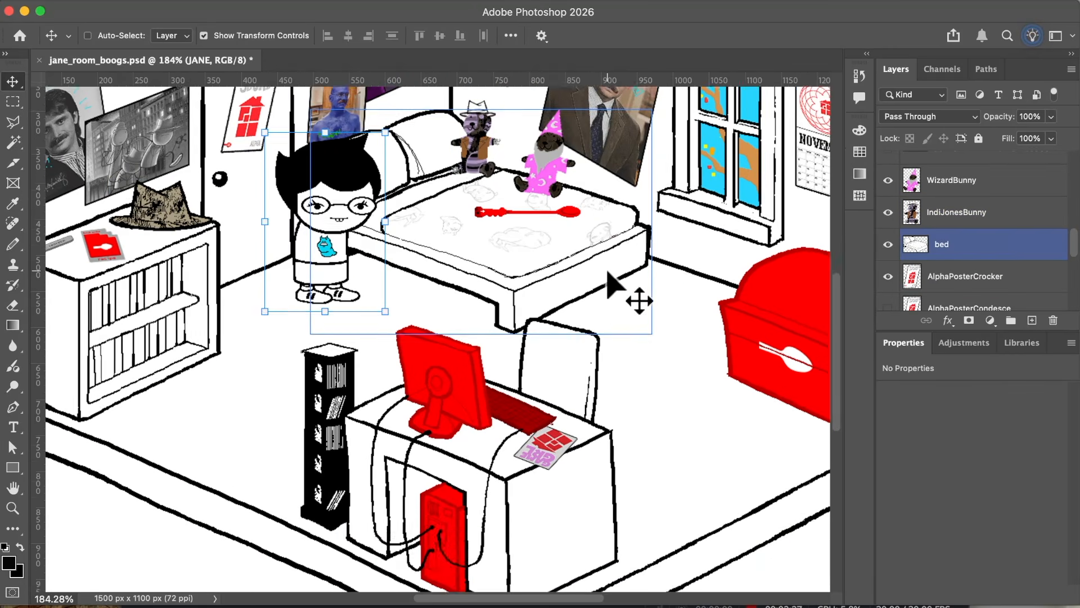
{"action": "scroll", "coordinate": [608, 273], "scroll_direction": "up", "scroll_amount": 4}
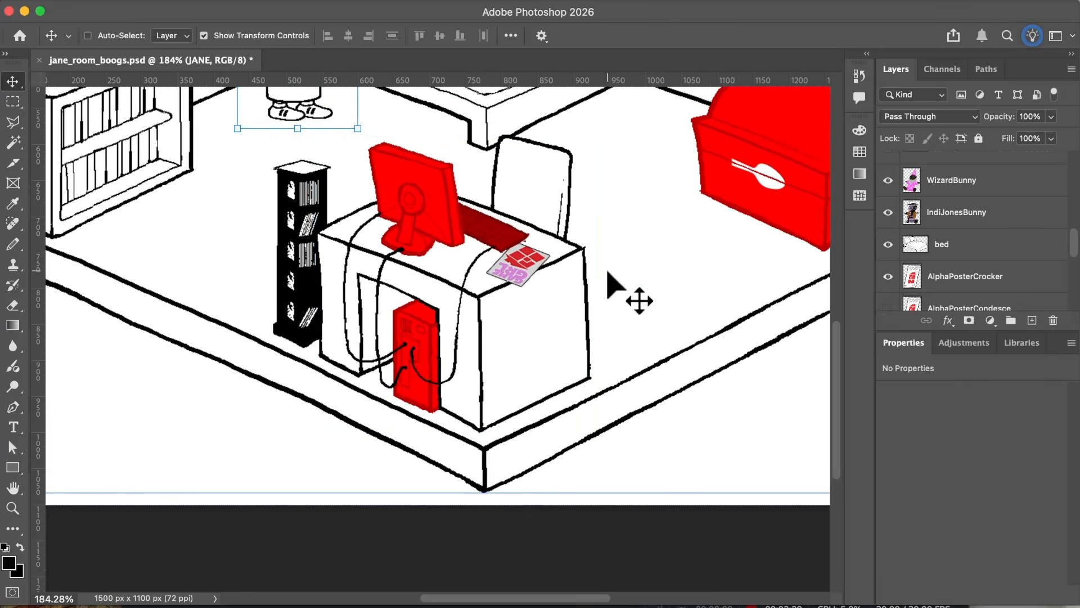
{"action": "scroll", "coordinate": [608, 273], "scroll_direction": "up", "scroll_amount": 10}
{"action": "scroll", "coordinate": [608, 273], "scroll_direction": "left", "scroll_amount": 2}
{"action": "scroll", "coordinate": [608, 273], "scroll_direction": "down", "scroll_amount": 3}
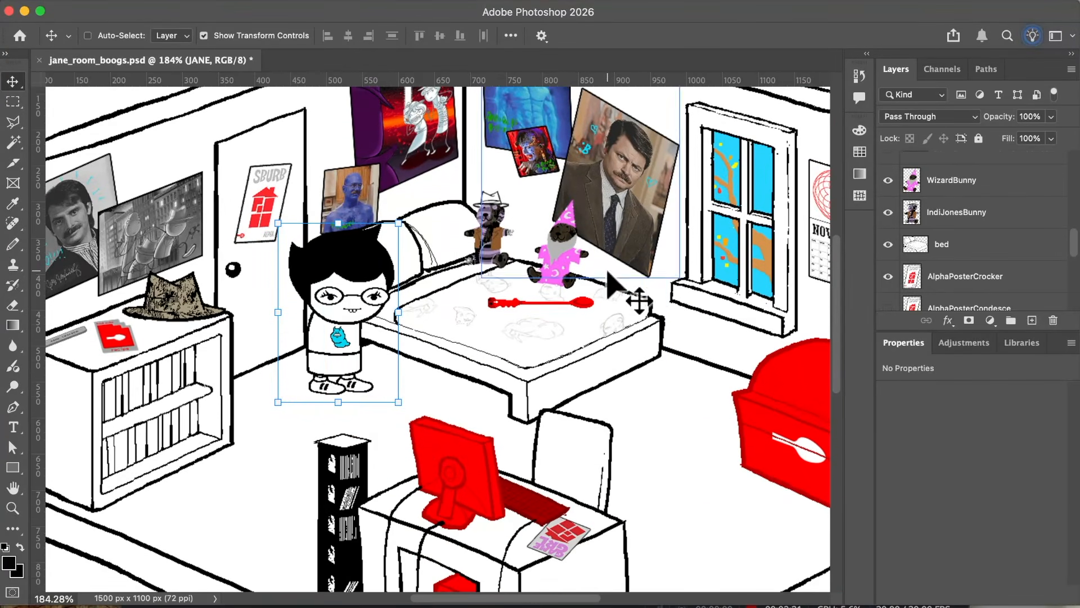
Step: Check what the BG and Base layers contain by hiding each one and showing it again
{"action": "scroll", "coordinate": [923, 242], "scroll_direction": "down", "scroll_amount": 3}
{"action": "left_click", "coordinate": [888, 275]}
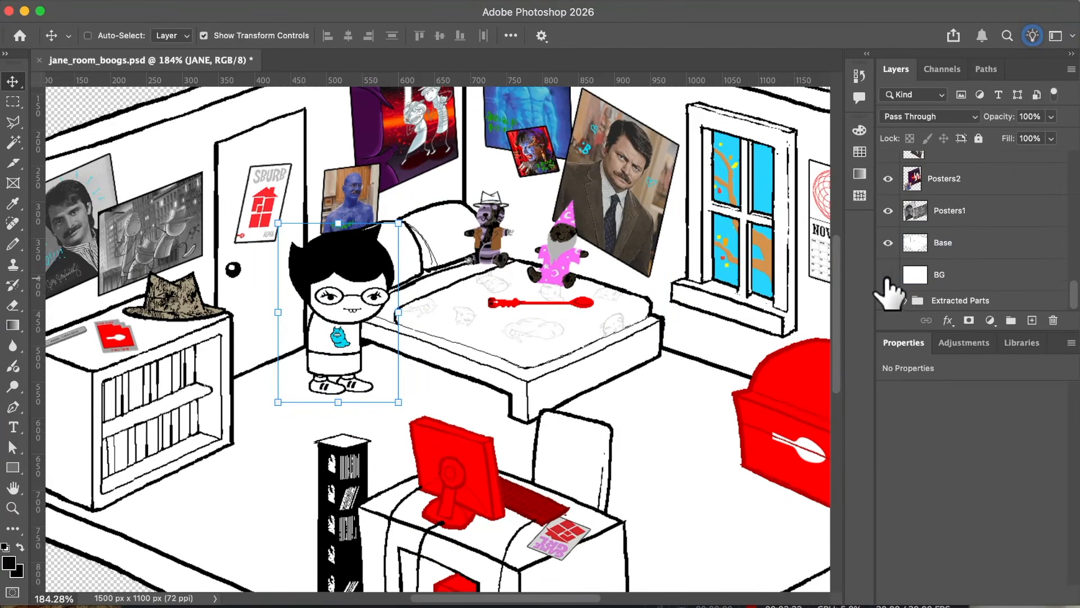
{"action": "scroll", "coordinate": [771, 289], "scroll_direction": "up", "scroll_amount": 4}
{"action": "scroll", "coordinate": [771, 289], "scroll_direction": "left", "scroll_amount": 3}
{"action": "left_click", "coordinate": [888, 275]}
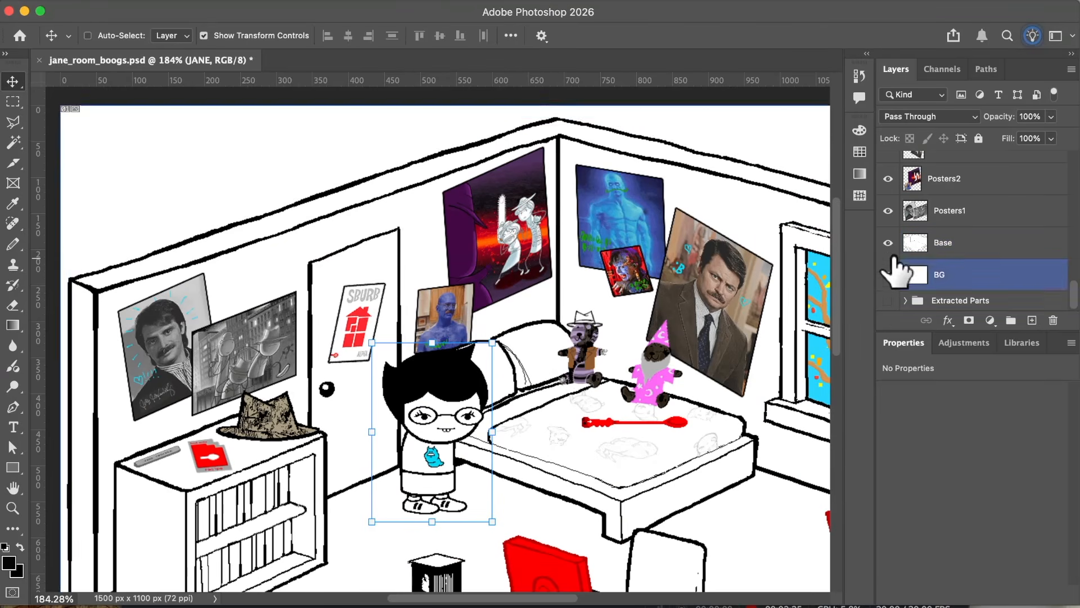
{"action": "left_click", "coordinate": [888, 243]}
{"action": "left_click", "coordinate": [888, 243]}
Step: Check the GameGRL Magazine layer on the desk by hiding it and showing it again
{"action": "scroll", "coordinate": [705, 267], "scroll_direction": "right", "scroll_amount": 3}
{"action": "scroll", "coordinate": [705, 267], "scroll_direction": "down", "scroll_amount": 1}
{"action": "scroll", "coordinate": [707, 276], "scroll_direction": "down", "scroll_amount": 2}
{"action": "scroll", "coordinate": [707, 276], "scroll_direction": "right", "scroll_amount": 1}
{"action": "left_click", "coordinate": [951, 275]}
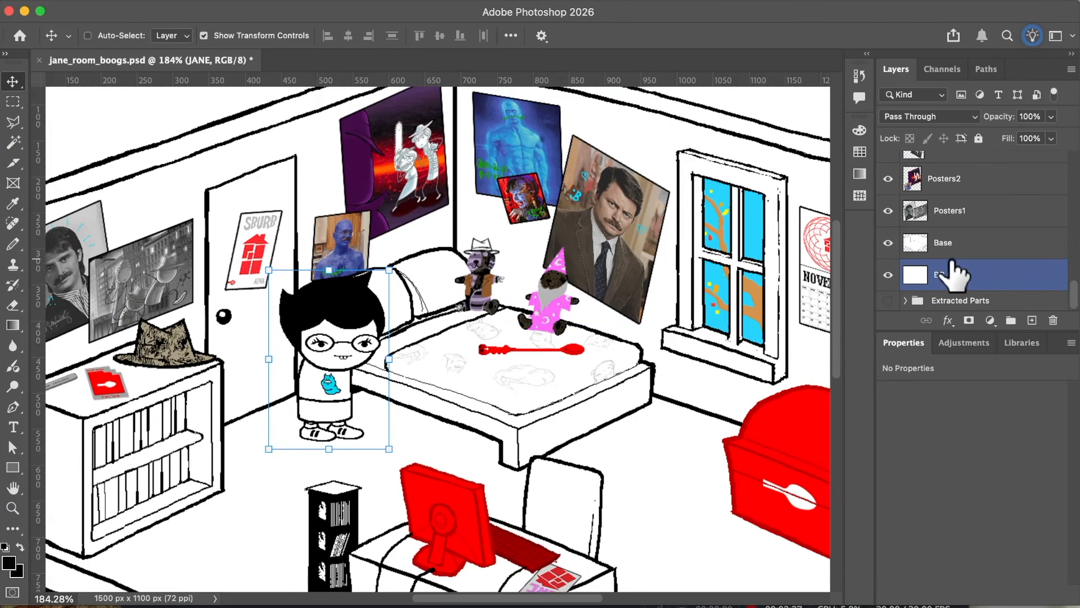
{"action": "scroll", "coordinate": [961, 281], "scroll_direction": "up", "scroll_amount": 10}
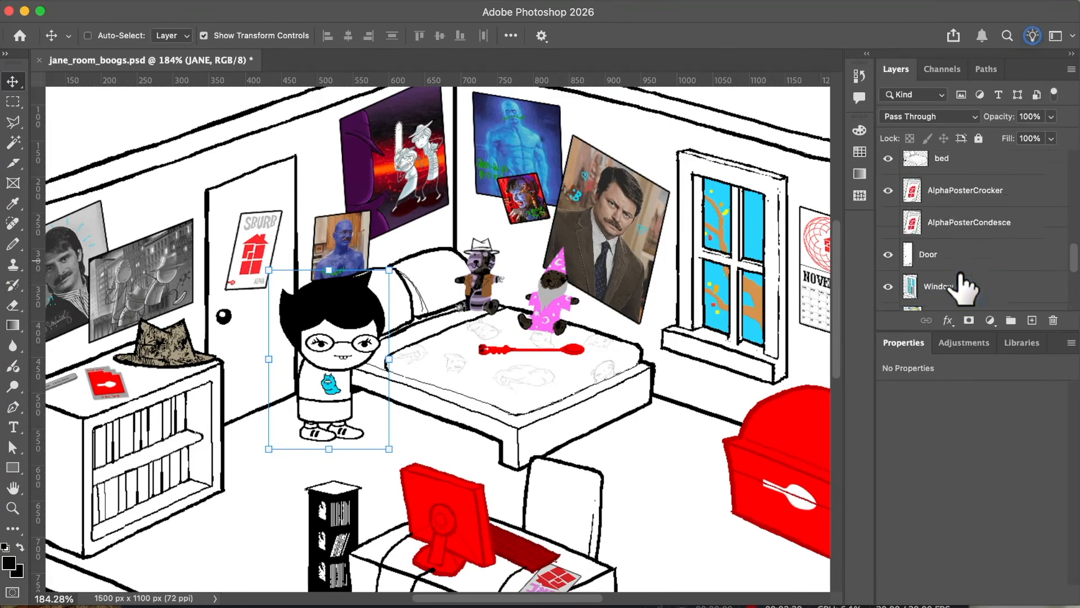
{"action": "scroll", "coordinate": [439, 337], "scroll_direction": "down", "scroll_amount": 15}
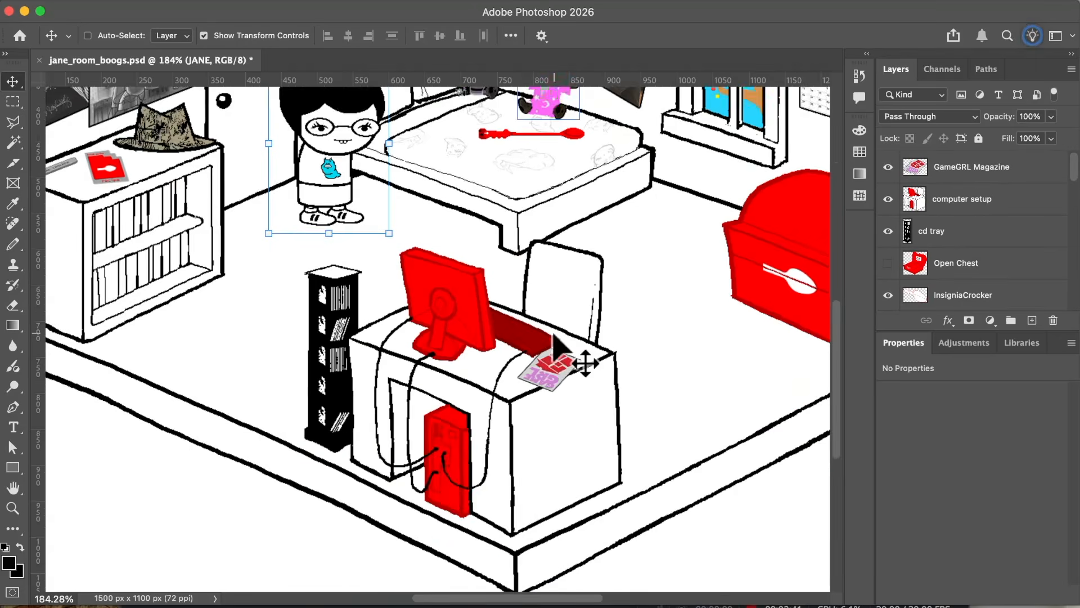
{"action": "left_click", "coordinate": [888, 169]}
{"action": "left_click", "coordinate": [889, 169]}
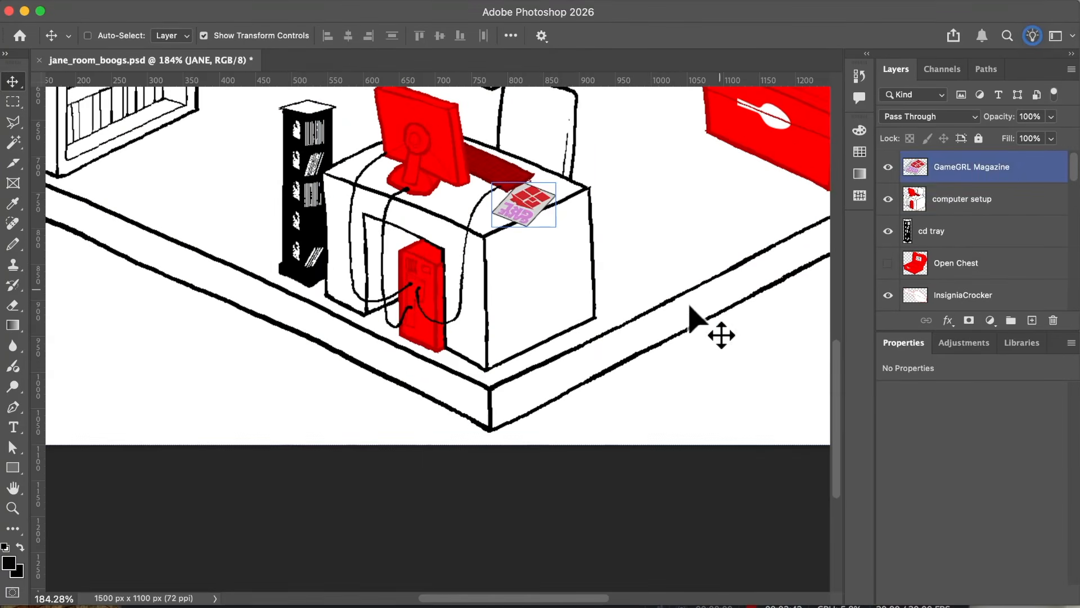
Step: Try moving the JANE group over to the red chest and raising it above the chest in the layer order
{"action": "scroll", "coordinate": [698, 315], "scroll_direction": "up", "scroll_amount": 12}
{"action": "scroll", "coordinate": [695, 326], "scroll_direction": "left", "scroll_amount": 3}
{"action": "scroll", "coordinate": [695, 327], "scroll_direction": "down", "scroll_amount": 1}
{"action": "scroll", "coordinate": [995, 191], "scroll_direction": "down", "scroll_amount": 1}
{"action": "left_click_drag", "start_coordinate": [297, 212], "coordinate": [685, 347]}
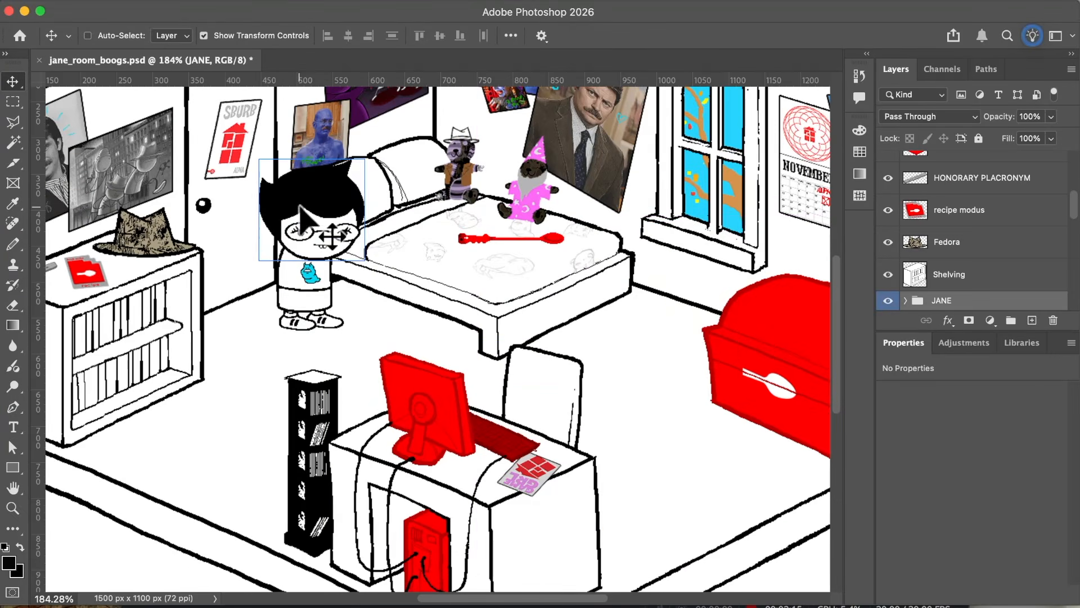
{"action": "left_click_drag", "start_coordinate": [936, 300], "coordinate": [943, 150]}
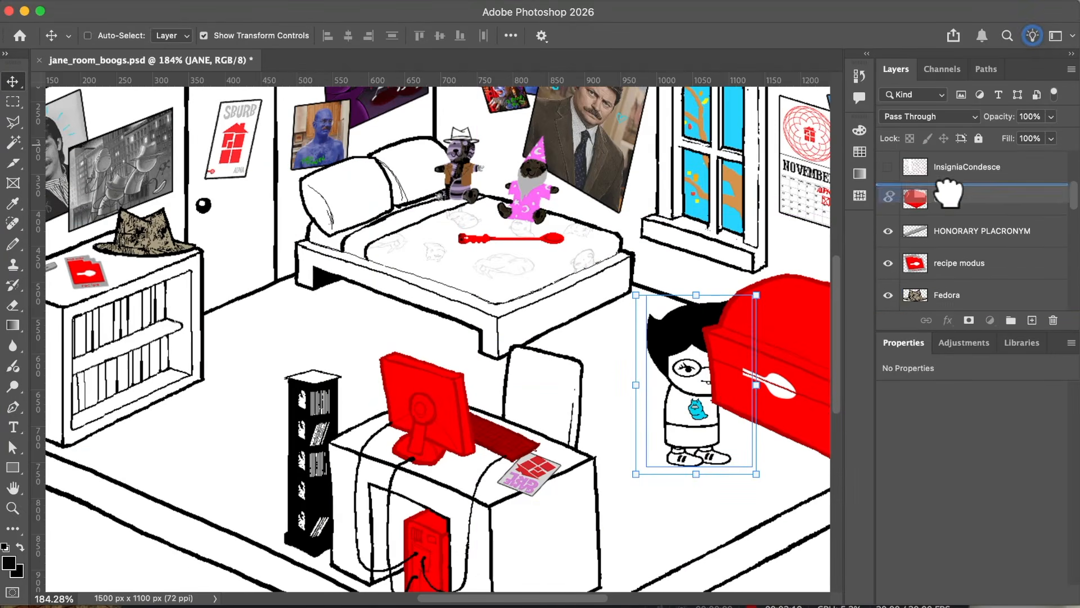
{"action": "scroll", "coordinate": [697, 372], "scroll_direction": "right", "scroll_amount": 5}
{"action": "scroll", "coordinate": [697, 372], "scroll_direction": "up", "scroll_amount": 1}
{"action": "left_click_drag", "start_coordinate": [630, 388], "coordinate": [592, 363]}
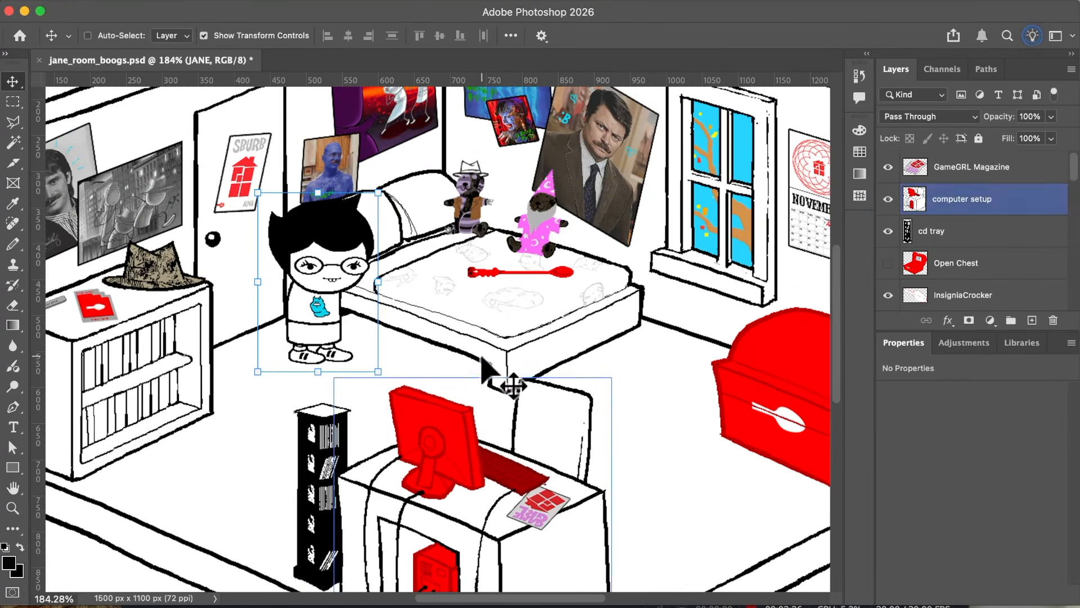
Step: Look over the room from the bookshelf to the red chest, comparing it with the layers from the top of the list down to JANE
{"action": "scroll", "coordinate": [582, 362], "scroll_direction": "up", "scroll_amount": 3}
{"action": "scroll", "coordinate": [582, 363], "scroll_direction": "right", "scroll_amount": 1}
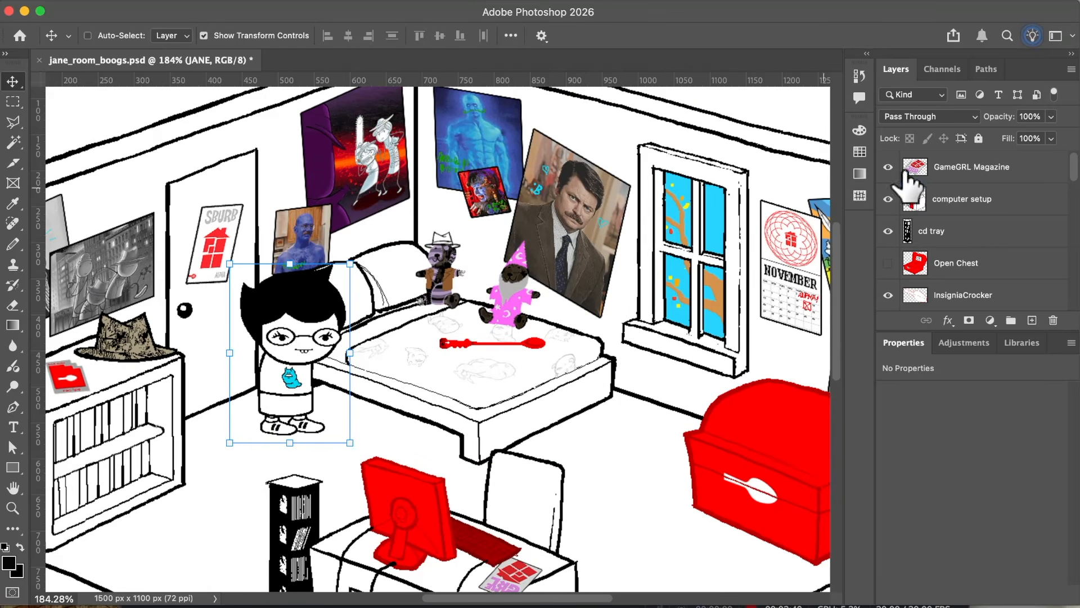
{"action": "scroll", "coordinate": [911, 186], "scroll_direction": "down", "scroll_amount": 3}
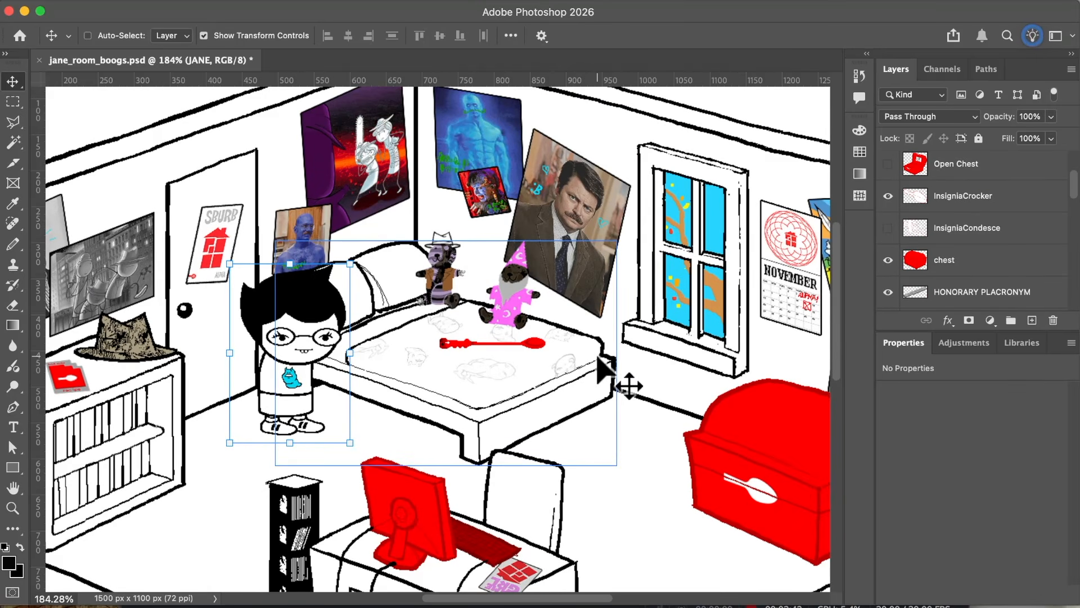
{"action": "scroll", "coordinate": [598, 358], "scroll_direction": "left", "scroll_amount": 1}
{"action": "scroll", "coordinate": [599, 358], "scroll_direction": "down", "scroll_amount": 1}
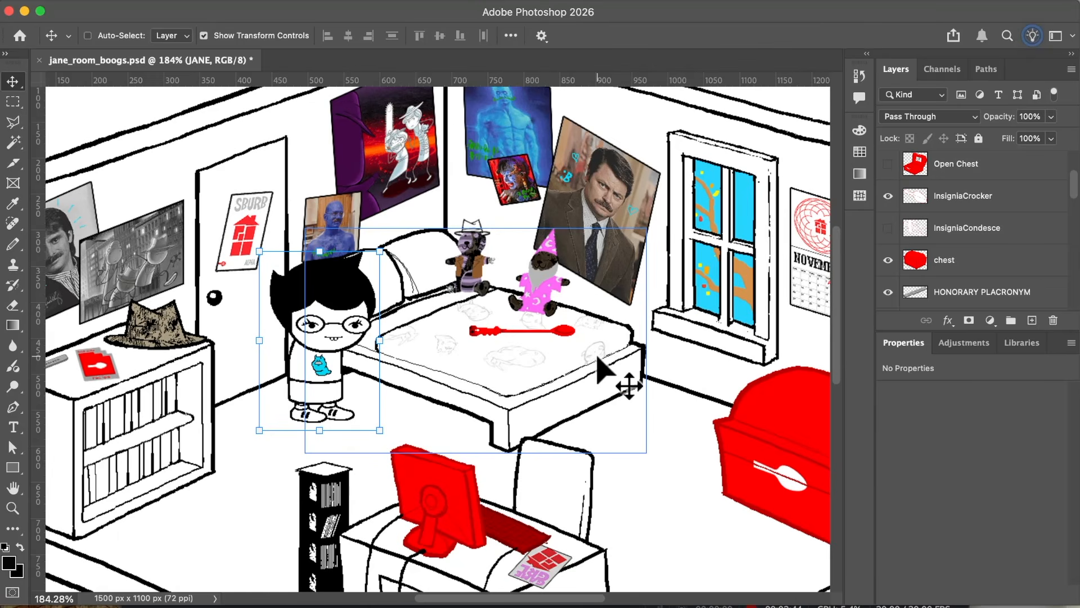
{"action": "scroll", "coordinate": [599, 358], "scroll_direction": "left", "scroll_amount": 3}
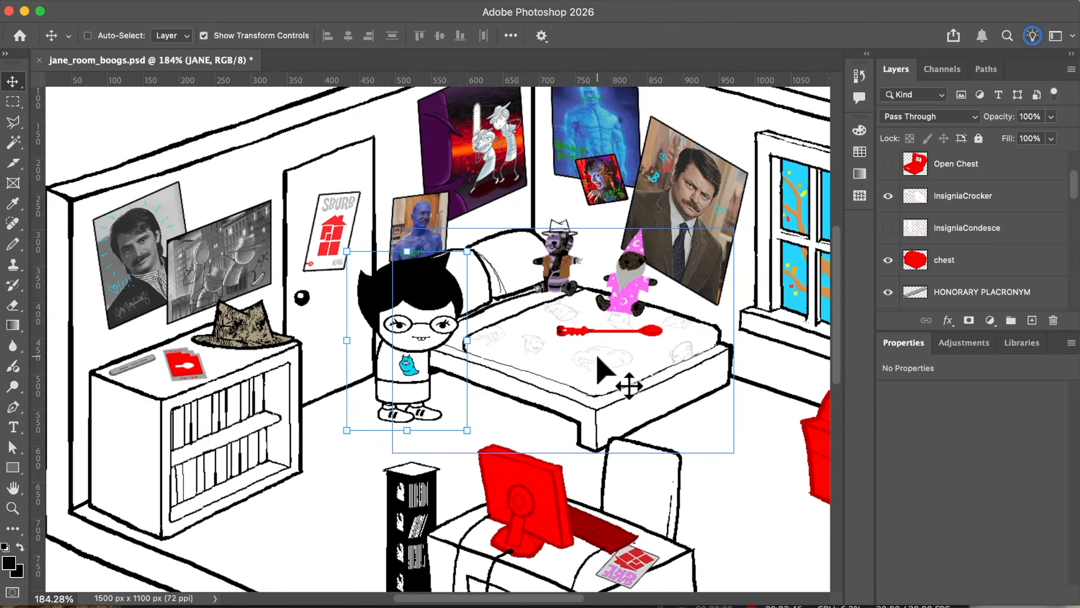
{"action": "scroll", "coordinate": [612, 352], "scroll_direction": "right", "scroll_amount": 1}
{"action": "scroll", "coordinate": [612, 353], "scroll_direction": "down", "scroll_amount": 1}
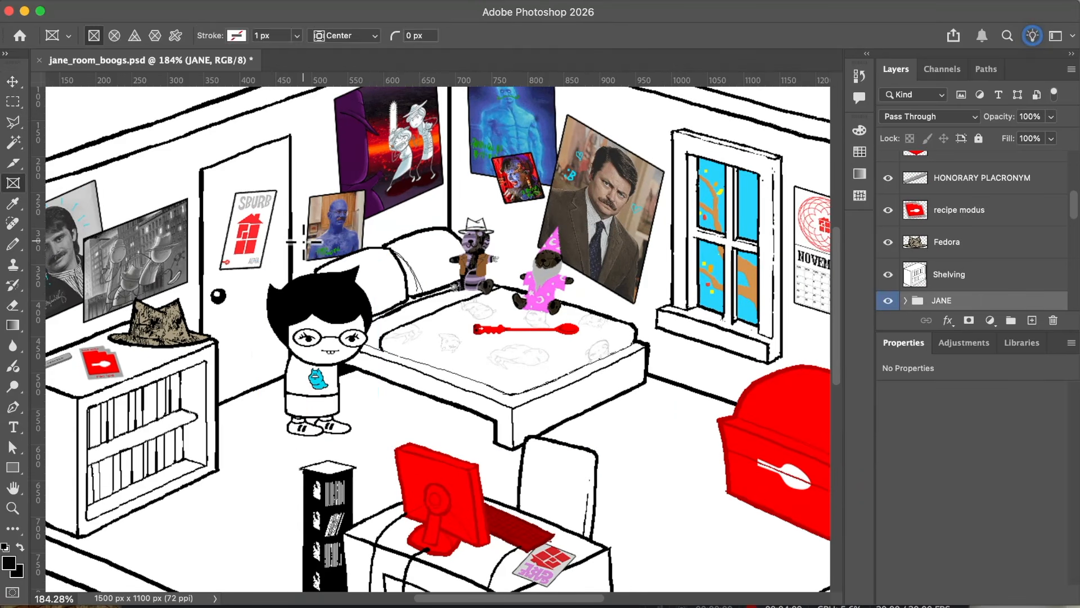
Step: Set up the Slice tool with a fixed size of 650 × 450 px and place a slice framing JANE and the bed
{"action": "key", "text": "v"}
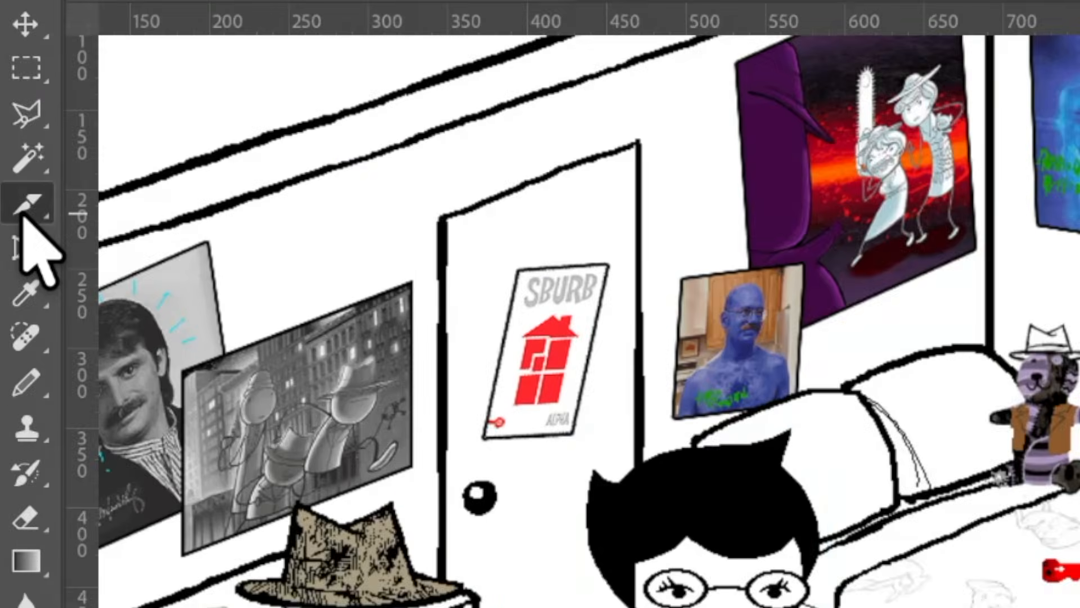
{"action": "right_click", "coordinate": [14, 163]}
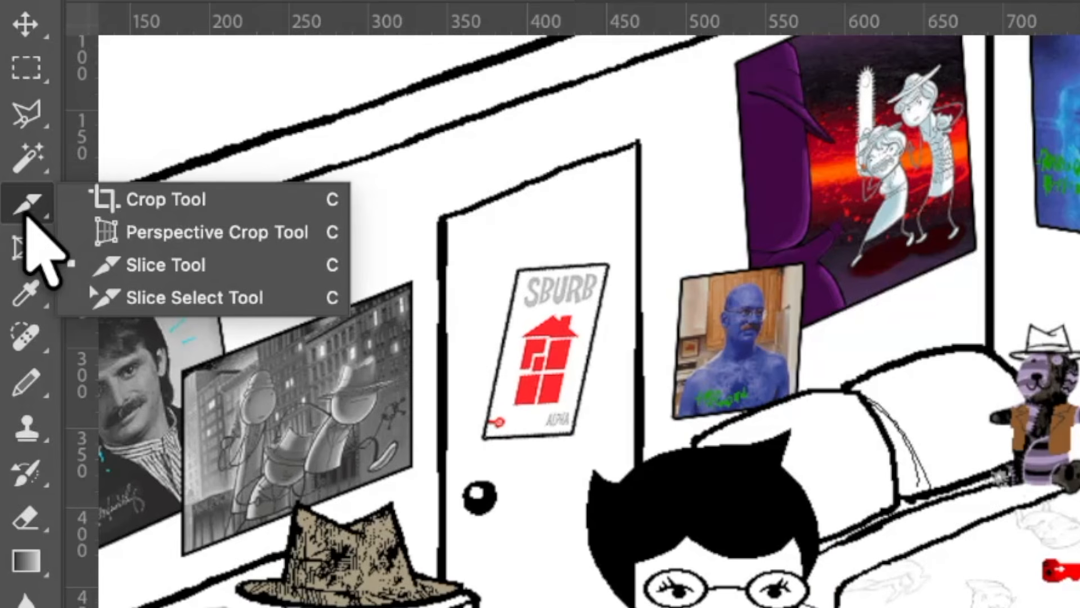
{"action": "left_click", "coordinate": [154, 270]}
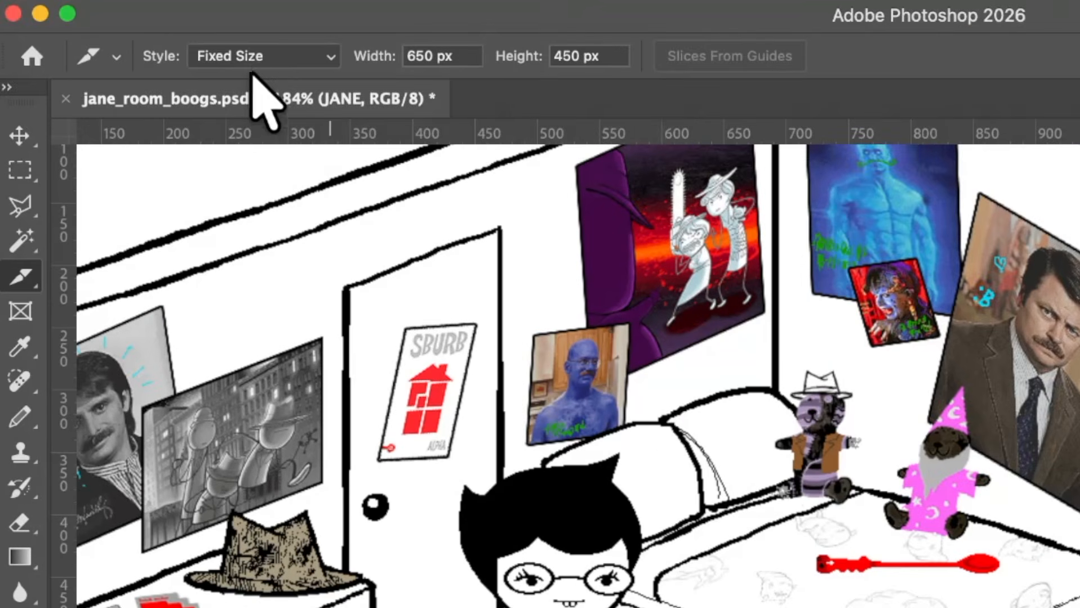
{"action": "left_click", "coordinate": [264, 54]}
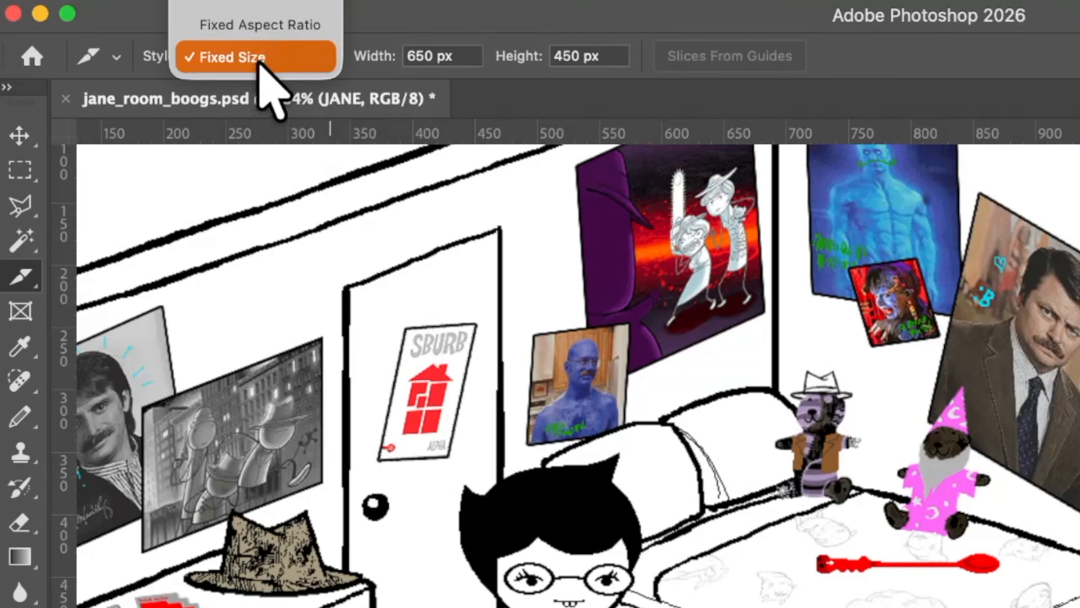
{"action": "left_click", "coordinate": [275, 57]}
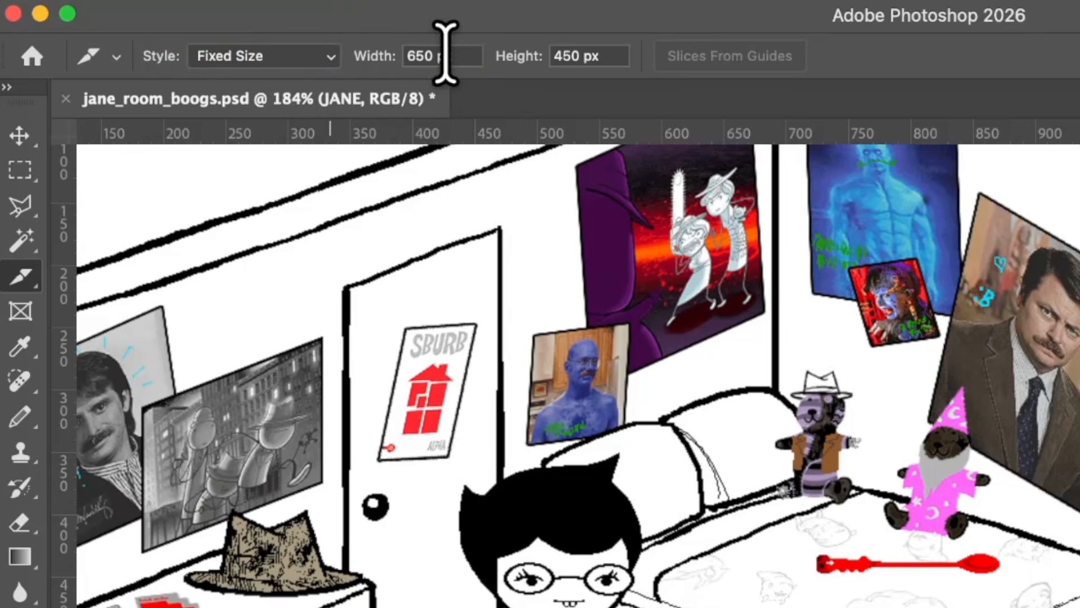
{"action": "left_click", "coordinate": [474, 313]}
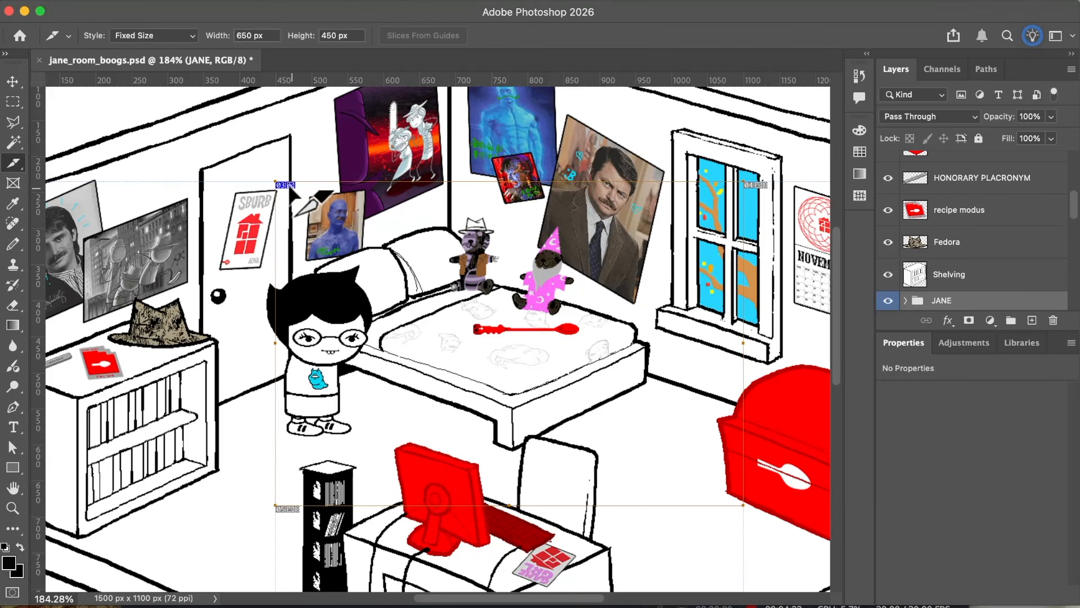
{"action": "left_click_drag", "start_coordinate": [286, 183], "coordinate": [251, 137]}
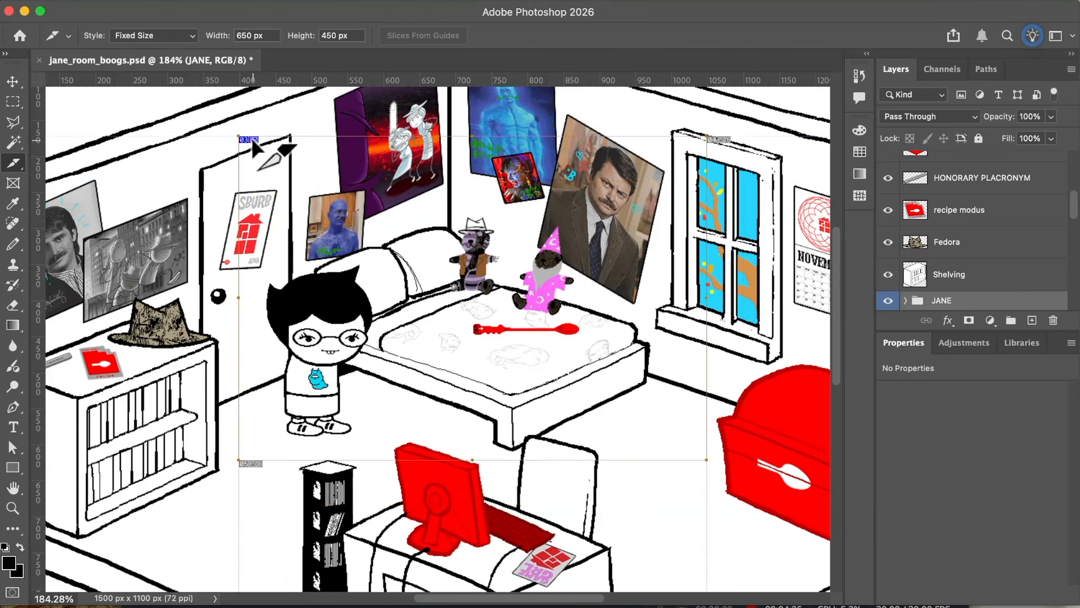
Step: Shift the slice slightly upward and towards the bed, with its starting corner above the door
{"action": "scroll", "coordinate": [251, 138], "scroll_direction": "down", "scroll_amount": 3}
{"action": "scroll", "coordinate": [252, 138], "scroll_direction": "left", "scroll_amount": 3}
{"action": "scroll", "coordinate": [251, 138], "scroll_direction": "right", "scroll_amount": 4}
{"action": "scroll", "coordinate": [252, 138], "scroll_direction": "down", "scroll_amount": 2}
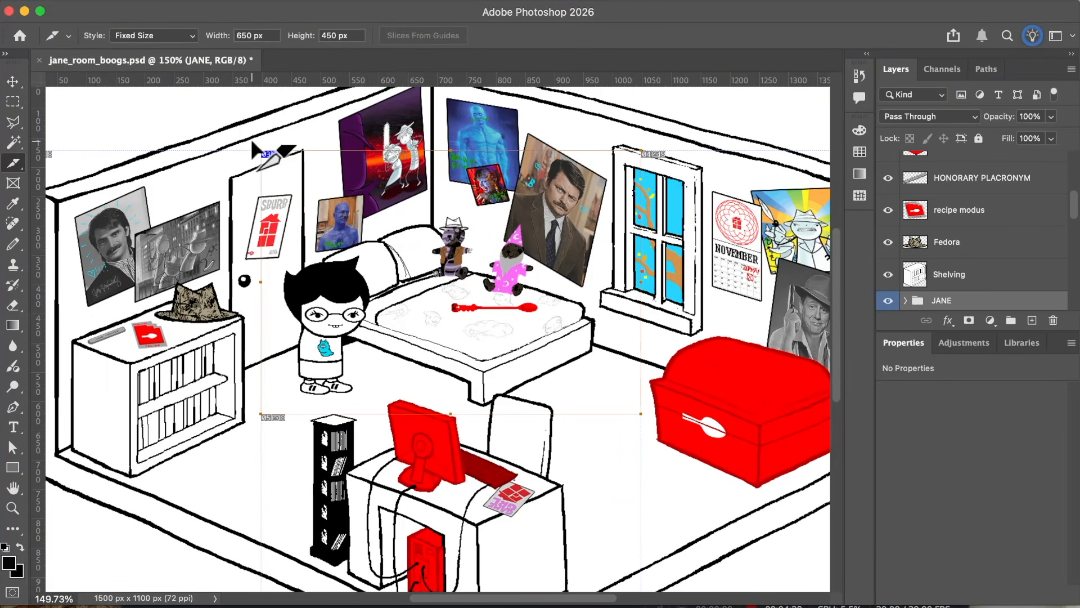
{"action": "scroll", "coordinate": [252, 144], "scroll_direction": "up", "scroll_amount": 3}
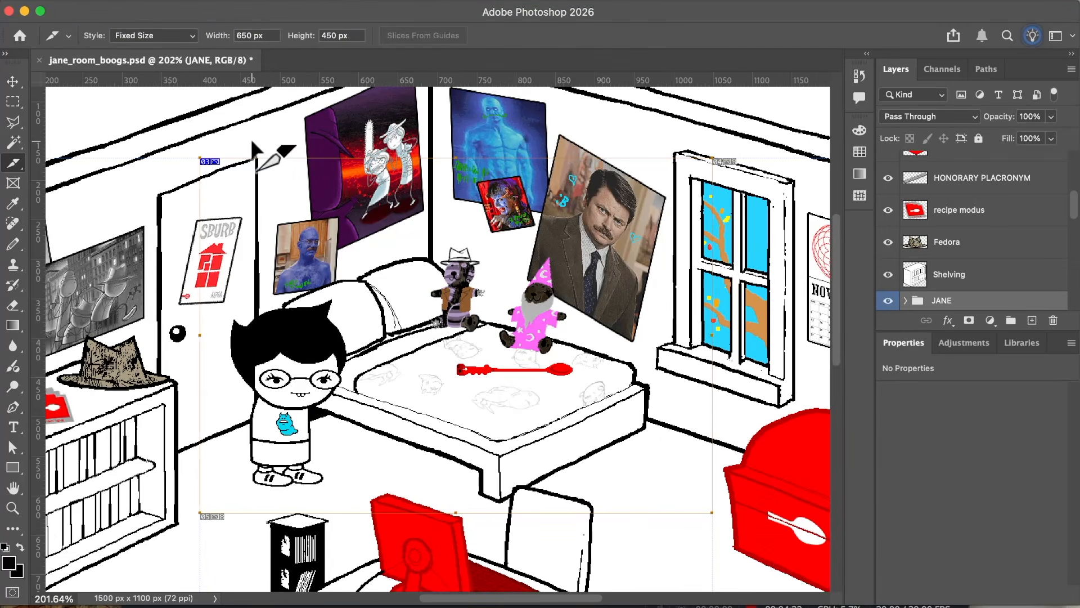
{"action": "scroll", "coordinate": [251, 142], "scroll_direction": "down", "scroll_amount": 2}
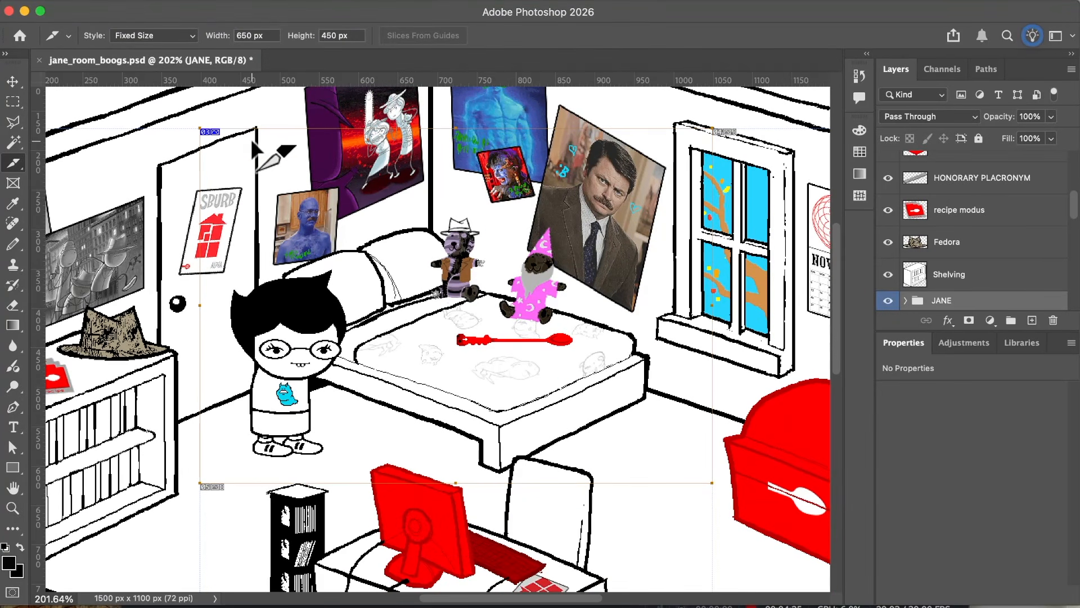
{"action": "scroll", "coordinate": [251, 141], "scroll_direction": "left", "scroll_amount": 3}
{"action": "mouse_move", "coordinate": [260, 134]}
{"action": "left_mouse_down"}
{"action": "mouse_move", "coordinate": [259, 98]}
{"action": "mouse_move", "coordinate": [274, 129]}
{"action": "mouse_move", "coordinate": [266, 124]}
{"action": "left_mouse_up"}
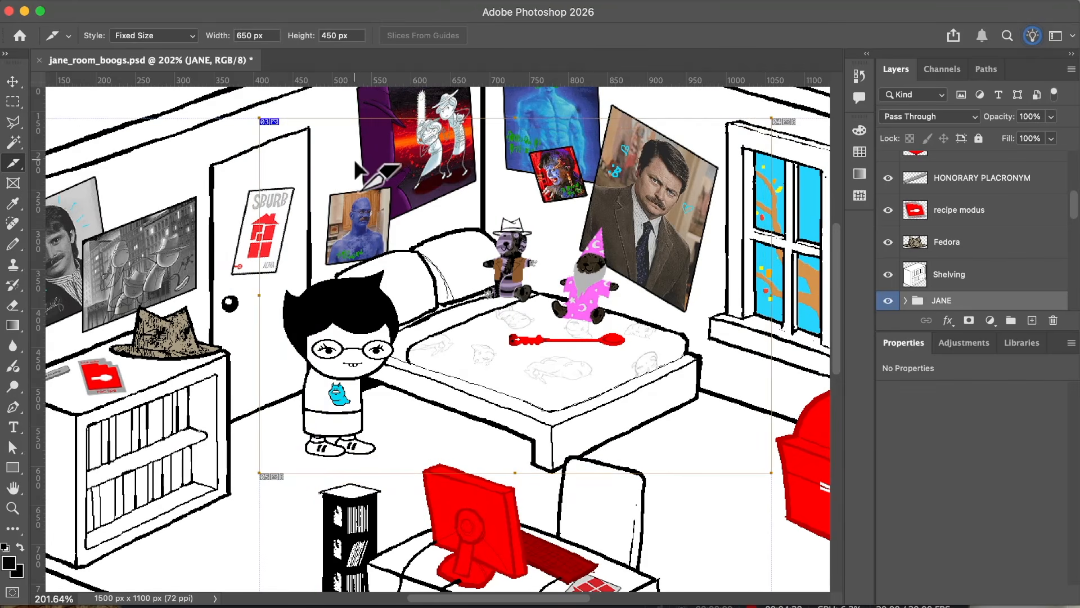
Step: Lower the slice slightly so its upper edge crosses just below the door's top corner while still framing JANE and the bed
{"action": "scroll", "coordinate": [355, 161], "scroll_direction": "right", "scroll_amount": 3}
{"action": "scroll", "coordinate": [355, 161], "scroll_direction": "right", "scroll_amount": 5}
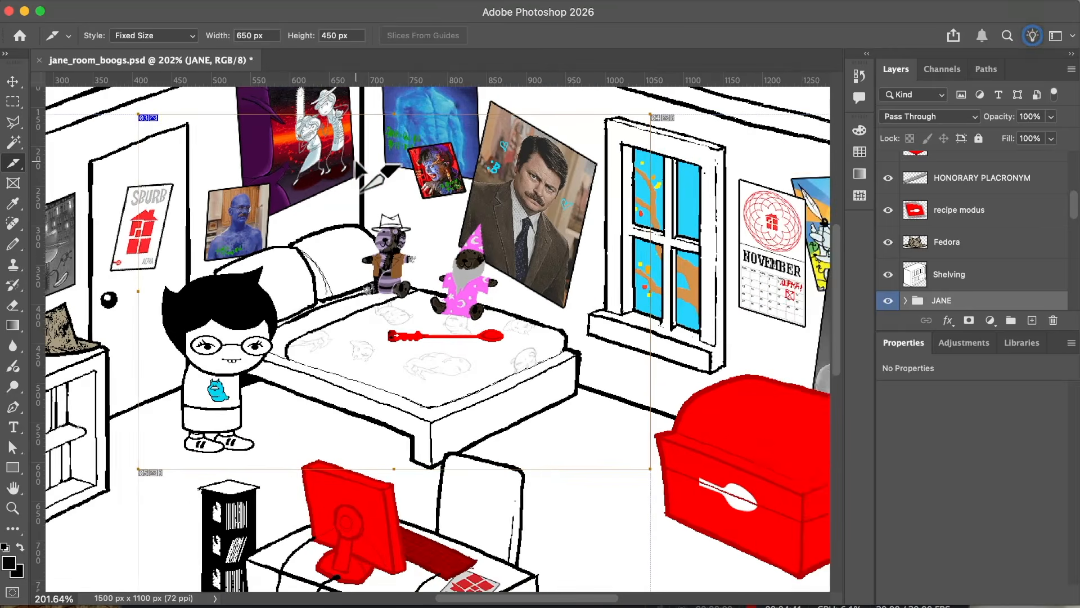
{"action": "scroll", "coordinate": [355, 162], "scroll_direction": "left", "scroll_amount": 6}
{"action": "scroll", "coordinate": [355, 162], "scroll_direction": "down", "scroll_amount": 9}
{"action": "scroll", "coordinate": [355, 162], "scroll_direction": "right", "scroll_amount": 15}
{"action": "scroll", "coordinate": [355, 162], "scroll_direction": "up", "scroll_amount": 12}
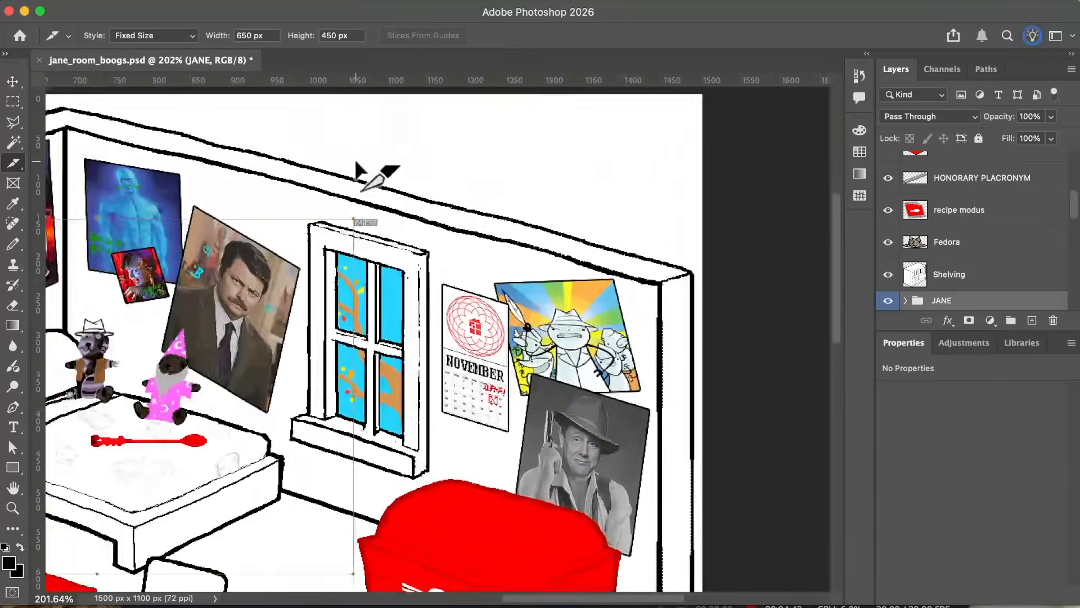
{"action": "scroll", "coordinate": [355, 162], "scroll_direction": "left", "scroll_amount": 16}
{"action": "scroll", "coordinate": [354, 157], "scroll_direction": "down", "scroll_amount": 7}
{"action": "scroll", "coordinate": [354, 158], "scroll_direction": "right", "scroll_amount": 12}
{"action": "scroll", "coordinate": [354, 158], "scroll_direction": "up", "scroll_amount": 5}
{"action": "scroll", "coordinate": [354, 158], "scroll_direction": "left", "scroll_amount": 10}
{"action": "scroll", "coordinate": [354, 159], "scroll_direction": "left", "scroll_amount": 2}
{"action": "scroll", "coordinate": [354, 159], "scroll_direction": "down", "scroll_amount": 1}
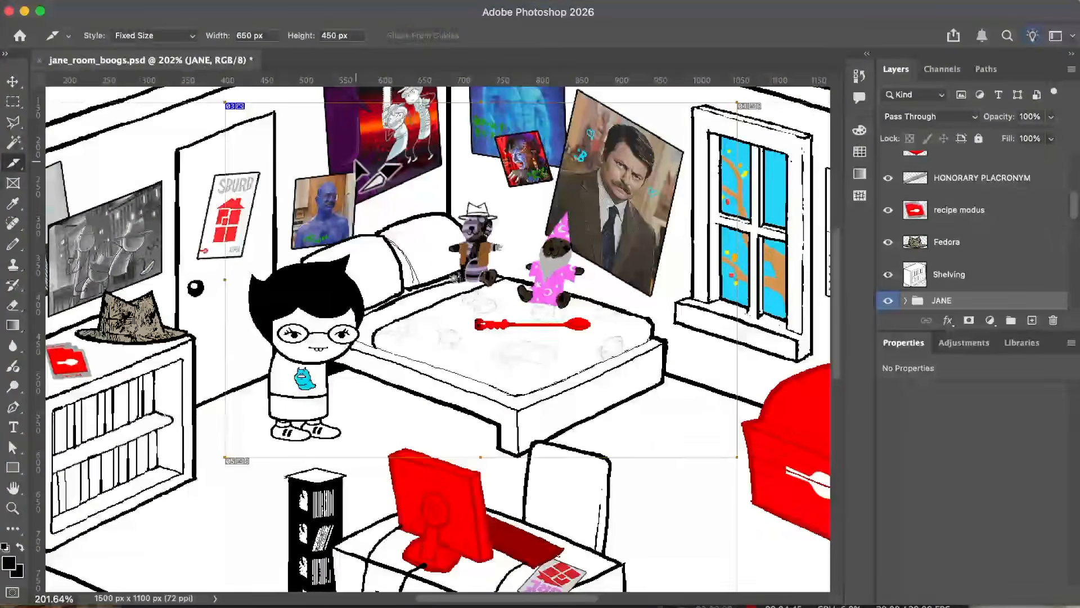
{"action": "scroll", "coordinate": [354, 159], "scroll_direction": "up", "scroll_amount": 2}
{"action": "left_click_drag", "start_coordinate": [227, 141], "coordinate": [242, 160]}
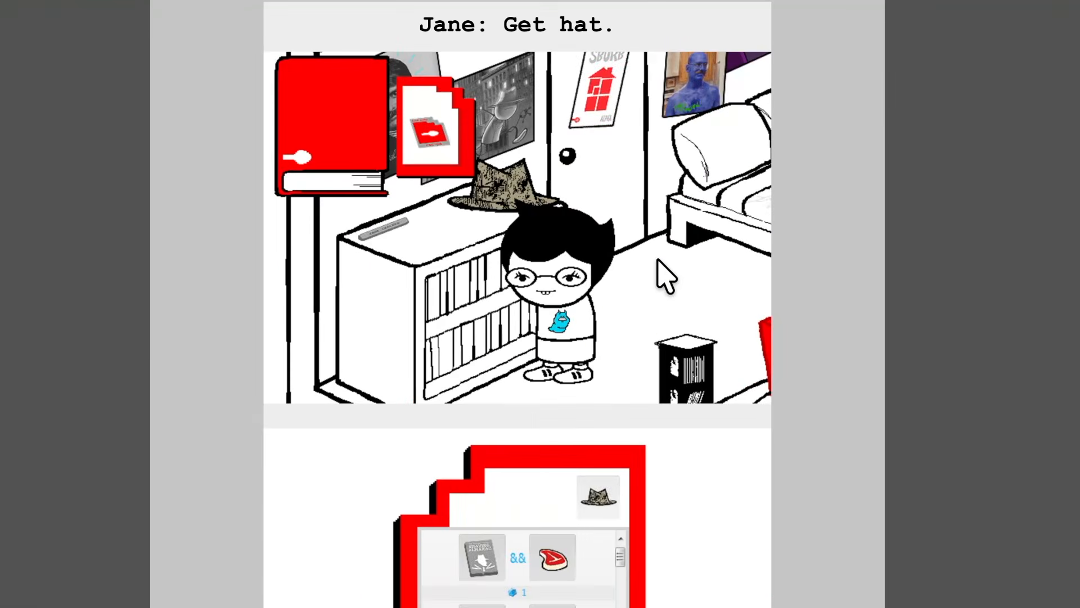
Step: Copy the "Jane: Get hat." panel image from the web page and paste it into the room document above the GameGRL Magazine layer
{"action": "right_click", "coordinate": [660, 260]}
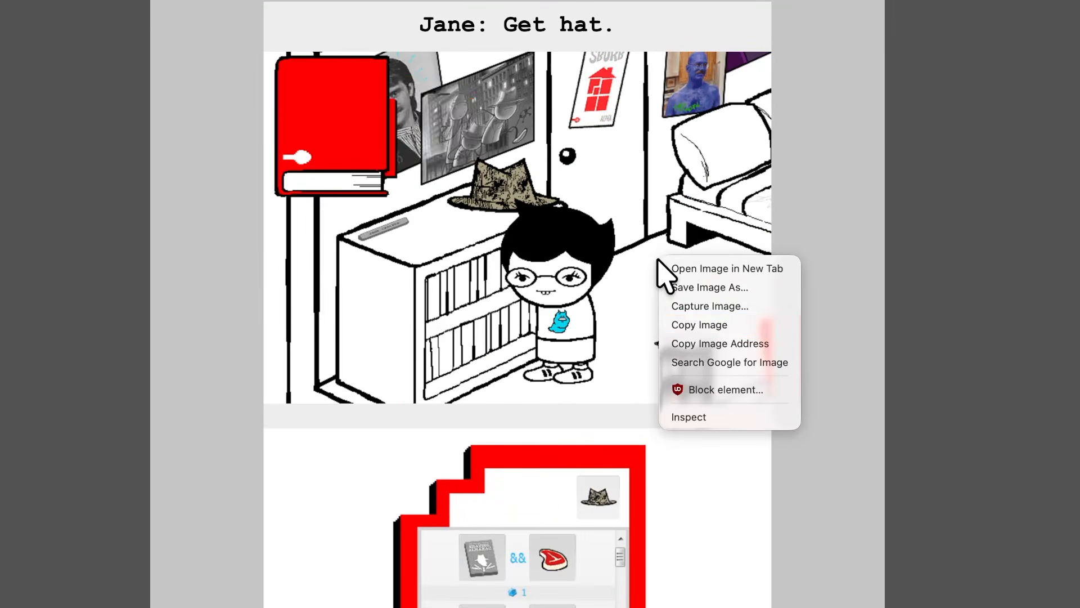
{"action": "left_click", "coordinate": [697, 321]}
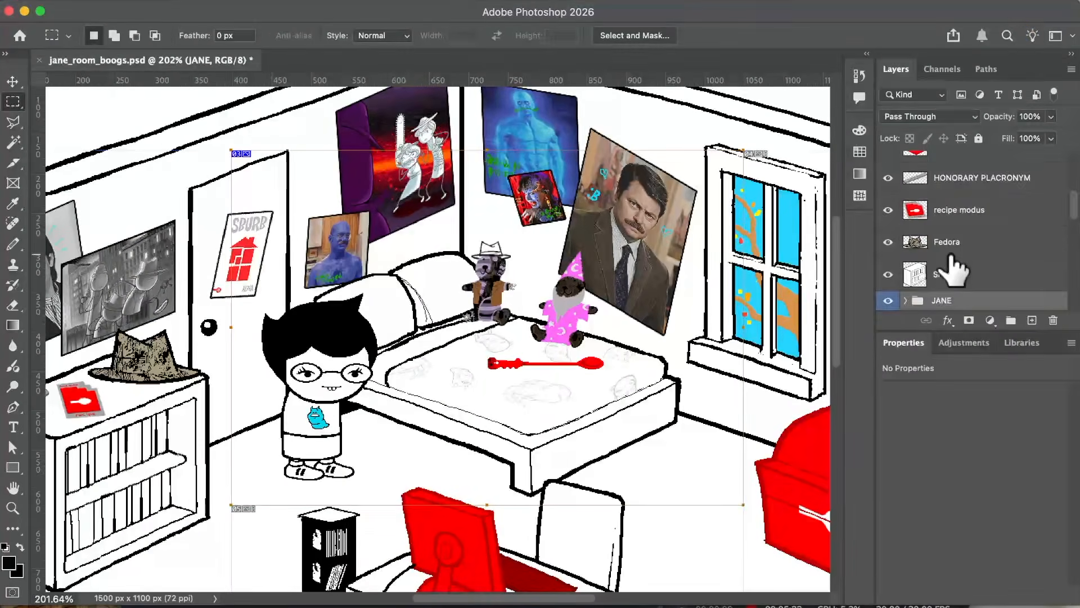
{"action": "scroll", "coordinate": [953, 253], "scroll_direction": "up", "scroll_amount": 5}
{"action": "left_click", "coordinate": [966, 180]}
{"action": "key", "text": "ctrl+v"}
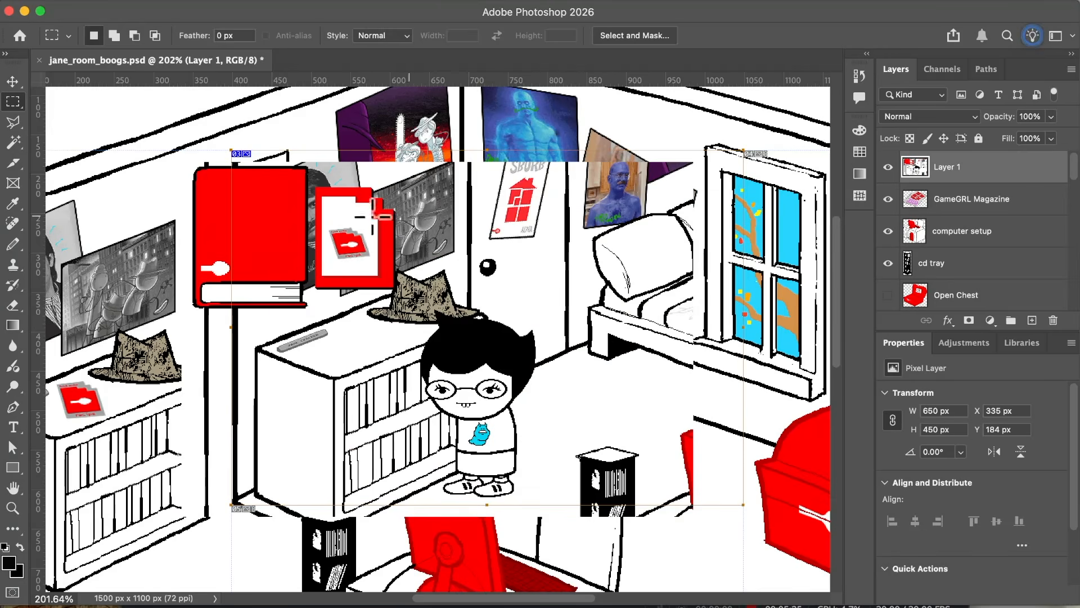
Step: Align the pasted reference panel with the slice's starting corner at X 399 px, Y 170 px
{"action": "key", "text": "v"}
{"action": "left_click_drag", "start_coordinate": [236, 212], "coordinate": [252, 178]}
{"action": "scroll", "coordinate": [274, 168], "scroll_direction": "up", "scroll_amount": 5}
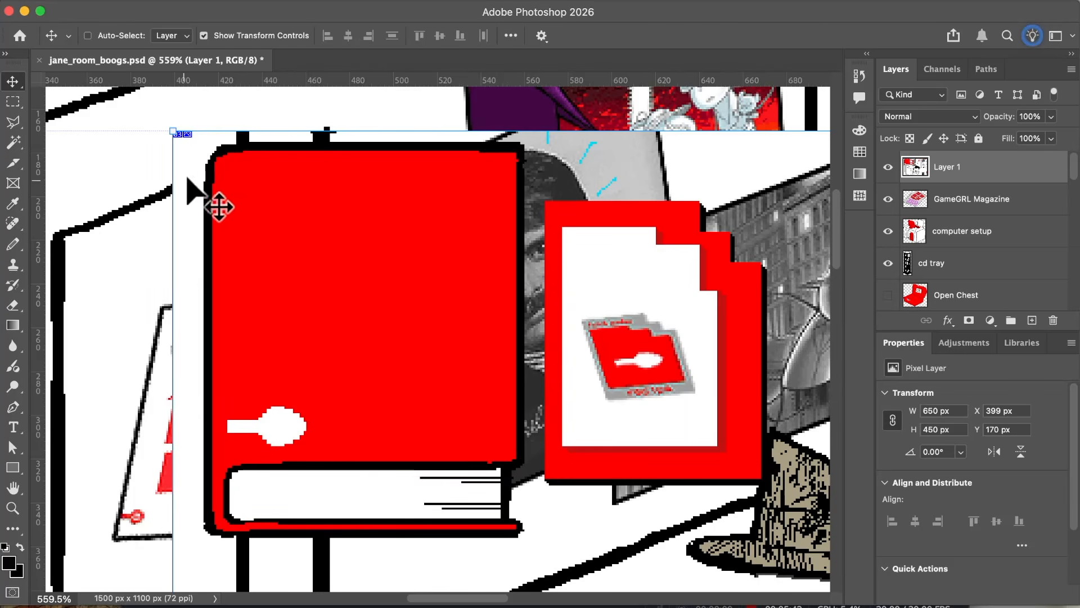
Step: Isolate the red book from the pasted panel on its own layer and clear the leftover background around it
{"action": "key", "text": "m"}
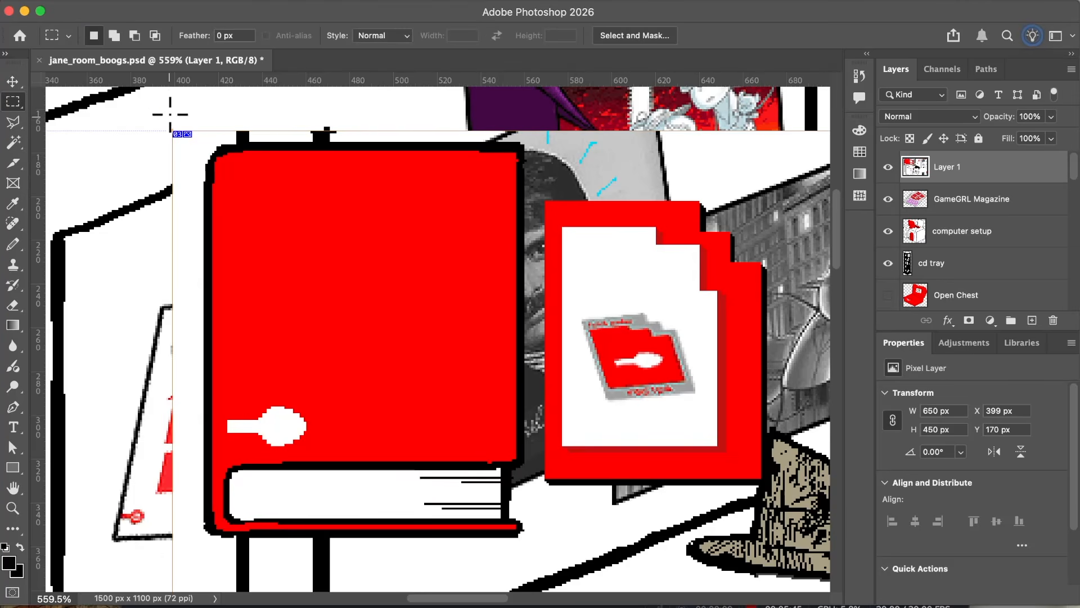
{"action": "left_click_drag", "start_coordinate": [205, 512], "coordinate": [550, 129]}
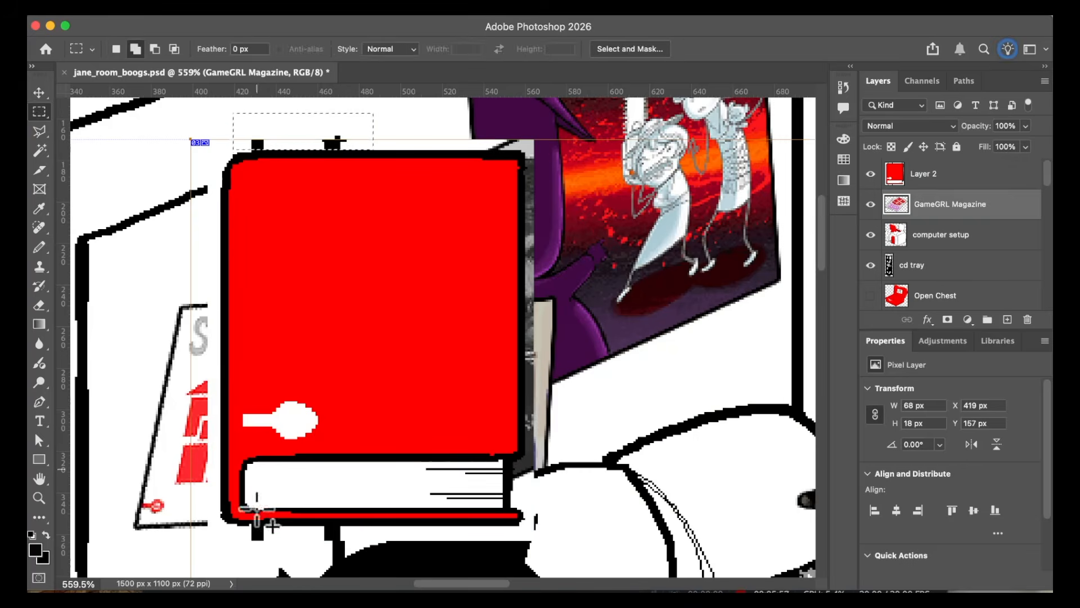
{"action": "left_click", "coordinate": [954, 168]}
{"action": "left_click_drag", "start_coordinate": [433, 133], "coordinate": [452, 136]}
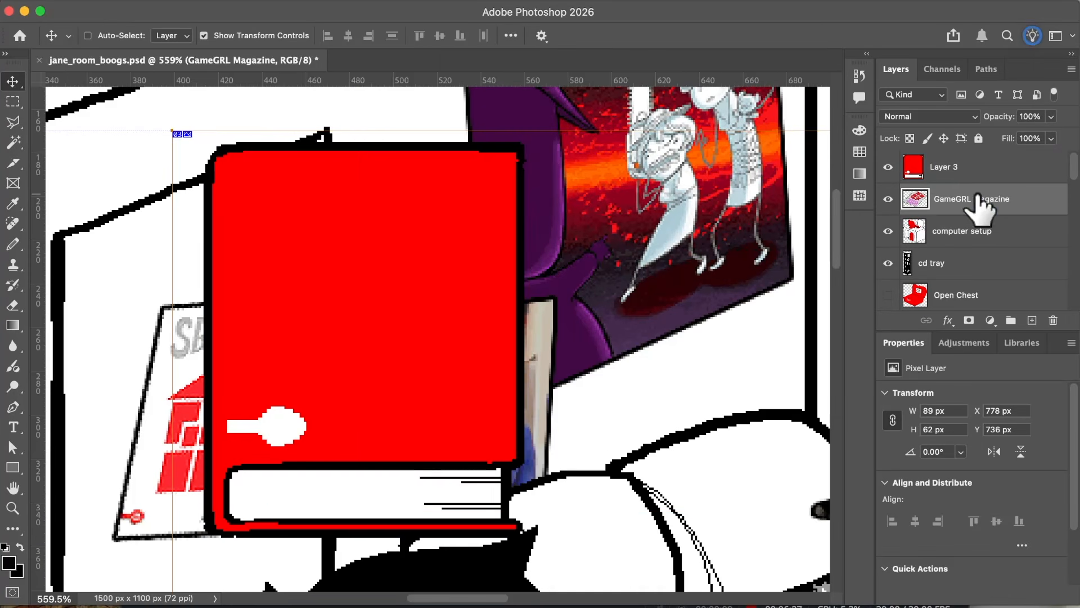
{"action": "left_click", "coordinate": [921, 175]}
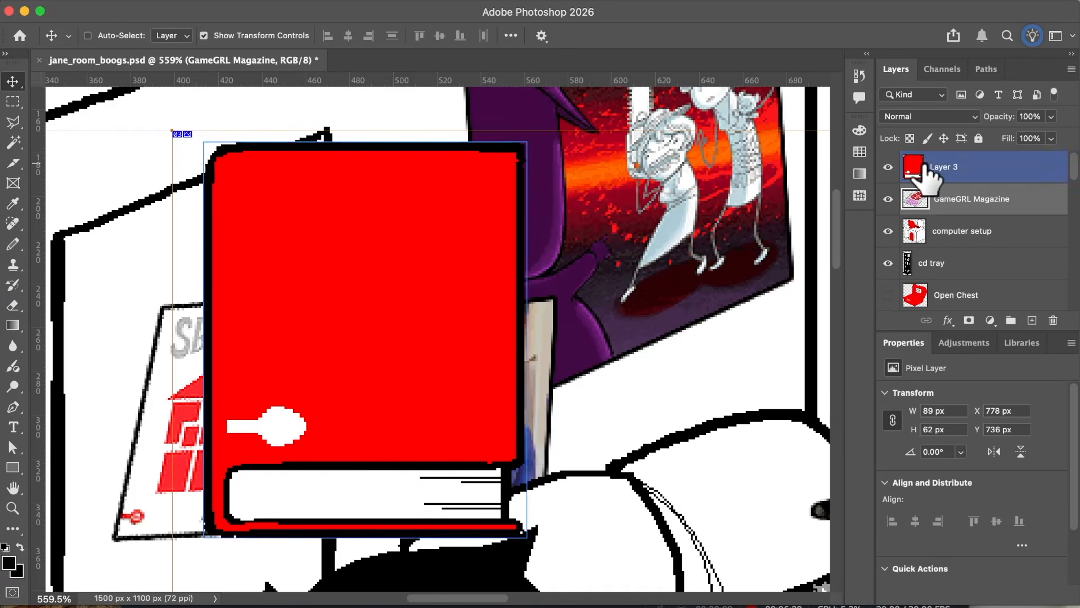
{"action": "scroll", "coordinate": [243, 222], "scroll_direction": "down", "scroll_amount": 3}
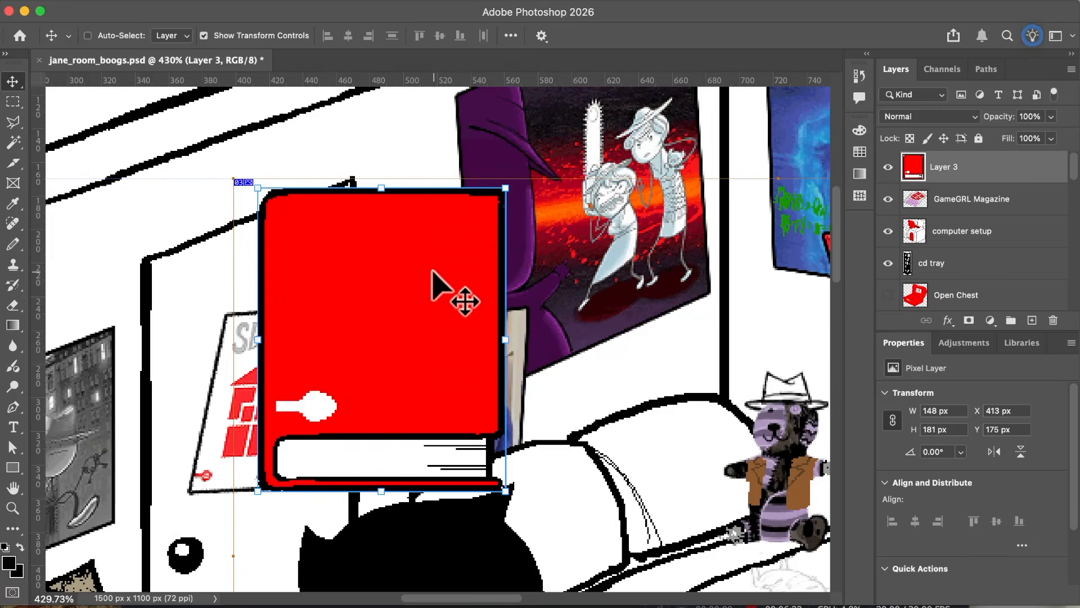
{"action": "scroll", "coordinate": [433, 271], "scroll_direction": "down", "scroll_amount": 3}
{"action": "scroll", "coordinate": [432, 271], "scroll_direction": "left", "scroll_amount": 2}
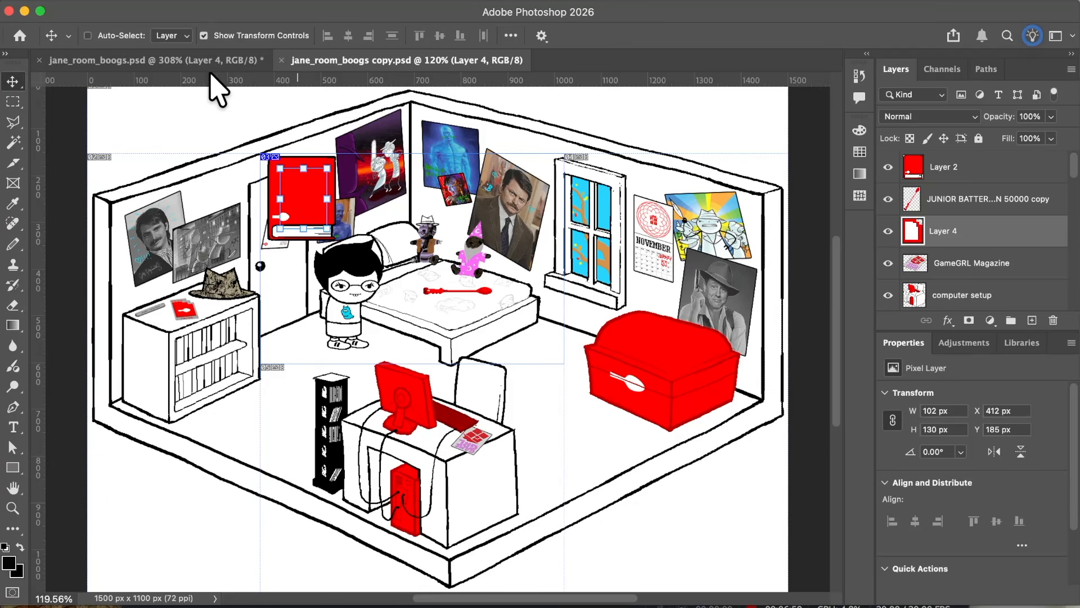
Step: In jane_room_boogs.psd, put the blank red card's layer directly beneath the book layer and position the card beside the book
{"action": "left_click", "coordinate": [209, 61]}
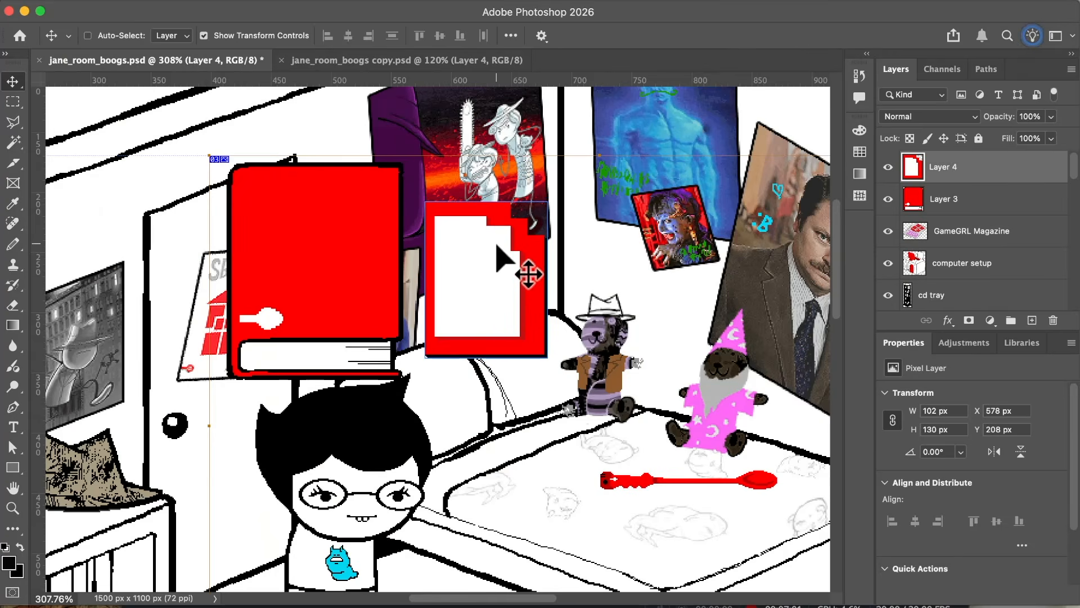
{"action": "left_click_drag", "start_coordinate": [497, 246], "coordinate": [492, 250]}
{"action": "left_click_drag", "start_coordinate": [988, 173], "coordinate": [987, 225]}
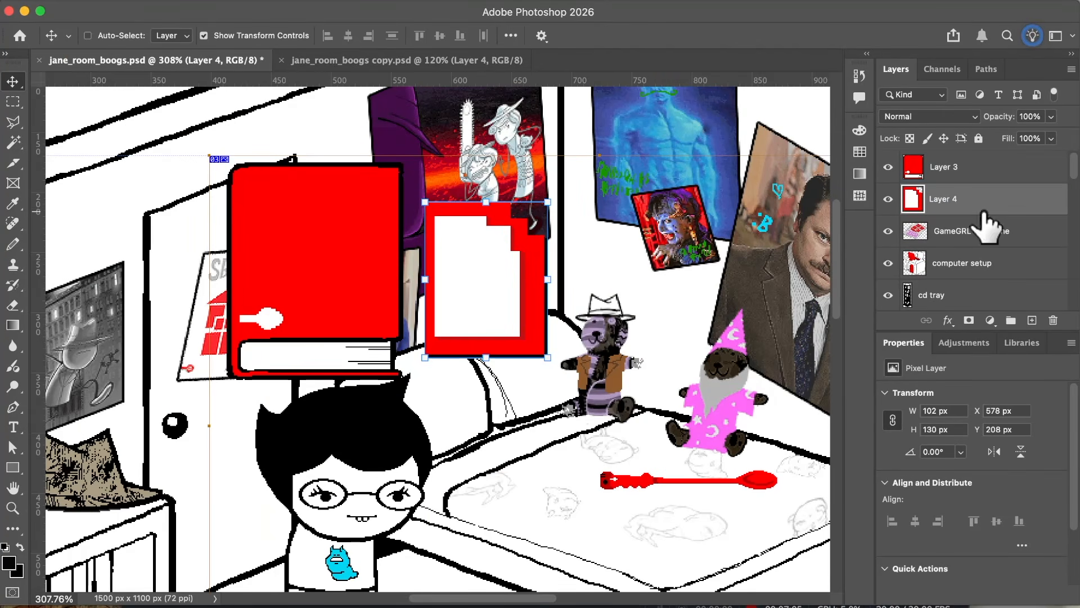
{"action": "left_click_drag", "start_coordinate": [534, 270], "coordinate": [517, 257]}
{"action": "mouse_move", "coordinate": [967, 203]}
{"action": "left_mouse_down"}
{"action": "mouse_move", "coordinate": [962, 152]}
{"action": "mouse_move", "coordinate": [956, 212]}
{"action": "left_mouse_up"}
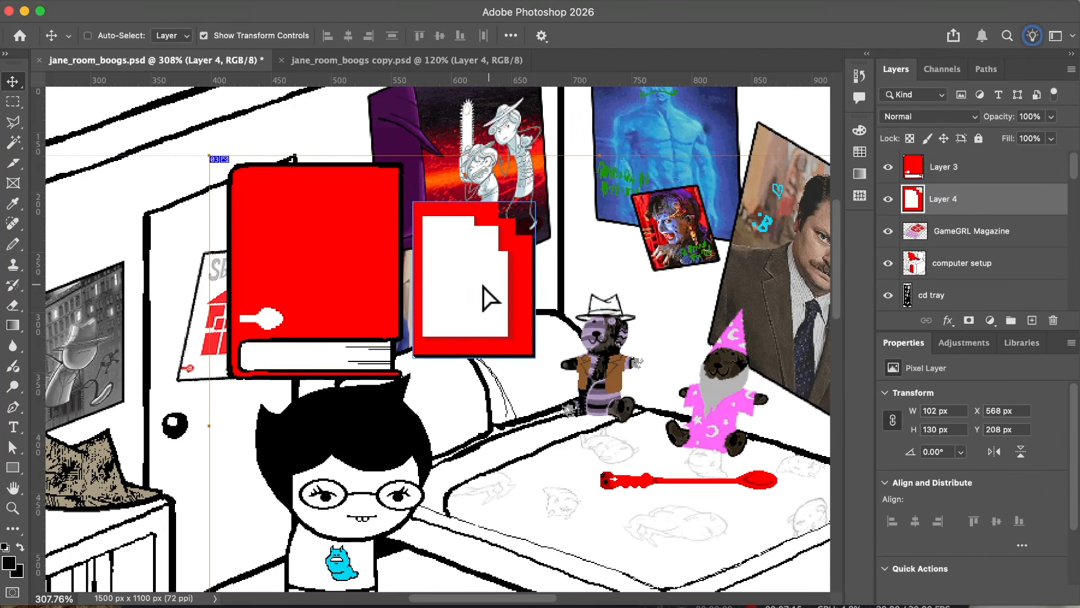
{"action": "mouse_move", "coordinate": [483, 286]}
{"action": "left_mouse_down"}
{"action": "mouse_move", "coordinate": [337, 283]}
{"action": "mouse_move", "coordinate": [495, 301]}
{"action": "mouse_move", "coordinate": [368, 284]}
{"action": "mouse_move", "coordinate": [521, 315]}
{"action": "mouse_move", "coordinate": [506, 329]}
{"action": "mouse_move", "coordinate": [510, 321]}
{"action": "mouse_move", "coordinate": [348, 287]}
{"action": "mouse_move", "coordinate": [491, 284]}
{"action": "mouse_move", "coordinate": [499, 294]}
{"action": "left_mouse_up"}
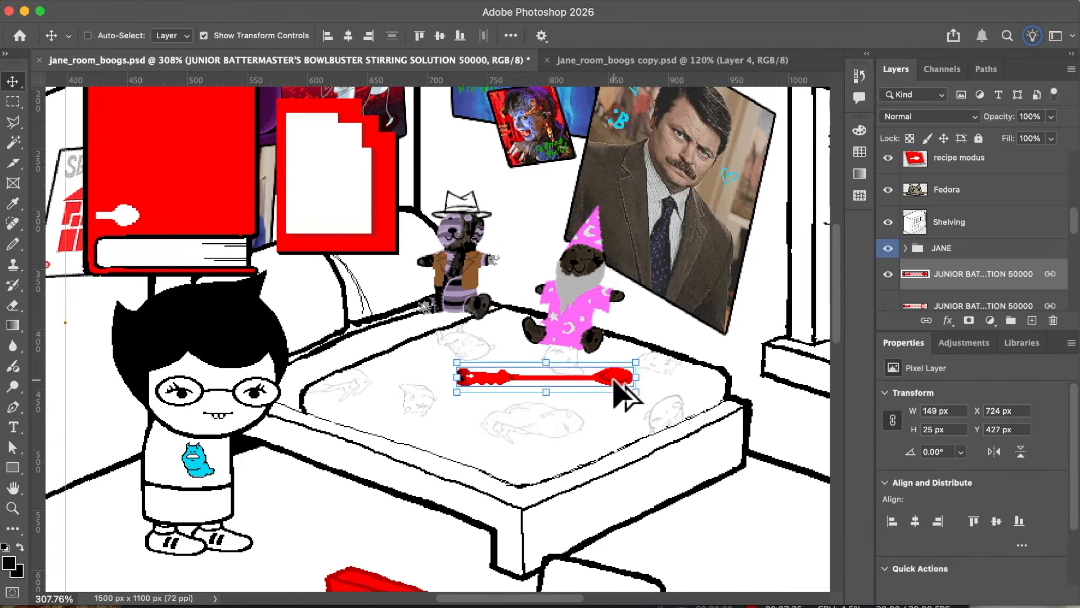
Step: Place a copy of the red spoon over the blank card and delete the copied POKING SOLUTION 50000 layer
{"action": "left_click_drag", "start_coordinate": [621, 393], "coordinate": [425, 193]}
{"action": "scroll", "coordinate": [995, 298], "scroll_direction": "down", "scroll_amount": 1}
{"action": "left_click", "coordinate": [988, 281]}
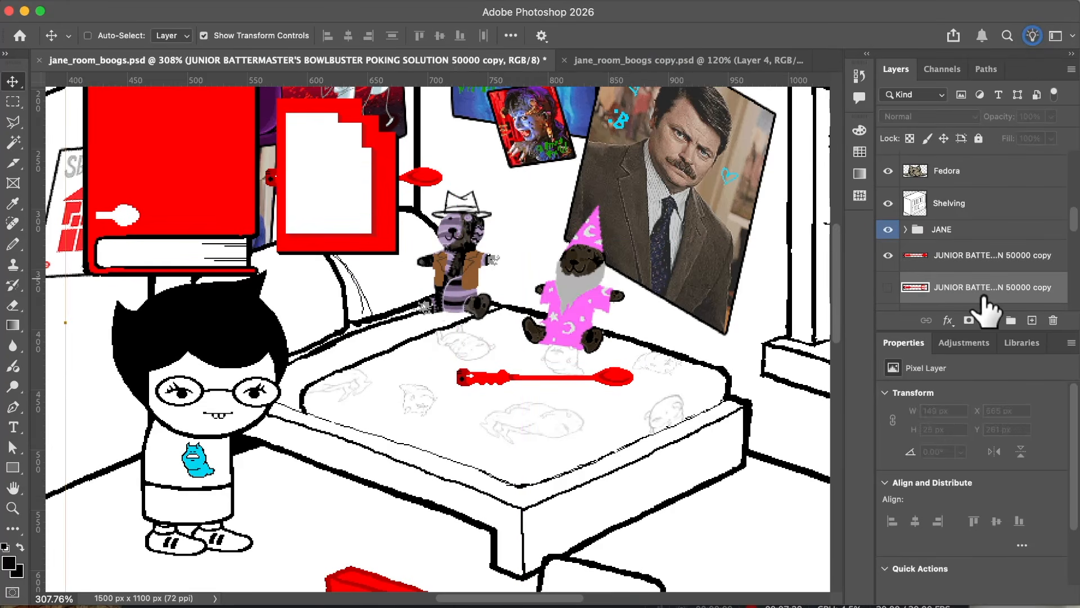
{"action": "key", "text": "Delete"}
Step: Move the copied STIRRING SOLUTION 50000 layer between the book and card layers, and shift the spoon to X 552 px, Y 265 px
{"action": "right_click", "coordinate": [981, 260]}
{"action": "left_click_drag", "start_coordinate": [999, 260], "coordinate": [992, 191]}
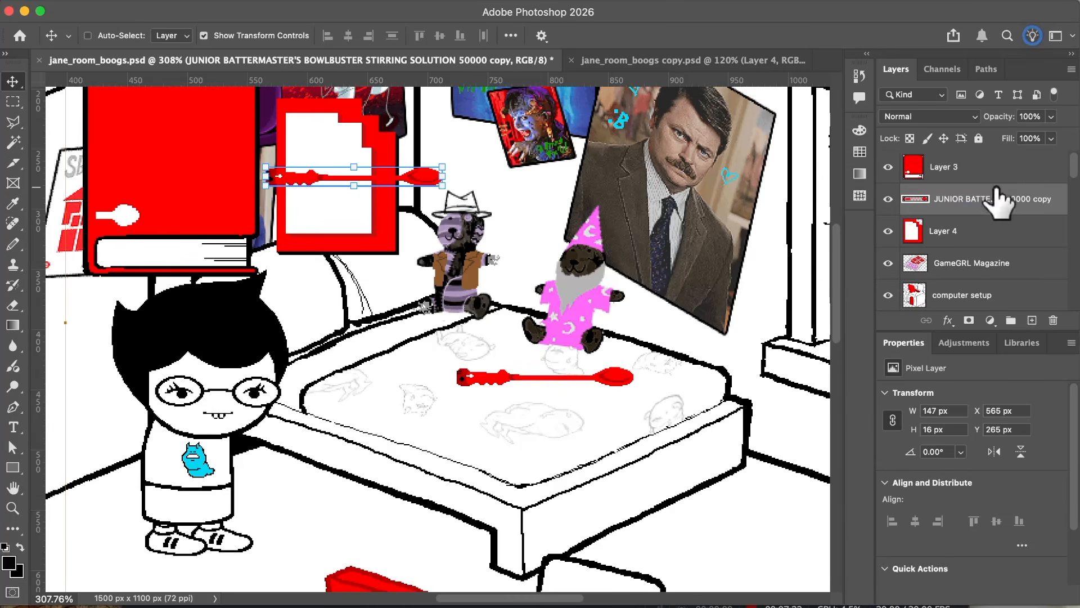
{"action": "scroll", "coordinate": [461, 247], "scroll_direction": "up", "scroll_amount": 2}
{"action": "mouse_move", "coordinate": [404, 224]}
{"action": "left_mouse_down"}
{"action": "mouse_move", "coordinate": [391, 234]}
{"action": "mouse_move", "coordinate": [248, 224]}
{"action": "mouse_move", "coordinate": [434, 222]}
{"action": "mouse_move", "coordinate": [393, 236]}
{"action": "left_mouse_up"}
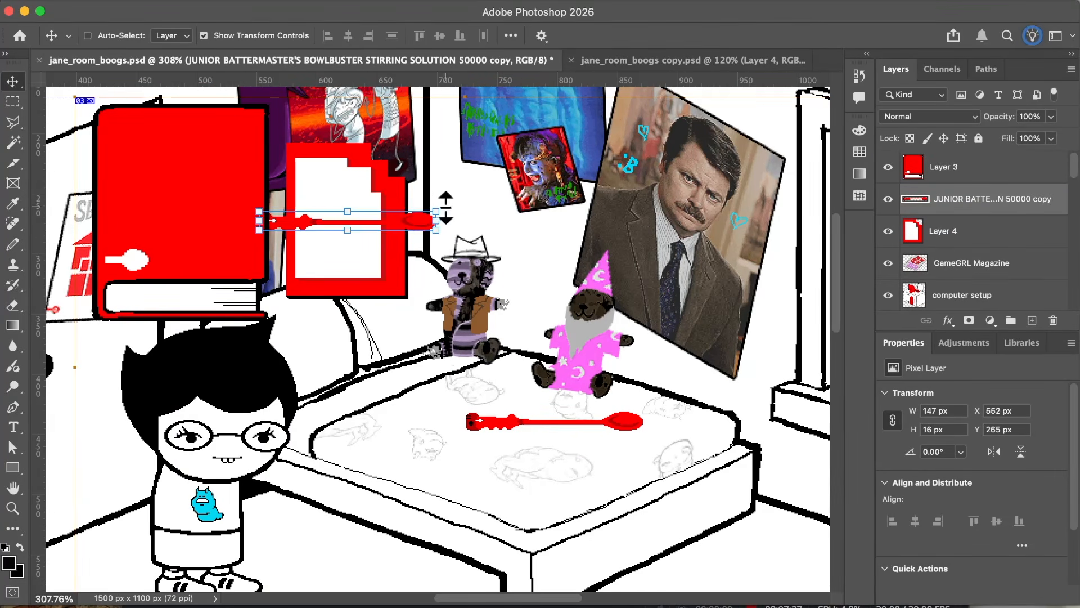
Step: Scale the copied spoon to 47.68%, rotate it -45° and place it on the card's white page, using Bicubic Sharper interpolation
{"action": "key", "text": "ctrl+t"}
{"action": "left_click_drag", "start_coordinate": [453, 217], "coordinate": [394, 236]}
{"action": "scroll", "coordinate": [380, 192], "scroll_direction": "up", "scroll_amount": 1}
{"action": "scroll", "coordinate": [378, 192], "scroll_direction": "up", "scroll_amount": 3}
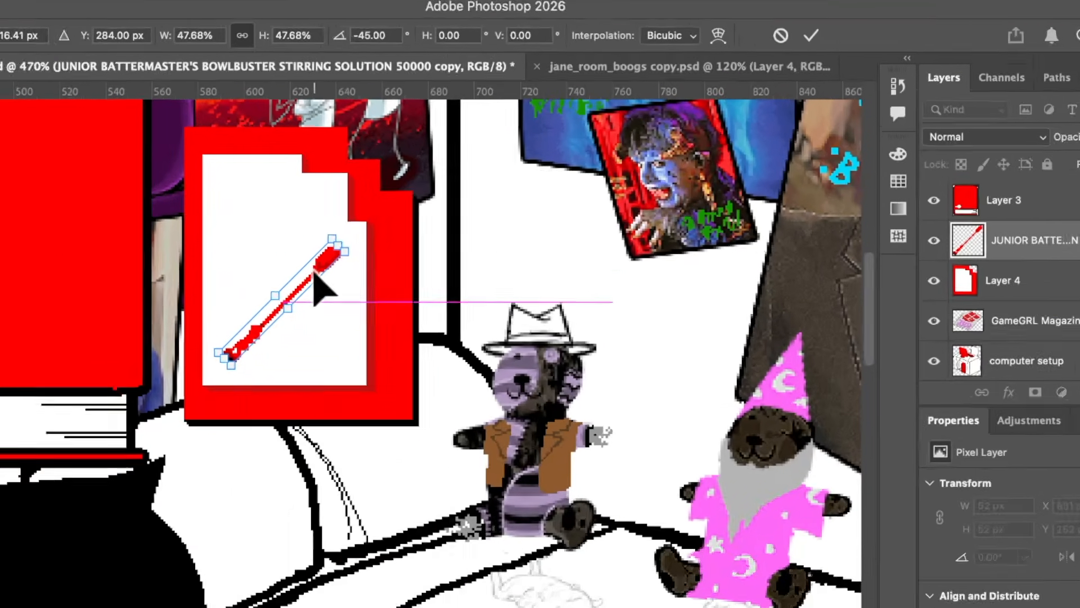
{"action": "left_click", "coordinate": [655, 61]}
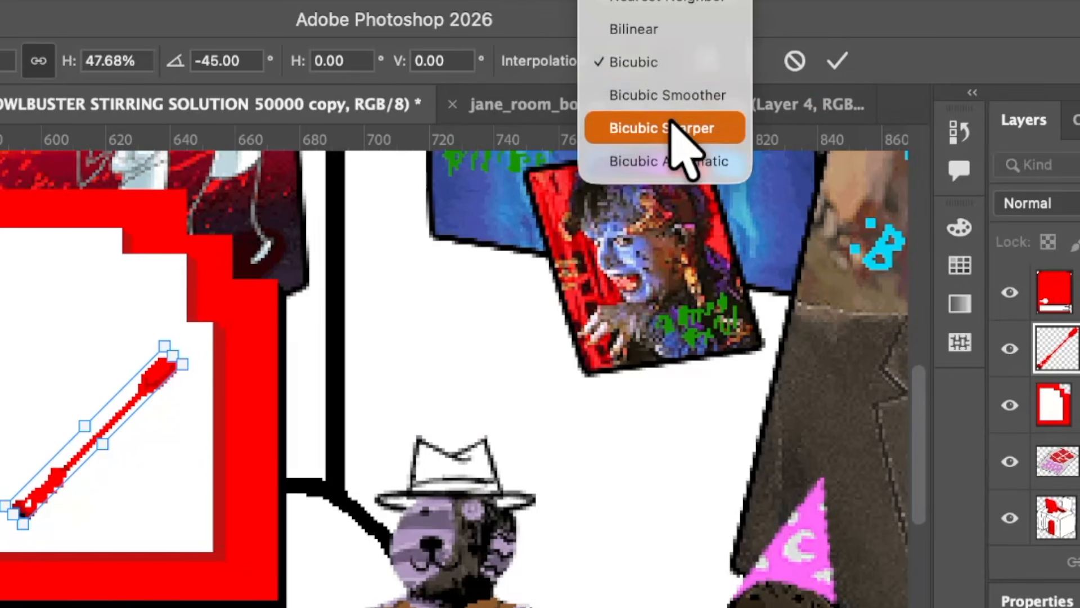
{"action": "left_click", "coordinate": [682, 133]}
{"action": "left_click", "coordinate": [639, 61]}
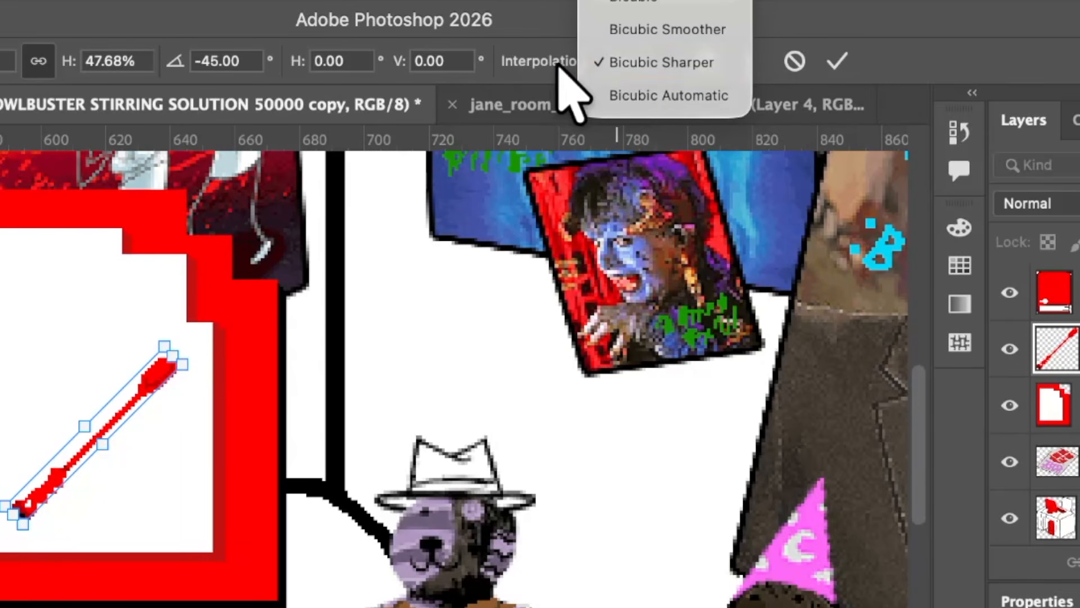
{"action": "left_click", "coordinate": [634, 63]}
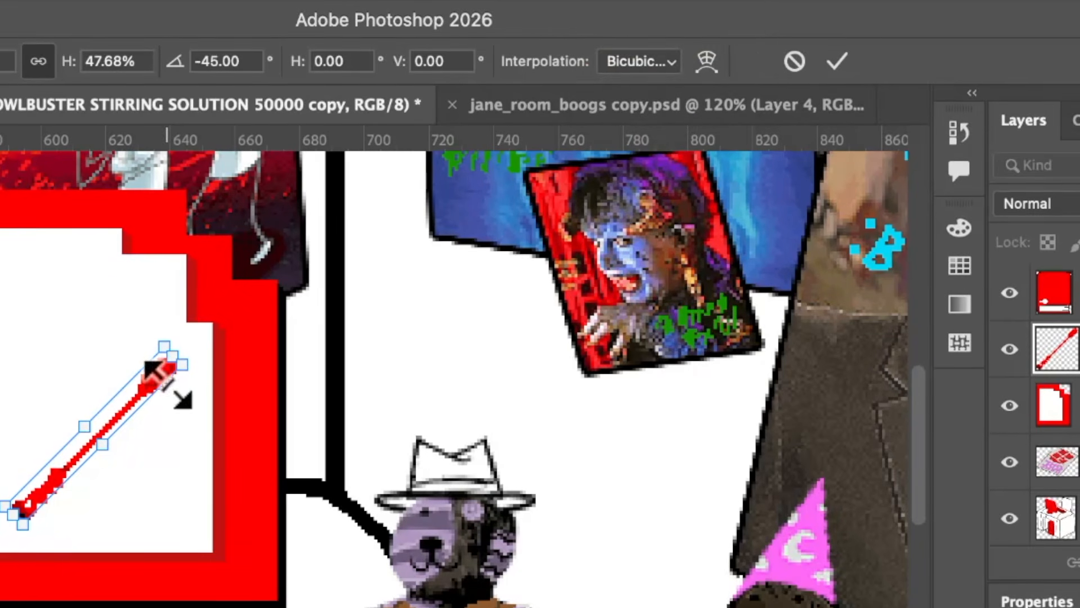
{"action": "key", "text": "Return"}
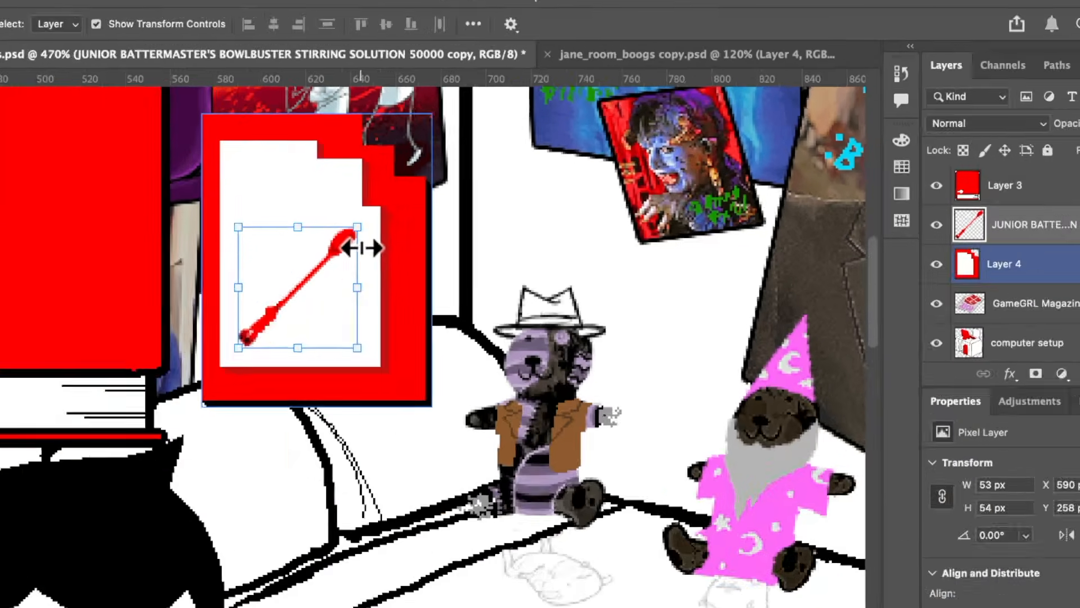
Step: Apply the Sharpen Edges filter to the small spoon on the card
{"action": "scroll", "coordinate": [71, 450], "scroll_direction": "up", "scroll_amount": 3}
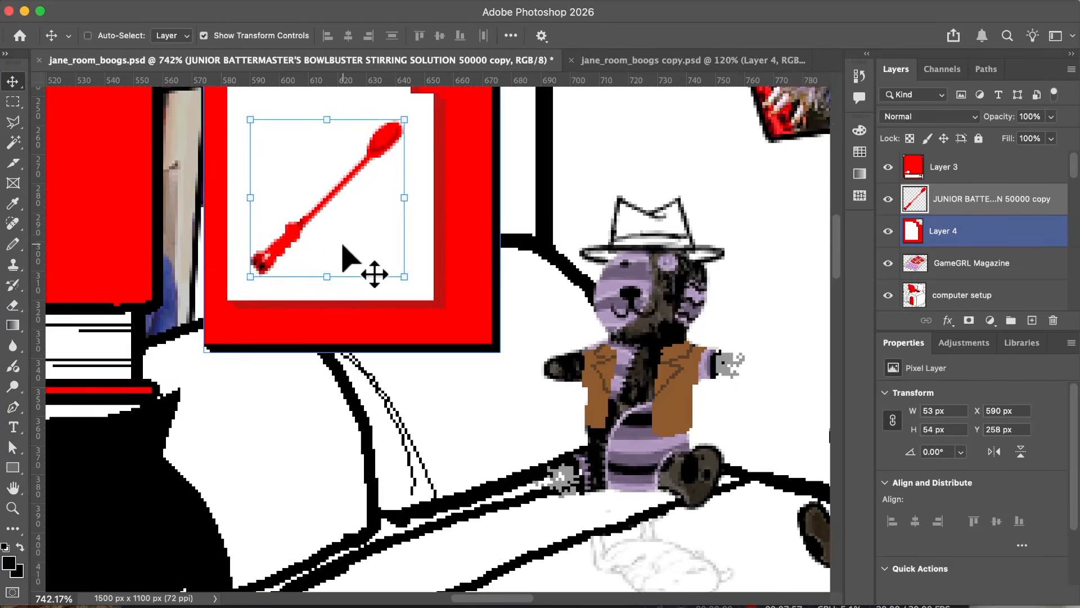
{"action": "scroll", "coordinate": [349, 259], "scroll_direction": "left", "scroll_amount": 2}
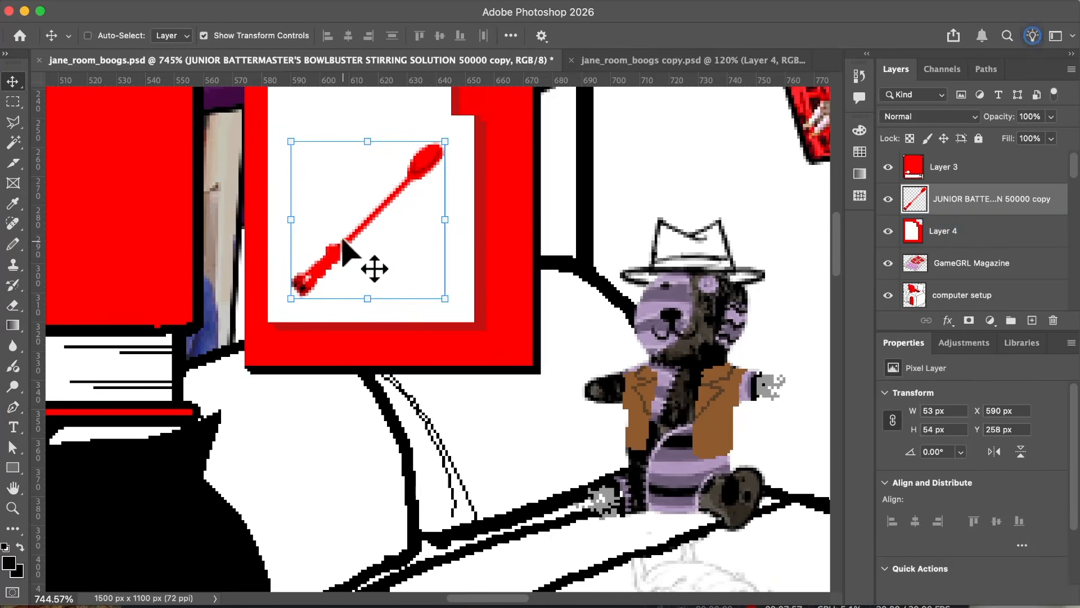
{"action": "left_click", "coordinate": [352, 11]}
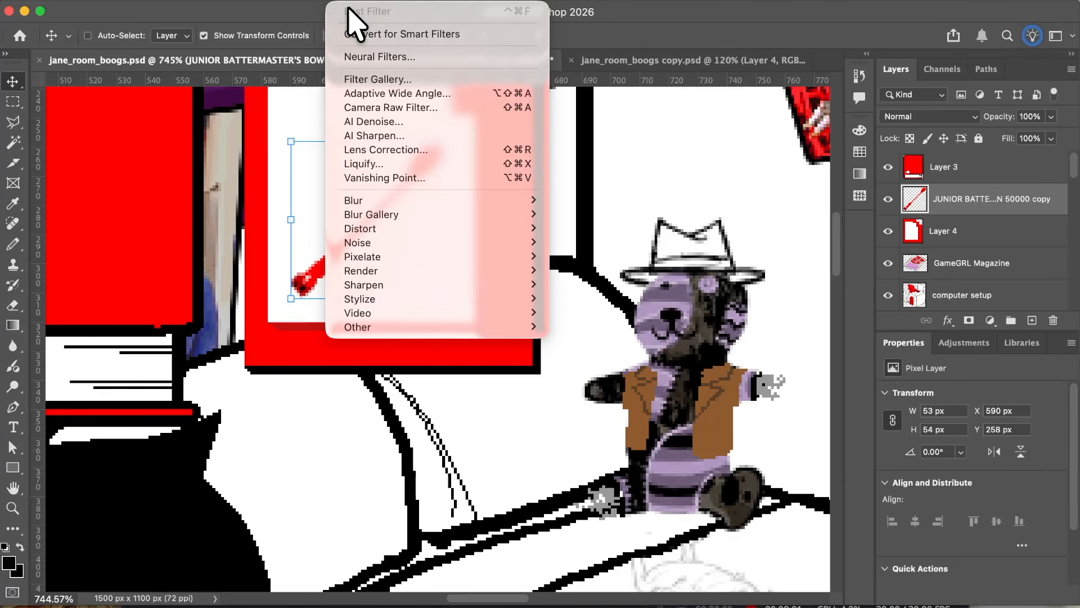
{"action": "mouse_move", "coordinate": [508, 285]}
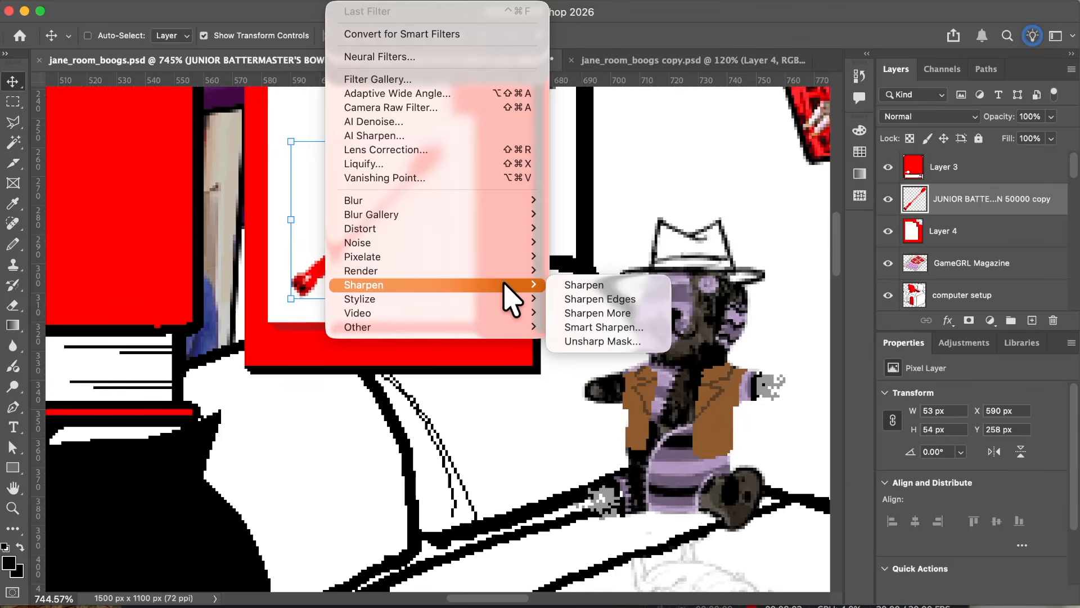
{"action": "left_click", "coordinate": [570, 301]}
{"action": "scroll", "coordinate": [427, 263], "scroll_direction": "left", "scroll_amount": 2}
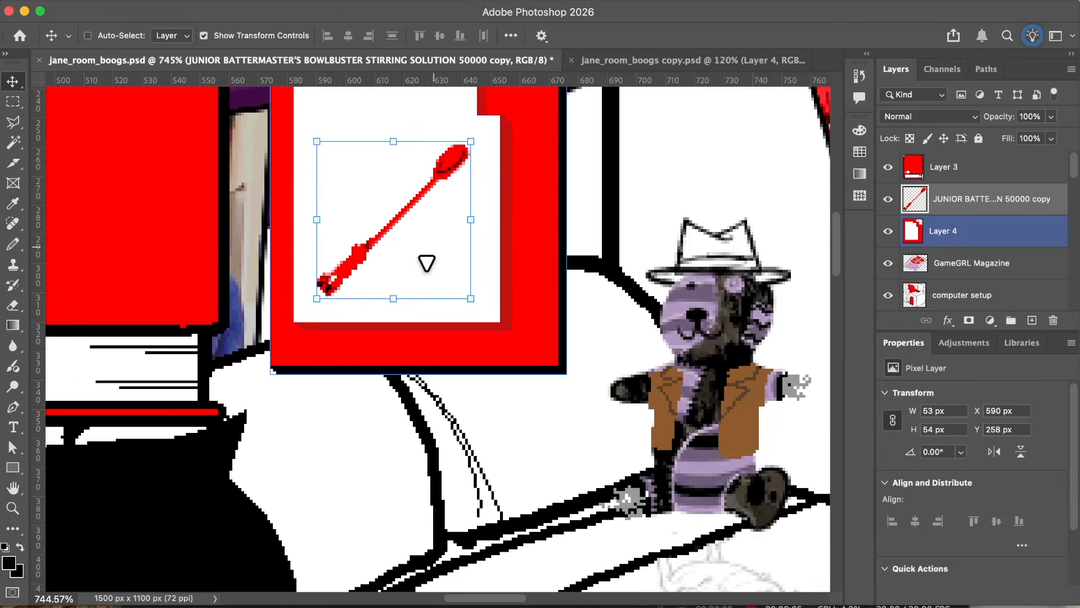
Step: Examine the sharpened spoon on the card up close and compare it with the original spoon on the bed and the whole panel
{"action": "scroll", "coordinate": [426, 262], "scroll_direction": "up", "scroll_amount": 1}
{"action": "scroll", "coordinate": [567, 294], "scroll_direction": "down", "scroll_amount": 6}
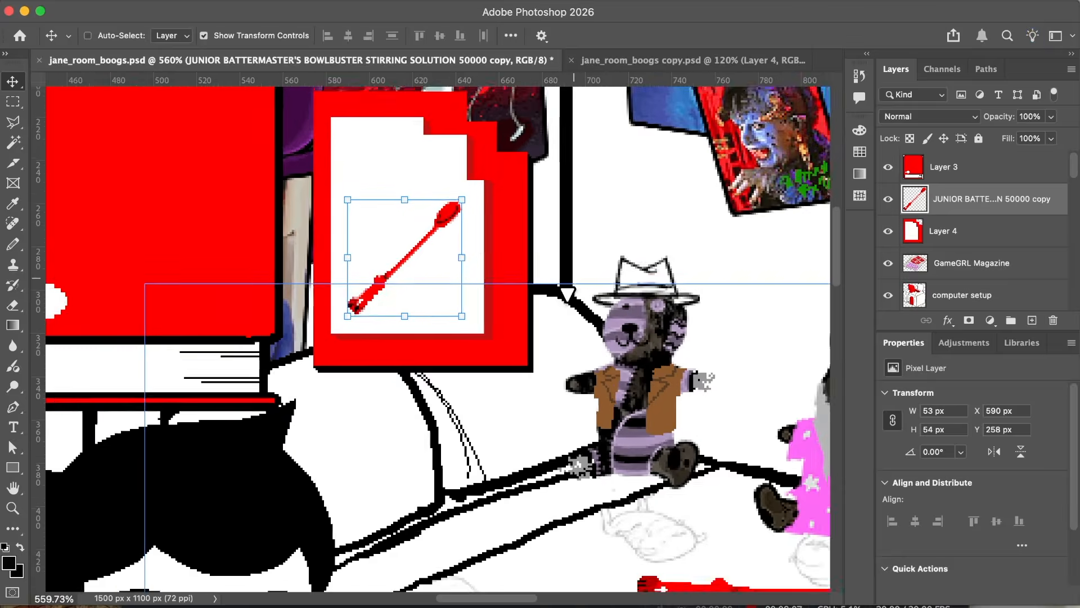
{"action": "scroll", "coordinate": [567, 295], "scroll_direction": "left", "scroll_amount": 3}
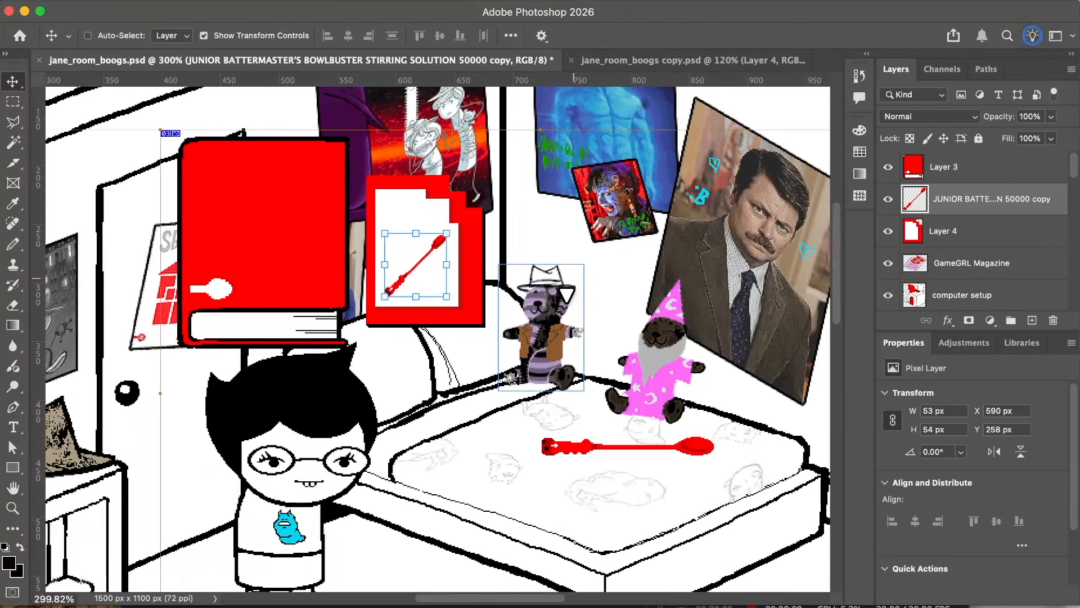
{"action": "scroll", "coordinate": [566, 295], "scroll_direction": "right", "scroll_amount": 2}
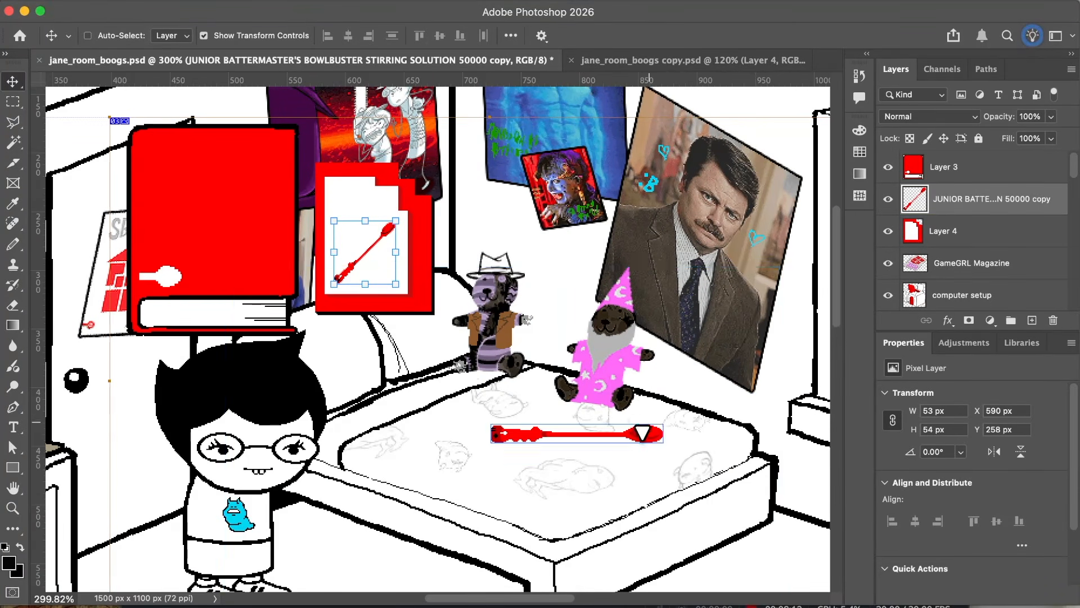
{"action": "scroll", "coordinate": [641, 436], "scroll_direction": "down", "scroll_amount": 2}
{"action": "scroll", "coordinate": [636, 439], "scroll_direction": "down", "scroll_amount": 3}
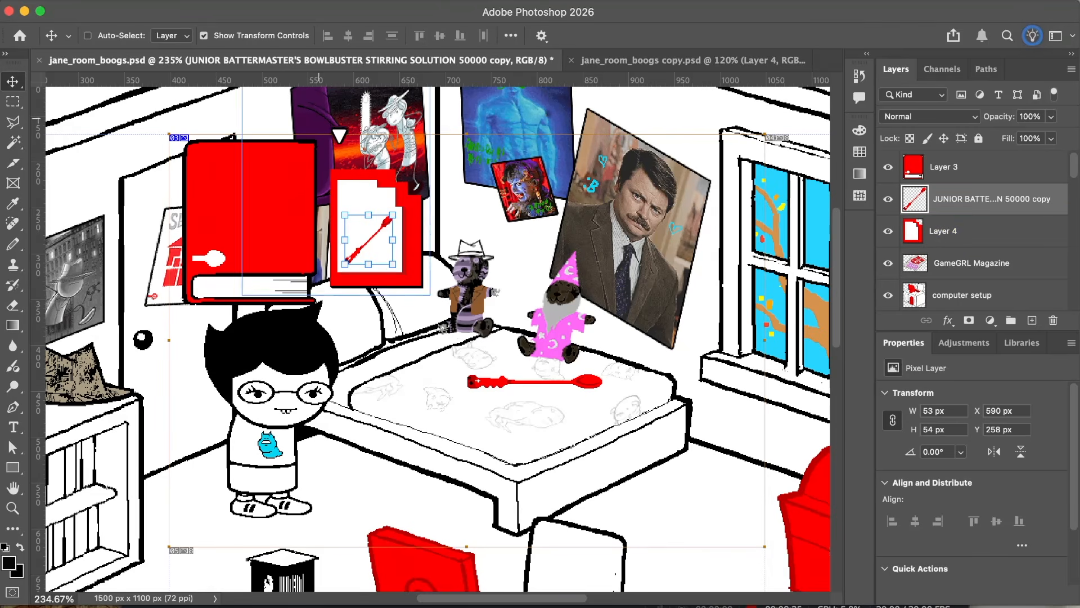
{"action": "left_click", "coordinate": [509, 384], "text": "super"}
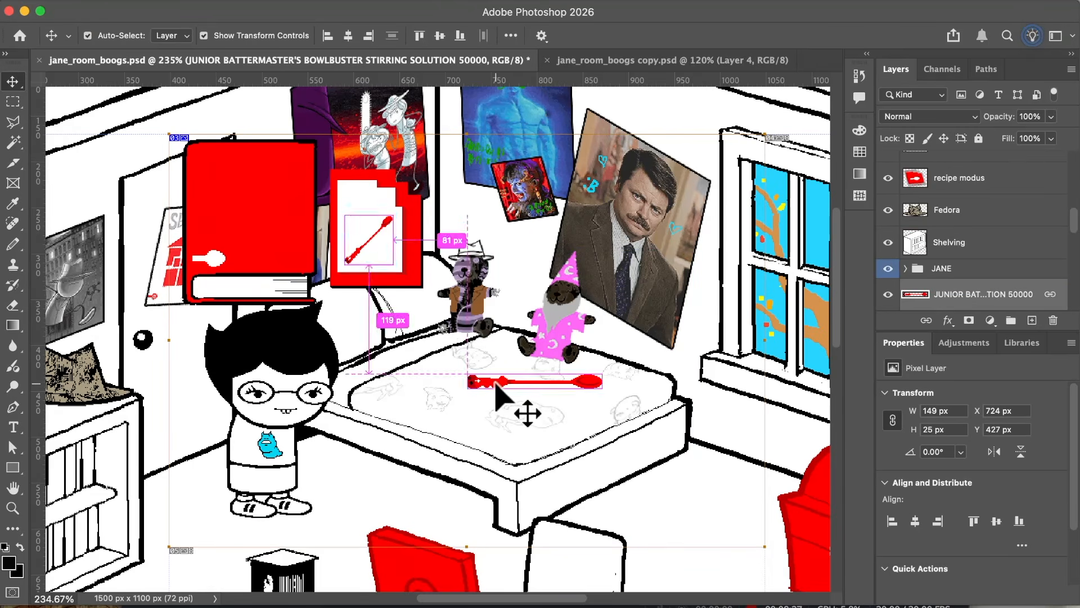
{"action": "left_click", "coordinate": [382, 224], "text": "super"}
{"action": "scroll", "coordinate": [396, 248], "scroll_direction": "up", "scroll_amount": 5}
{"action": "scroll", "coordinate": [384, 224], "scroll_direction": "up", "scroll_amount": 5}
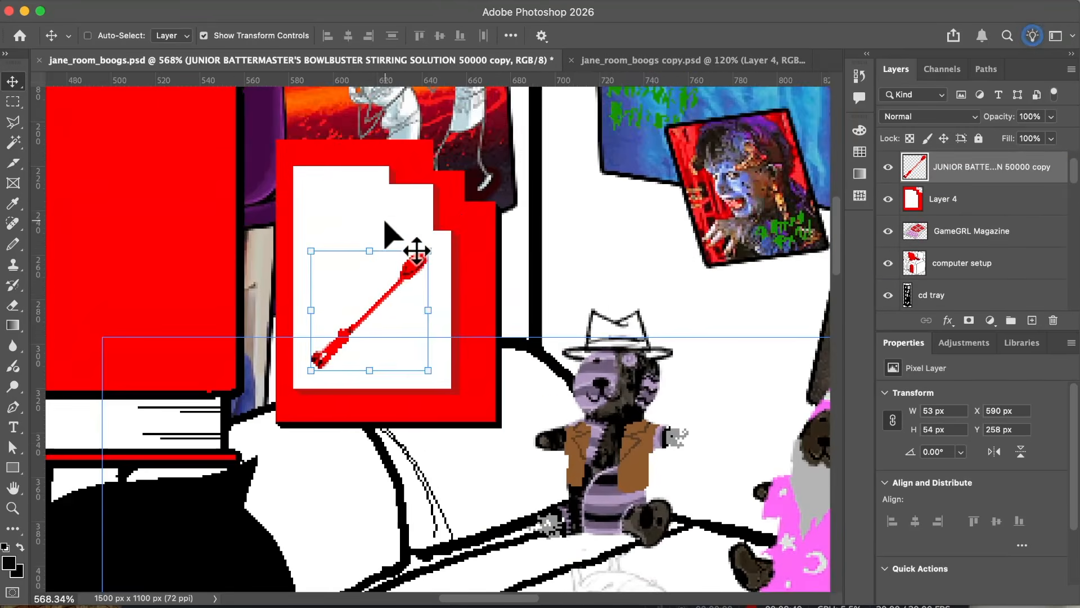
{"action": "scroll", "coordinate": [430, 205], "scroll_direction": "up", "scroll_amount": 1}
{"action": "scroll", "coordinate": [431, 205], "scroll_direction": "left", "scroll_amount": 1}
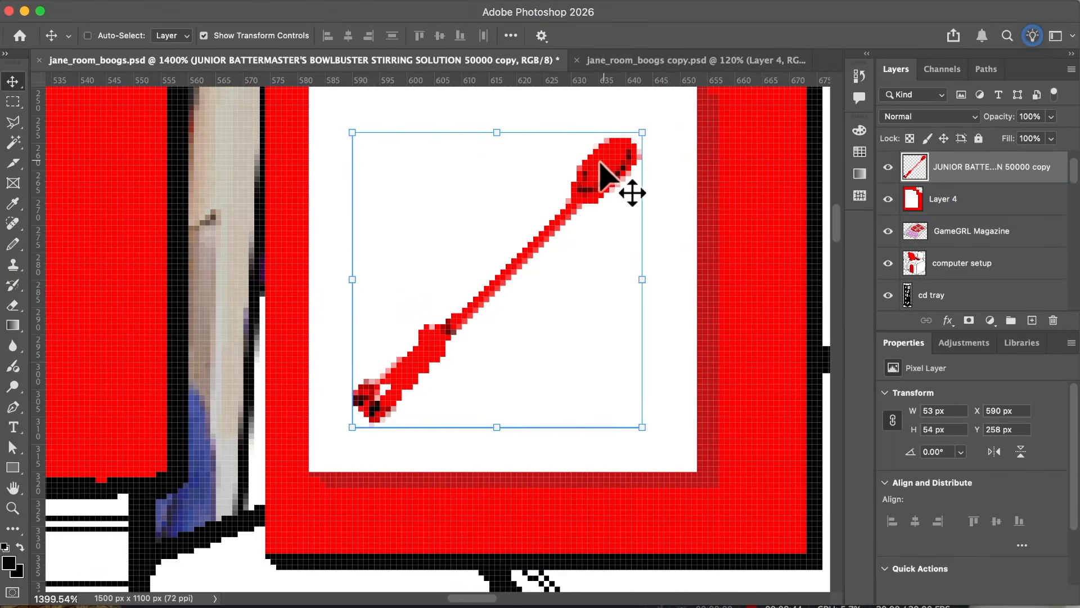
{"action": "scroll", "coordinate": [386, 392], "scroll_direction": "down", "scroll_amount": 10}
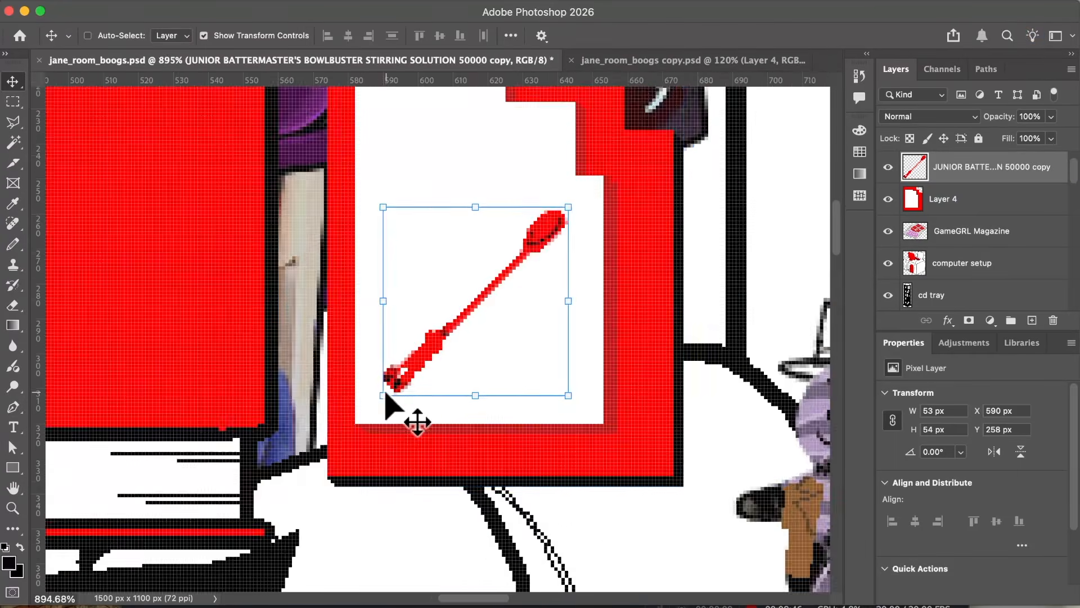
{"action": "scroll", "coordinate": [386, 392], "scroll_direction": "down", "scroll_amount": 2}
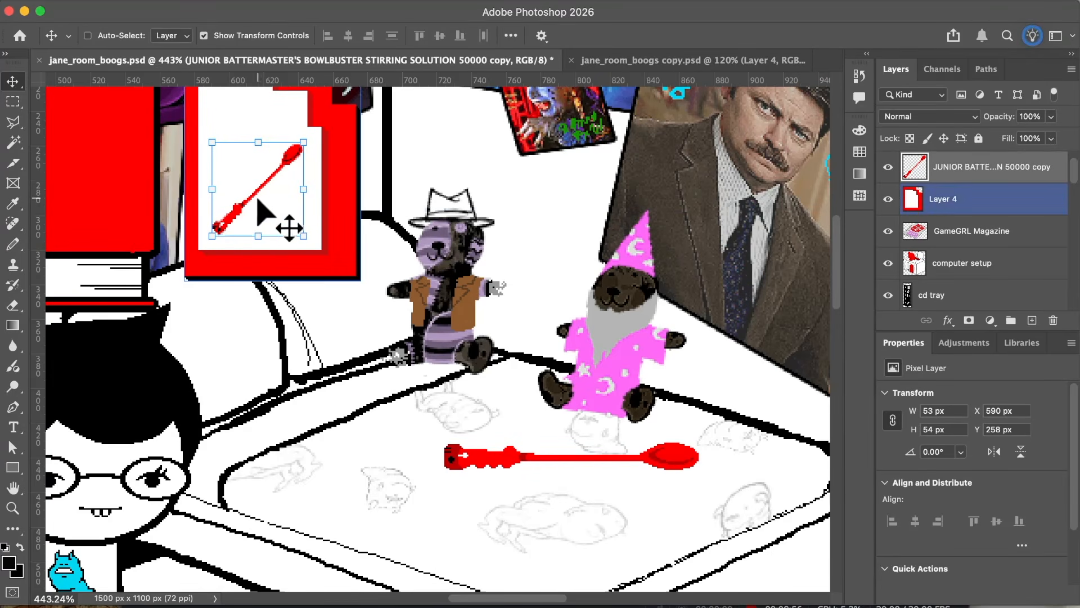
{"action": "scroll", "coordinate": [258, 198], "scroll_direction": "up", "scroll_amount": 1}
{"action": "scroll", "coordinate": [258, 198], "scroll_direction": "left", "scroll_amount": 1}
{"action": "scroll", "coordinate": [258, 198], "scroll_direction": "down", "scroll_amount": 3}
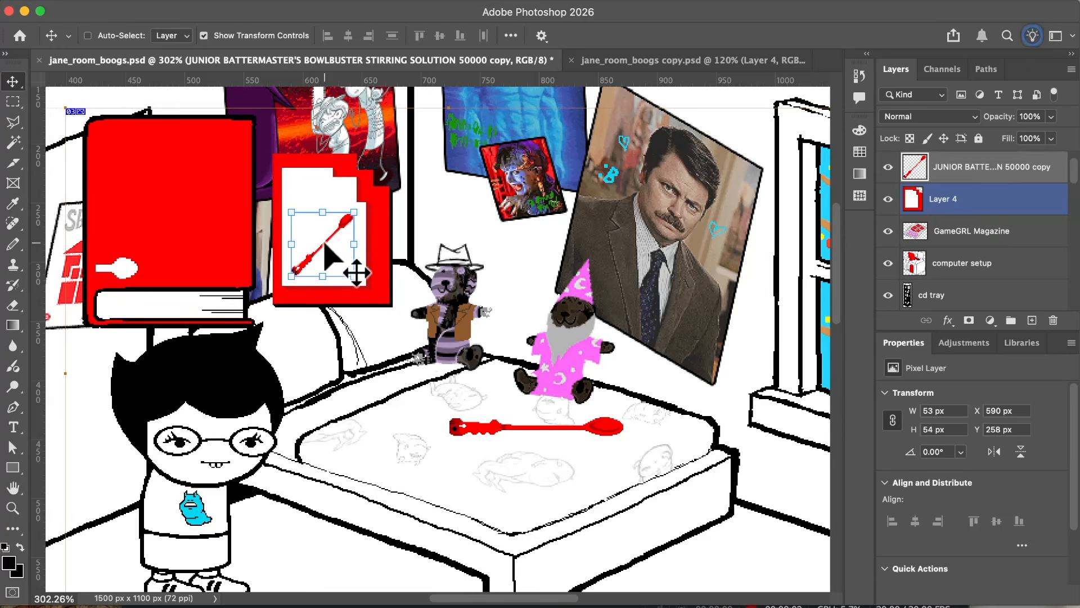
{"action": "scroll", "coordinate": [605, 429], "scroll_direction": "down", "scroll_amount": 2}
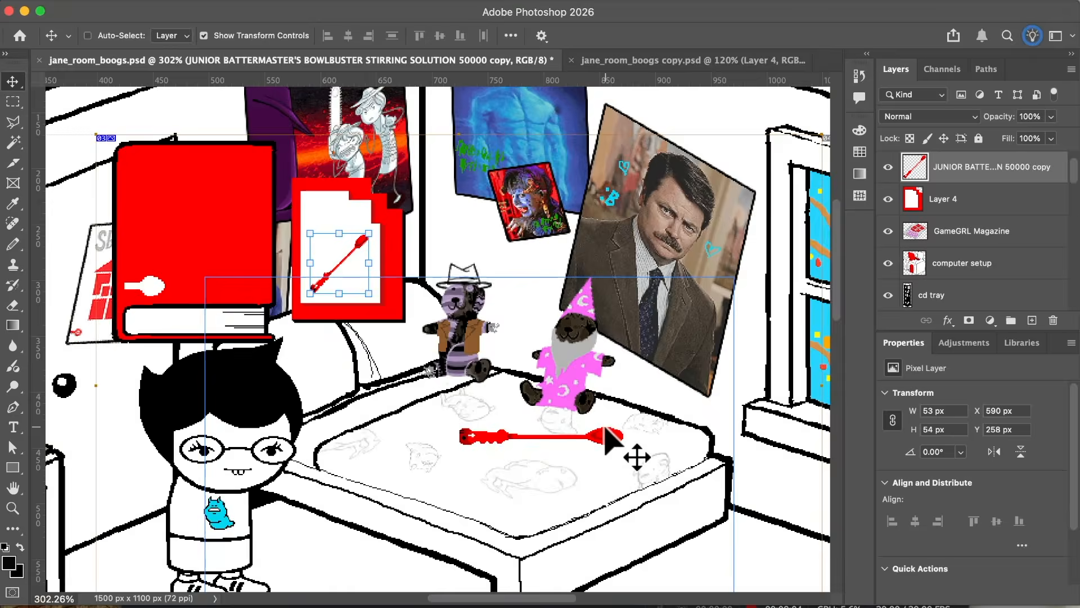
{"action": "scroll", "coordinate": [605, 428], "scroll_direction": "right", "scroll_amount": 4}
{"action": "scroll", "coordinate": [605, 429], "scroll_direction": "left", "scroll_amount": 5}
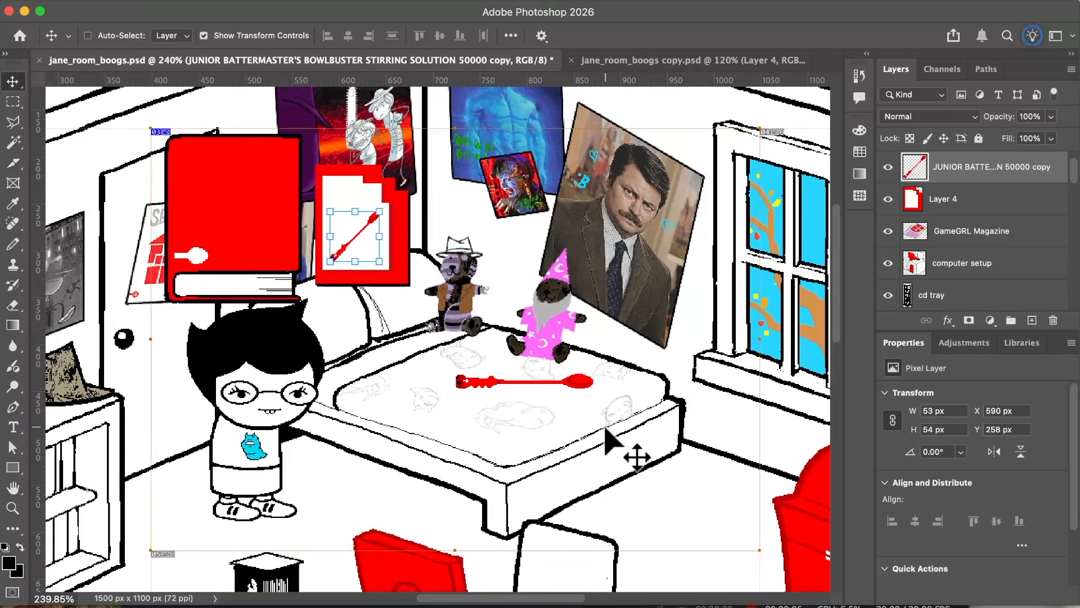
{"action": "scroll", "coordinate": [543, 400], "scroll_direction": "left", "scroll_amount": 3}
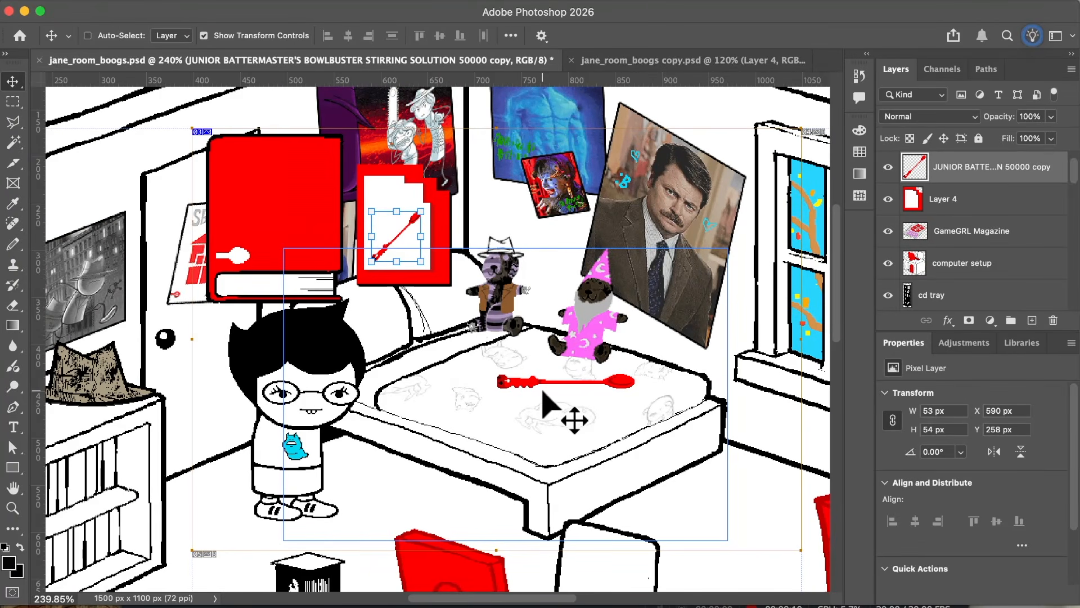
{"action": "scroll", "coordinate": [1049, 212], "scroll_direction": "up", "scroll_amount": 2}
{"action": "scroll", "coordinate": [544, 217], "scroll_direction": "down", "scroll_amount": 2}
{"action": "scroll", "coordinate": [544, 216], "scroll_direction": "right", "scroll_amount": 3}
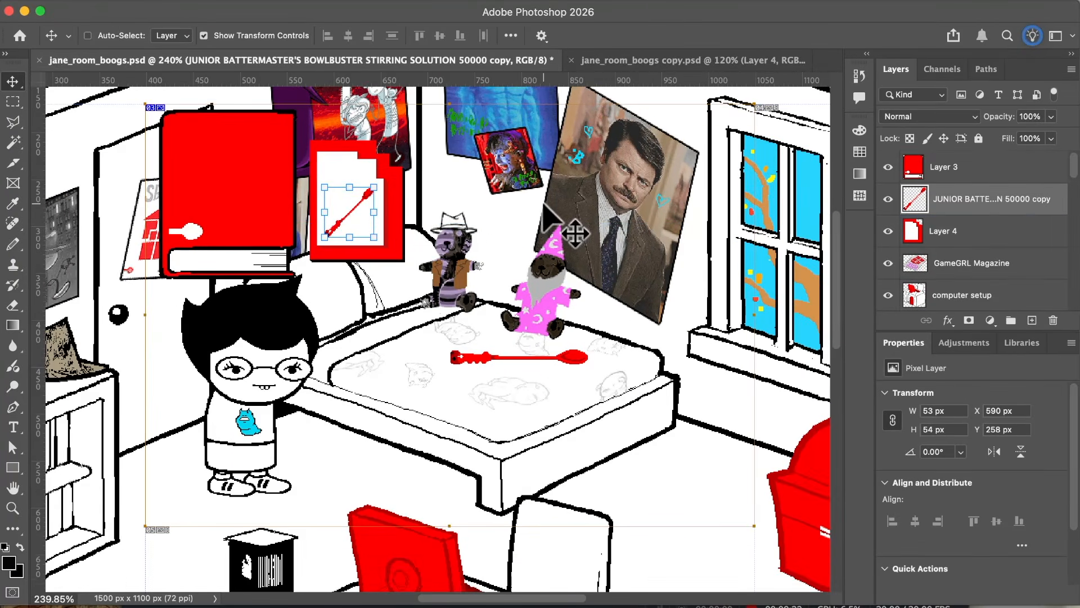
Step: Show the Timeline in the workspace
{"action": "left_click", "coordinate": [495, 2]}
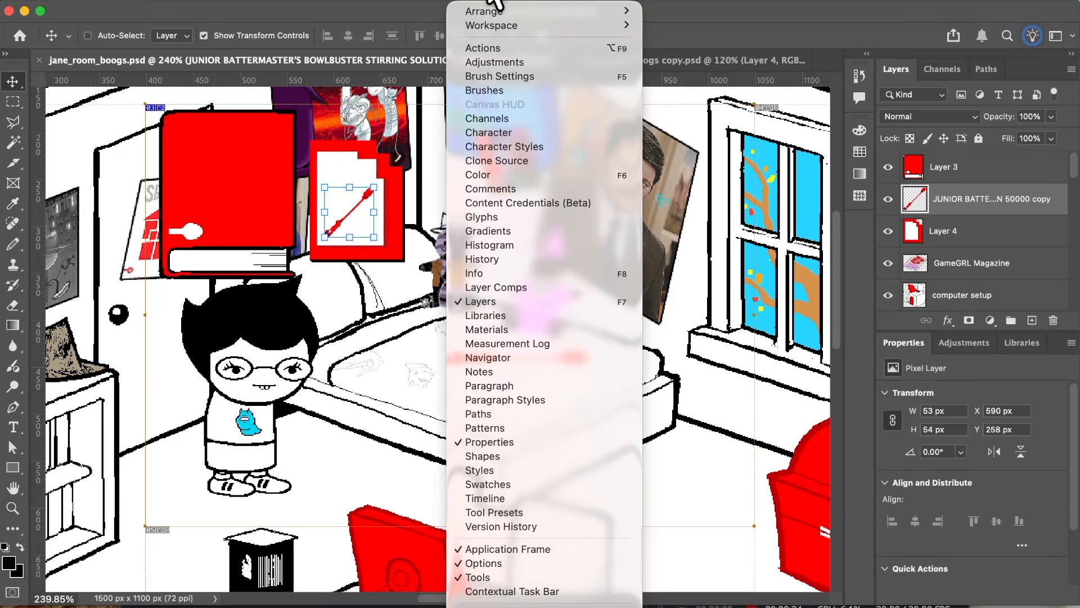
{"action": "mouse_move", "coordinate": [450, 3]}
{"action": "mouse_move", "coordinate": [490, 5]}
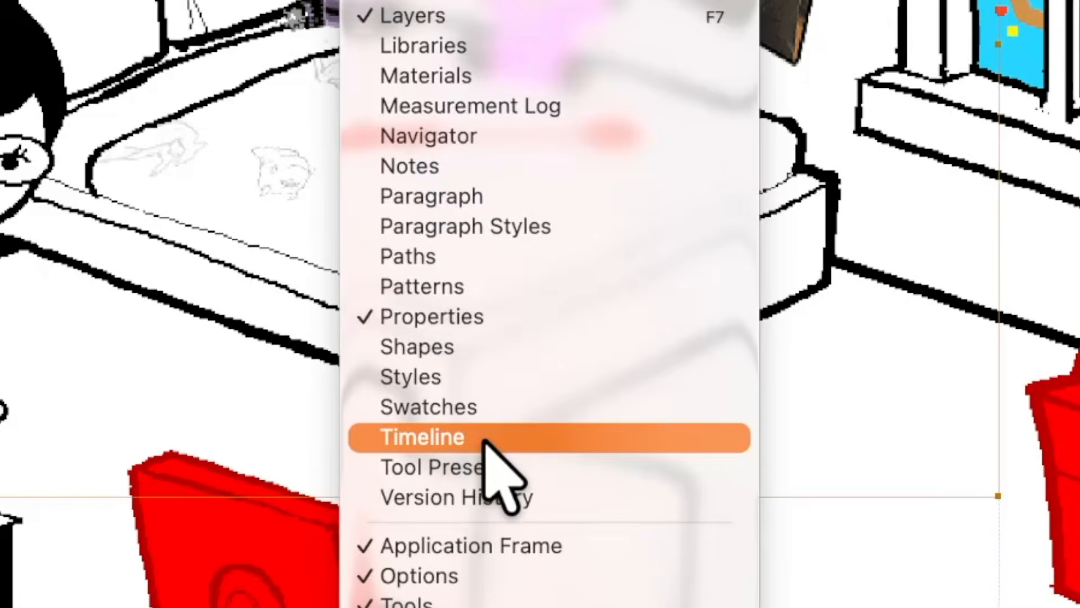
{"action": "left_click", "coordinate": [485, 441]}
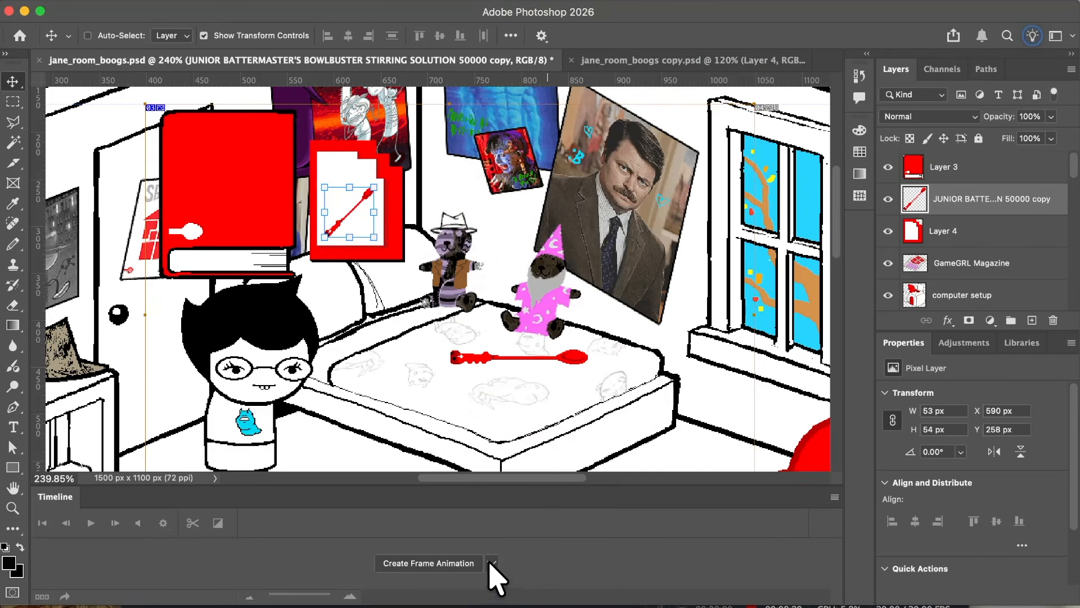
Step: Create a video timeline for jane_room_boogs.psd
{"action": "left_click", "coordinate": [493, 563]}
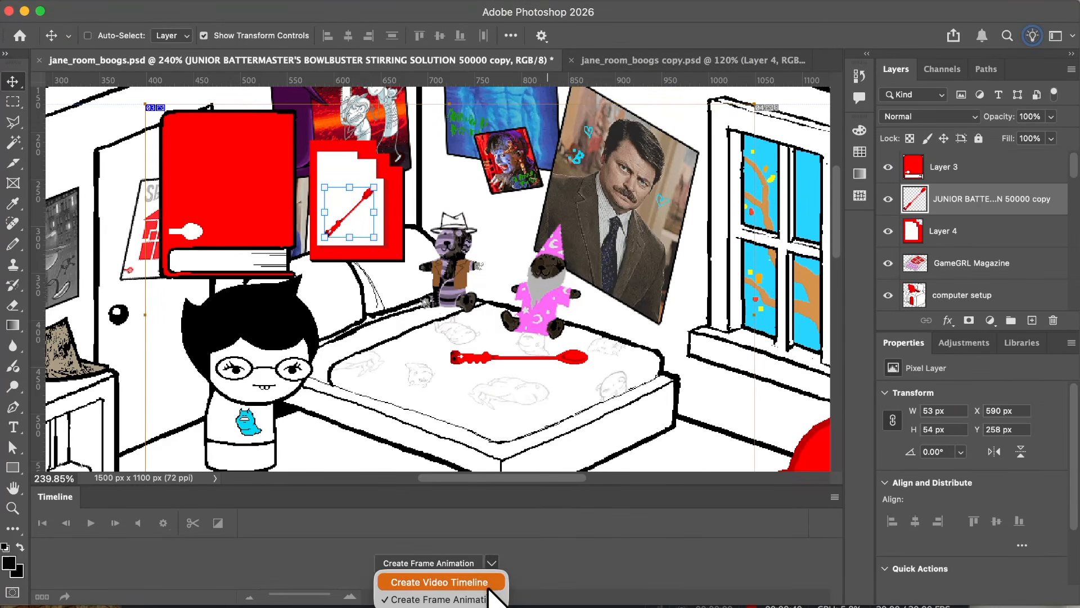
{"action": "left_click", "coordinate": [495, 582]}
{"action": "left_click", "coordinate": [492, 563]}
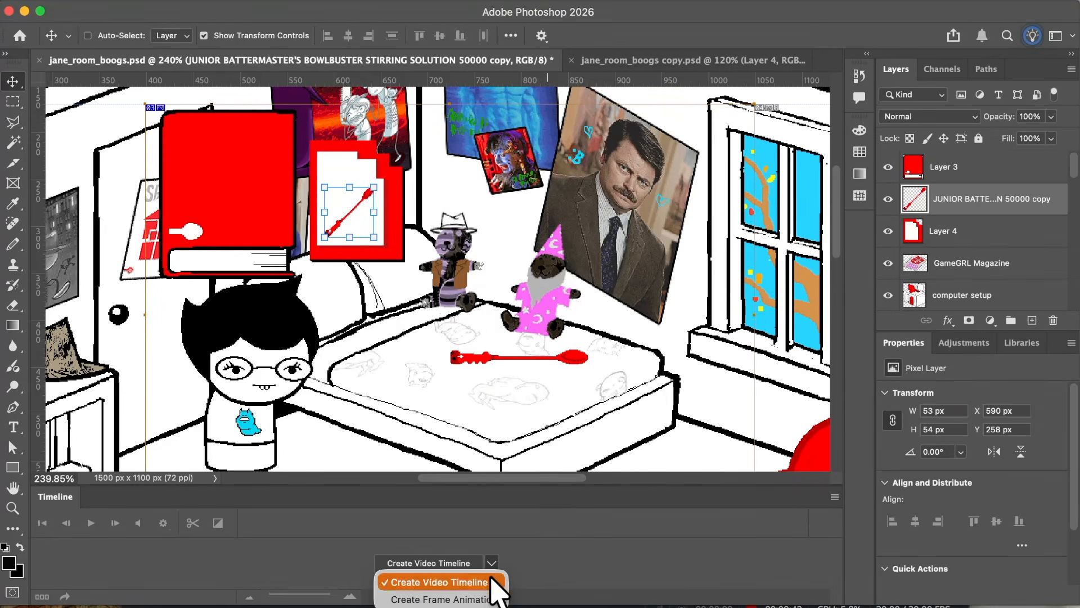
{"action": "left_click", "coordinate": [487, 599]}
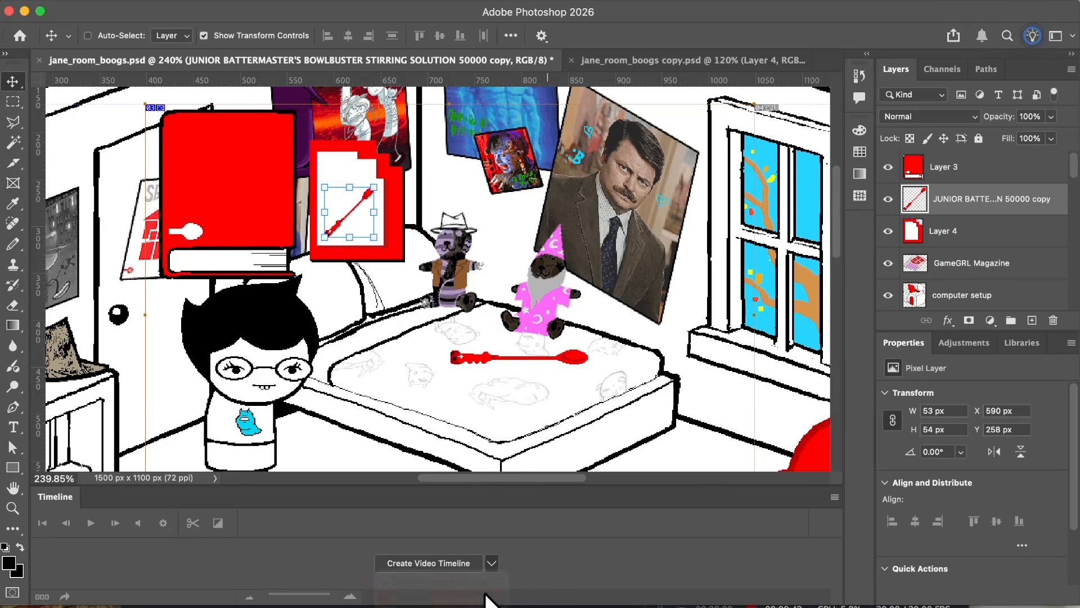
{"action": "left_click", "coordinate": [493, 563]}
{"action": "left_click", "coordinate": [482, 580]}
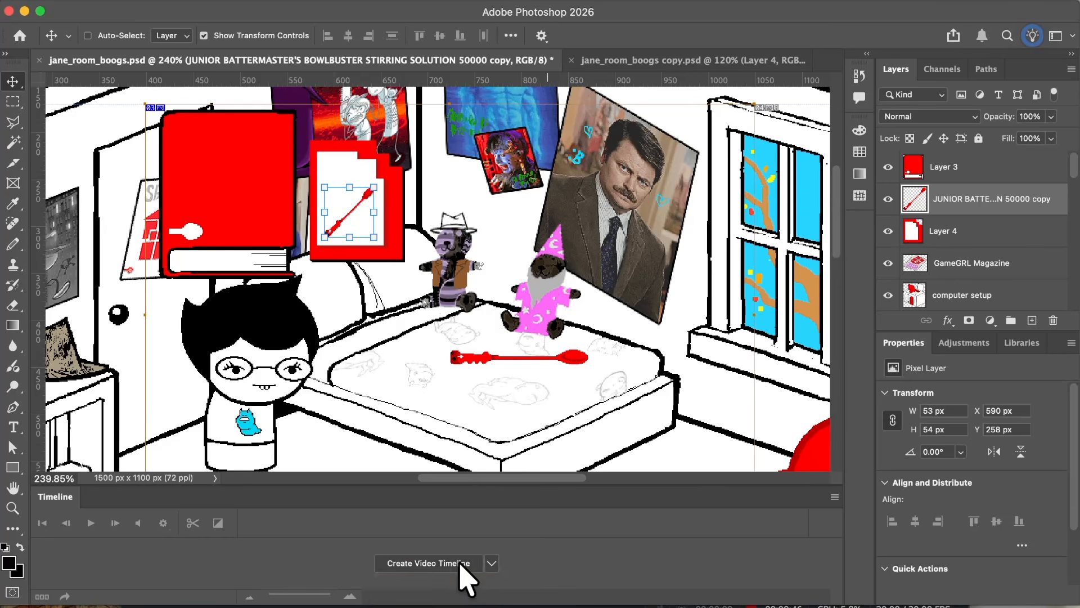
{"action": "left_click", "coordinate": [475, 563]}
Step: Convert the video timeline to a frame animation
{"action": "left_click", "coordinate": [834, 497]}
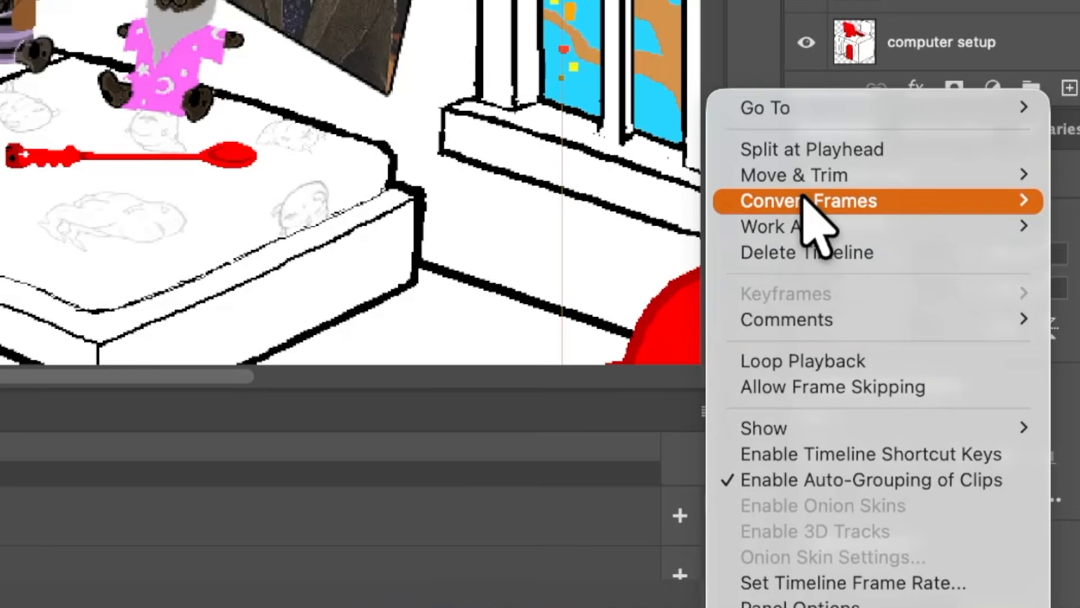
{"action": "mouse_move", "coordinate": [887, 382]}
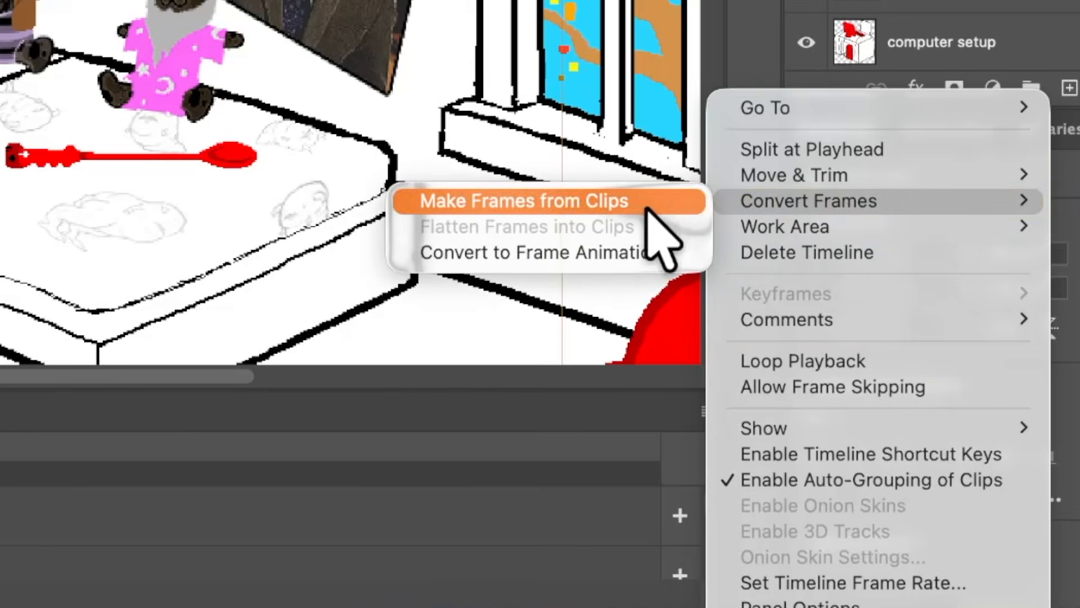
{"action": "left_click", "coordinate": [630, 251]}
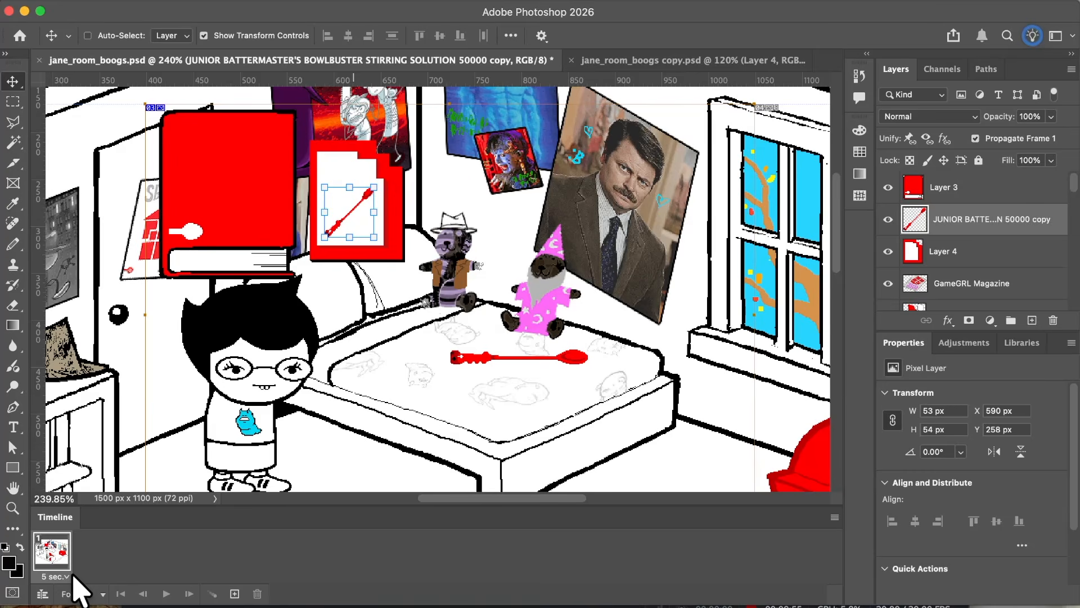
Step: Add a second frame to the animation by duplicating the first 5-second frame
{"action": "scroll", "coordinate": [348, 371], "scroll_direction": "down", "scroll_amount": 1}
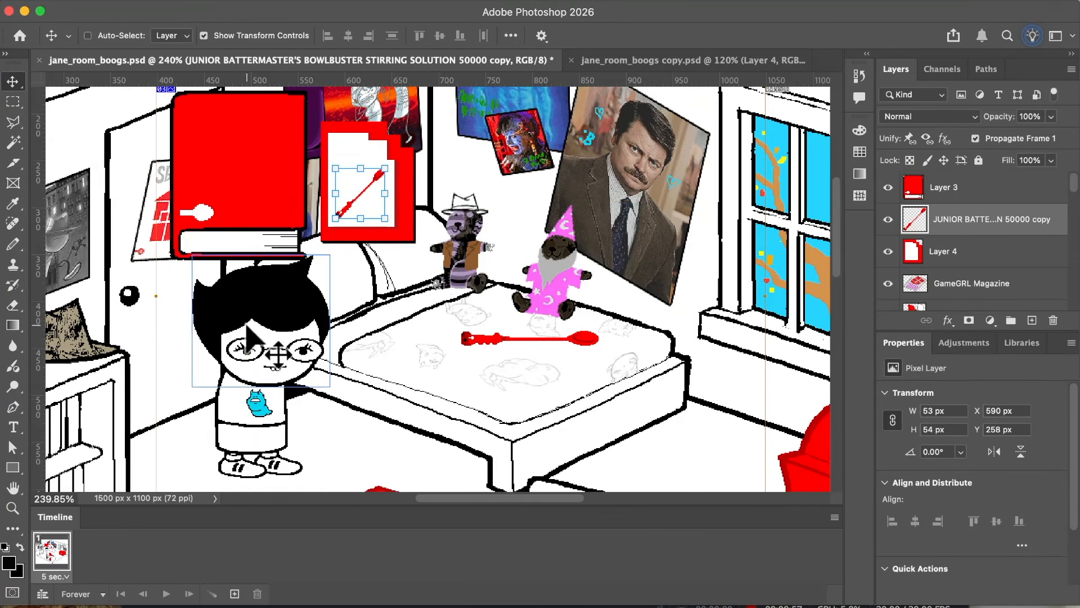
{"action": "scroll", "coordinate": [228, 338], "scroll_direction": "down", "scroll_amount": 2}
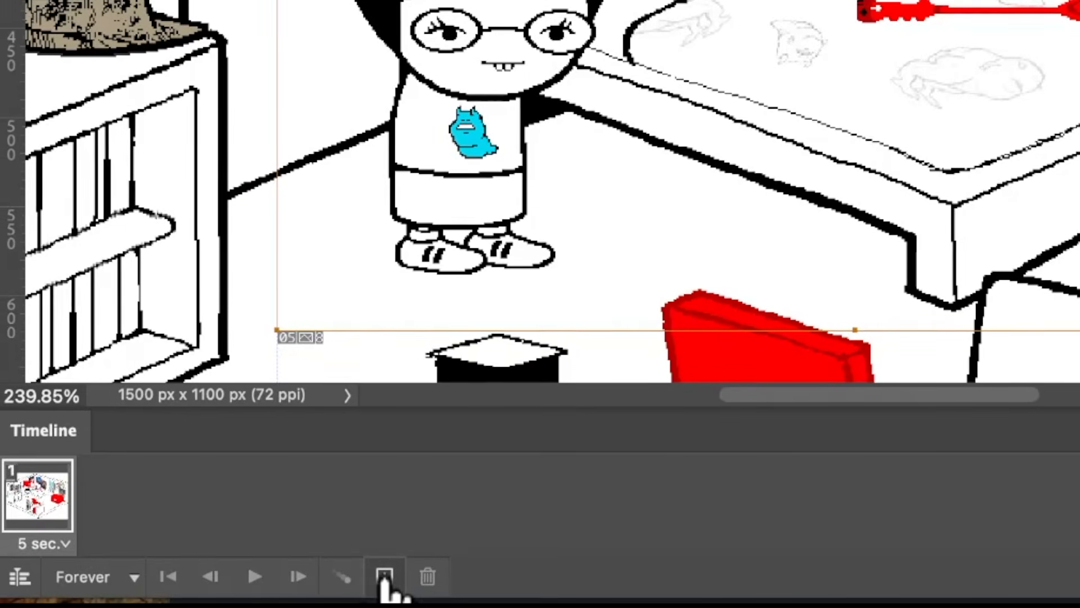
{"action": "left_click", "coordinate": [235, 593]}
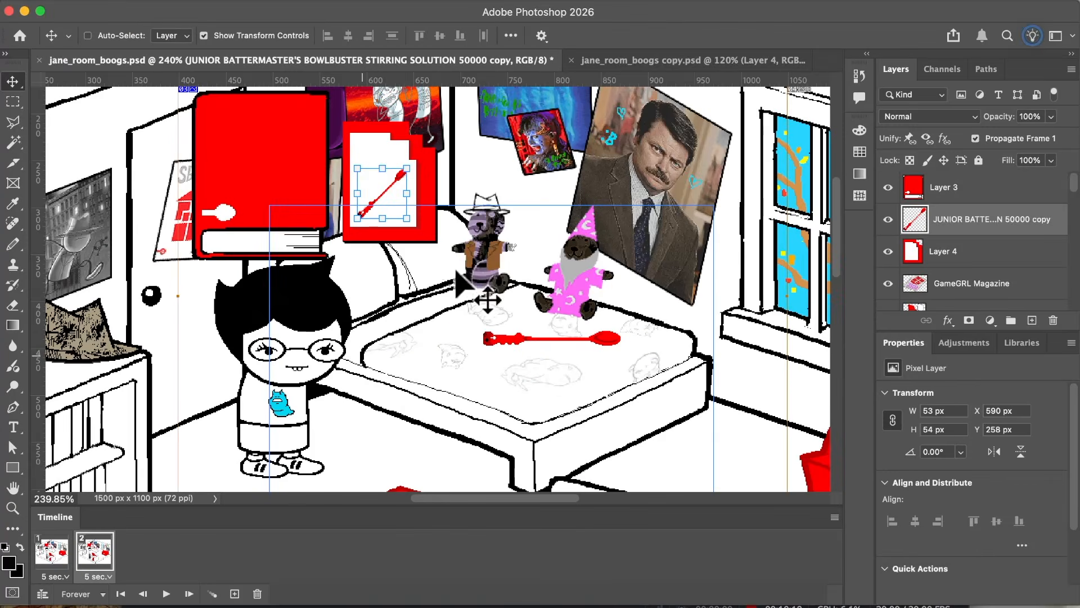
Step: Hide the JUNIOR BATTERMASTER spoon lying on the bed in the second frame
{"action": "scroll", "coordinate": [425, 235], "scroll_direction": "up", "scroll_amount": 1}
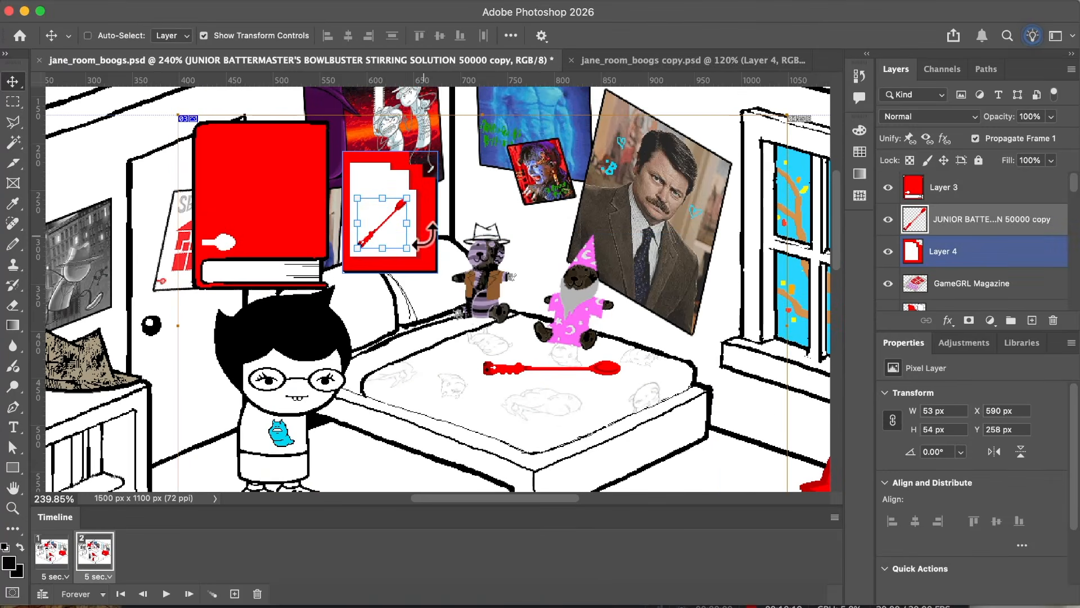
{"action": "left_click", "coordinate": [504, 366], "text": "super"}
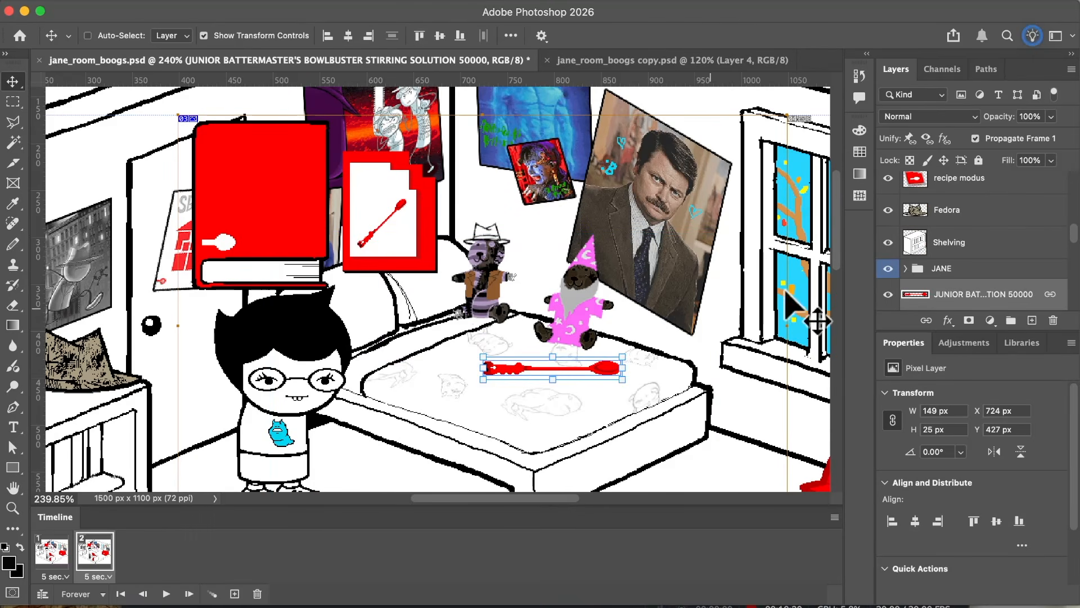
{"action": "left_click", "coordinate": [888, 293]}
Step: Move the JANE group sideways in the second frame so she stands in front of the bed
{"action": "left_click", "coordinate": [945, 268]}
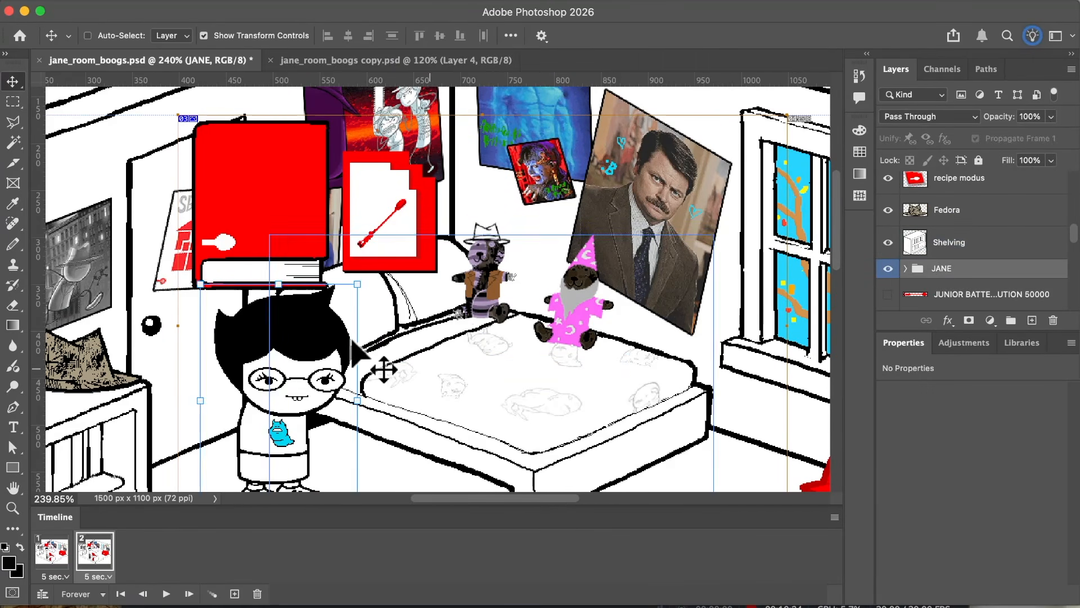
{"action": "left_click_drag", "start_coordinate": [349, 336], "coordinate": [390, 302]}
{"action": "scroll", "coordinate": [434, 324], "scroll_direction": "down", "scroll_amount": 5}
{"action": "scroll", "coordinate": [442, 338], "scroll_direction": "up", "scroll_amount": 3}
{"action": "scroll", "coordinate": [442, 337], "scroll_direction": "right", "scroll_amount": 2}
{"action": "scroll", "coordinate": [391, 302], "scroll_direction": "up", "scroll_amount": 3}
{"action": "scroll", "coordinate": [391, 302], "scroll_direction": "left", "scroll_amount": 2}
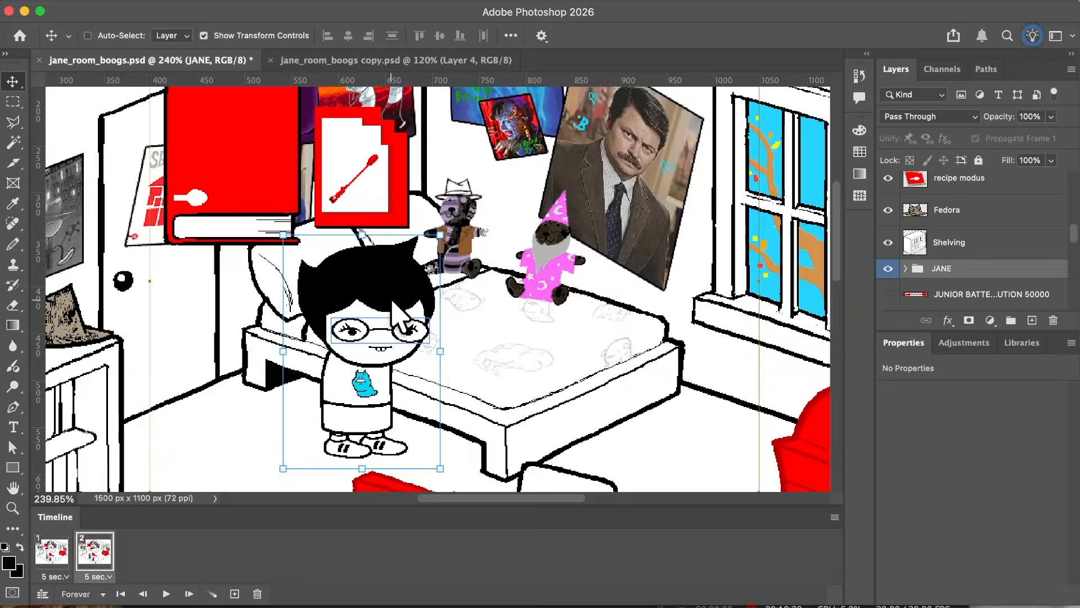
Step: Duplicate the second frame as a third frame and hide the spoon copy on the card in it
{"action": "left_click", "coordinate": [235, 593]}
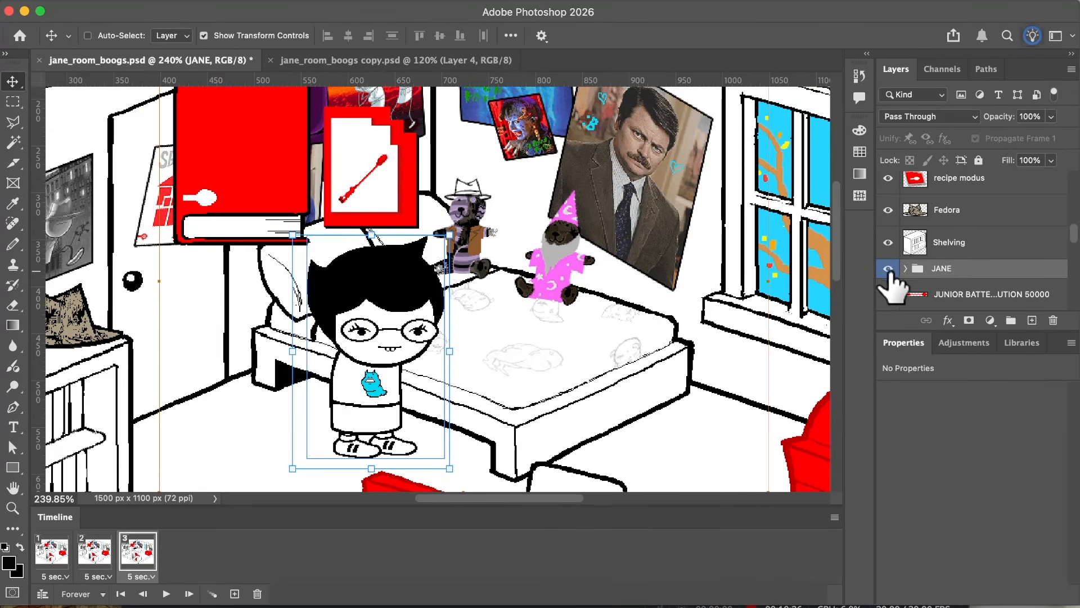
{"action": "scroll", "coordinate": [891, 281], "scroll_direction": "up", "scroll_amount": 2}
{"action": "left_click", "coordinate": [385, 174], "text": "super"}
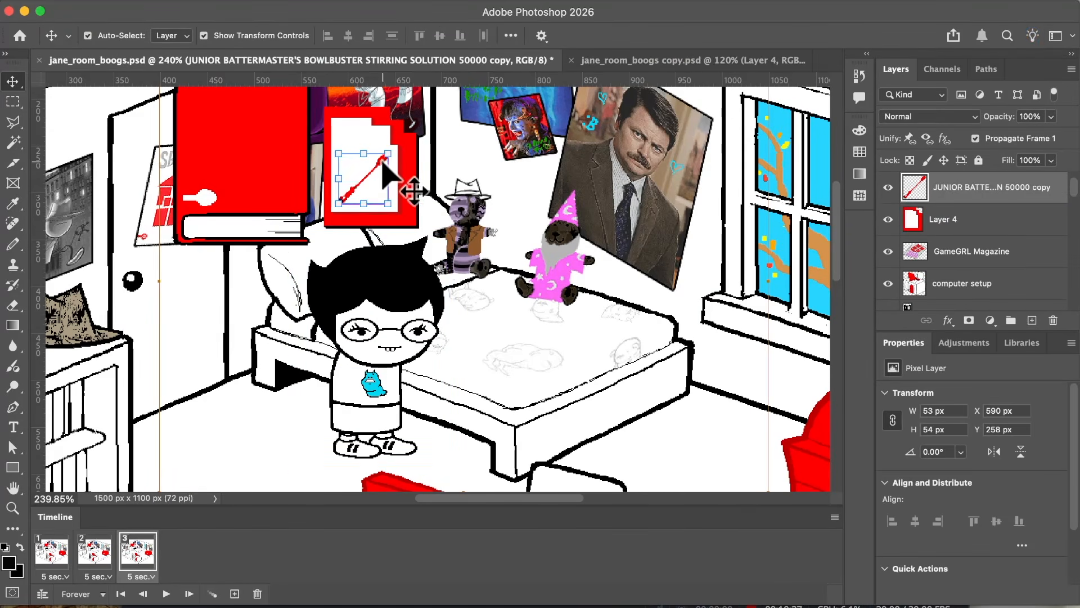
{"action": "left_click", "coordinate": [888, 201]}
{"action": "left_click", "coordinate": [920, 265]}
{"action": "scroll", "coordinate": [917, 270], "scroll_direction": "up", "scroll_amount": 1}
{"action": "left_click", "coordinate": [914, 262]}
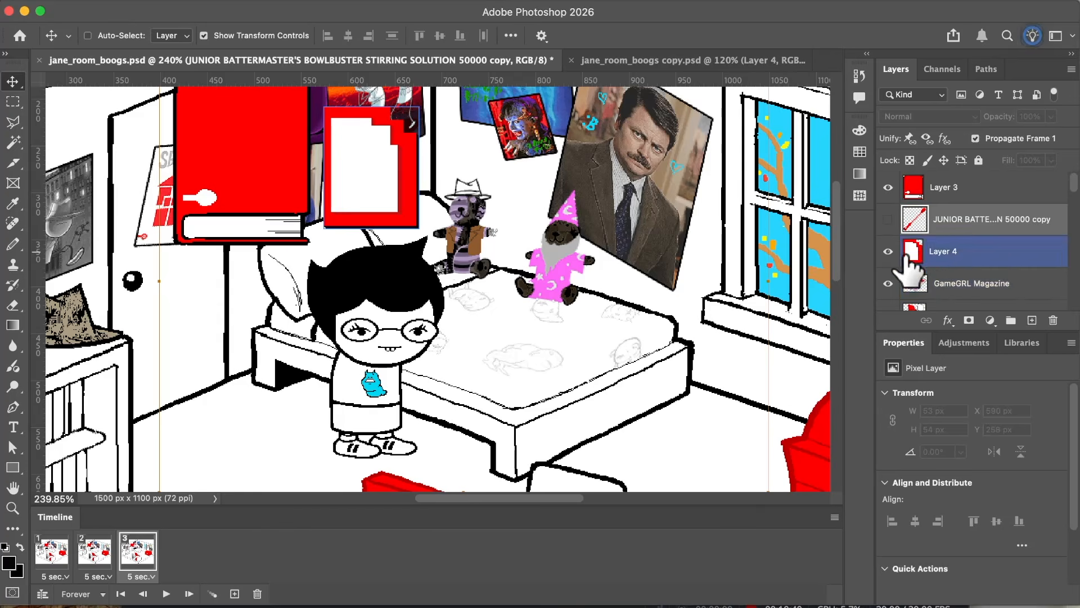
Step: Show the JUNIOR BATTERMASTER spoon on the bed again in the third frame
{"action": "scroll", "coordinate": [917, 273], "scroll_direction": "up", "scroll_amount": 5}
{"action": "scroll", "coordinate": [915, 269], "scroll_direction": "up", "scroll_amount": 5}
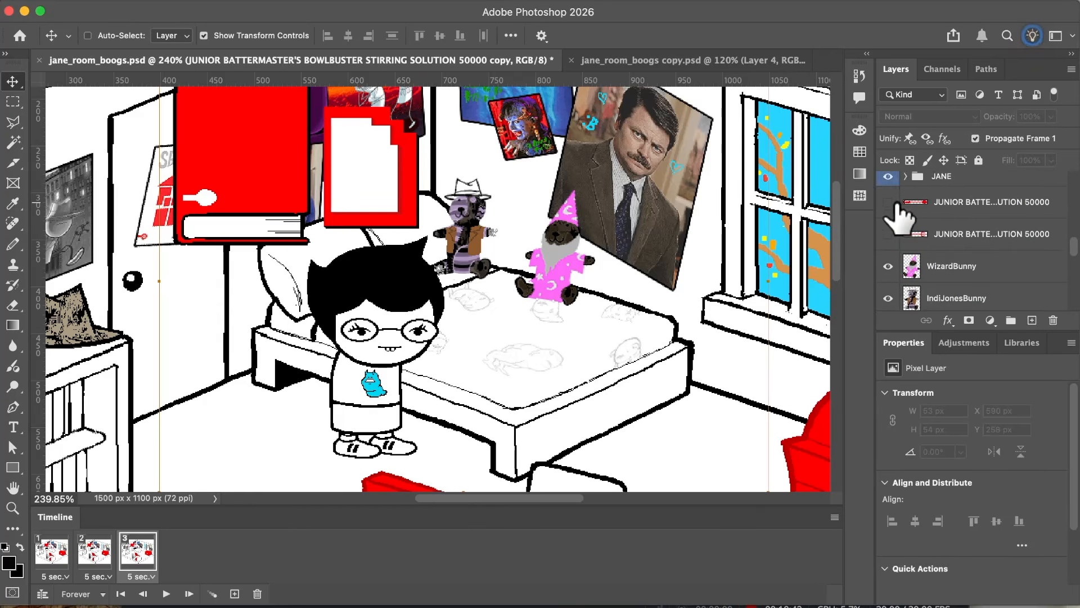
{"action": "left_click", "coordinate": [888, 182]}
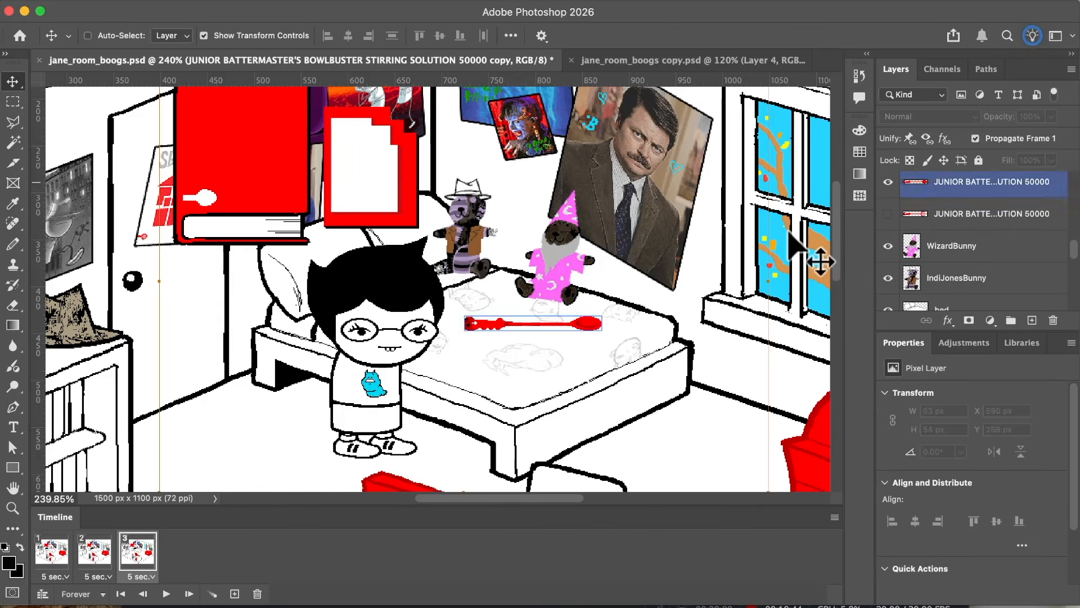
Step: Compare the second and third frames, checking JANE's position and which spoon is visible
{"action": "left_click", "coordinate": [85, 554]}
{"action": "left_click", "coordinate": [130, 553]}
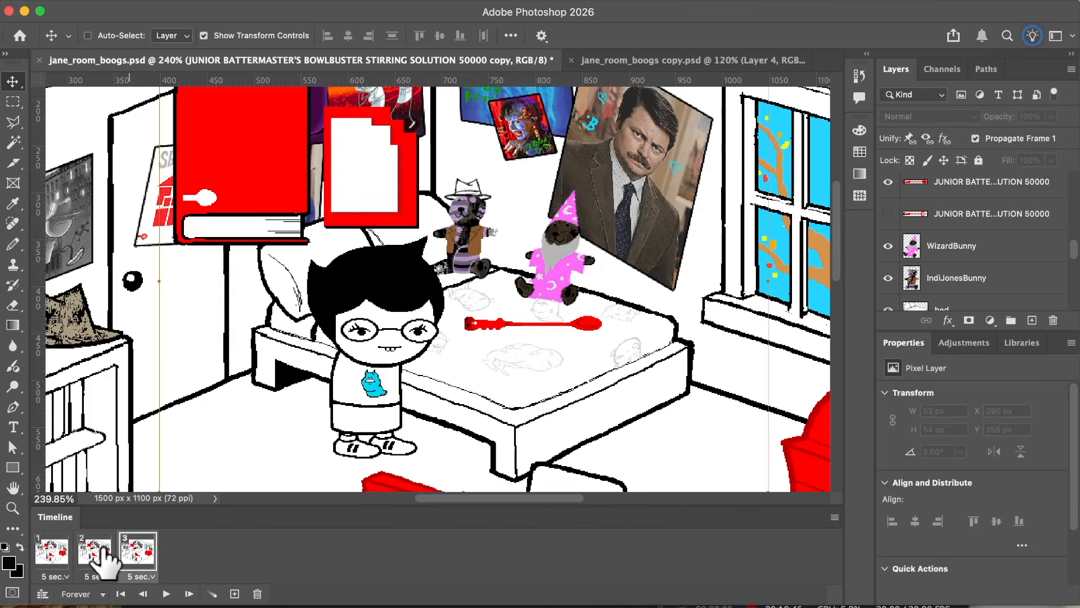
{"action": "left_click", "coordinate": [97, 552]}
{"action": "left_click", "coordinate": [131, 552]}
{"action": "left_click", "coordinate": [95, 551]}
{"action": "left_click", "coordinate": [127, 549]}
{"action": "left_click", "coordinate": [101, 554]}
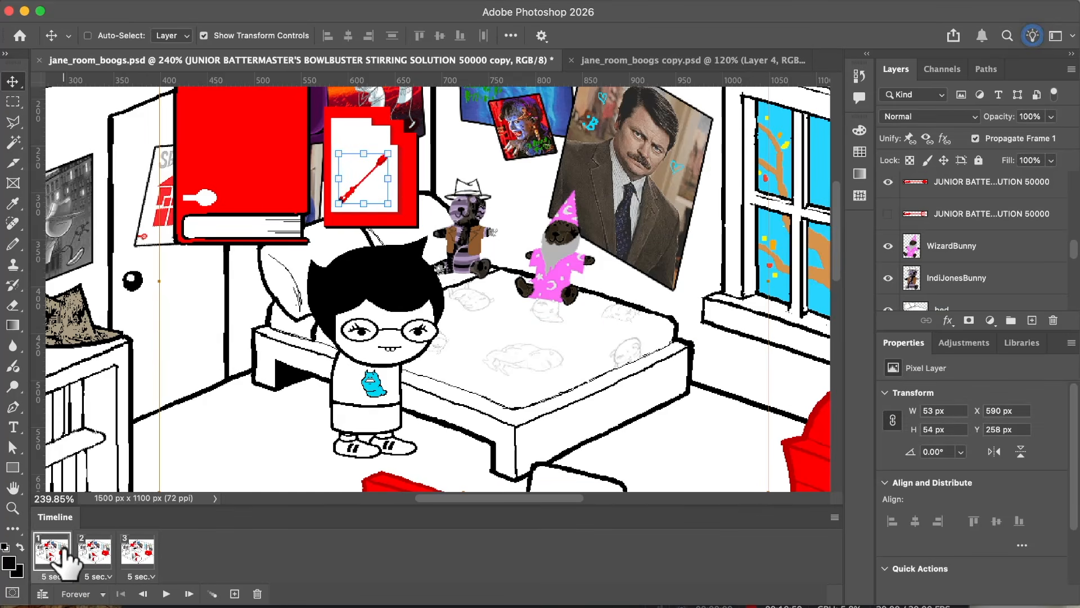
Step: Duplicate the first frame and hide the spoon copy on the card in the new second frame
{"action": "left_click", "coordinate": [235, 595]}
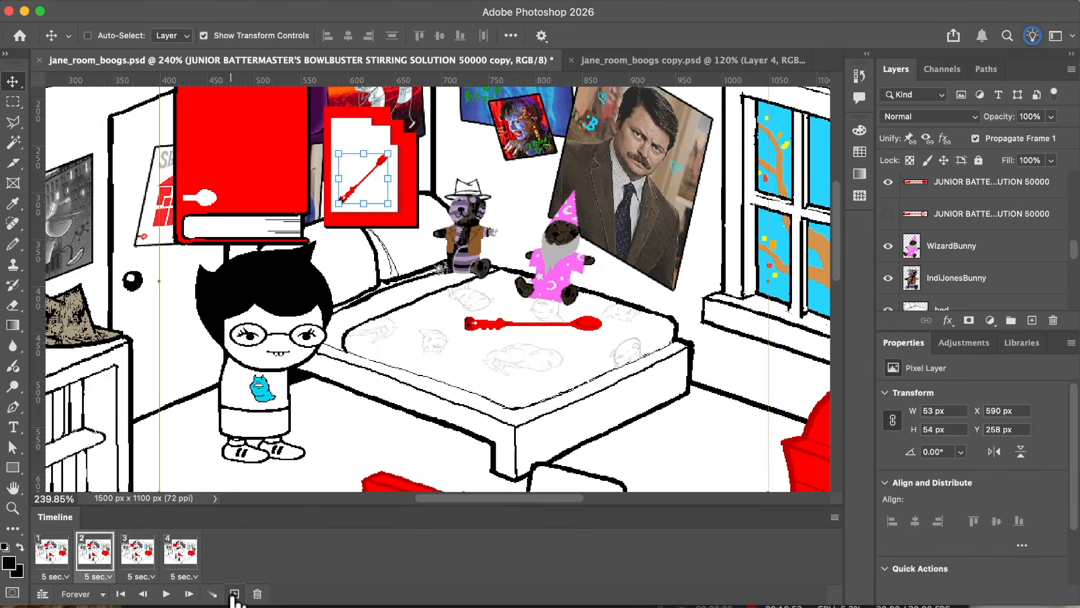
{"action": "left_click", "coordinate": [934, 263]}
{"action": "left_click", "coordinate": [906, 264]}
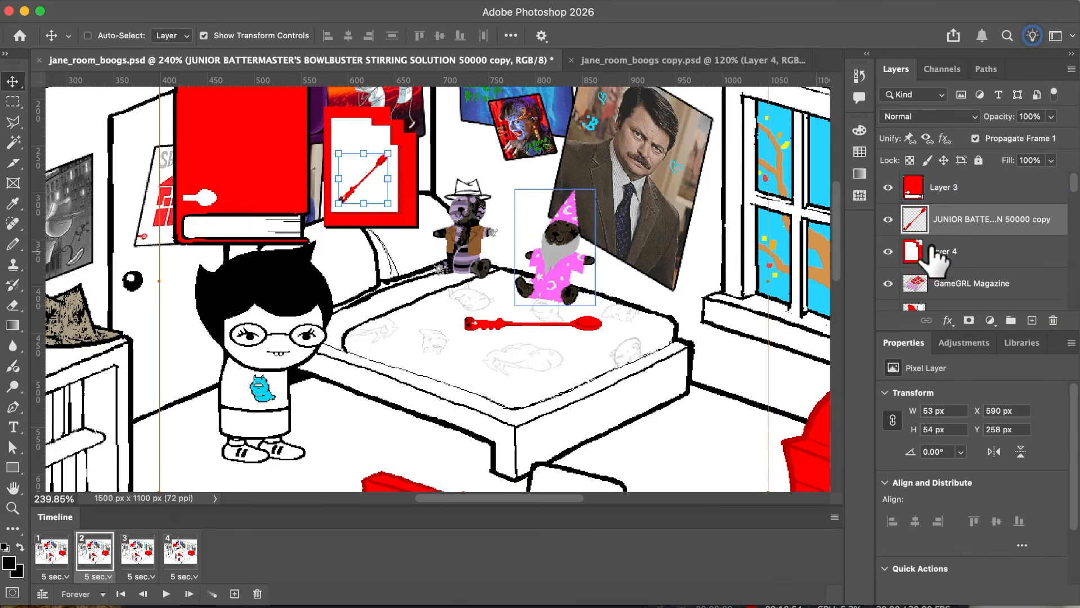
{"action": "left_click", "coordinate": [888, 220]}
{"action": "scroll", "coordinate": [685, 271], "scroll_direction": "down", "scroll_amount": 1}
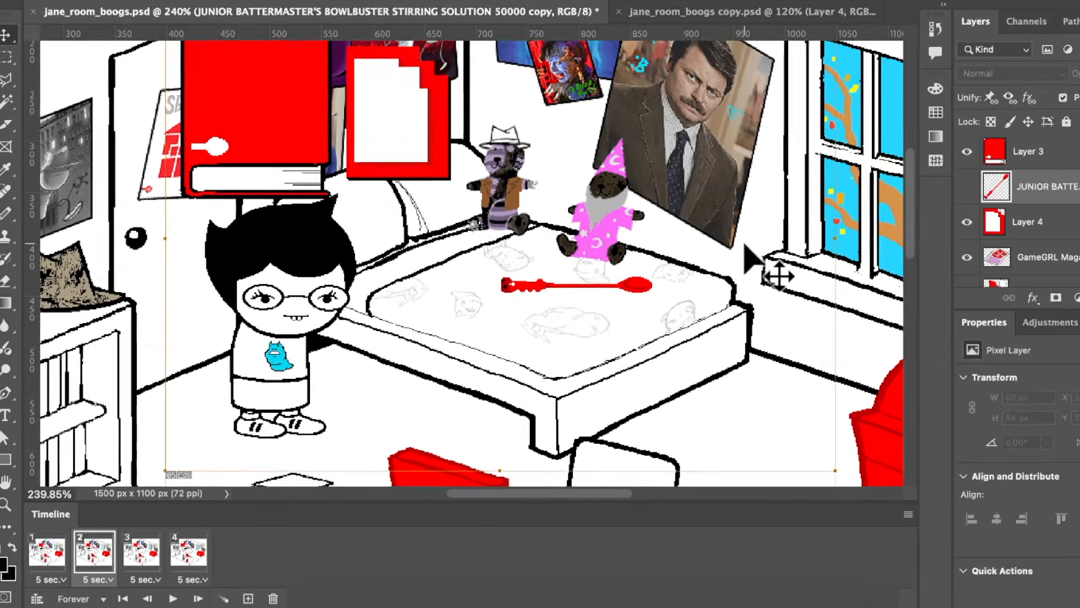
Step: Move the fourth frame ahead of the third in the animation and check the new frame order
{"action": "left_click_drag", "start_coordinate": [182, 553], "coordinate": [154, 553]}
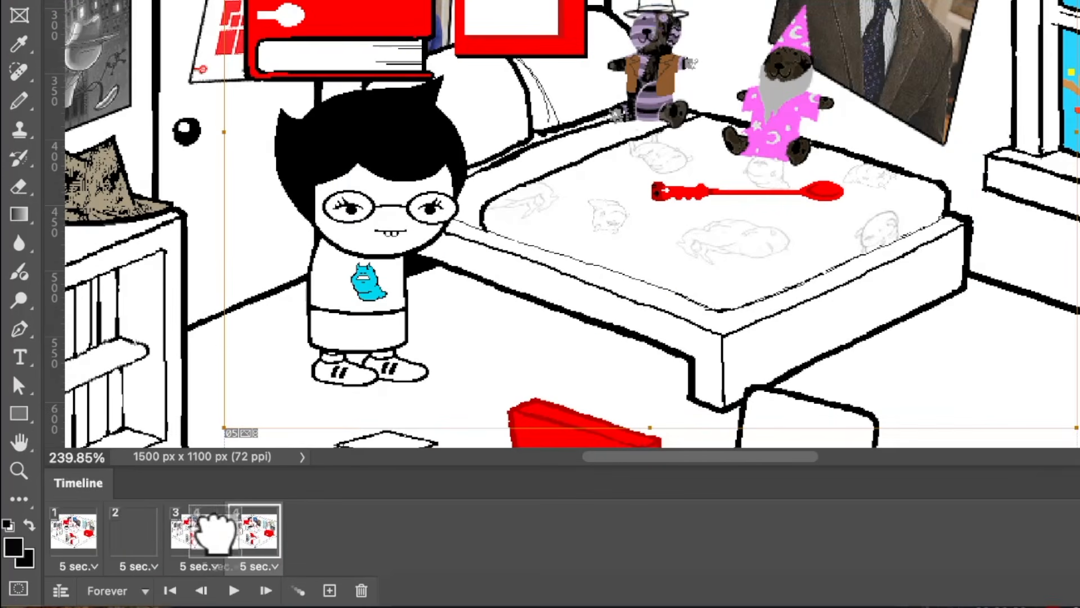
{"action": "left_click_drag", "start_coordinate": [211, 534], "coordinate": [181, 550]}
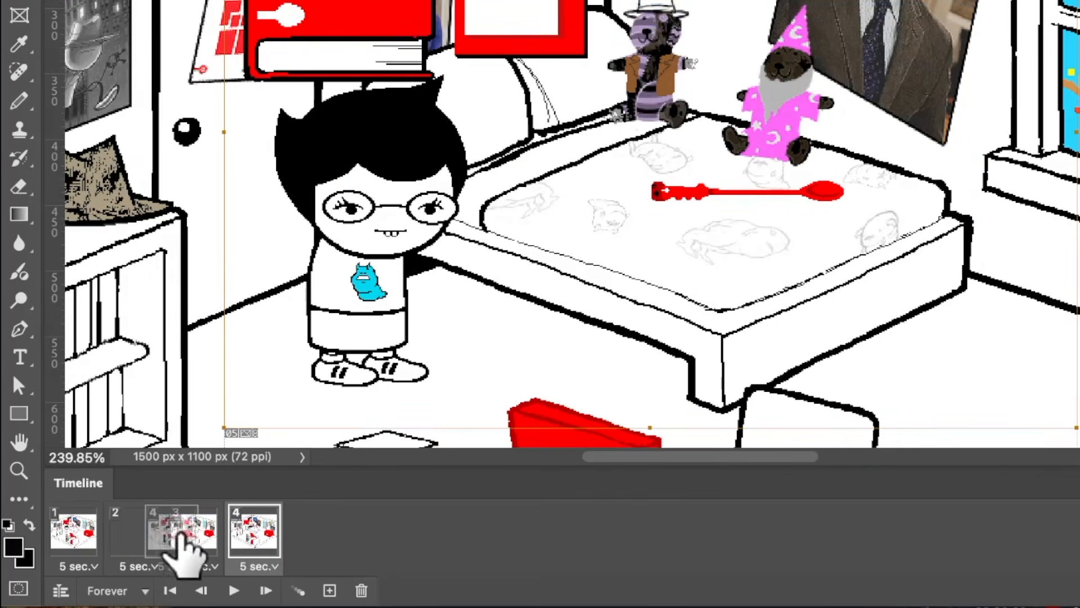
{"action": "left_click", "coordinate": [181, 549]}
{"action": "left_click", "coordinate": [125, 550]}
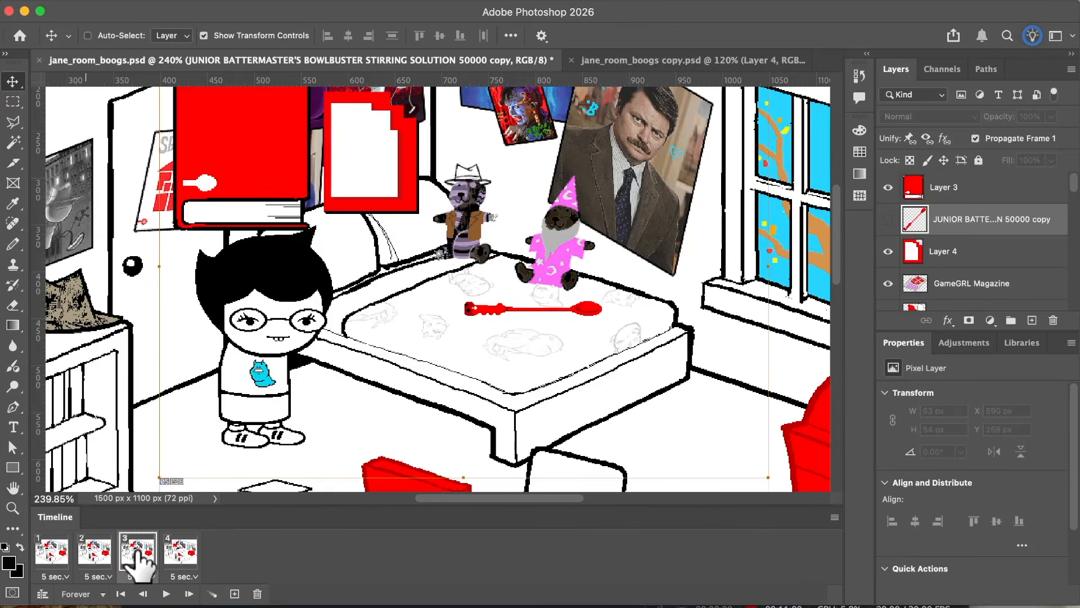
{"action": "left_click", "coordinate": [193, 531]}
{"action": "left_click", "coordinate": [186, 557]}
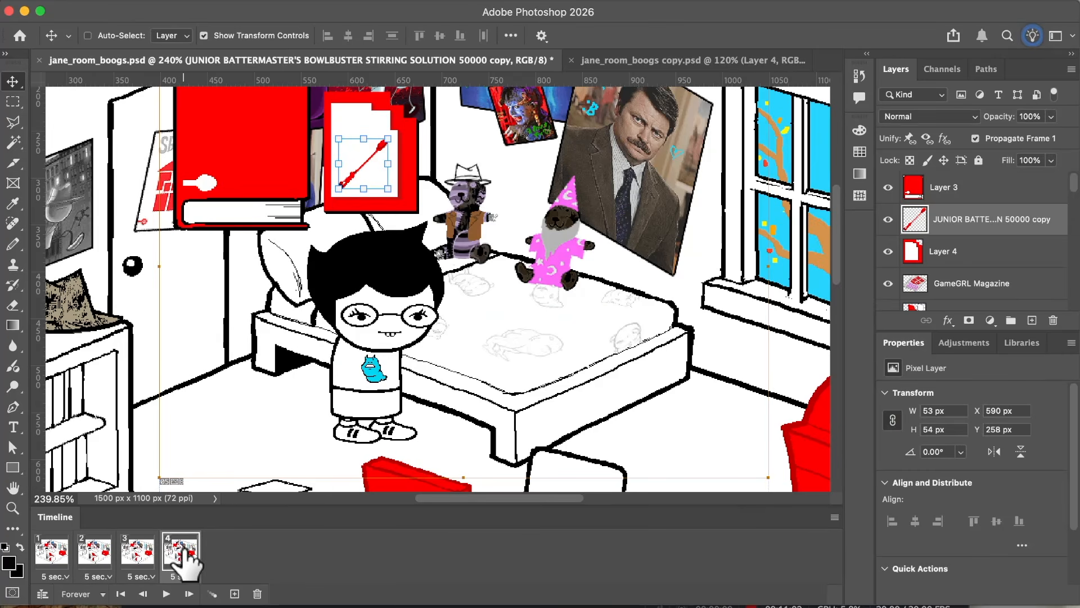
Step: Duplicate the fourth frame as a fifth and move the card, Layer 4 with its spoon copy, behind the red book
{"action": "left_click", "coordinate": [235, 594]}
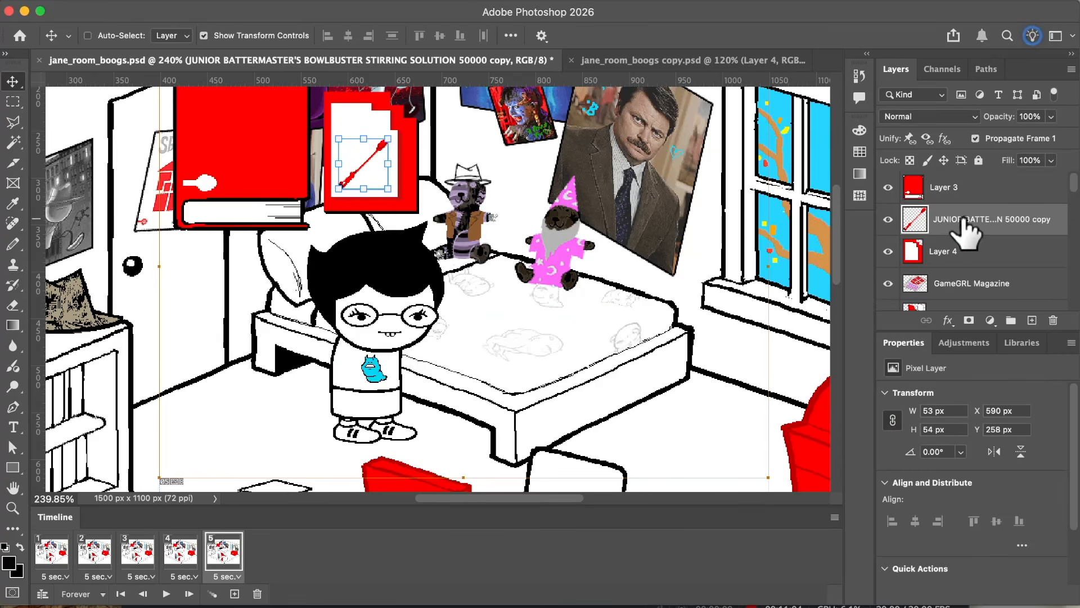
{"action": "left_click", "coordinate": [953, 242], "text": "shift"}
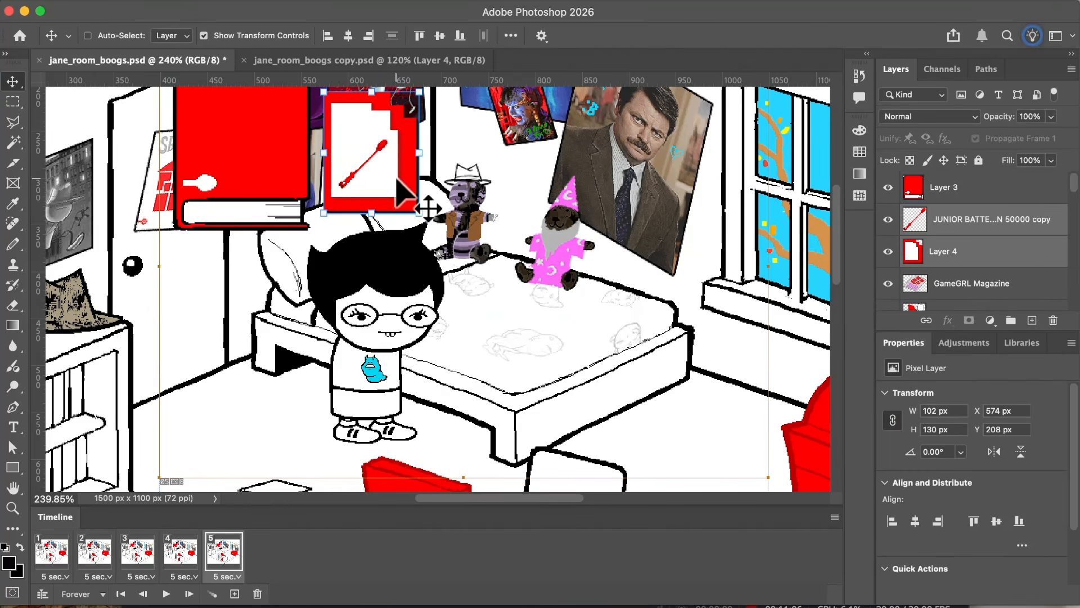
{"action": "left_click_drag", "start_coordinate": [393, 177], "coordinate": [264, 169]}
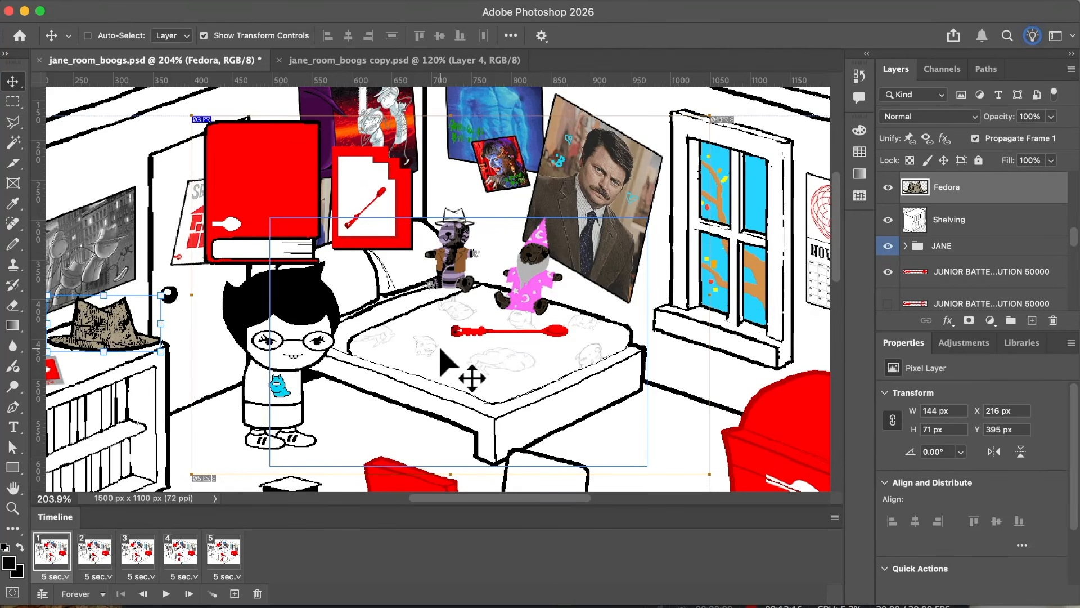
Step: Select the Posters3 layer and try switching its visibility in the fifth frame only
{"action": "left_click", "coordinate": [96, 551]}
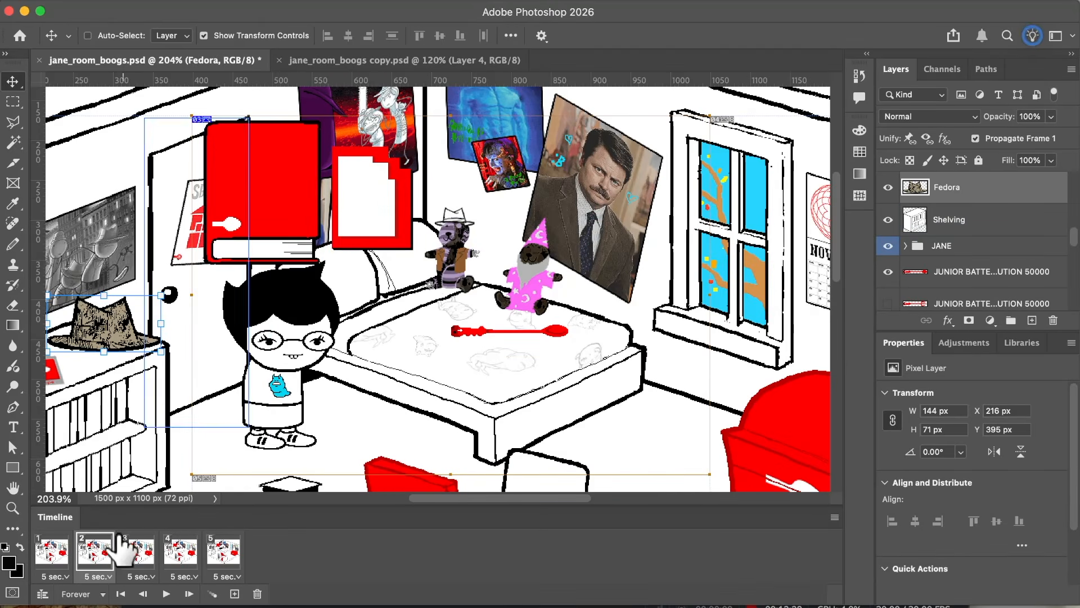
{"action": "left_click", "coordinate": [51, 550]}
{"action": "left_click", "coordinate": [939, 272]}
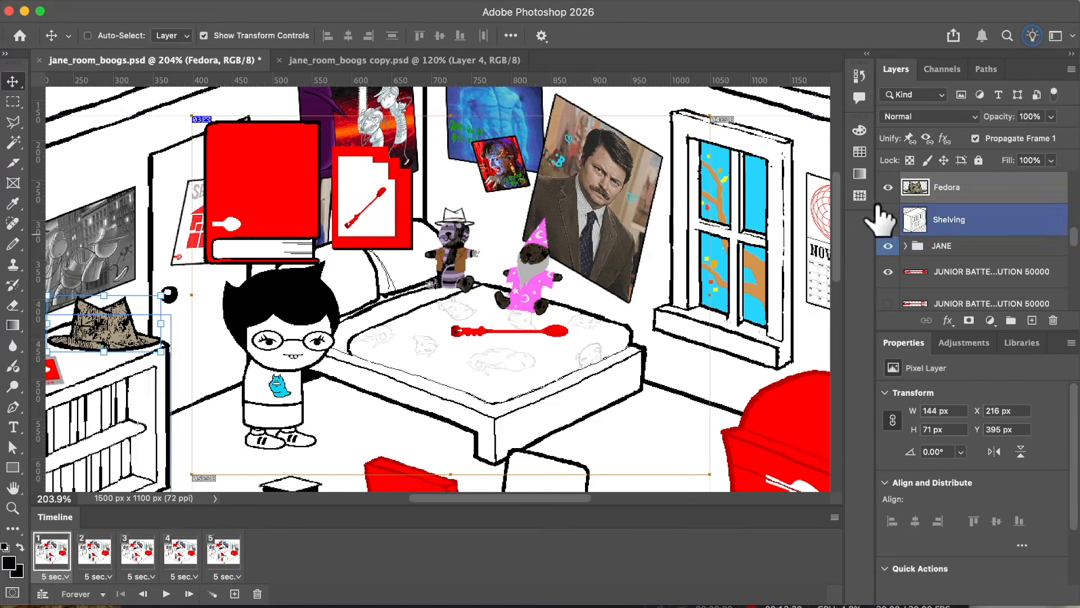
{"action": "left_click", "coordinate": [606, 195], "text": "super"}
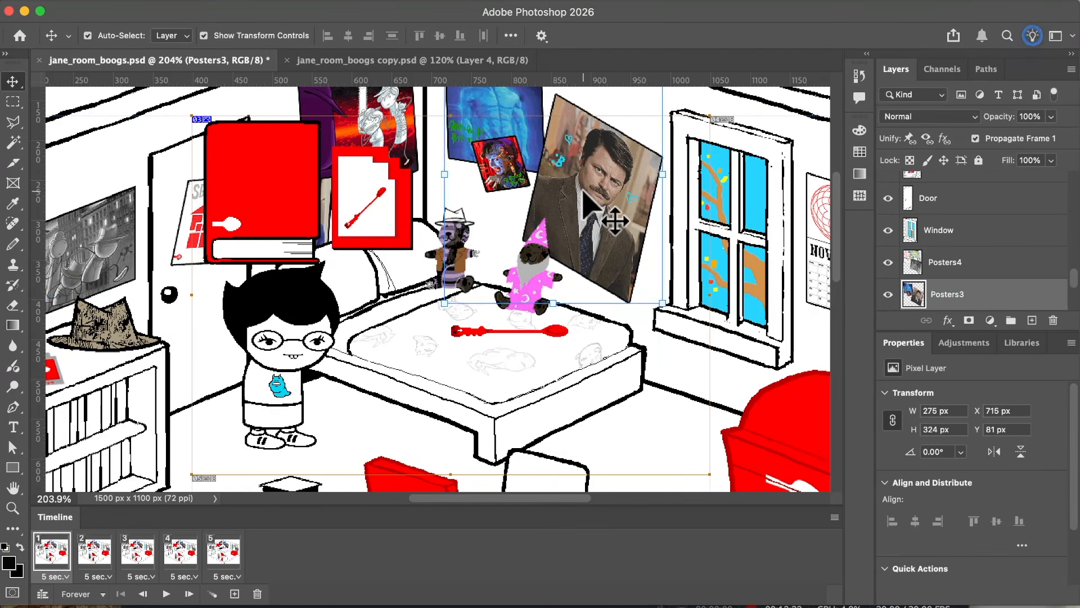
{"action": "left_click", "coordinate": [222, 552]}
{"action": "scroll", "coordinate": [1002, 219], "scroll_direction": "down", "scroll_amount": 1}
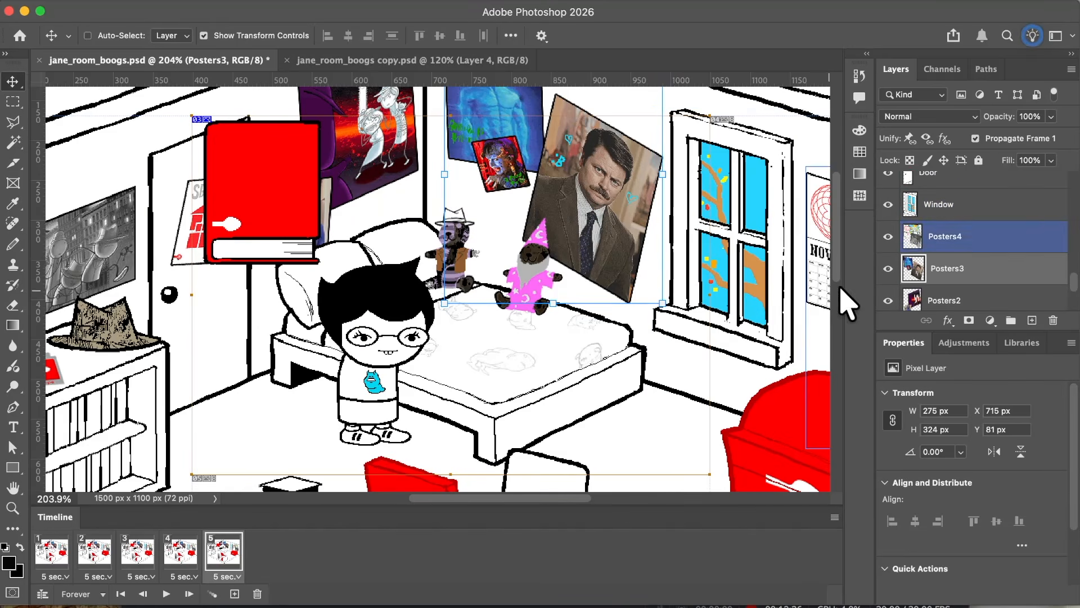
{"action": "left_click", "coordinate": [888, 269]}
Step: Try hiding the Posters3 layer in frames 2 to 4 together, restore it and check the fifth frame
{"action": "left_click", "coordinate": [180, 552]}
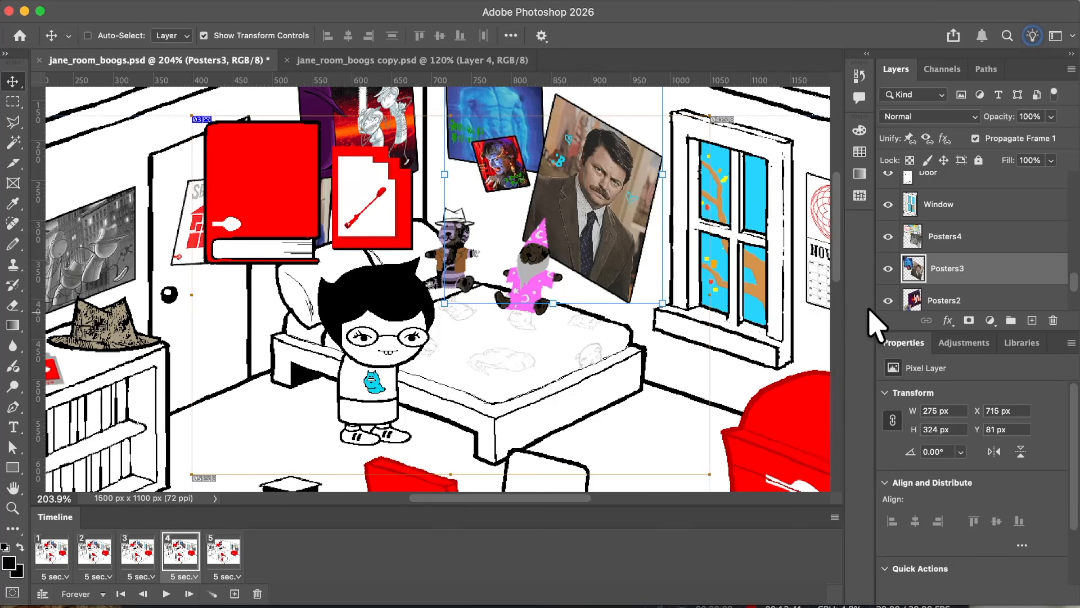
{"action": "left_click", "coordinate": [889, 268]}
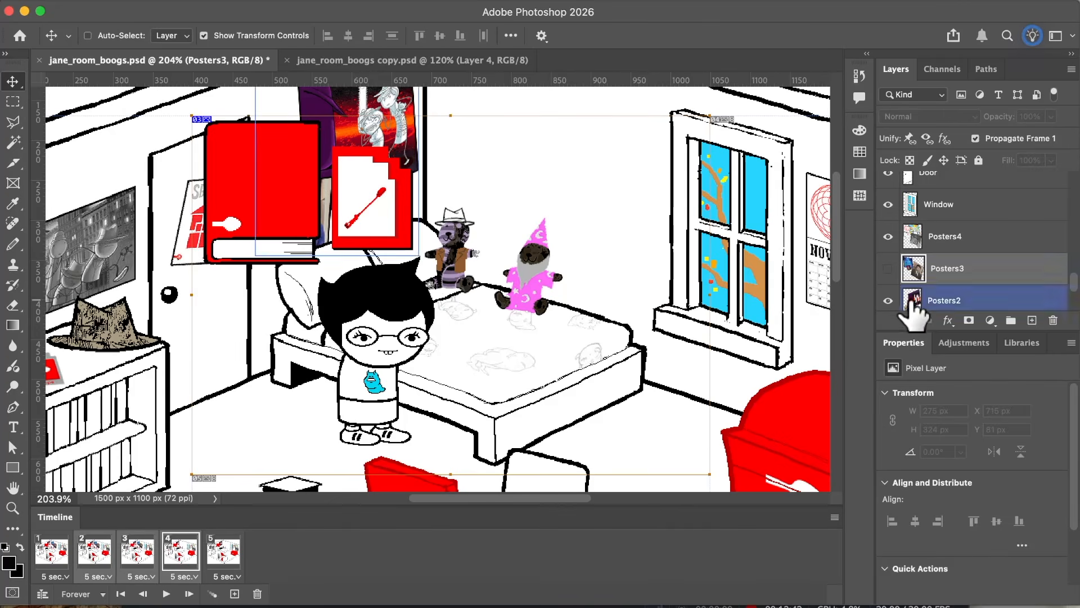
{"action": "left_click", "coordinate": [888, 268]}
{"action": "left_click", "coordinate": [888, 269]}
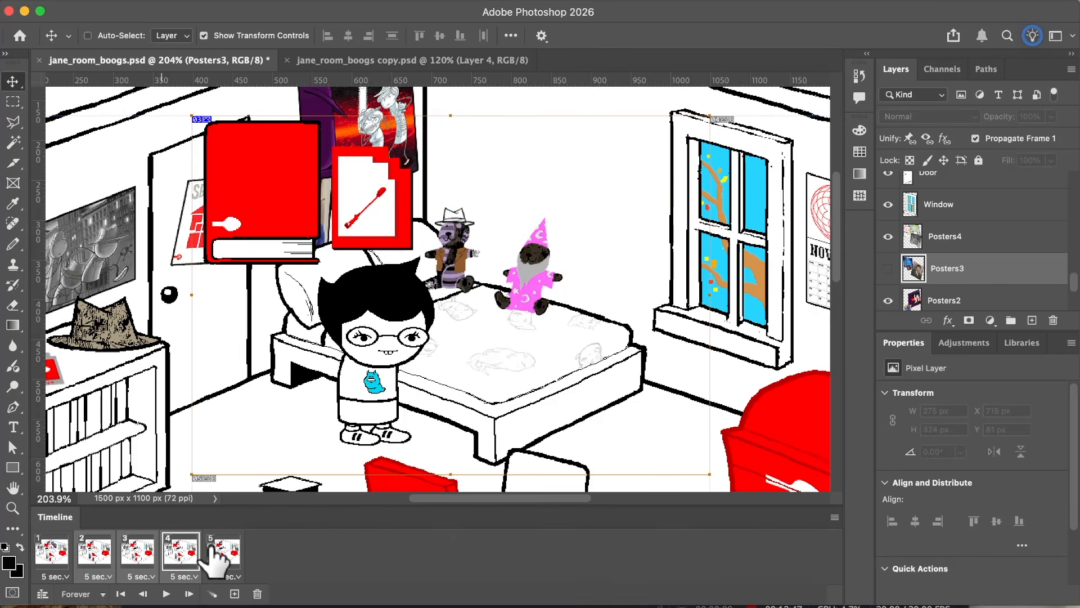
{"action": "left_click", "coordinate": [888, 268]}
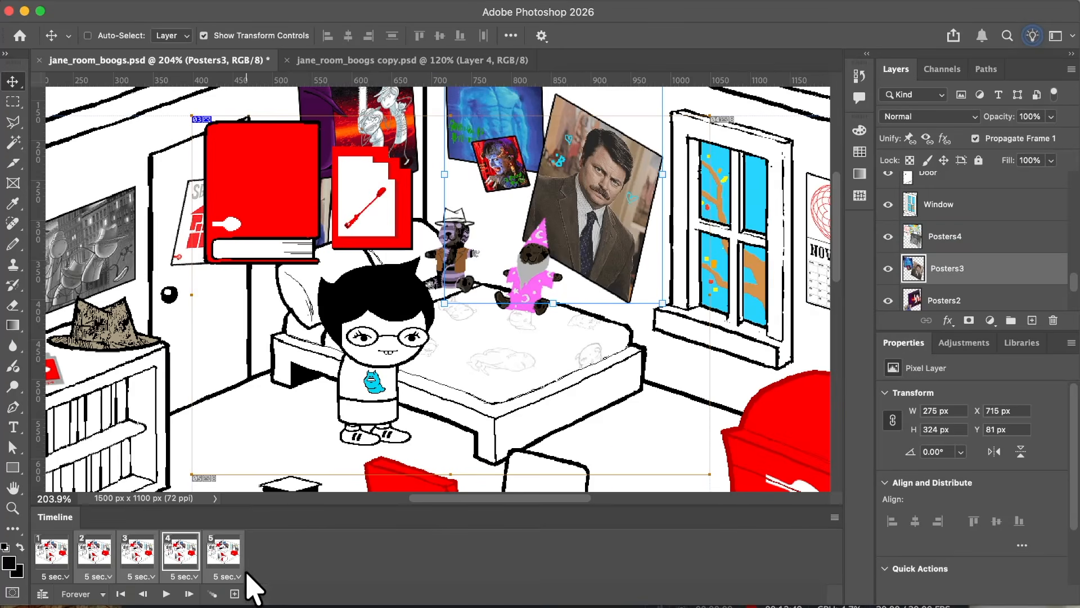
{"action": "left_click", "coordinate": [222, 554]}
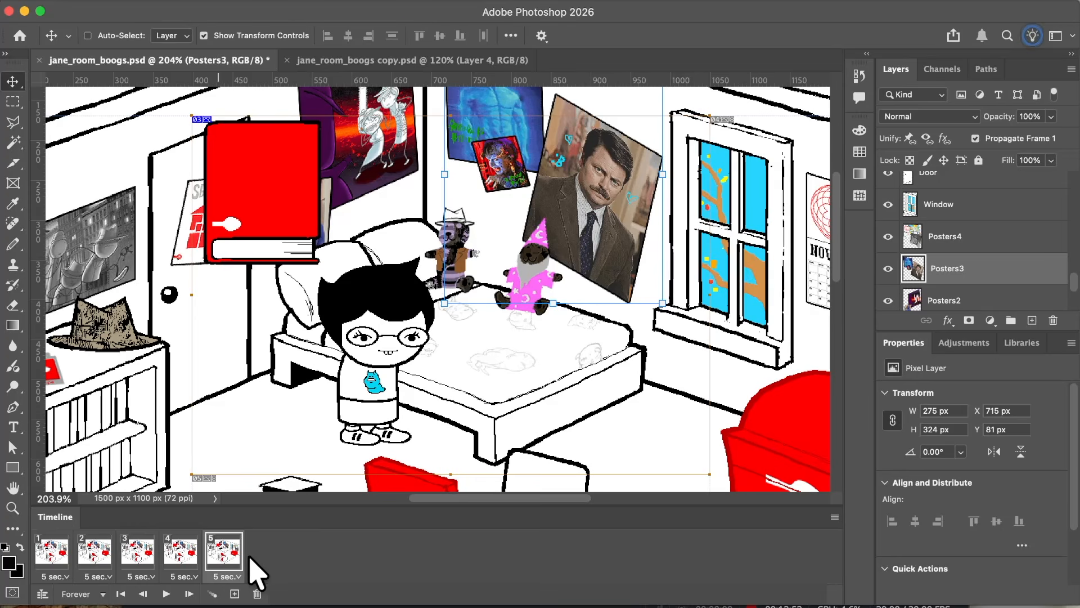
Step: Try hiding the Posters3 and Posters2 layers in the first frame and check frames 2 to 5 for the change
{"action": "left_click", "coordinate": [52, 552]}
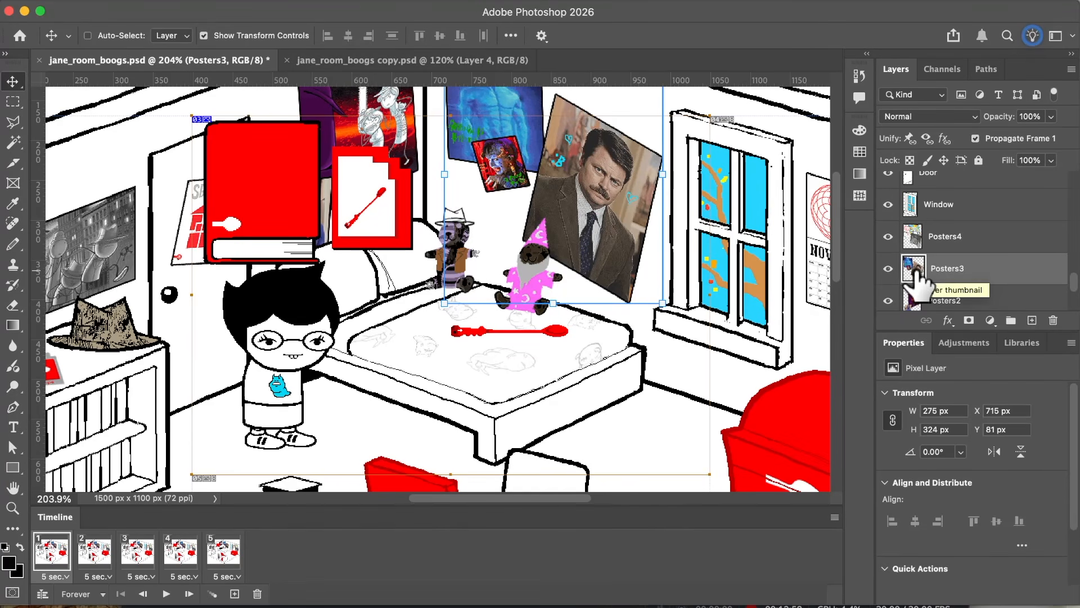
{"action": "left_click", "coordinate": [888, 268]}
{"action": "left_click", "coordinate": [888, 300]}
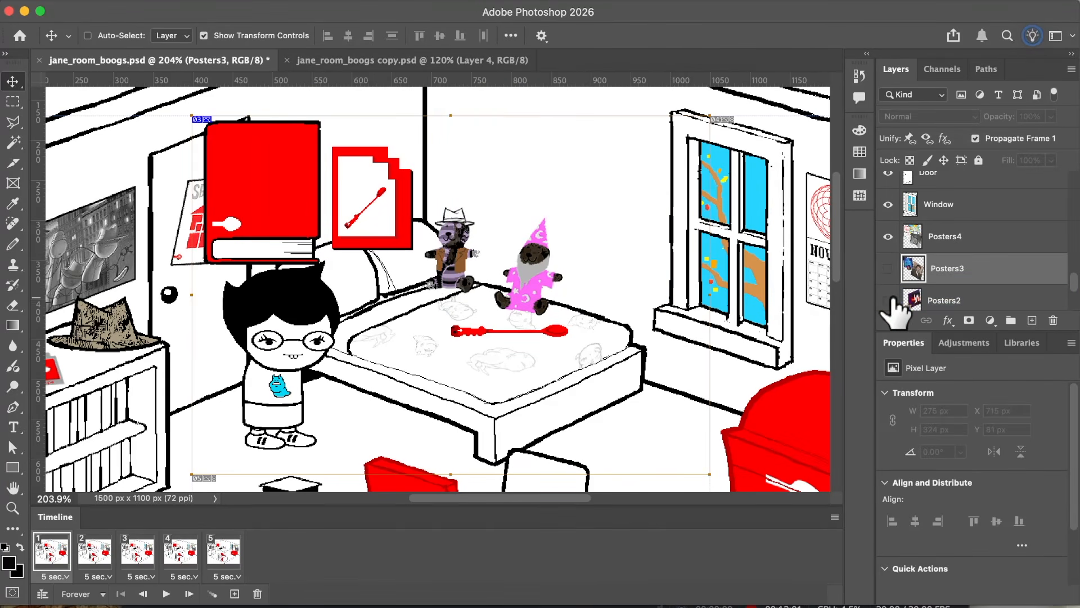
{"action": "left_click", "coordinate": [107, 554]}
{"action": "left_click", "coordinate": [147, 554]}
{"action": "left_click", "coordinate": [181, 554]}
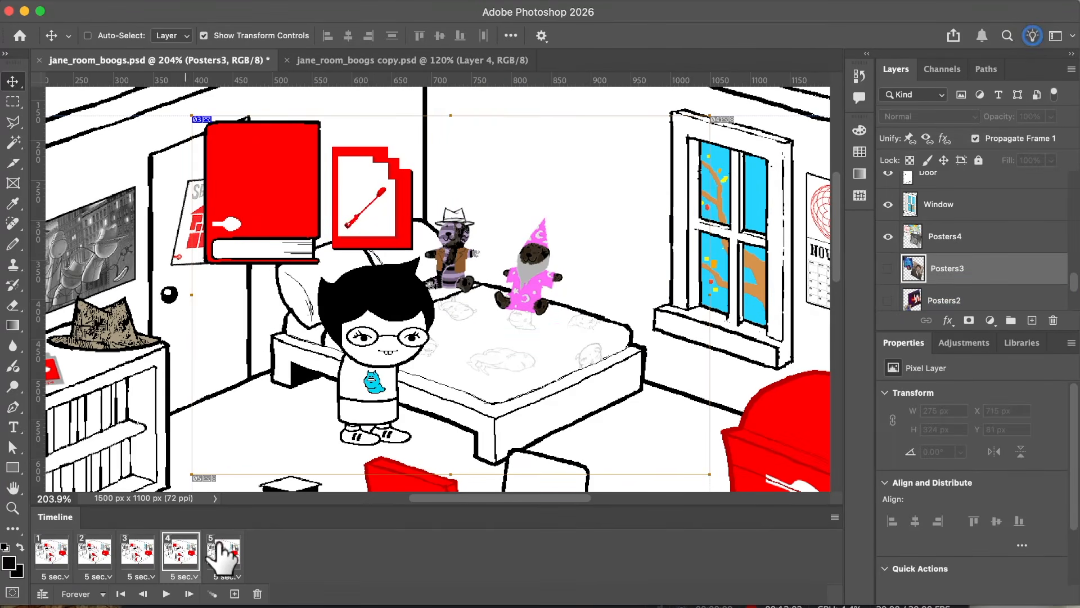
{"action": "left_click", "coordinate": [223, 554]}
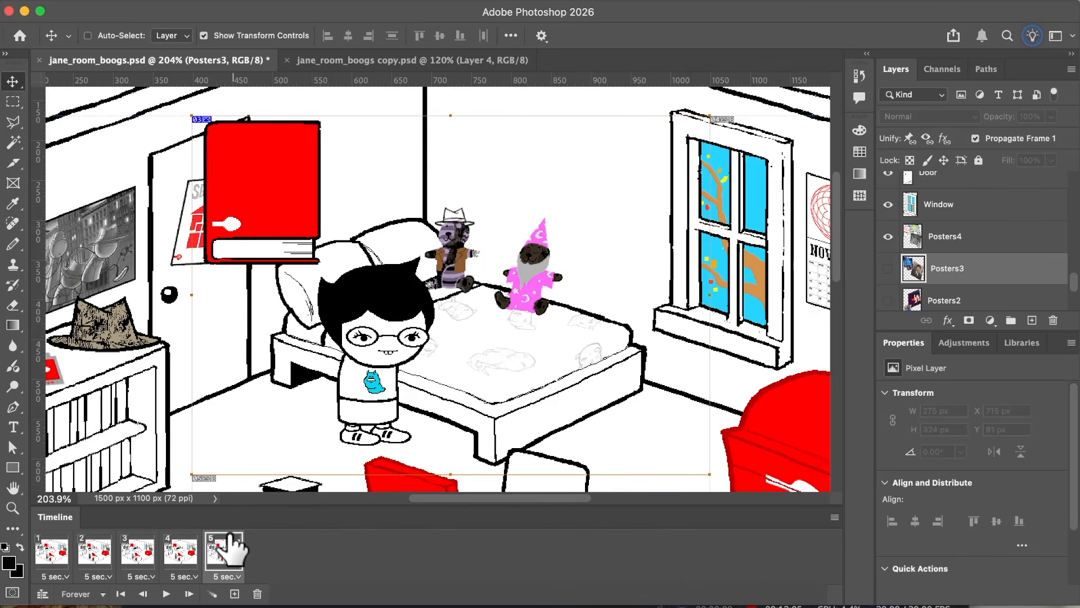
Step: Make the Posters3 and Posters2 layers visible again from the first frame
{"action": "left_click", "coordinate": [53, 552]}
{"action": "left_click", "coordinate": [888, 268]}
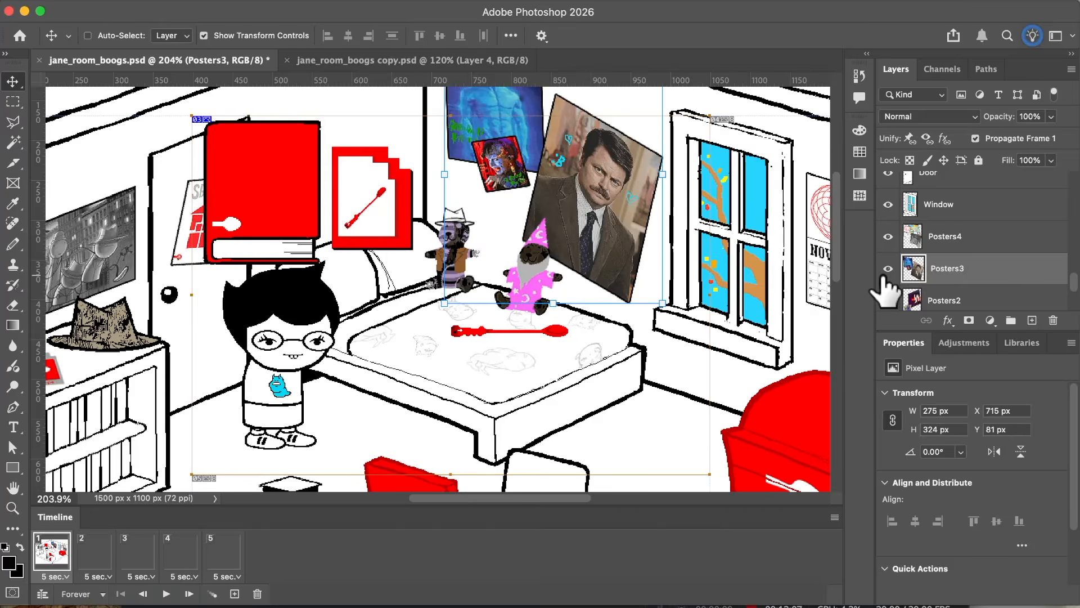
{"action": "left_click", "coordinate": [887, 298]}
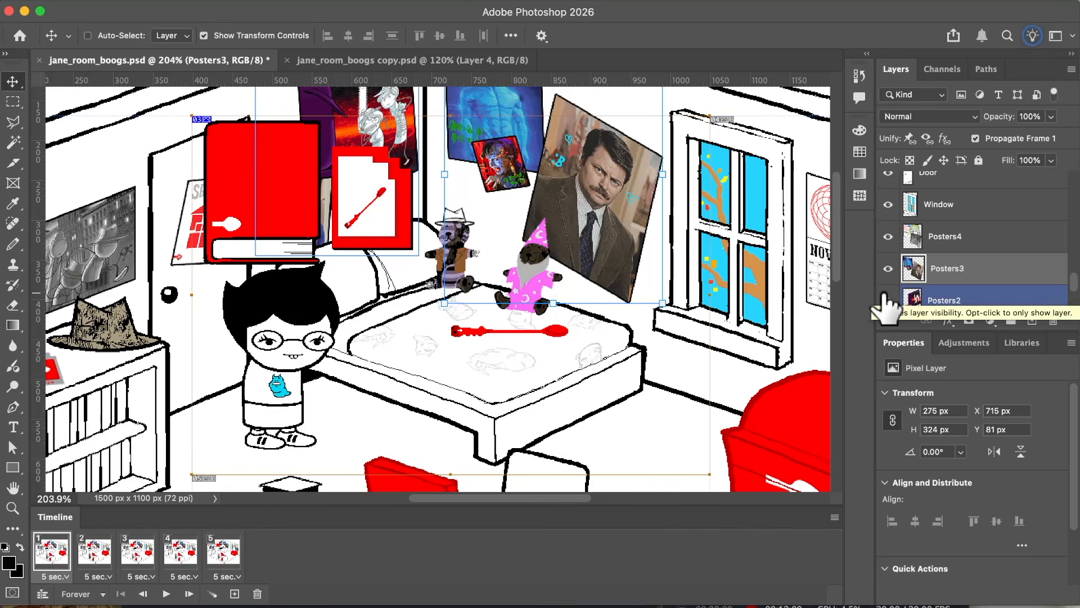
Step: Delete the first frame, then duplicate the frame that takes its place to get five frames again and make frame 1 active
{"action": "left_click_drag", "start_coordinate": [243, 588], "coordinate": [257, 593]}
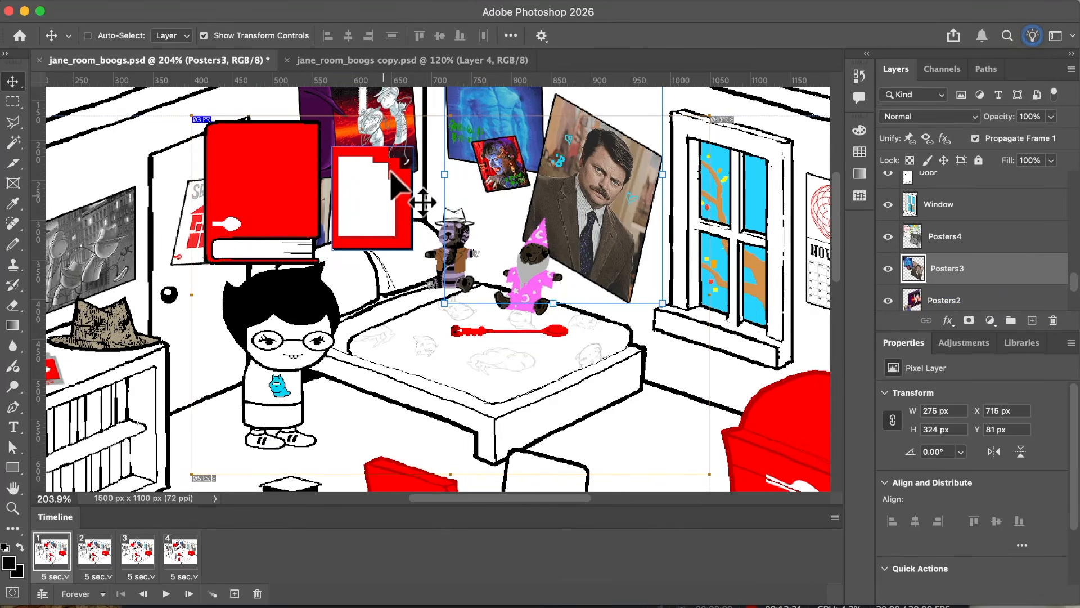
{"action": "left_click_drag", "start_coordinate": [391, 174], "coordinate": [281, 188]}
{"action": "key", "text": "super+z"}
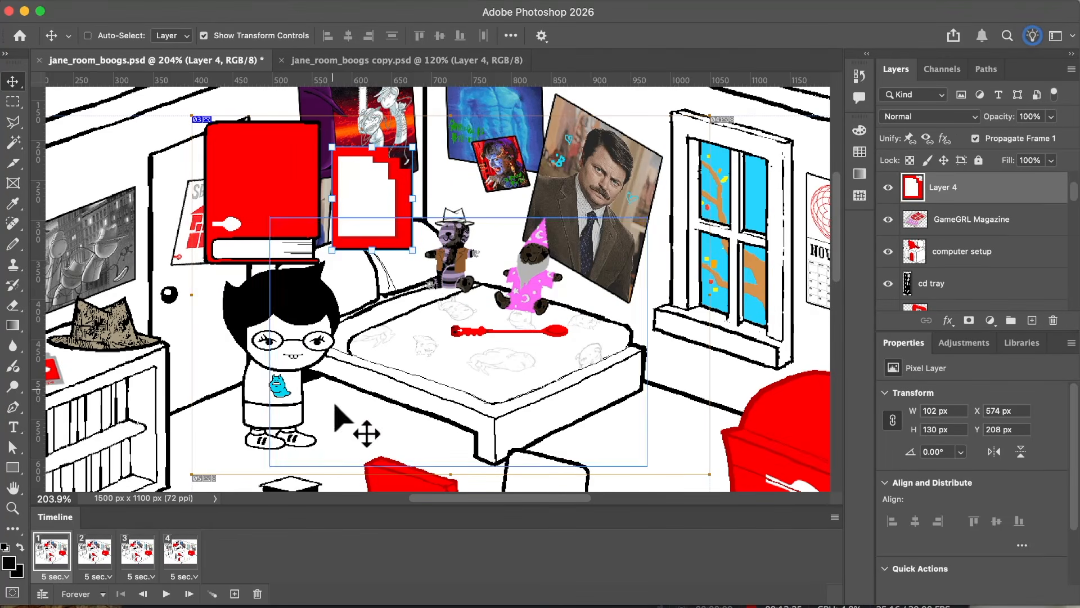
{"action": "left_click", "coordinate": [234, 593]}
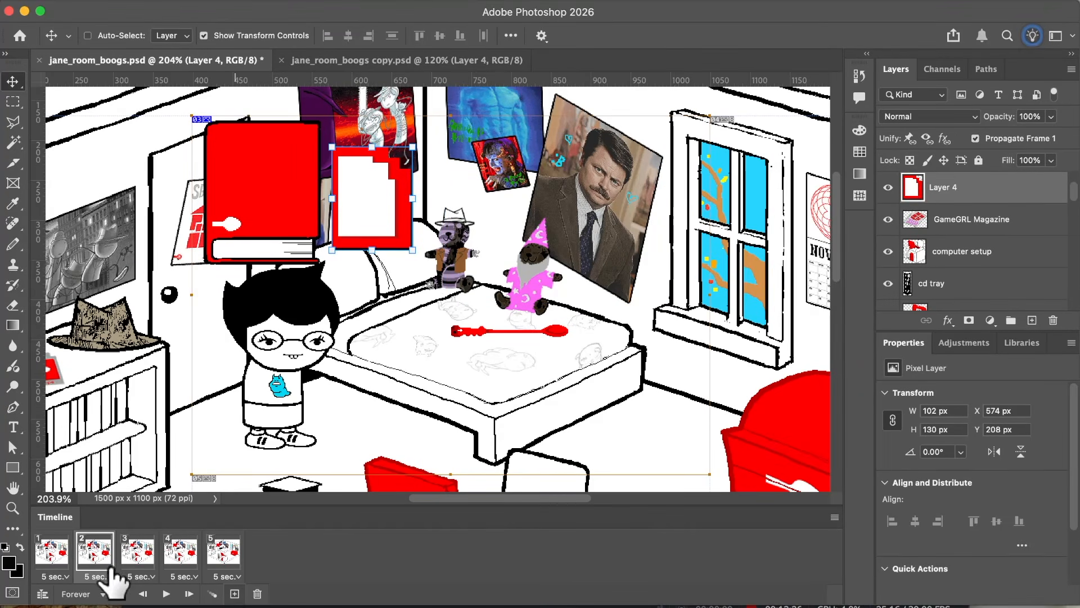
{"action": "left_click", "coordinate": [52, 550]}
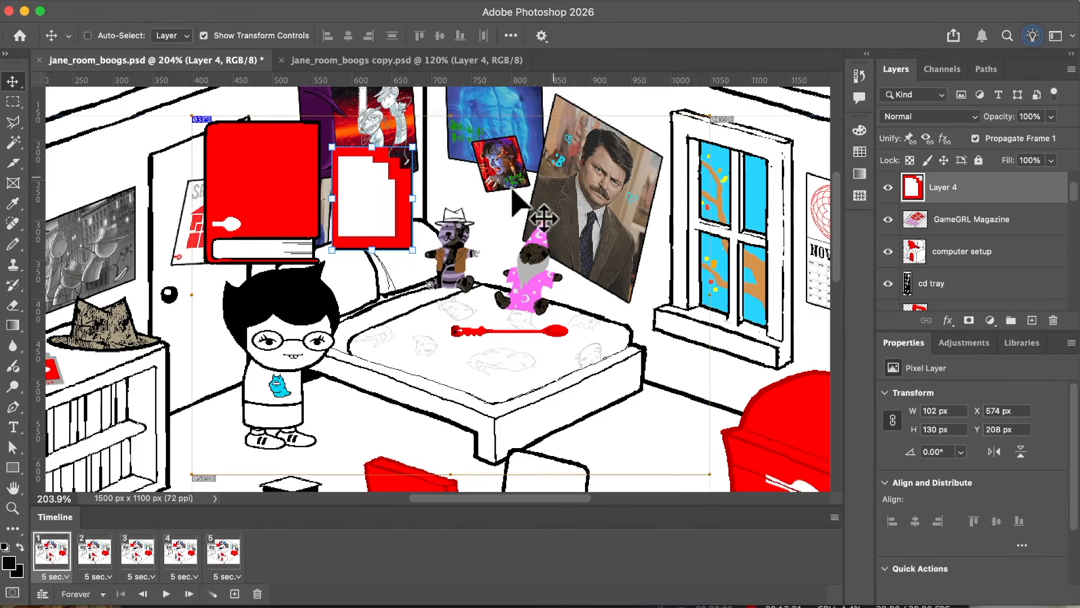
Step: Try moving the card behind the red book in the first frame with Propagate Frame 1 on, and check frames 2 to 5
{"action": "left_click_drag", "start_coordinate": [393, 217], "coordinate": [284, 219]}
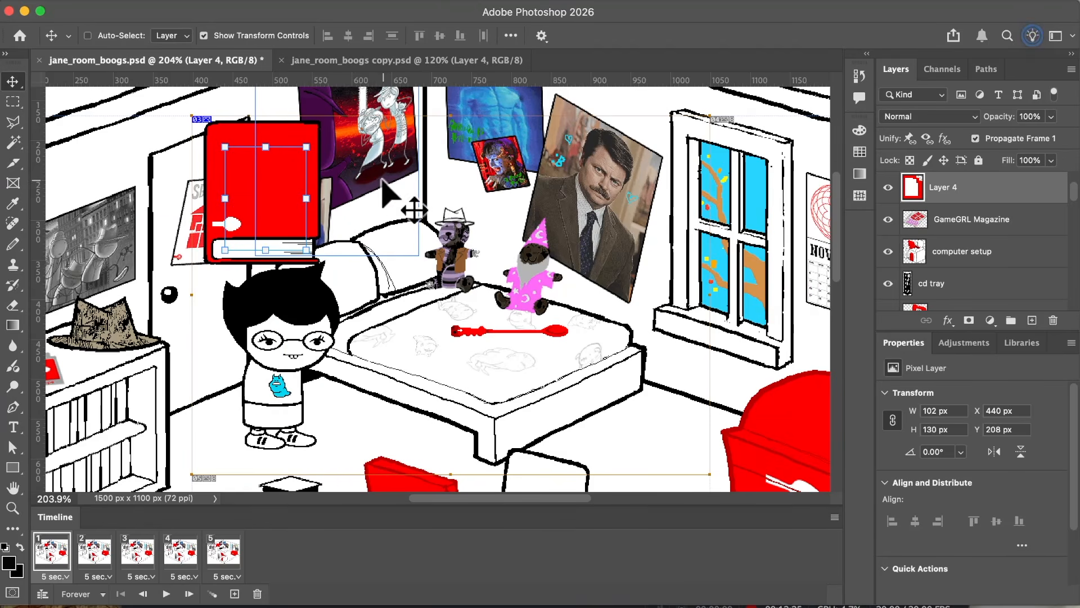
{"action": "left_click", "coordinate": [95, 551]}
{"action": "left_click", "coordinate": [137, 553]}
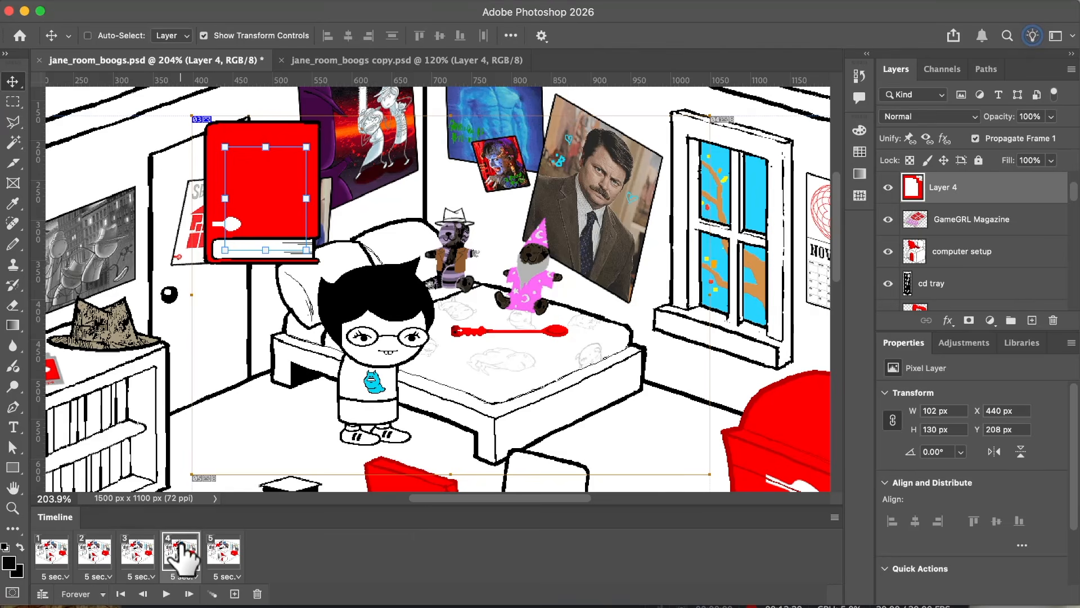
{"action": "left_click", "coordinate": [180, 552]}
{"action": "left_click", "coordinate": [223, 553]}
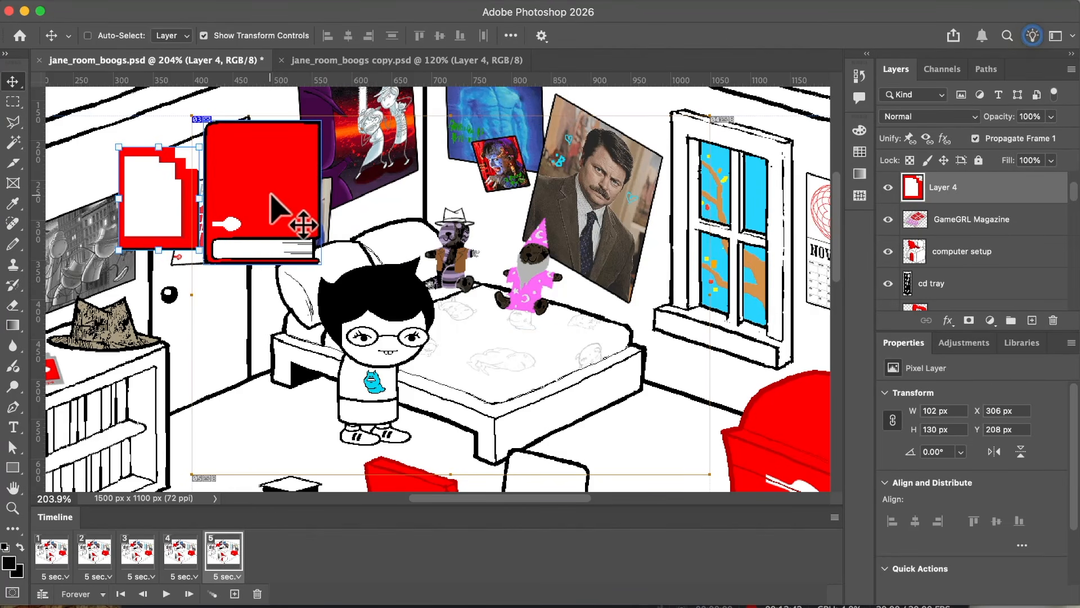
Step: Try moving the bed in the first frame to X 595 px, Y 318 px, and check the following frames for the change
{"action": "left_click", "coordinate": [62, 557]}
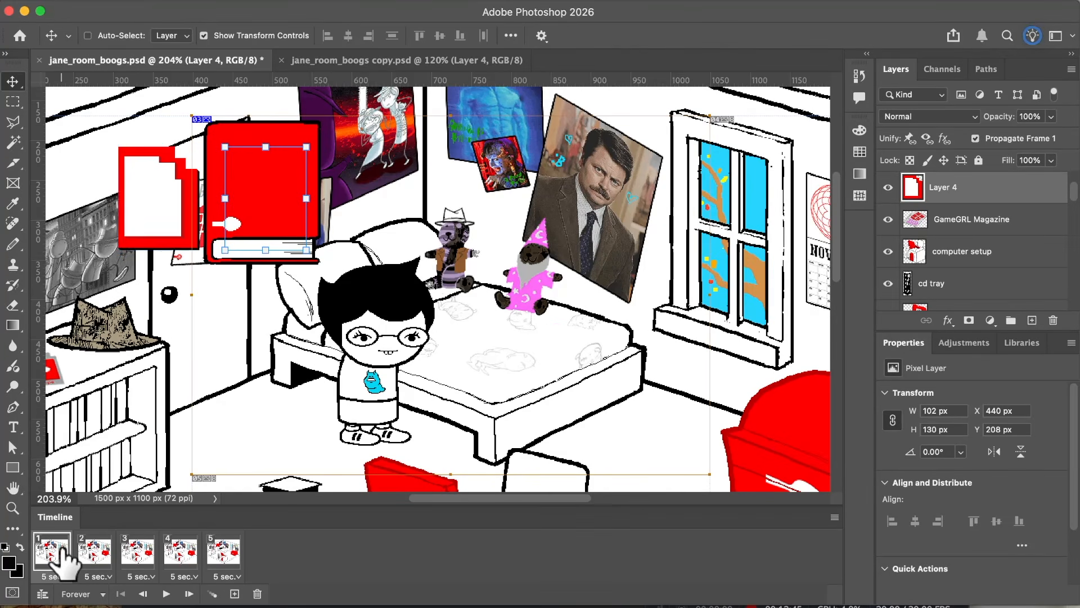
{"action": "left_click", "coordinate": [518, 382], "text": "super"}
{"action": "left_click_drag", "start_coordinate": [517, 383], "coordinate": [596, 400]}
{"action": "left_click", "coordinate": [95, 554]}
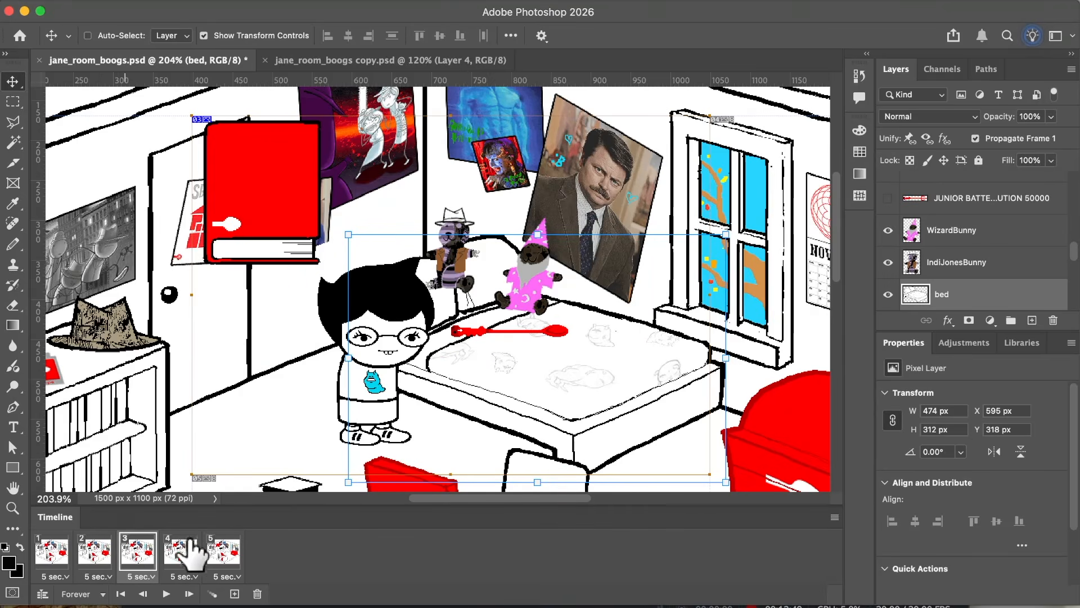
{"action": "left_click", "coordinate": [50, 554]}
{"action": "left_click", "coordinate": [95, 548]}
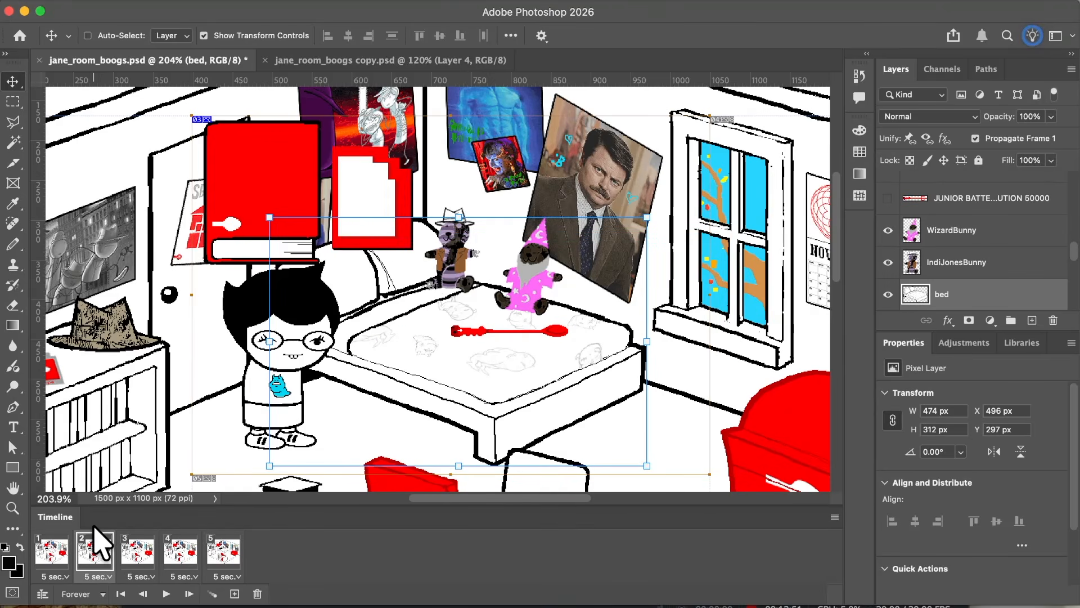
Step: Turn off Propagate Frame 1, move the card to X 440 px behind the red book in the first frame, and check frames 2 to 5
{"action": "left_click", "coordinate": [366, 191], "text": "super"}
{"action": "left_click", "coordinate": [50, 551]}
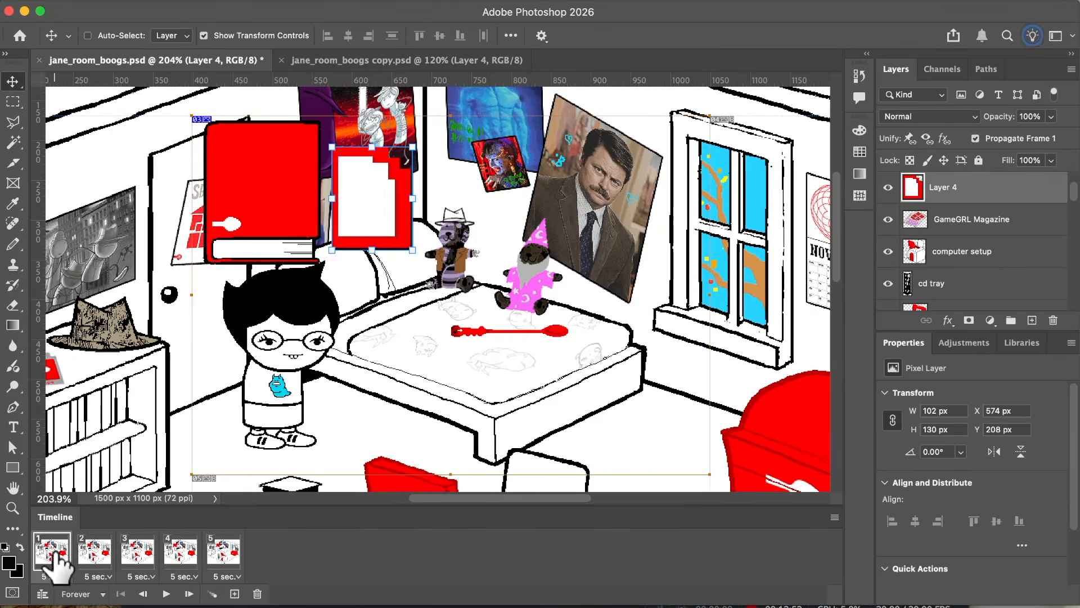
{"action": "left_click", "coordinate": [975, 138]}
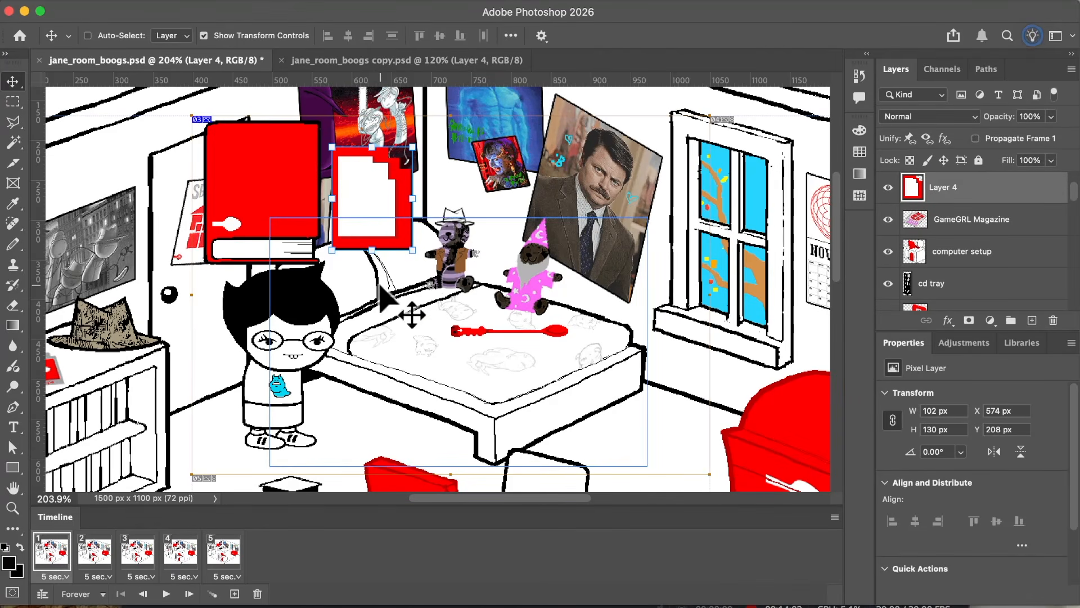
{"action": "left_click_drag", "start_coordinate": [392, 199], "coordinate": [293, 198]}
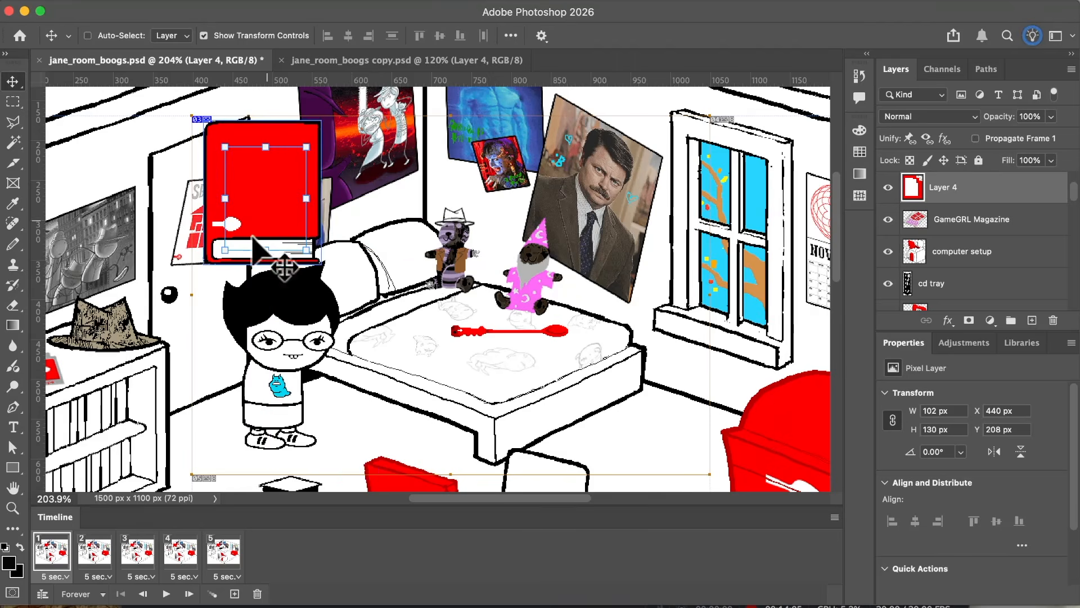
{"action": "left_click", "coordinate": [104, 551]}
{"action": "left_click", "coordinate": [137, 554]}
{"action": "left_click", "coordinate": [180, 554]}
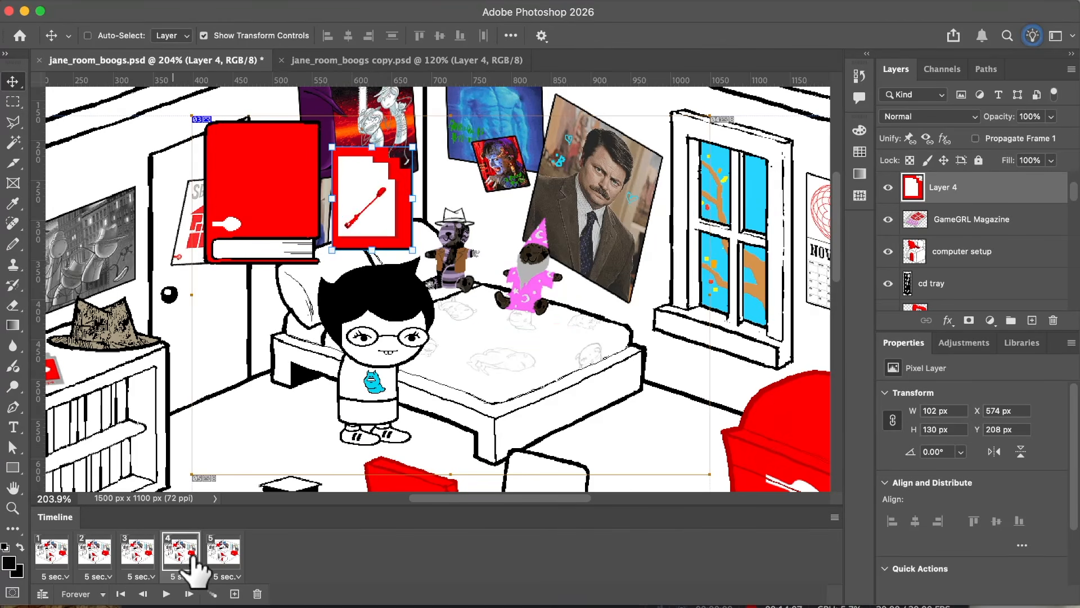
{"action": "left_click", "coordinate": [223, 554]}
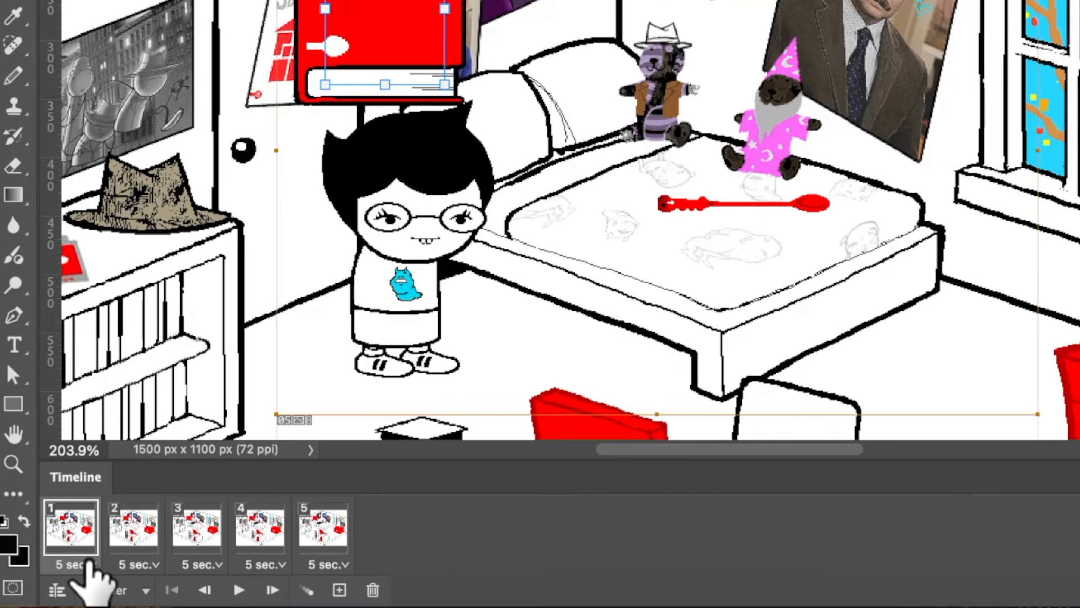
Step: Set the frame delay to 1.0 second for the first frame and 3 seconds for the fifth frame
{"action": "left_click", "coordinate": [88, 562]}
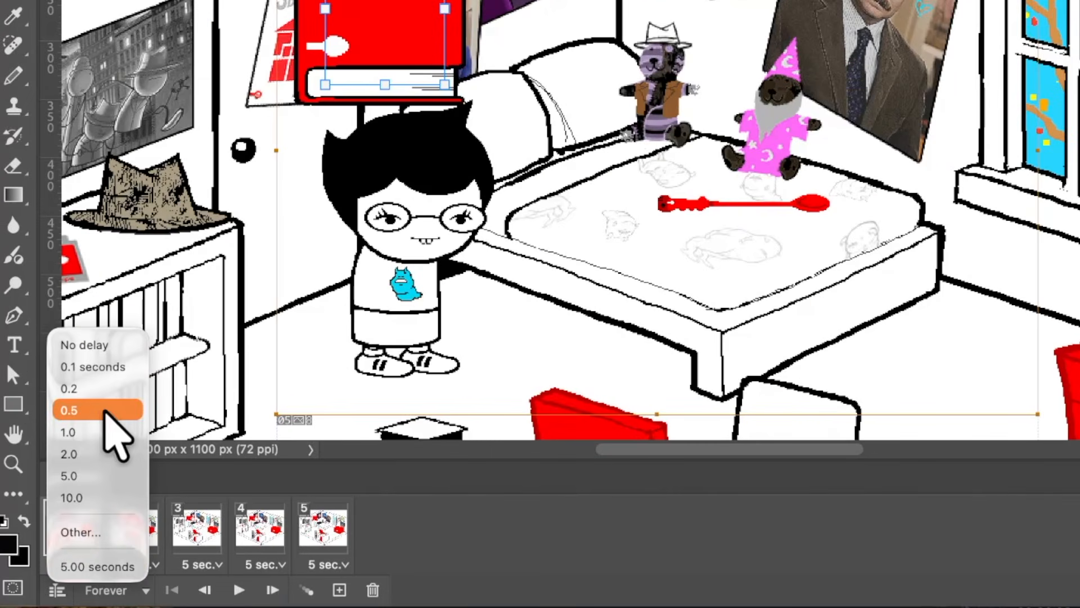
{"action": "left_click", "coordinate": [100, 432]}
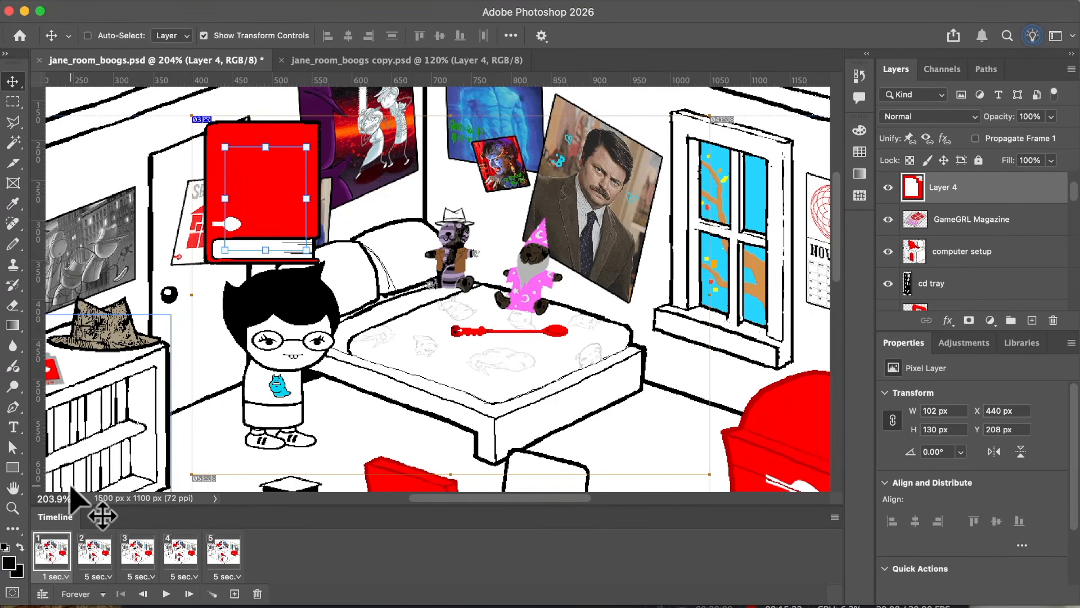
{"action": "left_click", "coordinate": [222, 554]}
{"action": "left_click", "coordinate": [225, 576]}
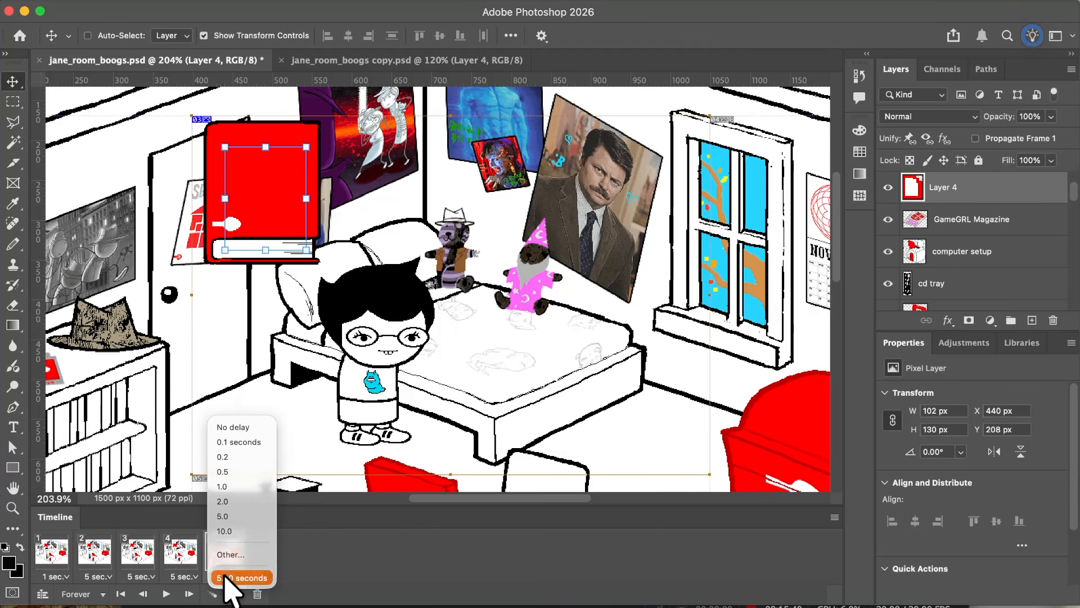
{"action": "left_click", "coordinate": [264, 555]}
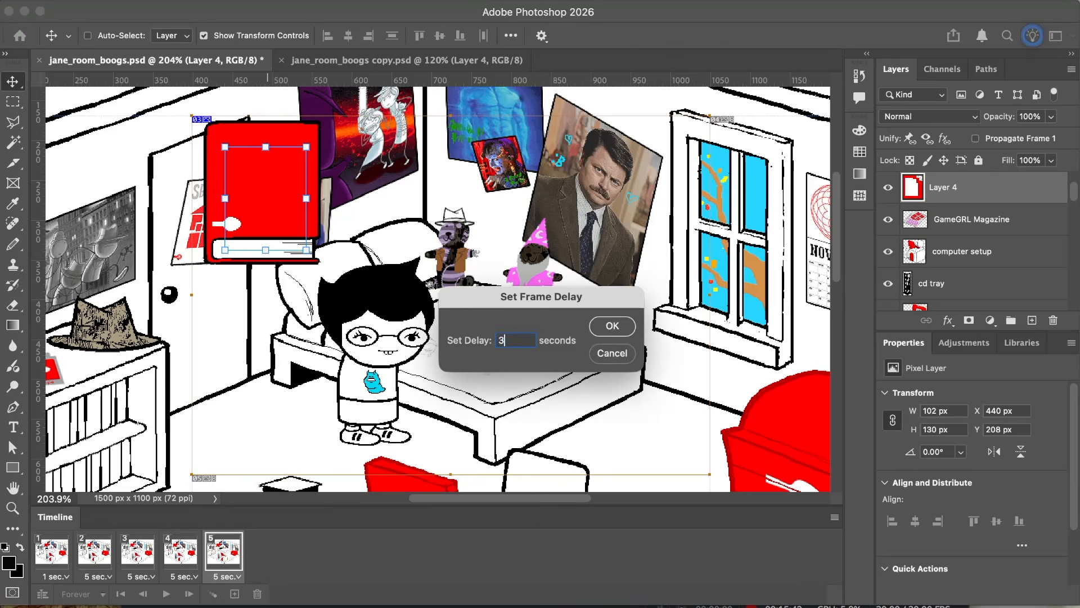
{"action": "key", "text": "Return"}
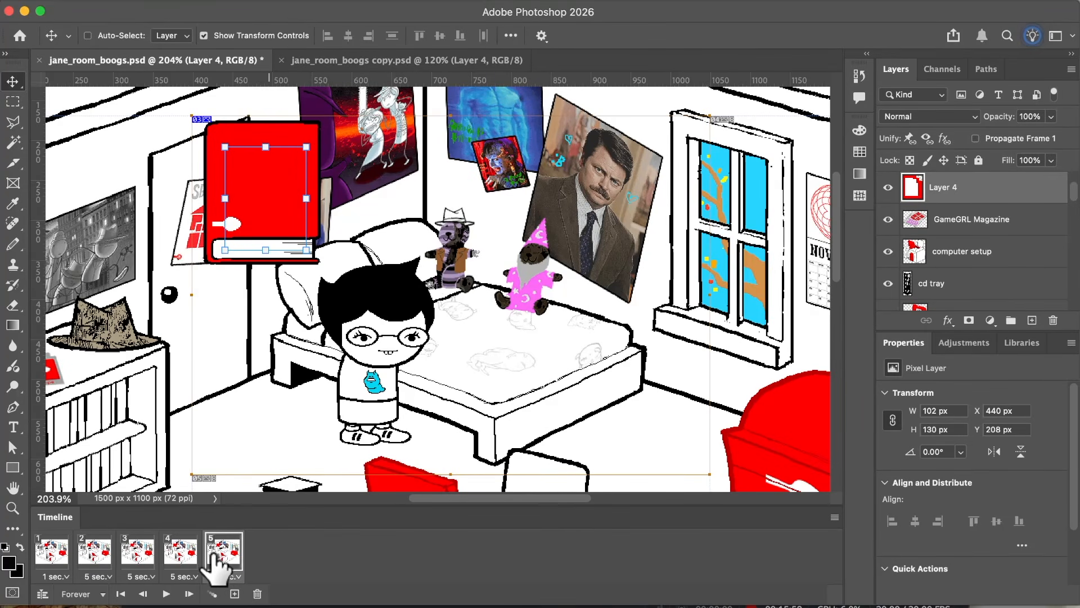
Step: Set frames 2 to 4 together to no delay
{"action": "left_click", "coordinate": [94, 551]}
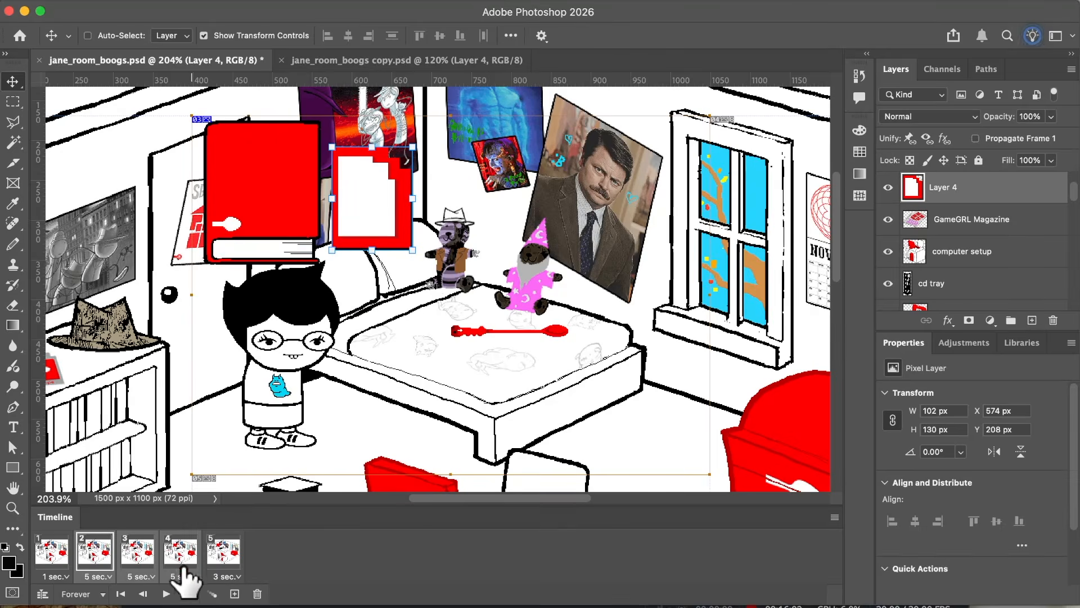
{"action": "left_click", "coordinate": [184, 576]}
{"action": "left_click", "coordinate": [196, 427]}
Step: Examine the sequence of frames 1 to 4, comparing the first two frames repeatedly to judge how the card should appear
{"action": "left_click", "coordinate": [51, 554]}
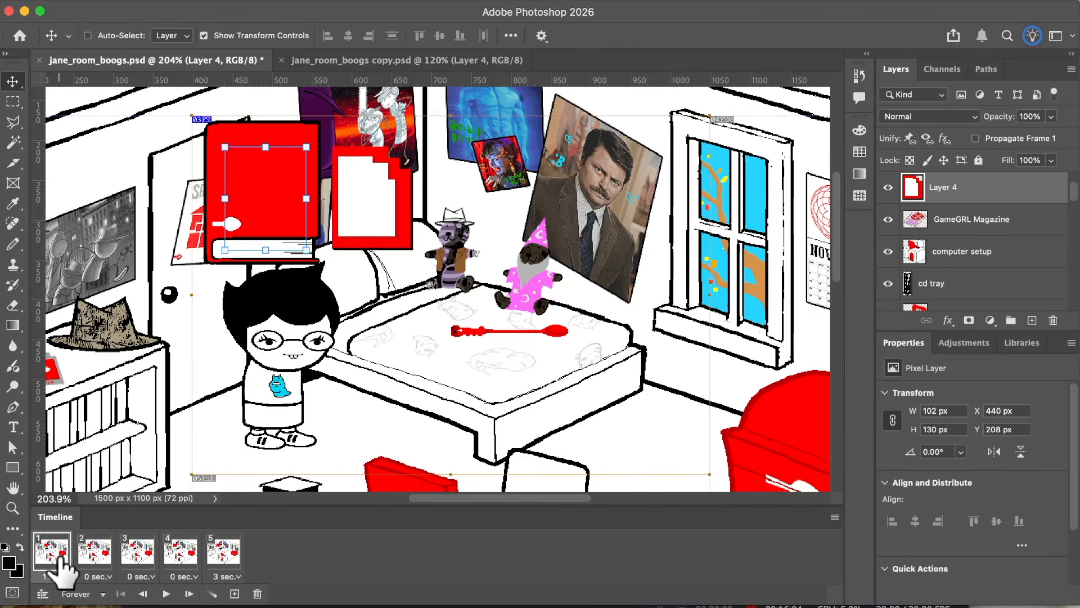
{"action": "left_click", "coordinate": [93, 557]}
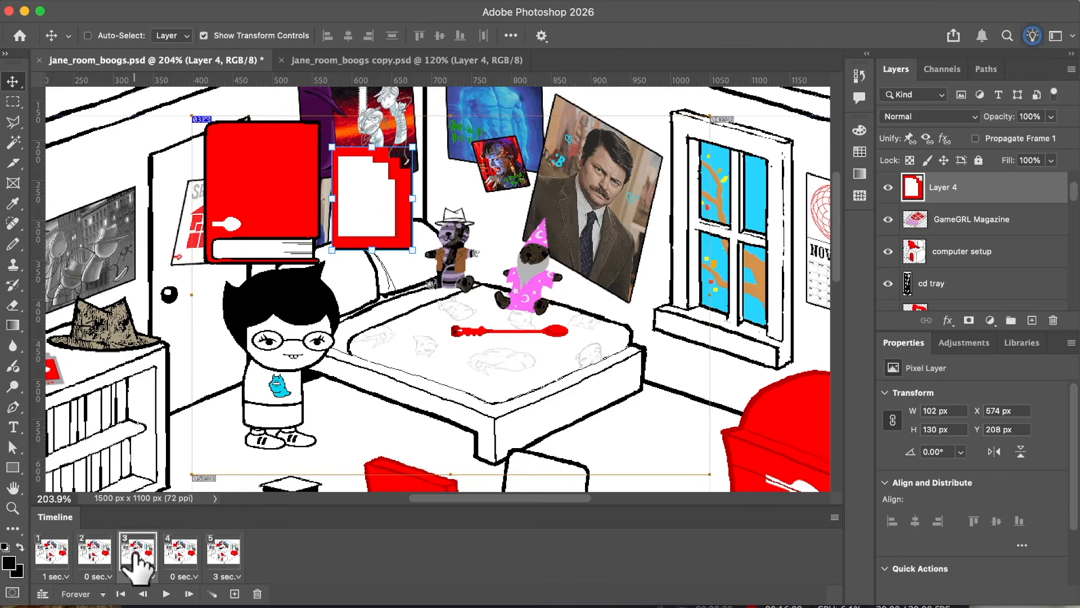
{"action": "left_click", "coordinate": [135, 554]}
{"action": "left_click", "coordinate": [181, 562]}
{"action": "left_click", "coordinate": [49, 554]}
{"action": "left_click", "coordinate": [95, 557]}
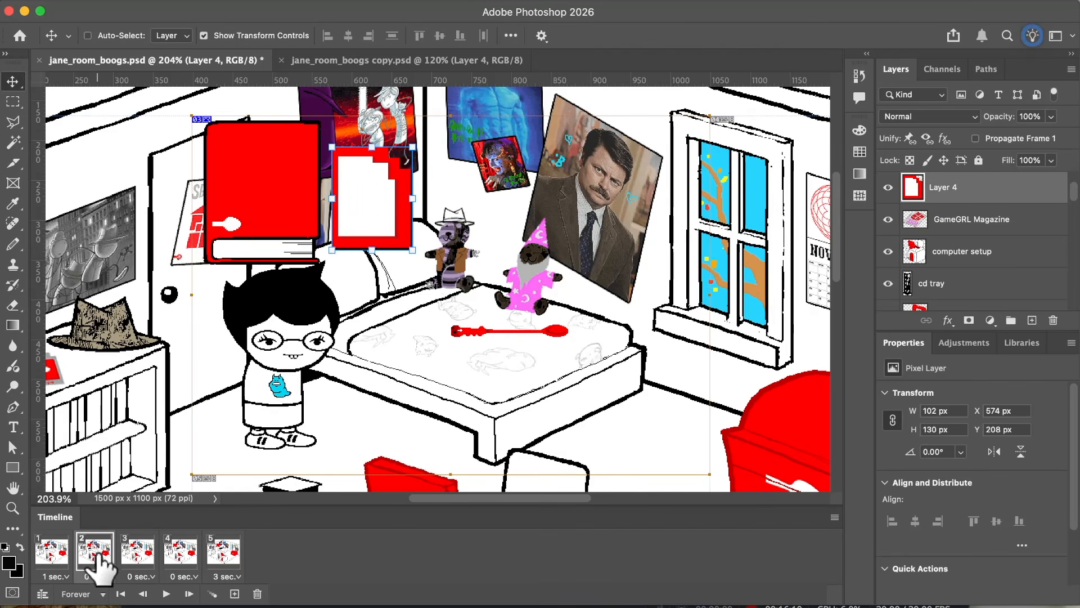
{"action": "left_click", "coordinate": [50, 558]}
{"action": "left_click", "coordinate": [93, 563]}
{"action": "left_click", "coordinate": [50, 557]}
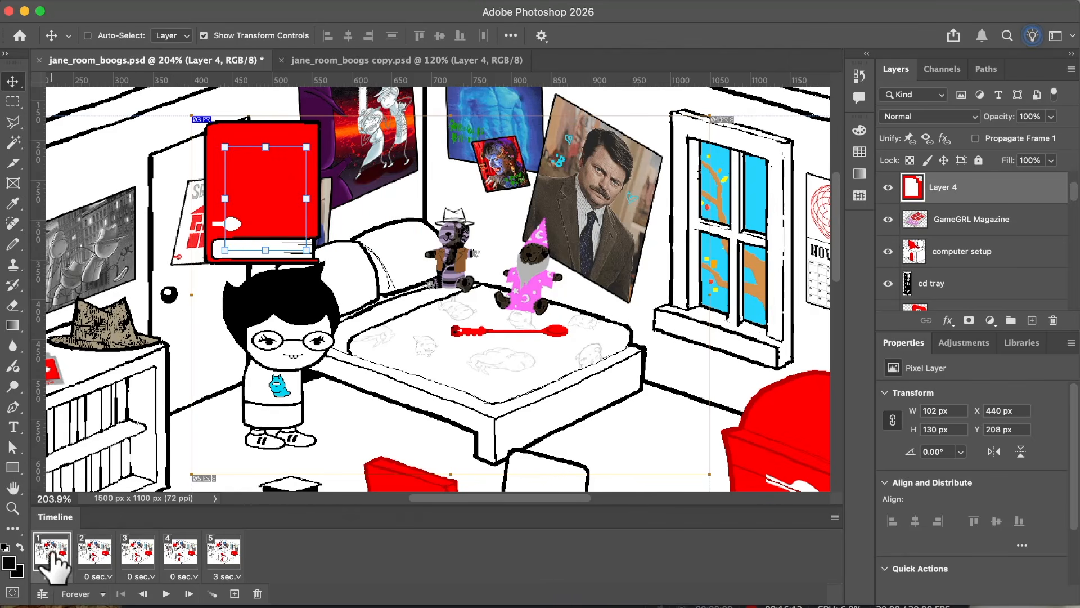
Step: Set the second frame's delay to 0.5 seconds
{"action": "left_click", "coordinate": [93, 557]}
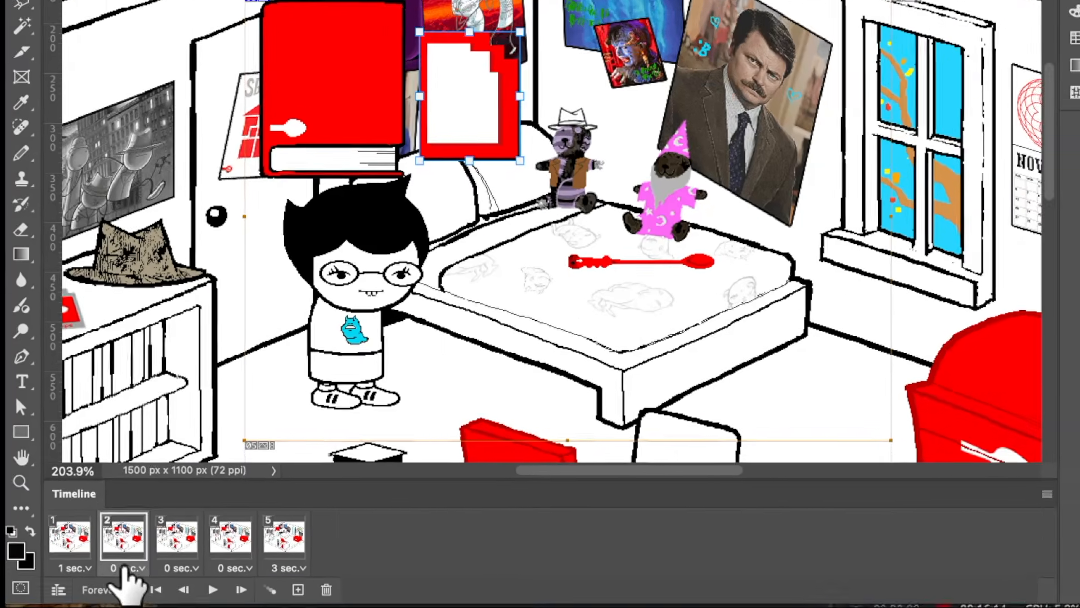
{"action": "left_click", "coordinate": [96, 576]}
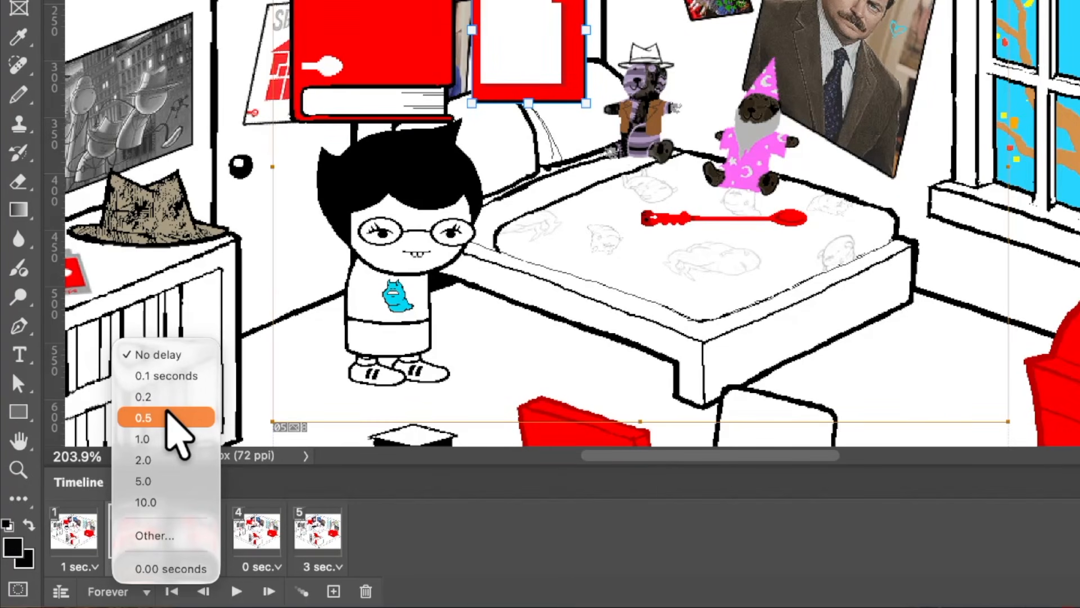
{"action": "left_click", "coordinate": [167, 416]}
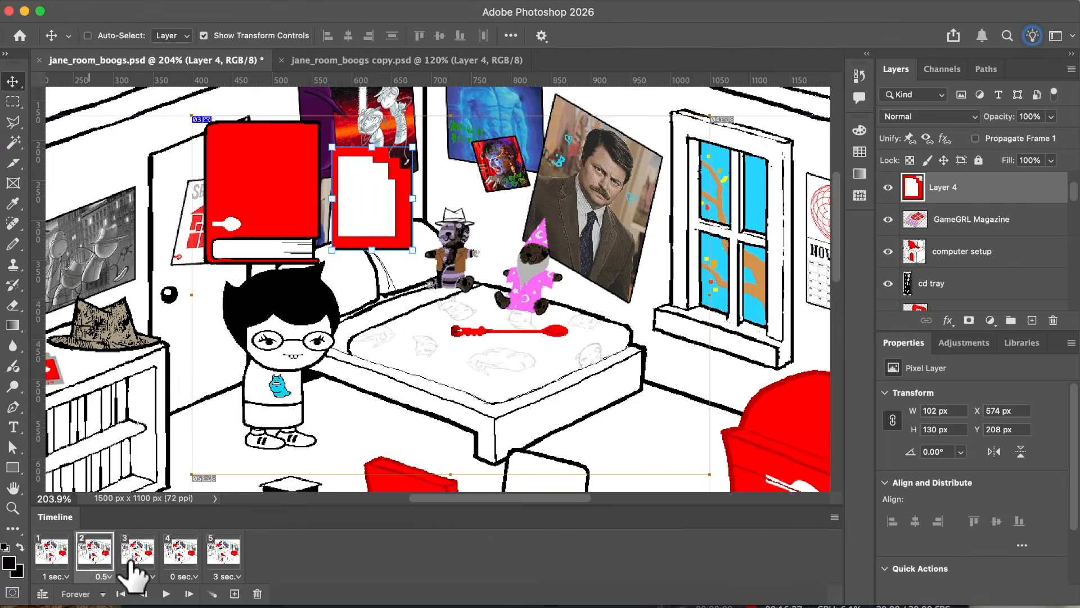
Step: Compare the third frame with the fourth and set the third frame's delay to 0.1 seconds
{"action": "left_click", "coordinate": [187, 542]}
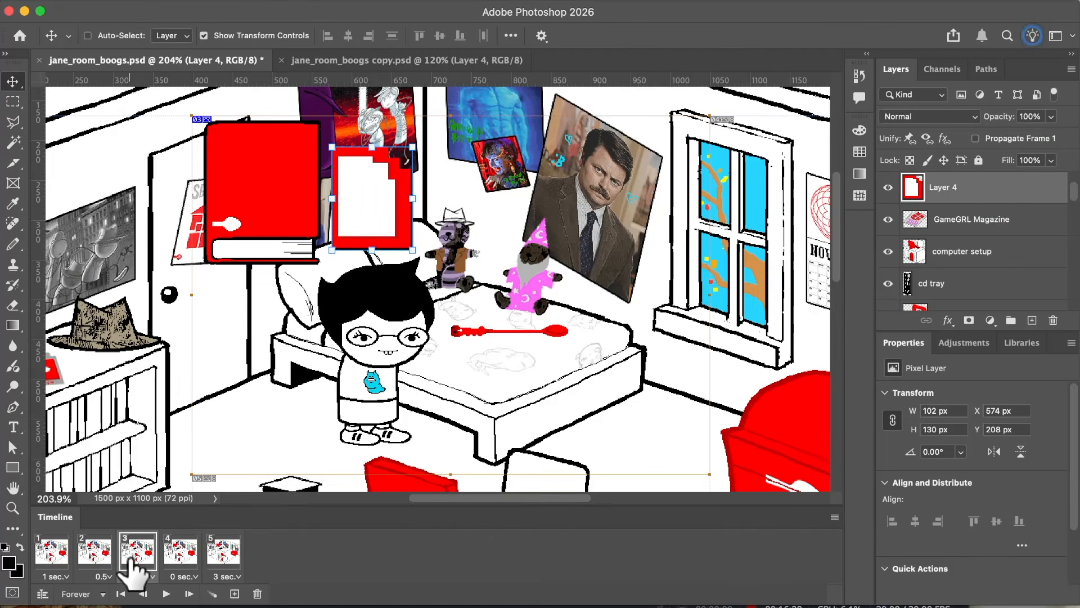
{"action": "left_click", "coordinate": [142, 576]}
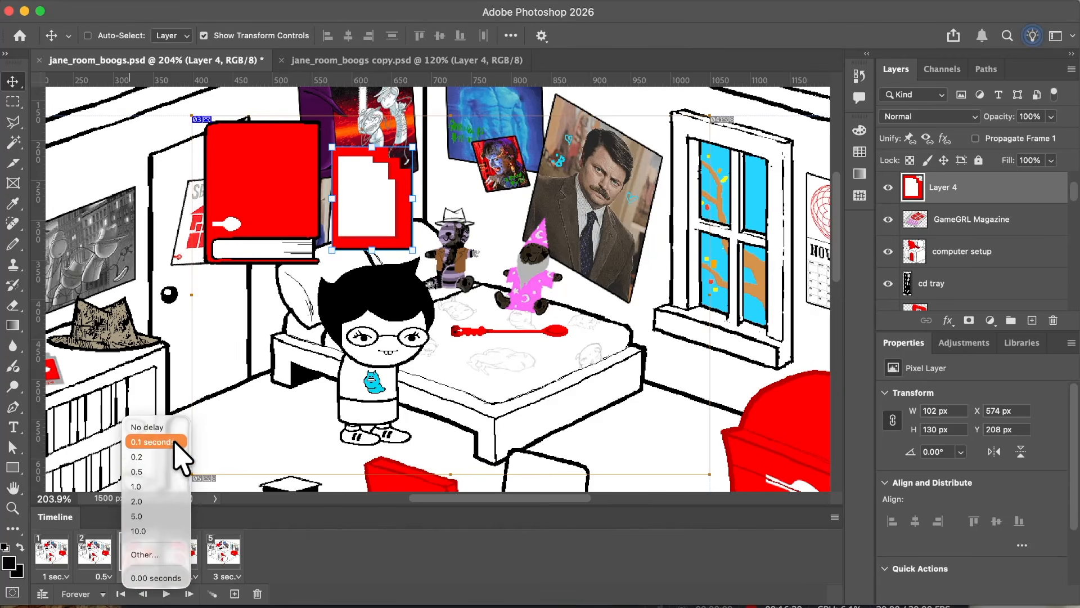
{"action": "left_click", "coordinate": [199, 520]}
{"action": "left_click", "coordinate": [168, 554]}
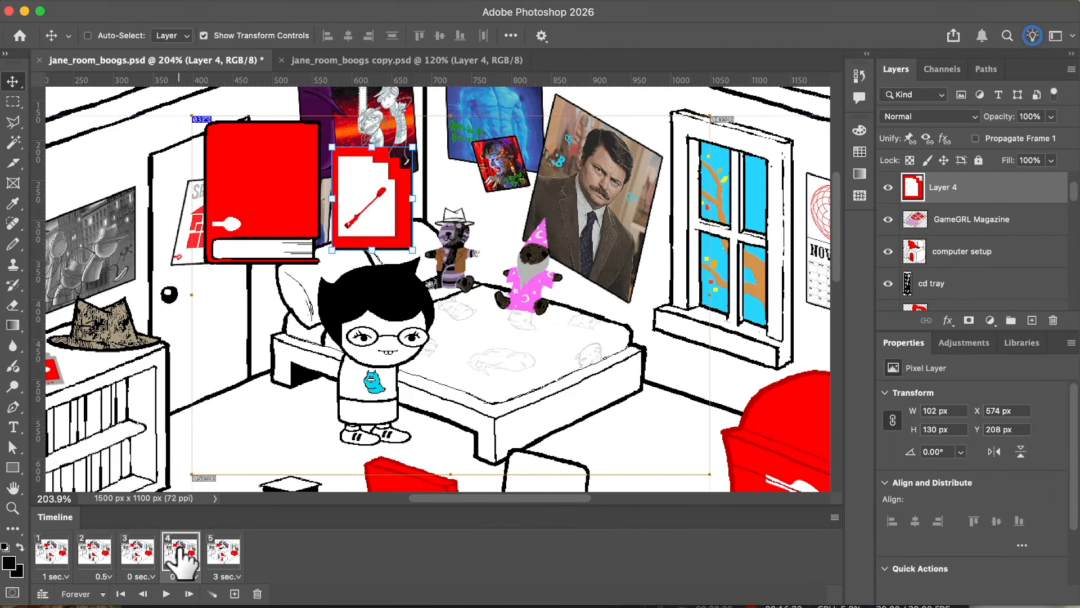
{"action": "left_click", "coordinate": [135, 551]}
{"action": "left_click", "coordinate": [142, 576]}
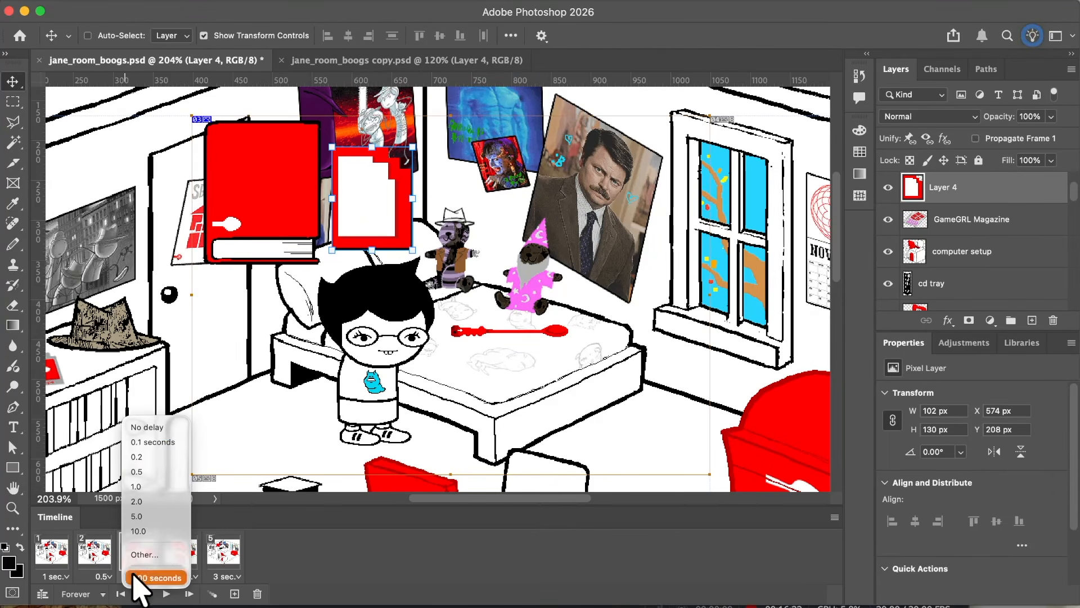
{"action": "left_click", "coordinate": [152, 442]}
Step: Set the fourth frame's delay to 1.0 second and check the fifth frame
{"action": "left_click", "coordinate": [177, 554]}
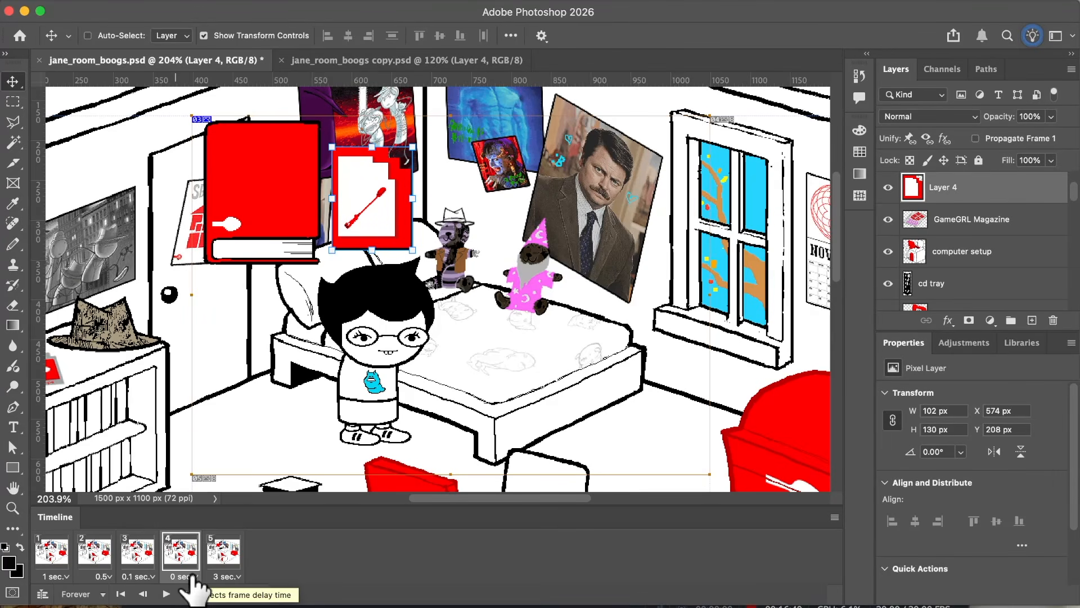
{"action": "left_click", "coordinate": [189, 576]}
{"action": "left_click", "coordinate": [212, 495]}
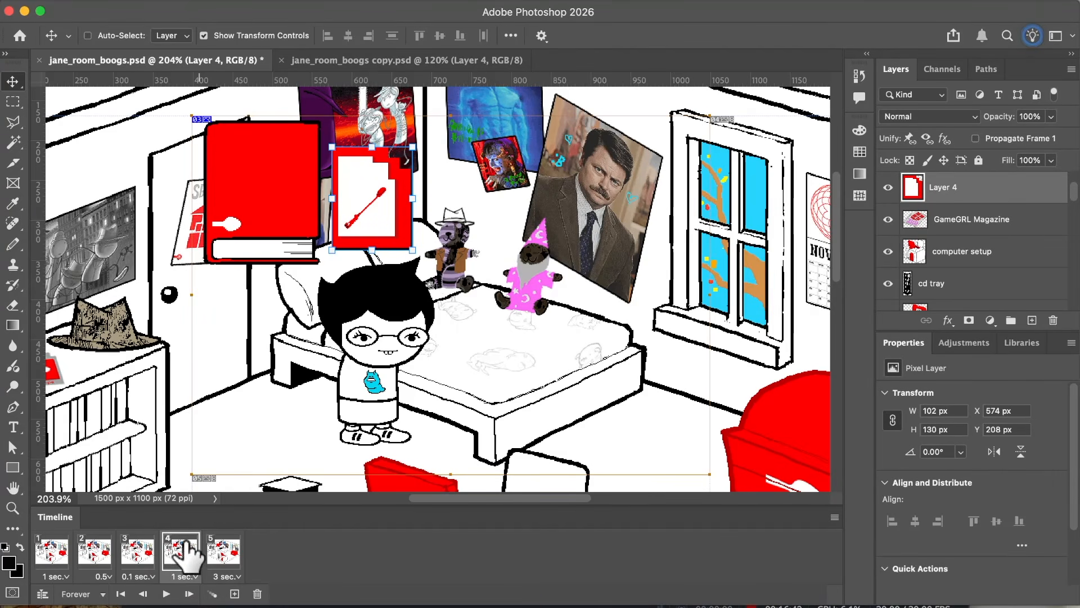
{"action": "left_click", "coordinate": [214, 546]}
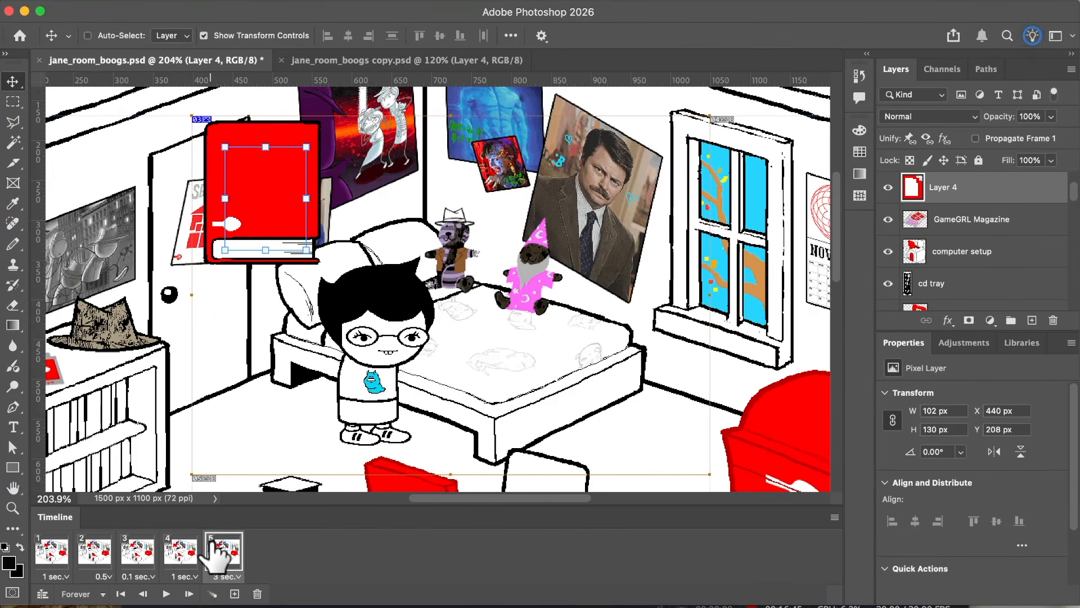
Step: Compare the first frame with the second to judge the card's jump out from behind the book
{"action": "left_click", "coordinate": [66, 546]}
{"action": "left_click", "coordinate": [99, 552]}
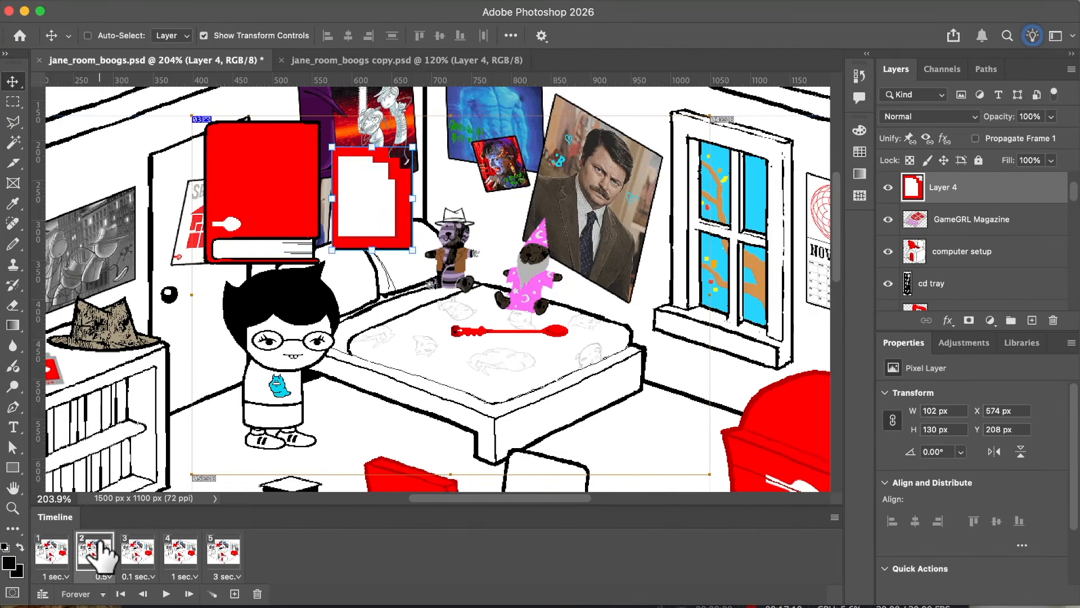
{"action": "left_click", "coordinate": [51, 550]}
{"action": "left_click", "coordinate": [92, 553]}
{"action": "left_click", "coordinate": [72, 560]}
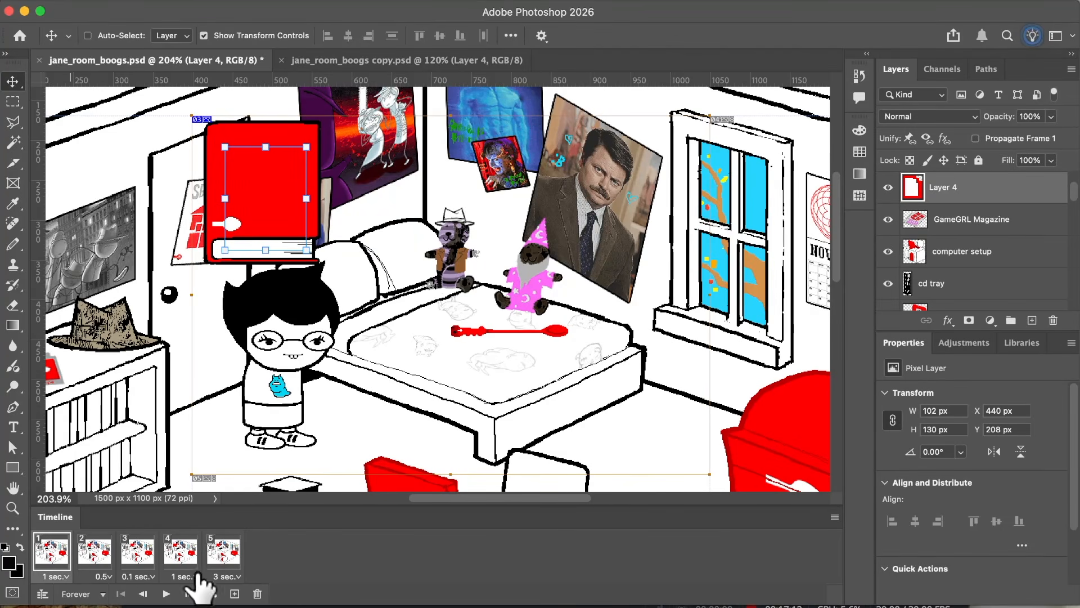
{"action": "left_click", "coordinate": [235, 594]}
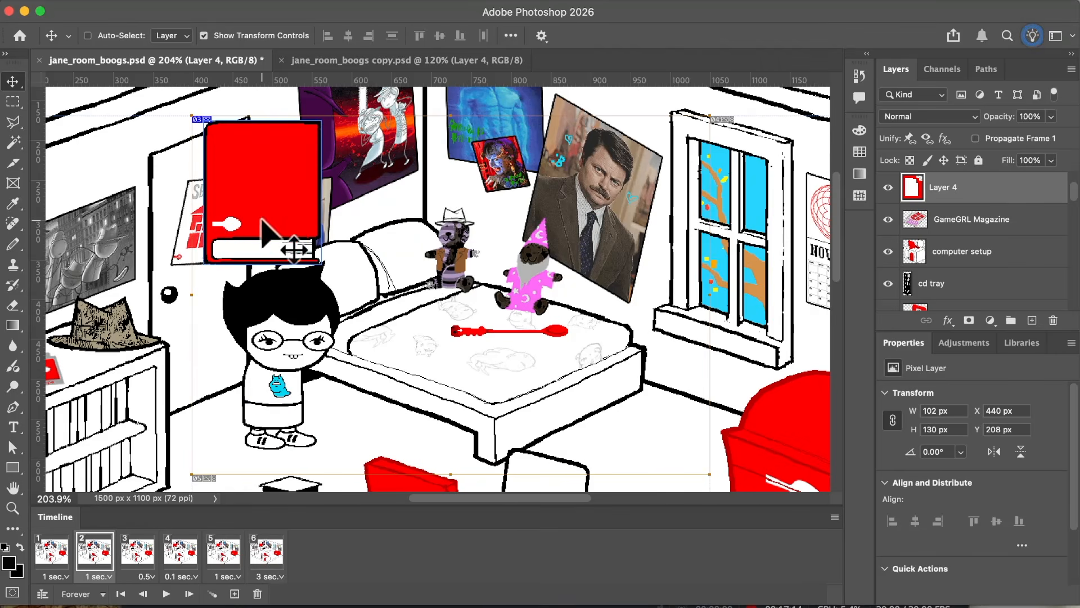
{"action": "left_click_drag", "start_coordinate": [273, 241], "coordinate": [329, 229]}
{"action": "key", "text": "super+z"}
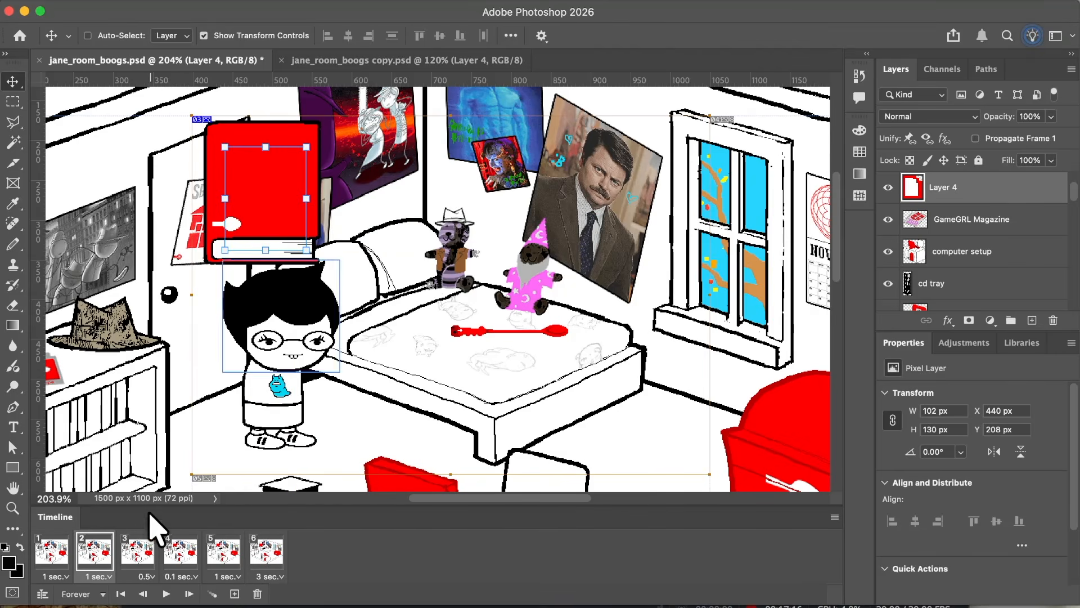
{"action": "key", "text": "super+z"}
Step: Try tweening five frames for all layers between the first and second frames, review them and undo the tween
{"action": "left_click", "coordinate": [55, 550]}
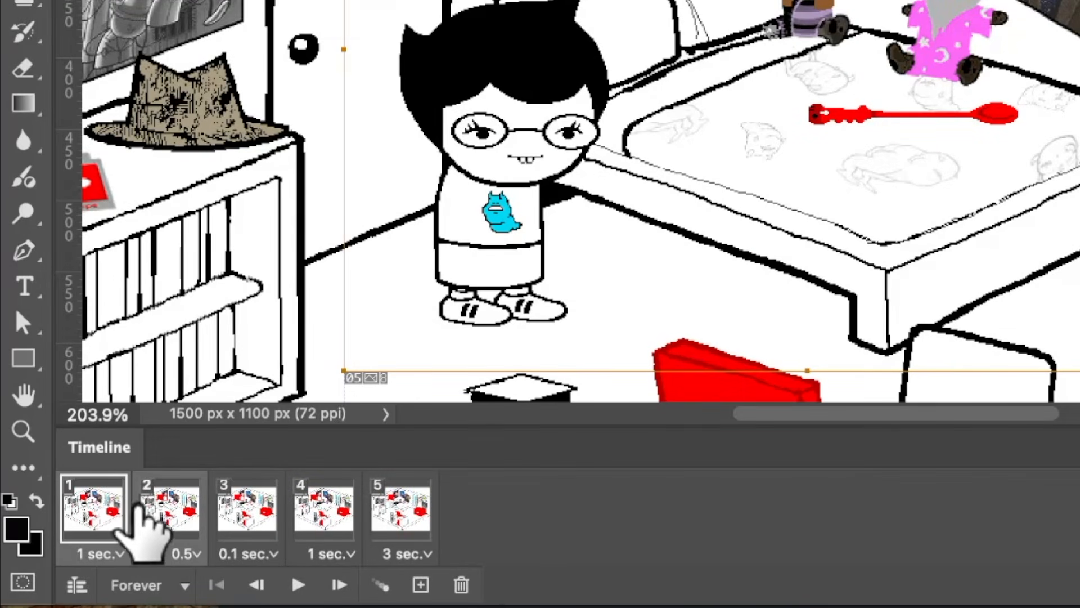
{"action": "left_click", "coordinate": [381, 585]}
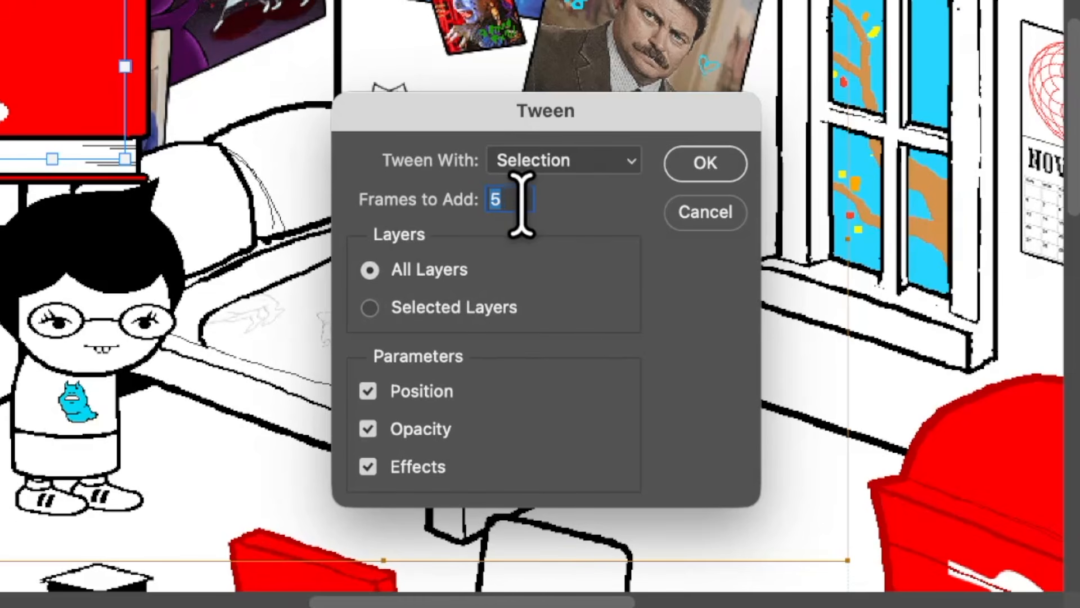
{"action": "type", "text": "1"}
{"action": "key", "text": "BackSpace"}
{"action": "type", "text": "5"}
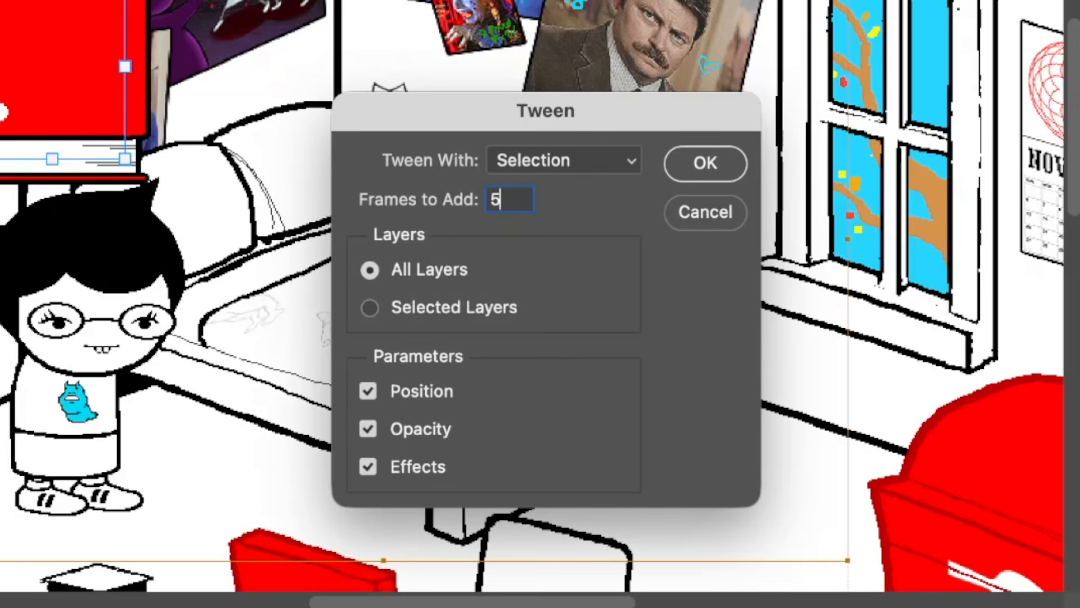
{"action": "key", "text": "Return"}
{"action": "left_click", "coordinate": [101, 543]}
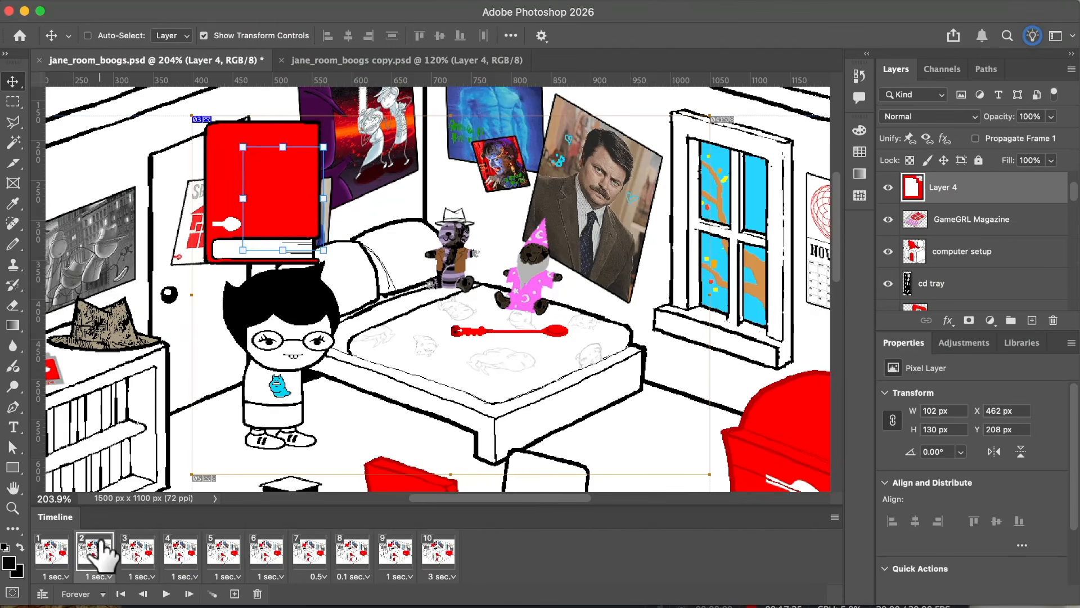
{"action": "left_click", "coordinate": [137, 551]}
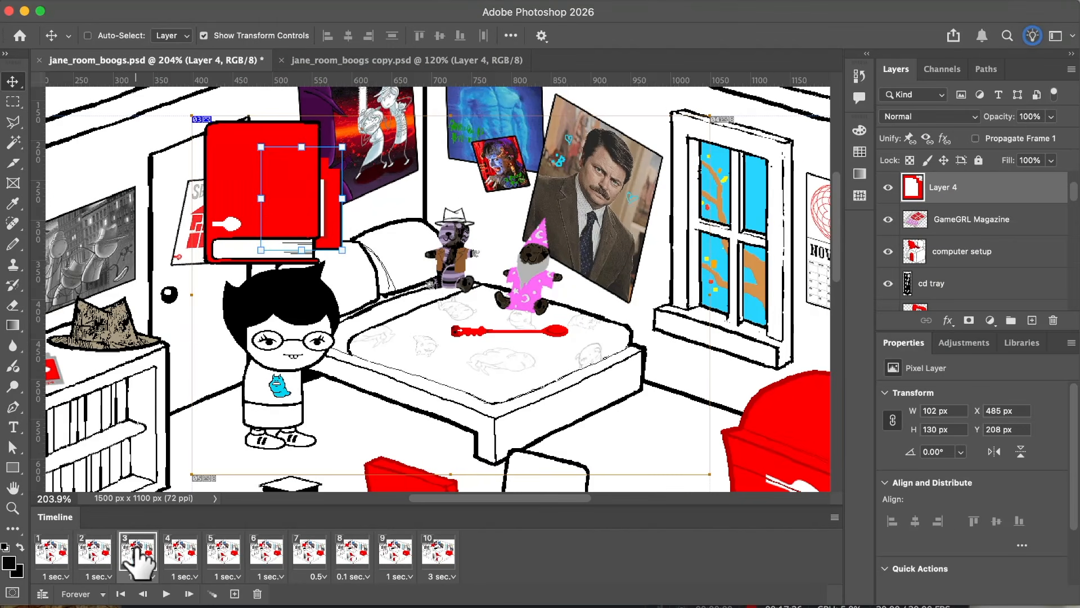
{"action": "left_click", "coordinate": [180, 551]}
{"action": "left_click", "coordinate": [222, 551]}
{"action": "left_click", "coordinate": [265, 551]}
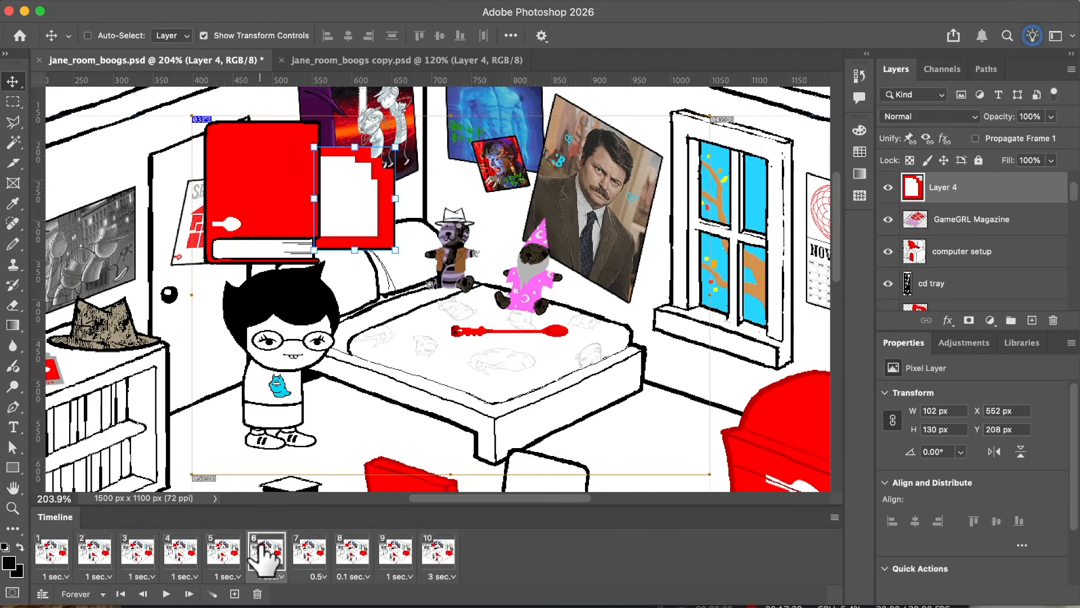
{"action": "key", "text": "super+z"}
Step: Tween one frame between the first and second frames for all layers and check the card's movement
{"action": "left_click", "coordinate": [93, 557]}
{"action": "left_click", "coordinate": [55, 557], "text": "super"}
{"action": "left_click", "coordinate": [212, 594]}
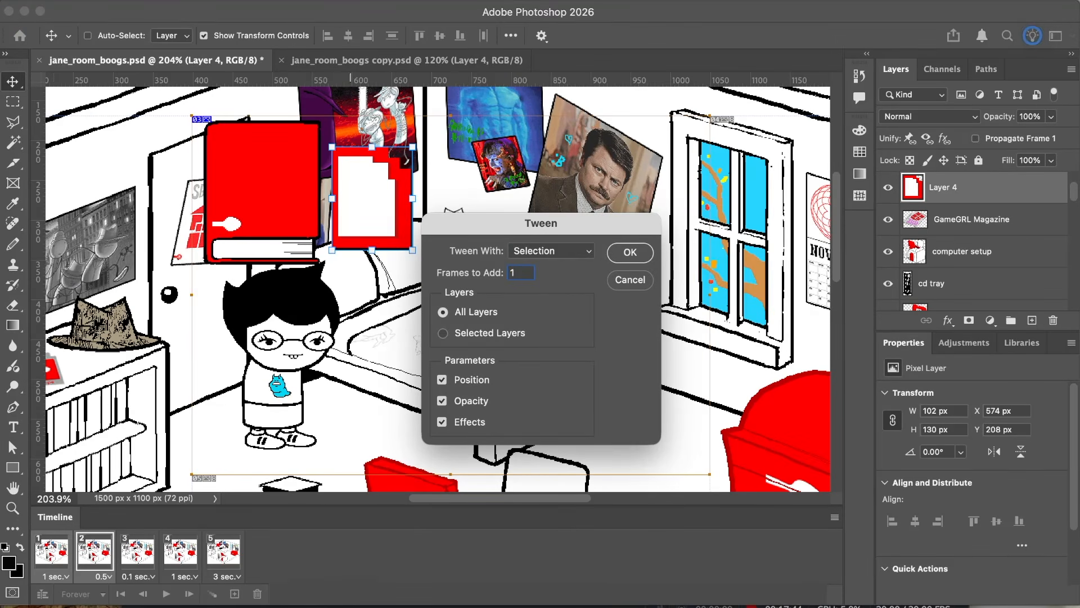
{"action": "key", "text": "Return"}
{"action": "left_click", "coordinate": [62, 556]}
{"action": "left_click", "coordinate": [101, 556]}
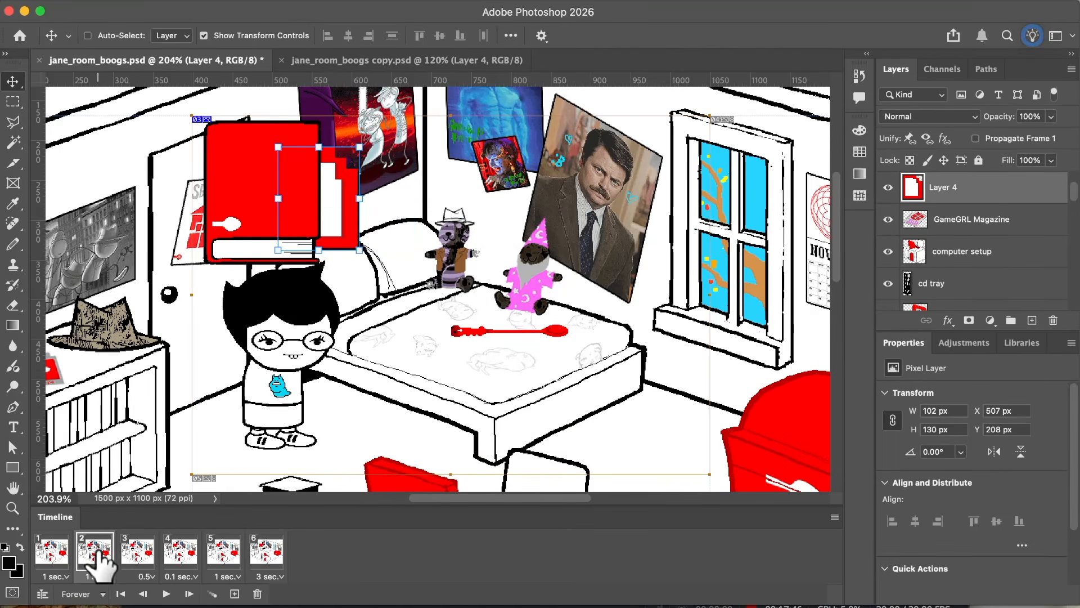
{"action": "left_click", "coordinate": [135, 558]}
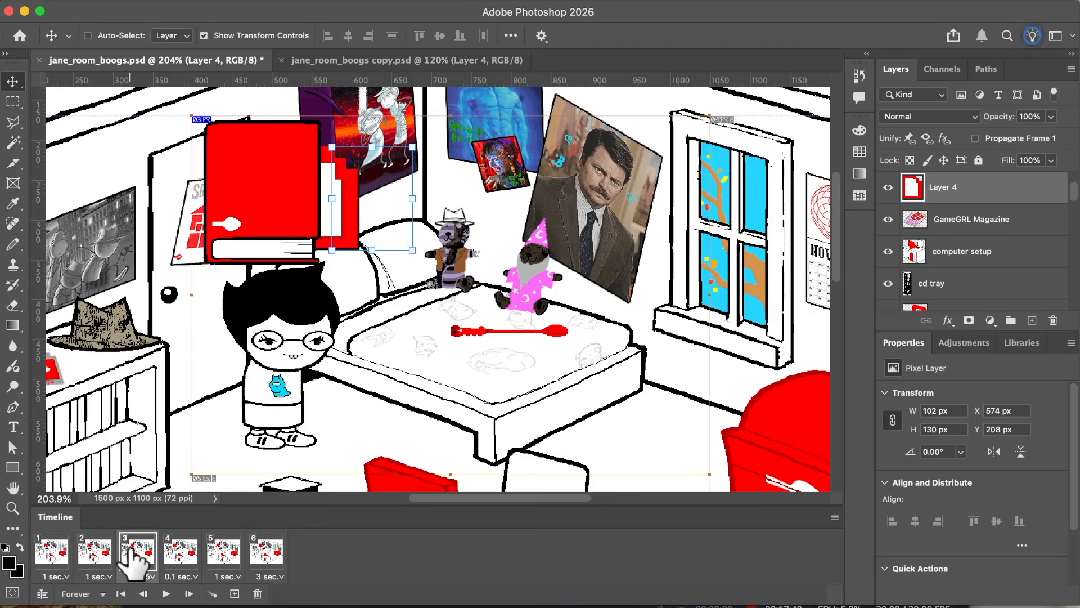
Step: Duplicate the third frame and shift the card right to X 579 px in the third frame so it overshoots the fourth
{"action": "left_click", "coordinate": [234, 593]}
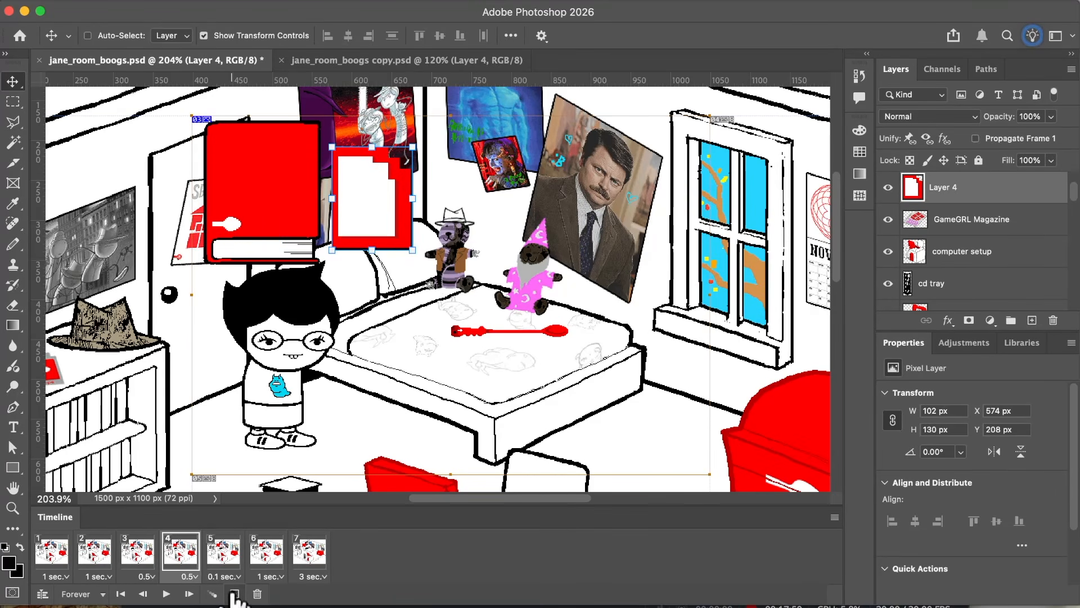
{"action": "left_click", "coordinate": [148, 557]}
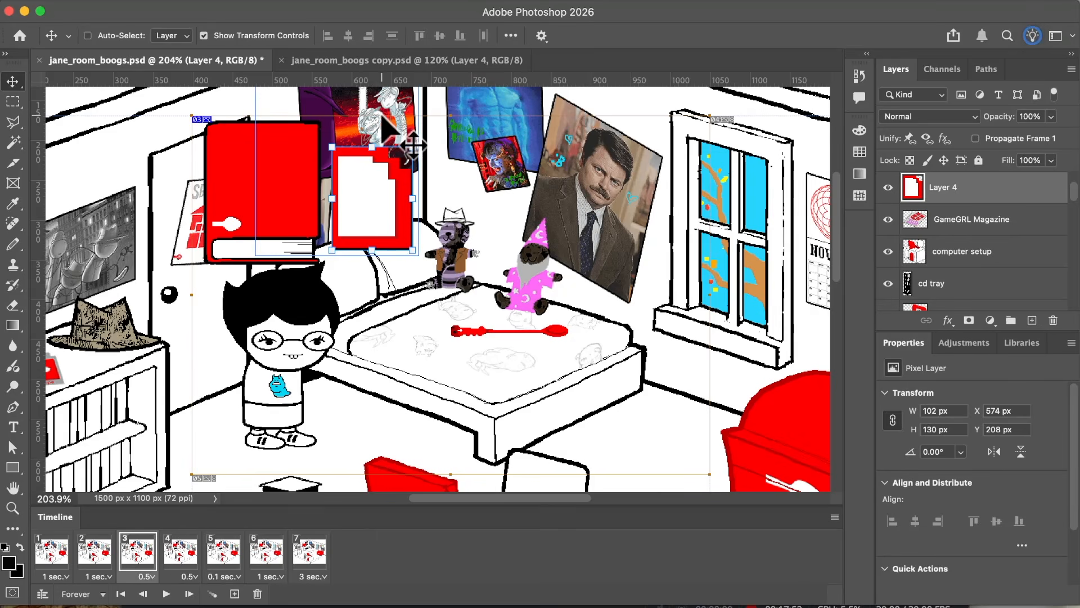
{"action": "scroll", "coordinate": [356, 133], "scroll_direction": "up", "scroll_amount": 5}
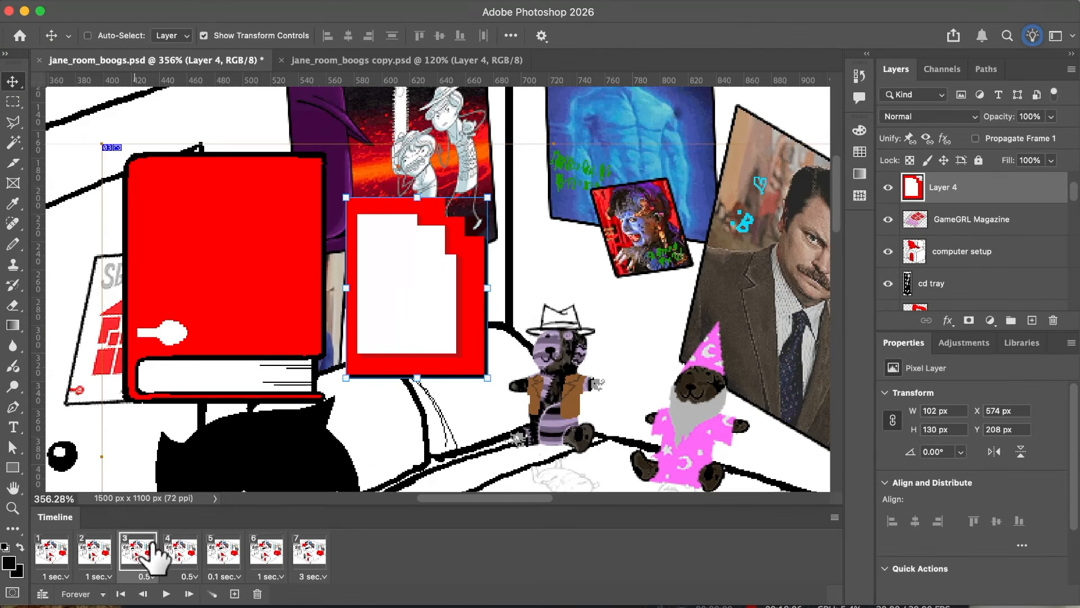
{"action": "left_click", "coordinate": [181, 554]}
{"action": "left_click", "coordinate": [142, 549]}
{"action": "left_click", "coordinate": [173, 548]}
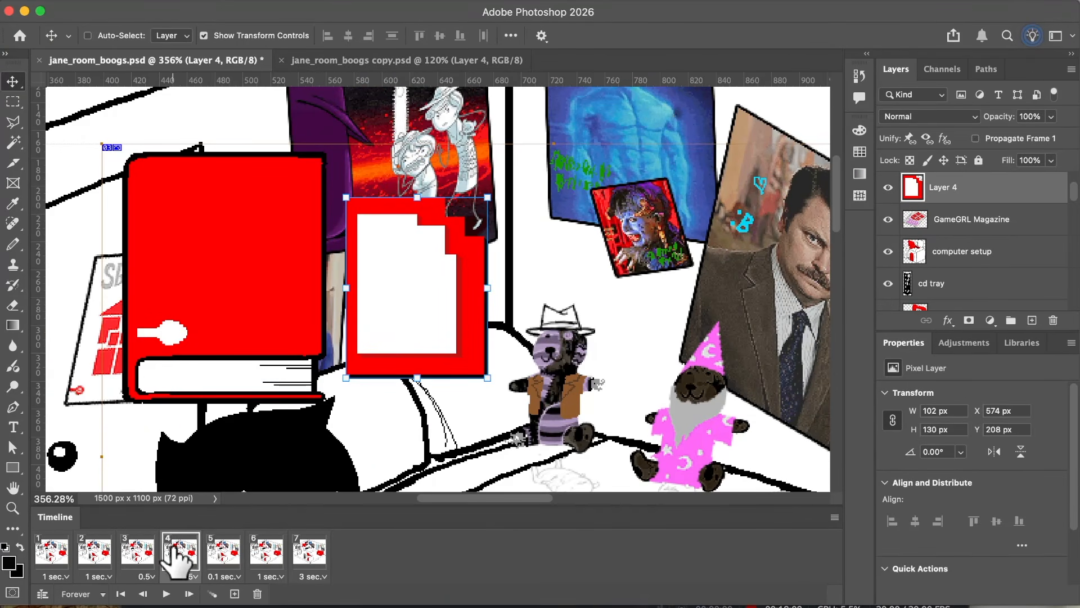
{"action": "left_click", "coordinate": [138, 548]}
{"action": "left_click", "coordinate": [169, 549]}
{"action": "left_click", "coordinate": [152, 549]}
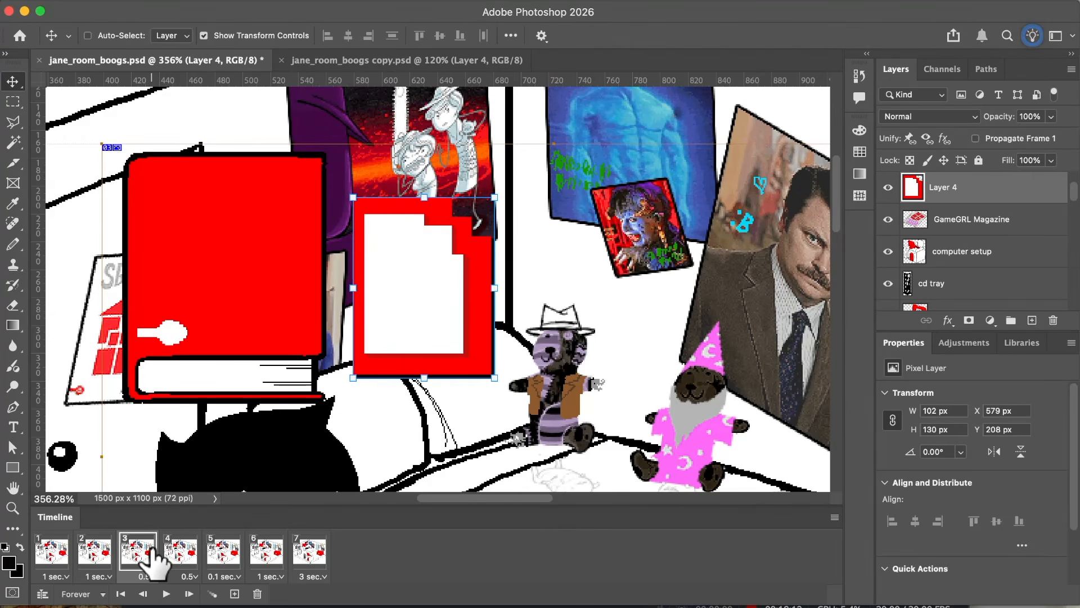
Step: Examine the card's motion through the first four frames, comparing the third and fourth frames repeatedly
{"action": "left_click", "coordinate": [52, 550]}
{"action": "left_click", "coordinate": [93, 550]}
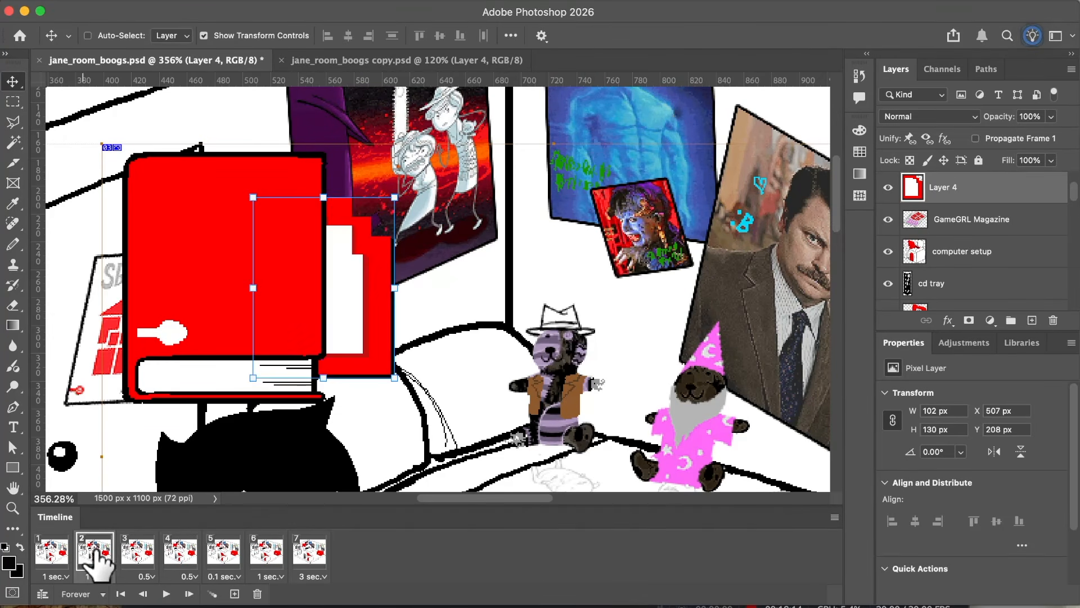
{"action": "left_click", "coordinate": [141, 551]}
{"action": "left_click", "coordinate": [182, 554]}
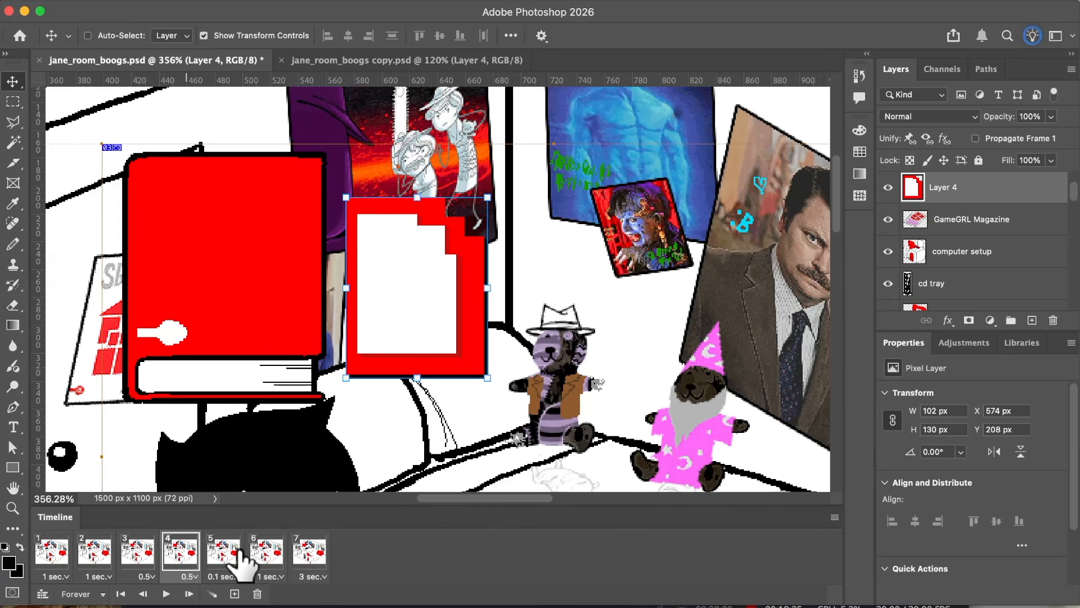
{"action": "left_click", "coordinate": [129, 553]}
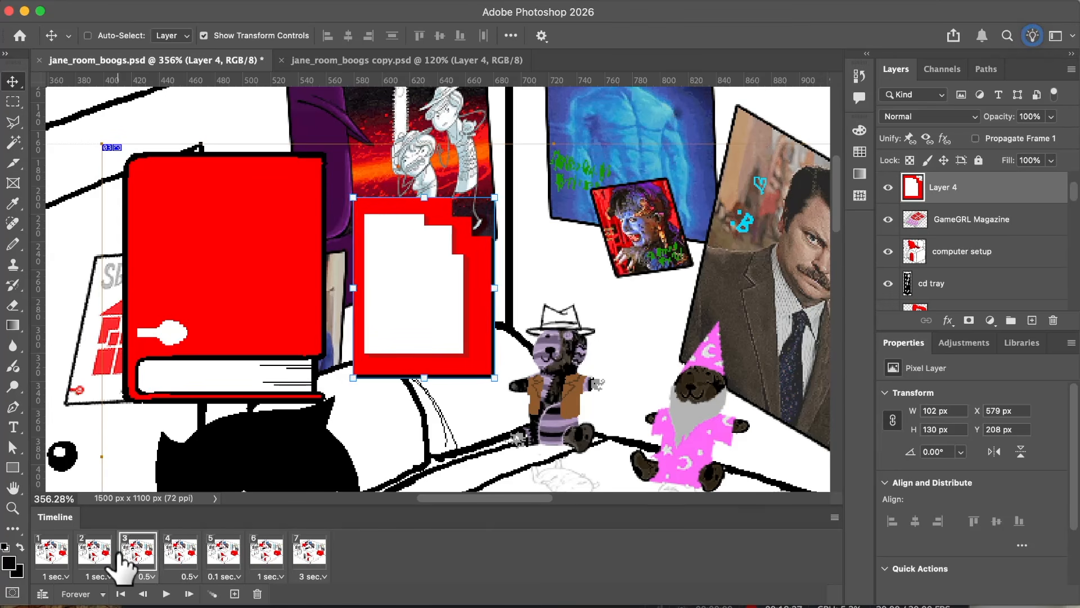
{"action": "left_click", "coordinate": [170, 552]}
{"action": "left_click", "coordinate": [126, 552]}
{"action": "left_click", "coordinate": [170, 552]}
{"action": "left_click", "coordinate": [133, 552]}
{"action": "left_click", "coordinate": [172, 552]}
{"action": "left_click", "coordinate": [133, 552]}
{"action": "left_click", "coordinate": [173, 551]}
{"action": "left_click", "coordinate": [134, 553]}
{"action": "left_click", "coordinate": [173, 550]}
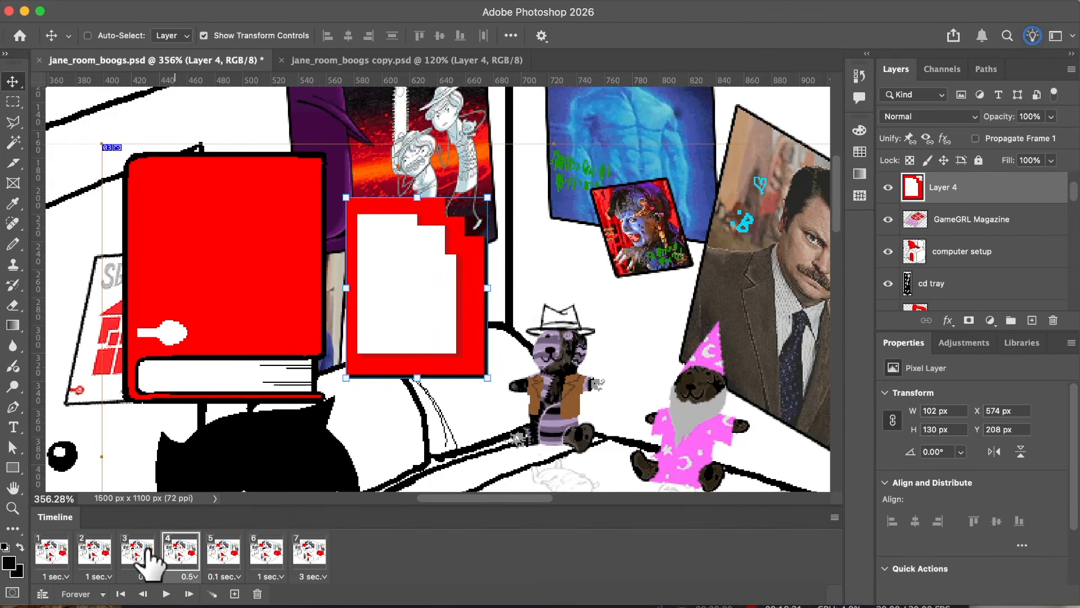
{"action": "left_click", "coordinate": [144, 554]}
{"action": "left_click", "coordinate": [175, 553]}
Step: Set the delay of the second and third frames to 0.05 seconds
{"action": "left_click", "coordinate": [144, 549]}
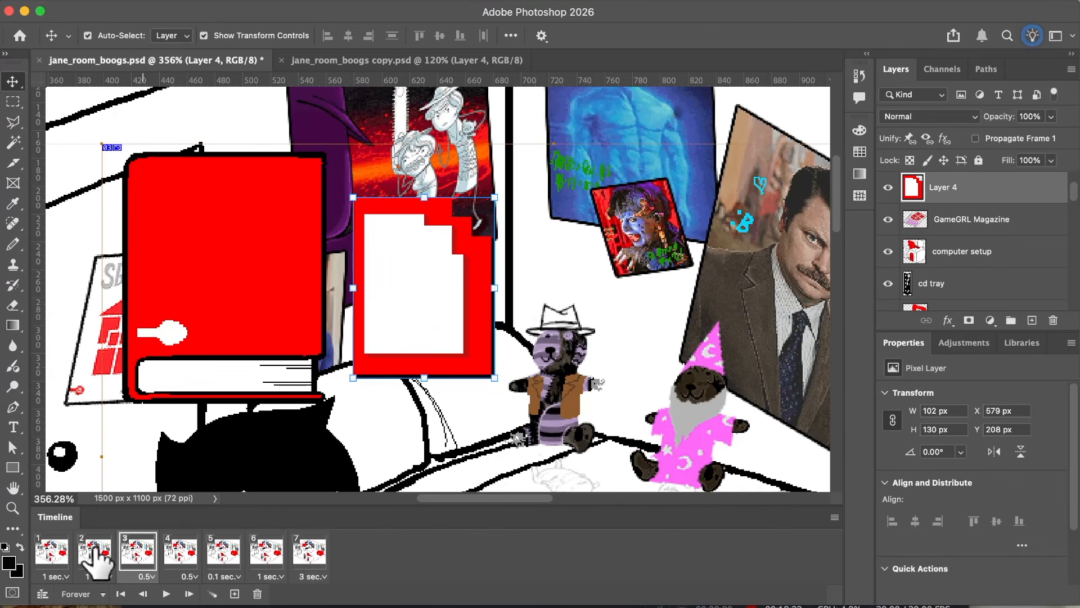
{"action": "left_click", "coordinate": [146, 575]}
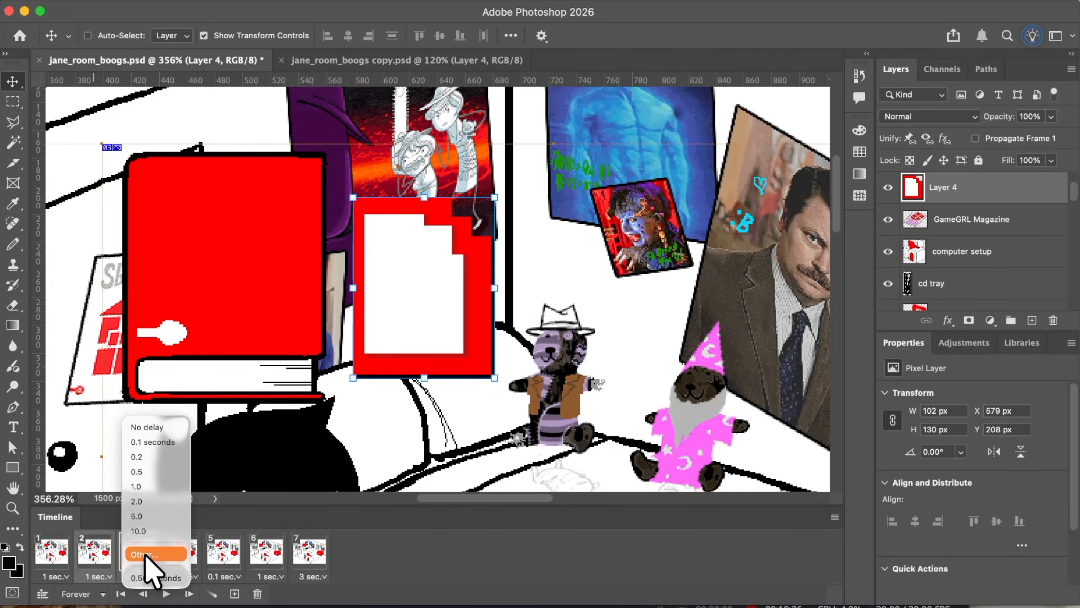
{"action": "left_click", "coordinate": [145, 554]}
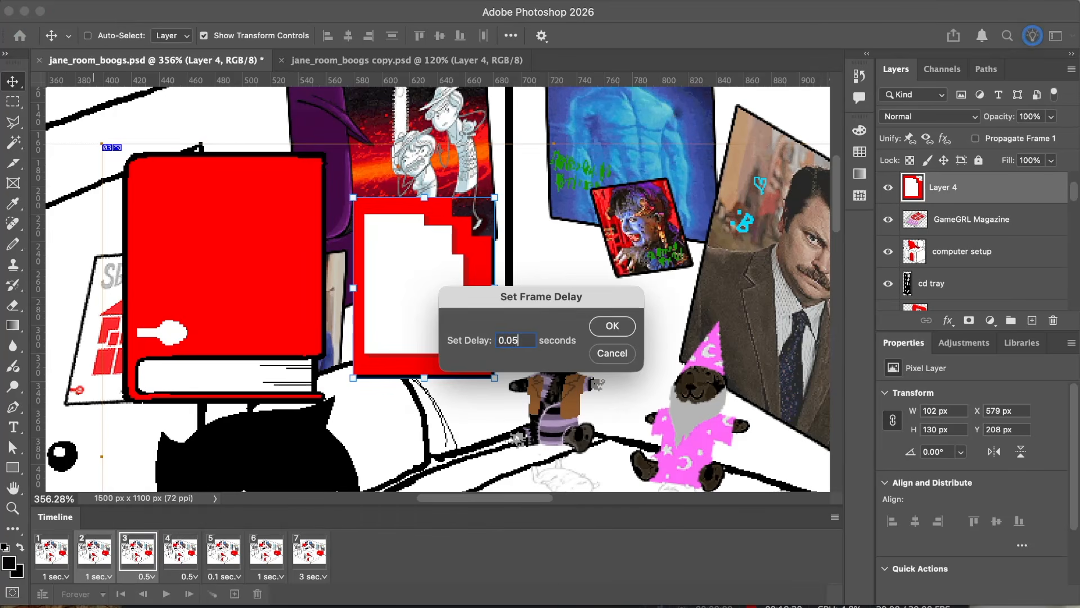
{"action": "key", "text": "Return"}
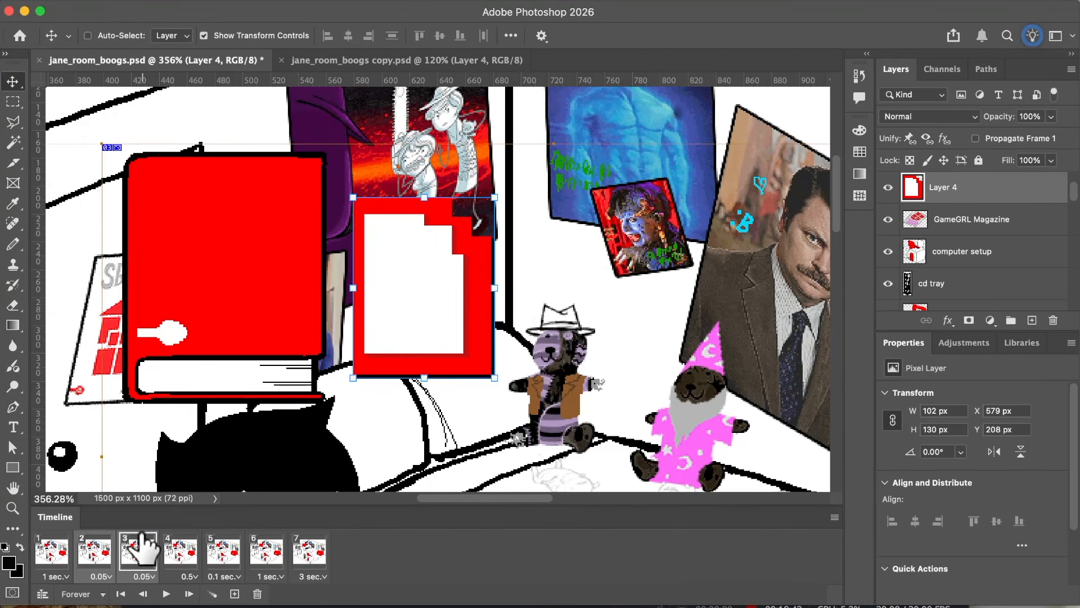
Step: Review the card's slide across the first four frames and compare JANE's position between the fourth and fifth frames
{"action": "left_click", "coordinate": [61, 554]}
{"action": "left_click", "coordinate": [95, 554]}
{"action": "left_click", "coordinate": [180, 551]}
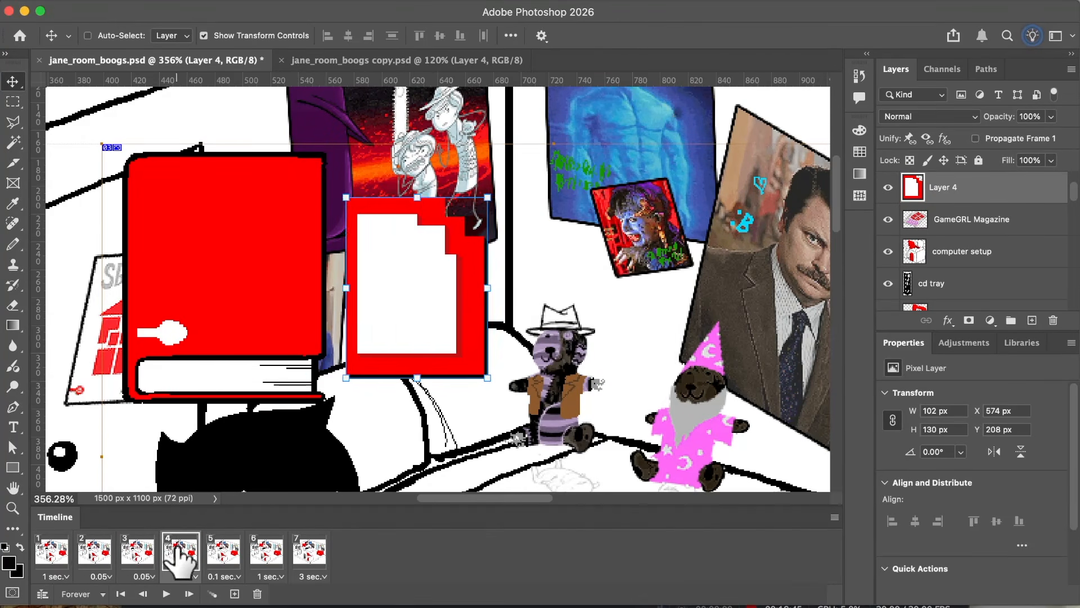
{"action": "left_click", "coordinate": [145, 552]}
{"action": "left_click", "coordinate": [96, 554]}
{"action": "left_click", "coordinate": [66, 560]}
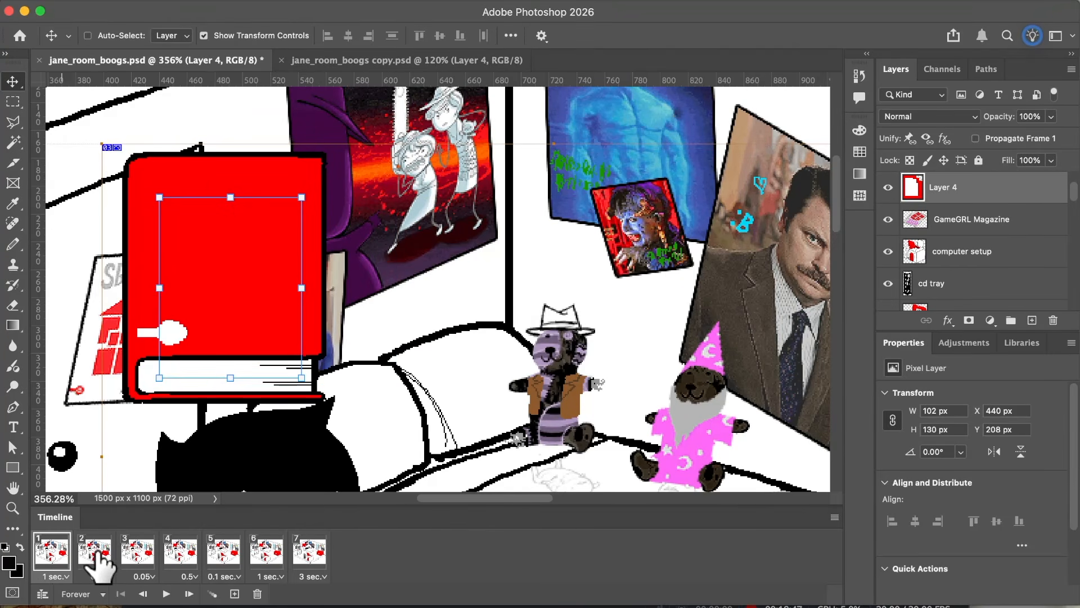
{"action": "left_click", "coordinate": [96, 554]}
{"action": "left_click", "coordinate": [138, 554]}
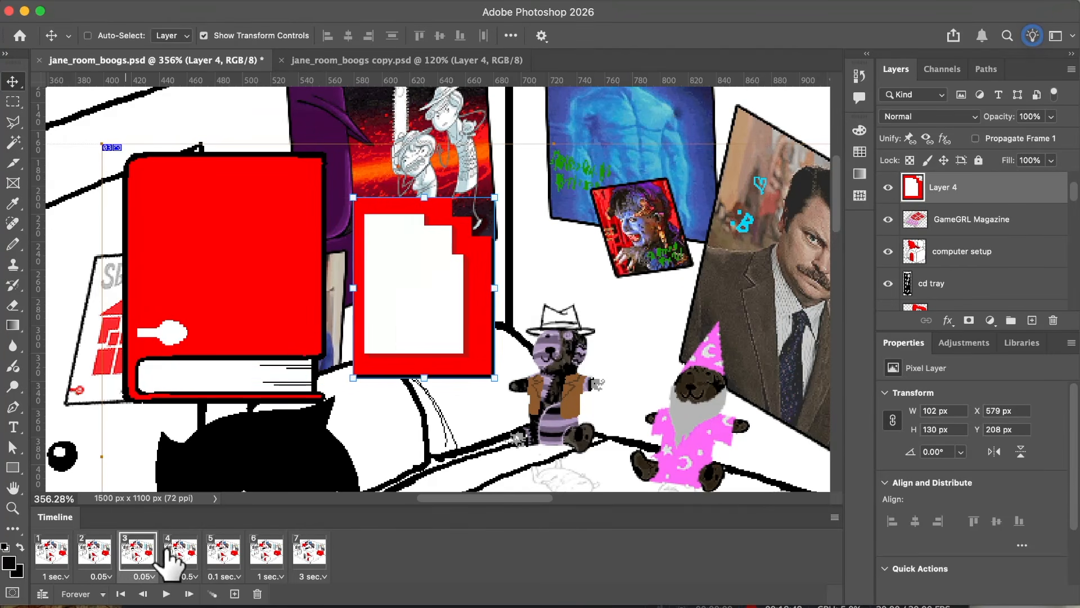
{"action": "left_click", "coordinate": [90, 557]}
{"action": "left_click", "coordinate": [64, 554]}
{"action": "left_click", "coordinate": [95, 554]}
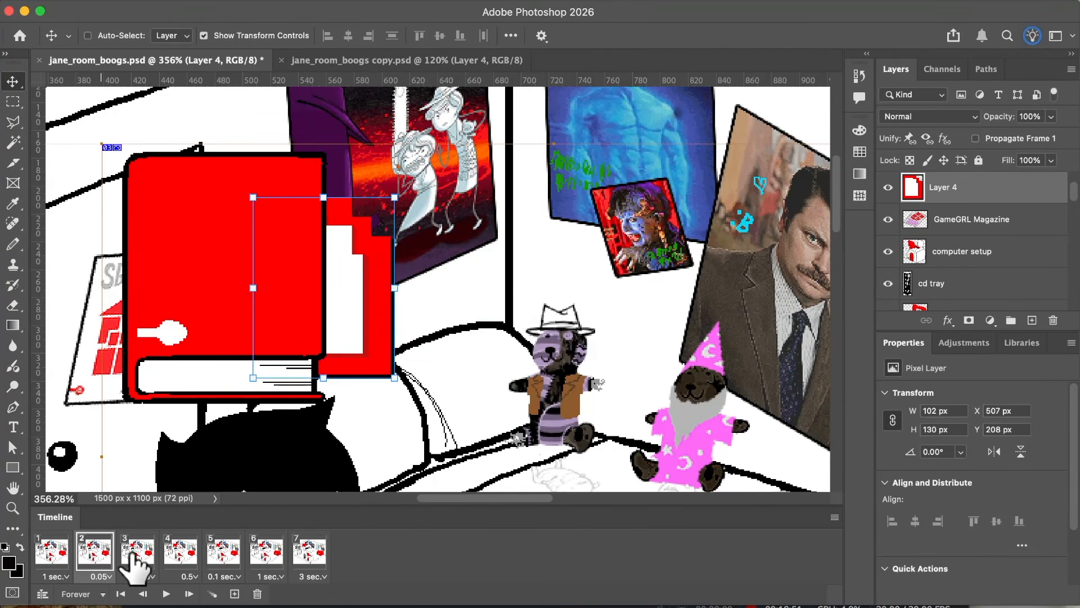
{"action": "left_click", "coordinate": [138, 554]}
{"action": "left_click", "coordinate": [167, 554]}
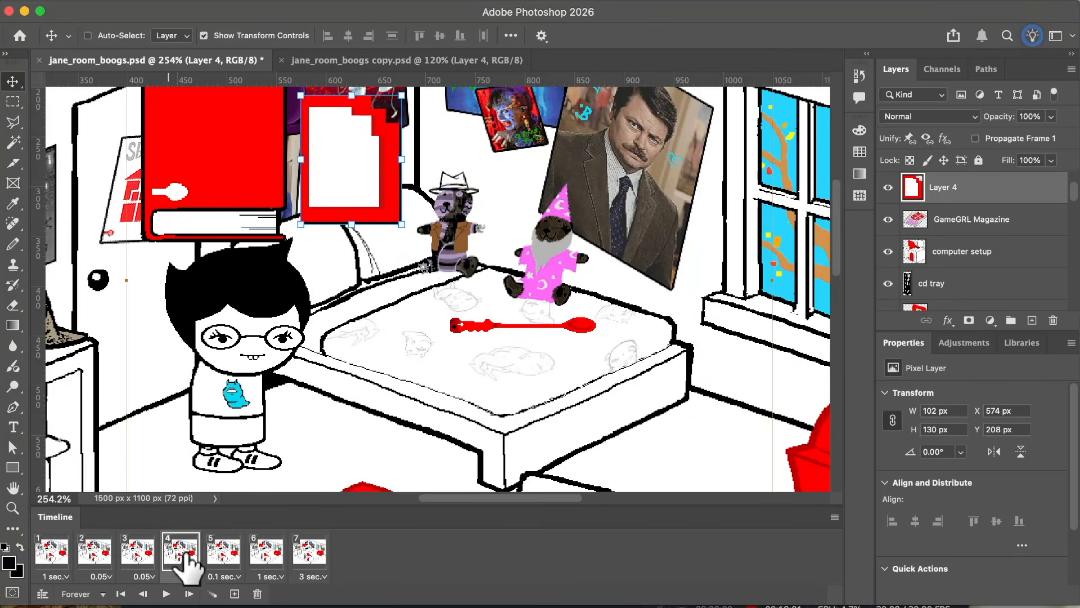
{"action": "left_click", "coordinate": [226, 543]}
{"action": "left_click", "coordinate": [192, 544]}
{"action": "left_click", "coordinate": [218, 545]}
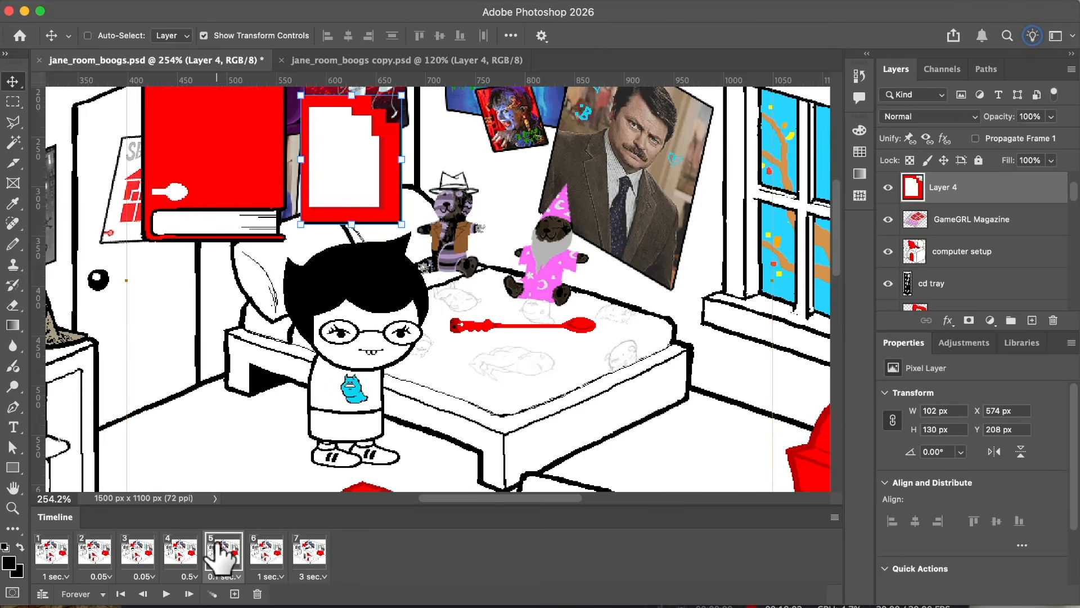
Step: Duplicate the fourth frame and nudge the whole JANE group slightly to the left in the new fifth frame
{"action": "left_click", "coordinate": [179, 550]}
{"action": "left_click", "coordinate": [234, 594]}
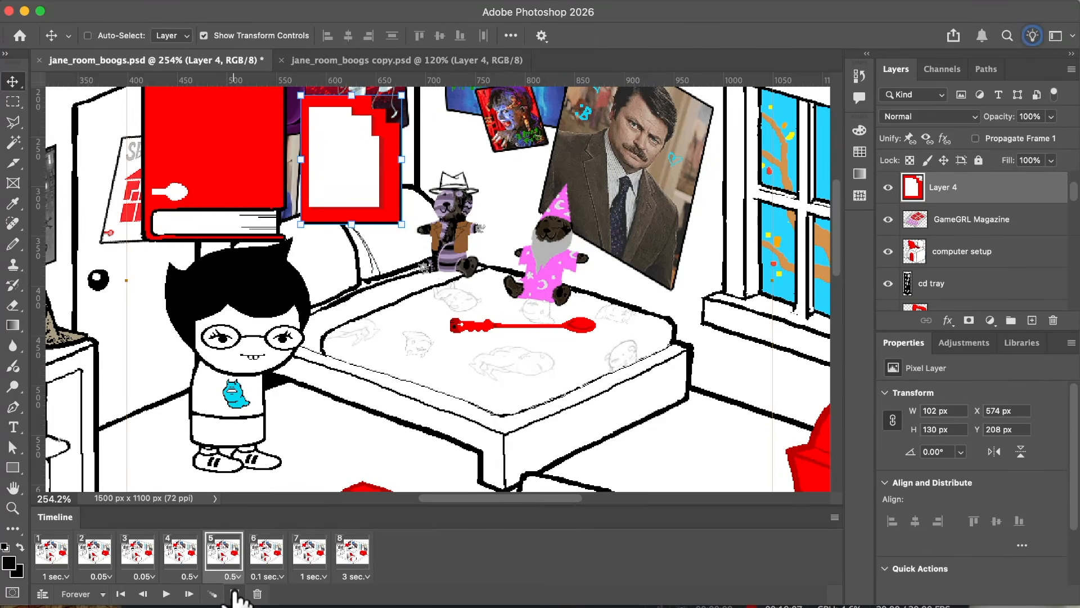
{"action": "left_click", "coordinate": [302, 288], "text": "super"}
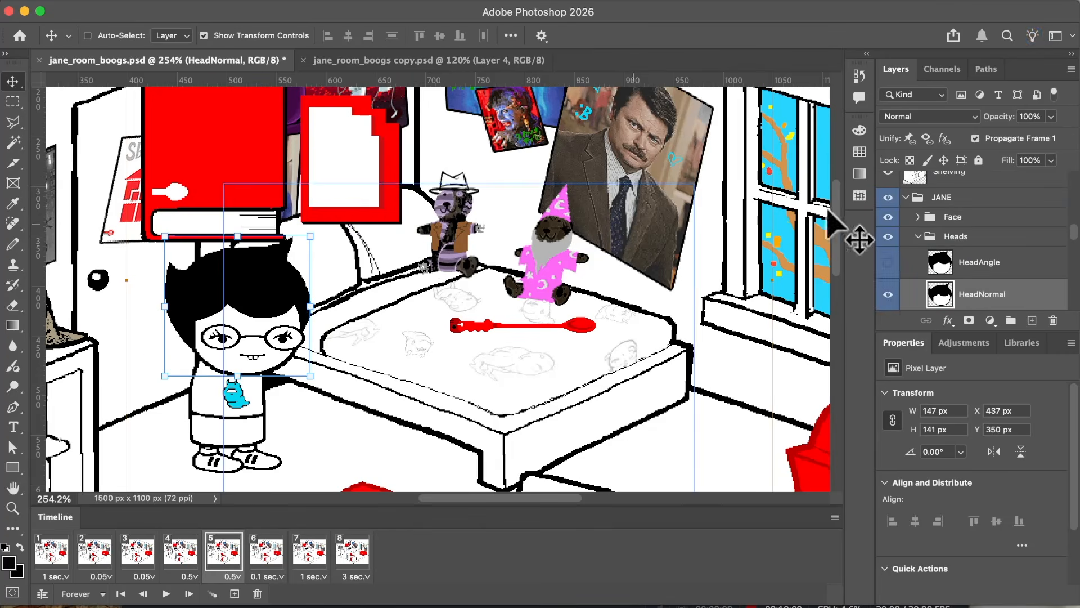
{"action": "left_click", "coordinate": [999, 201]}
{"action": "key", "text": "Left"}
{"action": "key", "text": "Left"}
{"action": "key", "text": "Left"}
{"action": "key", "text": "Left"}
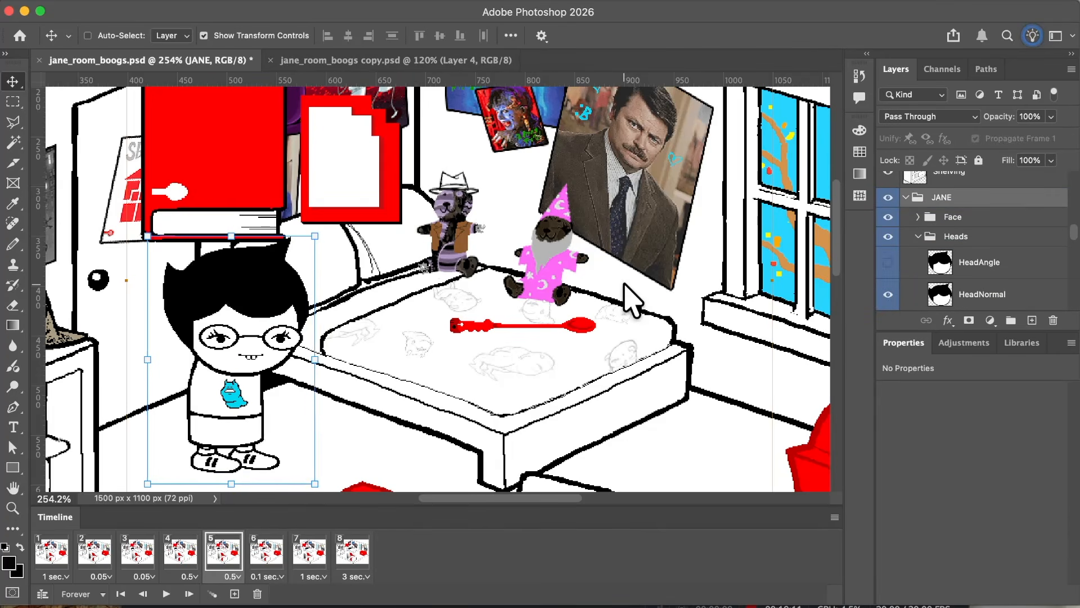
{"action": "key", "text": "Left"}
{"action": "key", "text": "Left"}
{"action": "key", "text": "Left"}
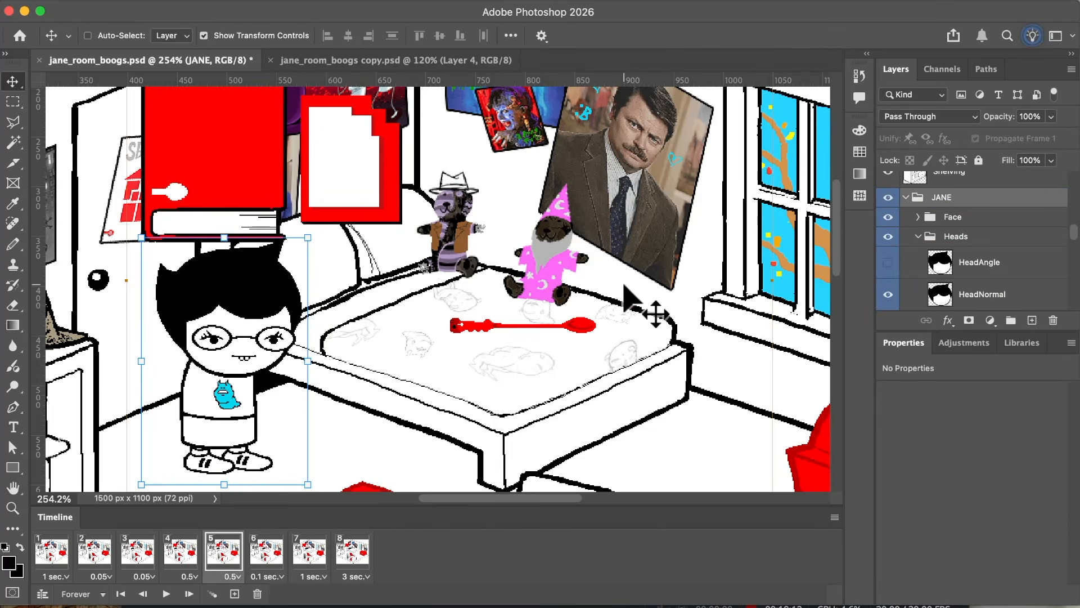
Step: Nudge JANE slightly down in the fifth frame and compare her position with the fourth frame
{"action": "key", "text": "Down"}
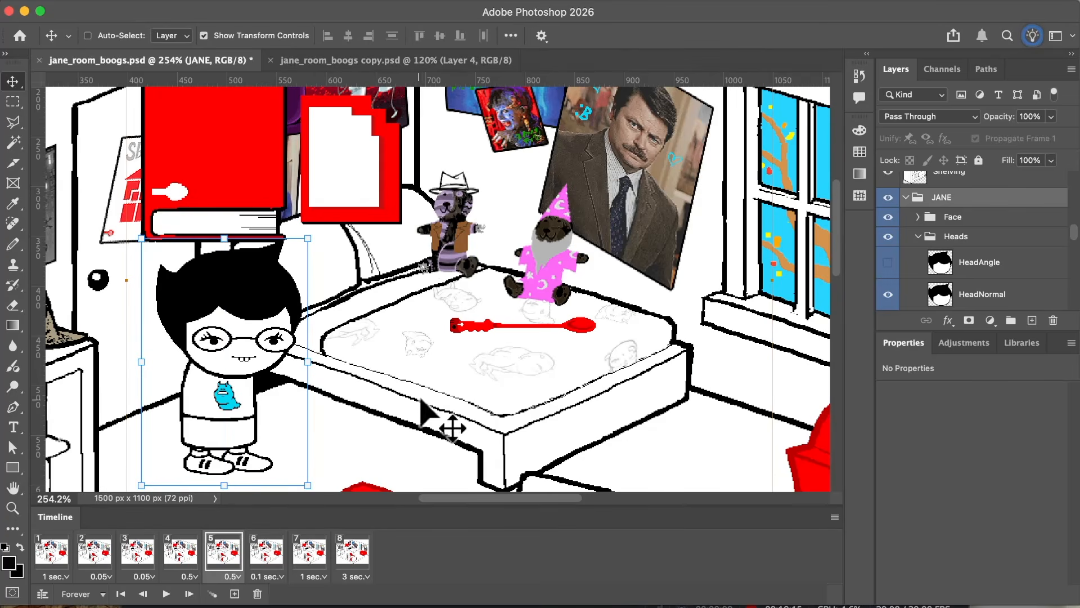
{"action": "left_click", "coordinate": [189, 555]}
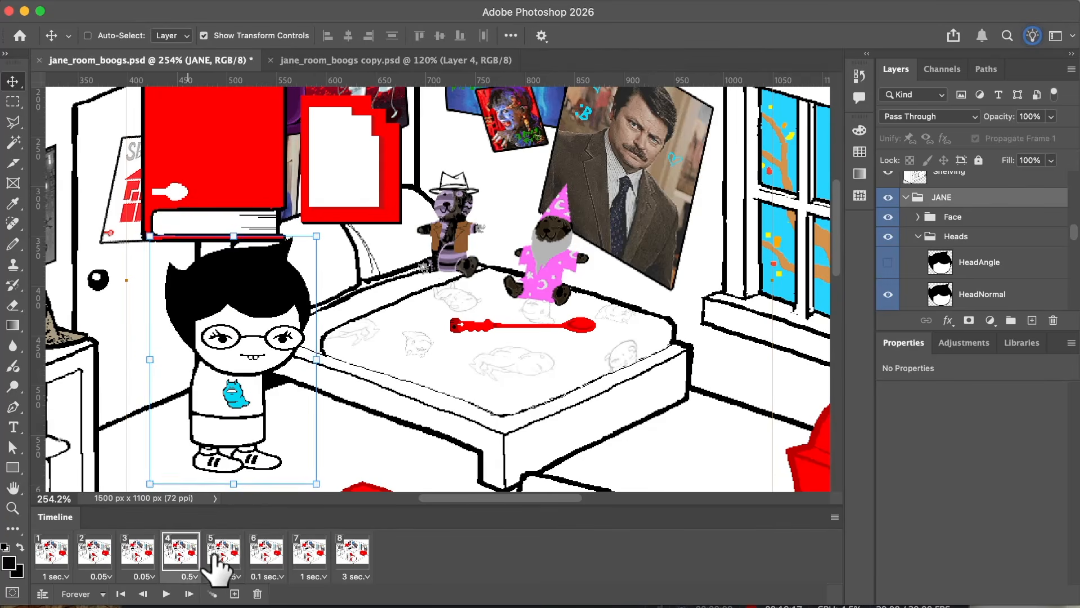
{"action": "left_click", "coordinate": [214, 555]}
{"action": "left_click", "coordinate": [185, 556]}
{"action": "left_click", "coordinate": [208, 556]}
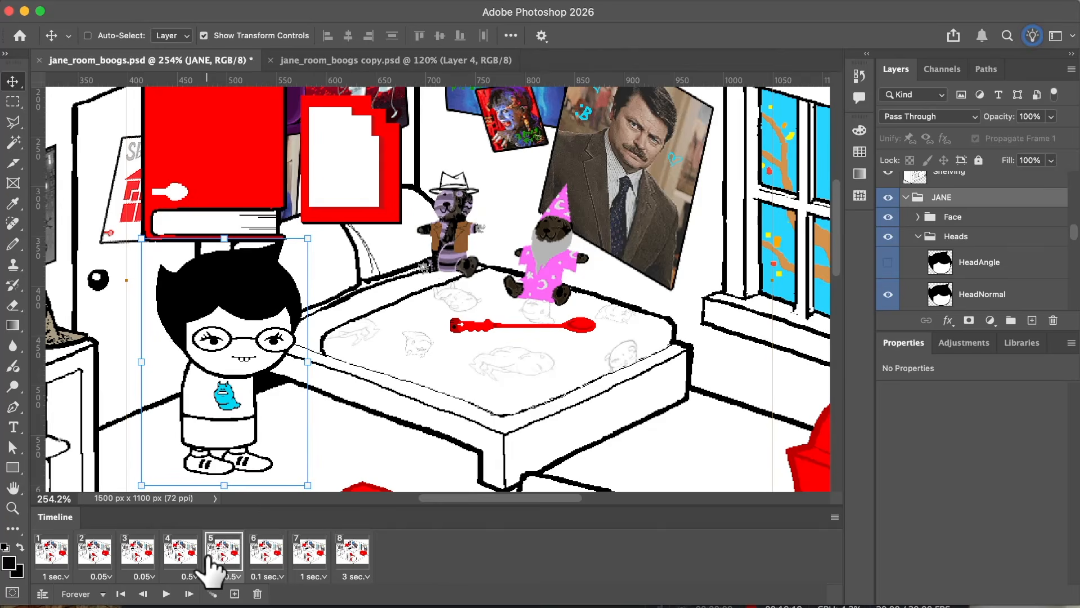
Step: Duplicate the sixth frame, nudge JANE slightly right and up in the original sixth frame, and check it against the preceding frames
{"action": "left_click", "coordinate": [254, 567]}
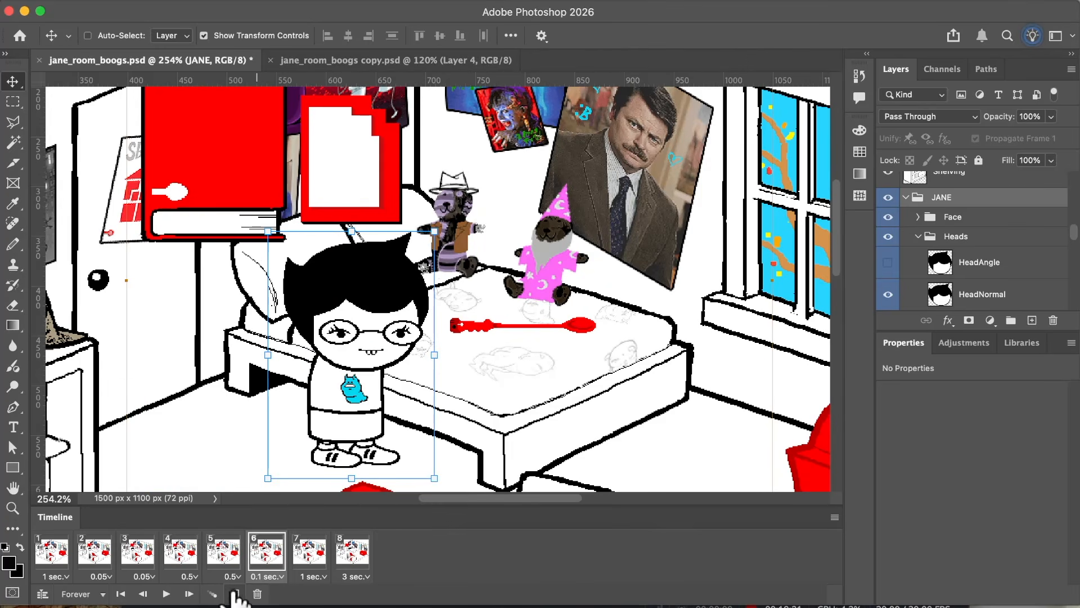
{"action": "left_click", "coordinate": [235, 594]}
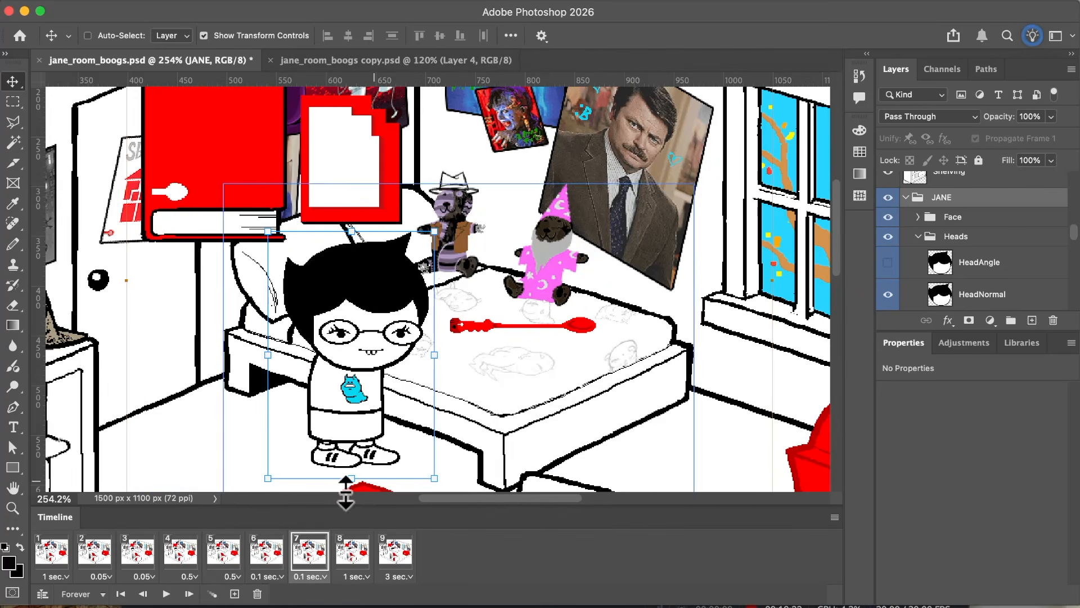
{"action": "left_click", "coordinate": [272, 545]}
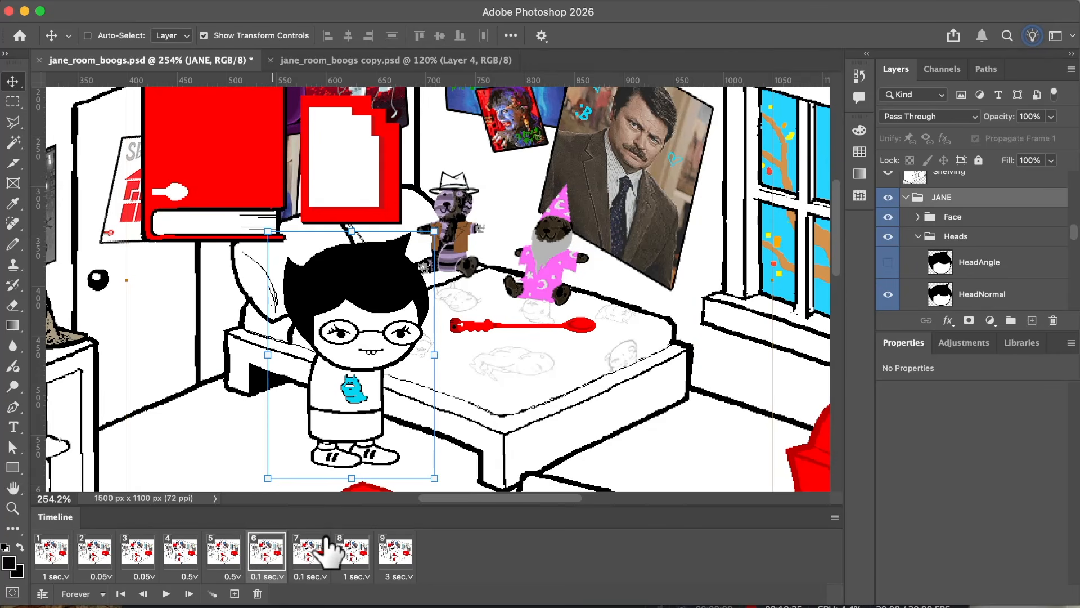
{"action": "key", "text": "Right"}
{"action": "key", "text": "Right"}
{"action": "key", "text": "Right"}
{"action": "key", "text": "Right"}
{"action": "key", "text": "Right"}
{"action": "key", "text": "Right"}
{"action": "key", "text": "Right"}
{"action": "key", "text": "Right"}
{"action": "key", "text": "Up"}
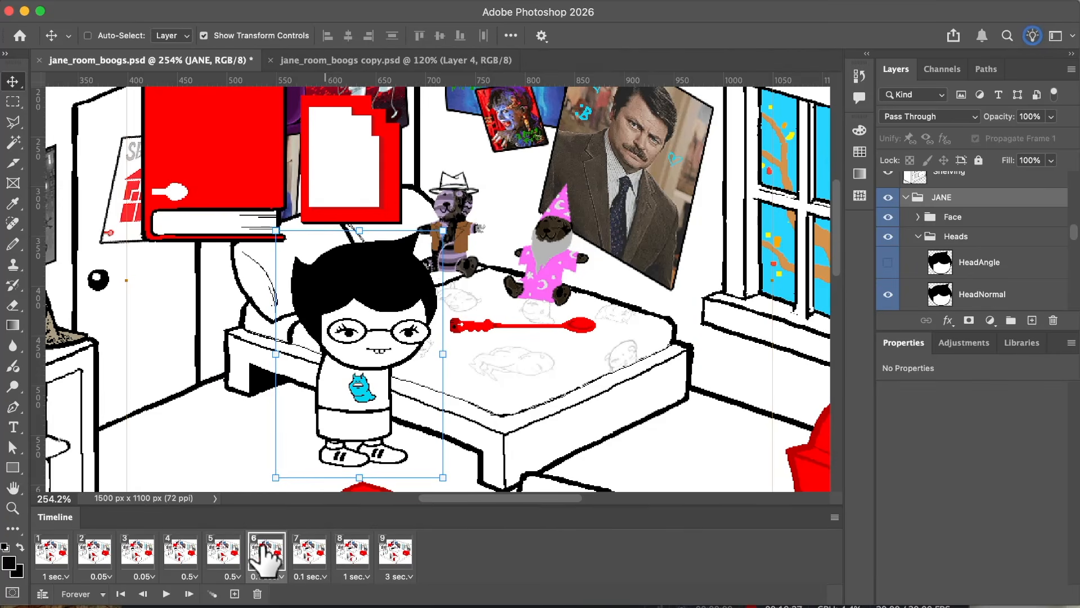
{"action": "left_click", "coordinate": [180, 554]}
{"action": "left_click", "coordinate": [225, 557]}
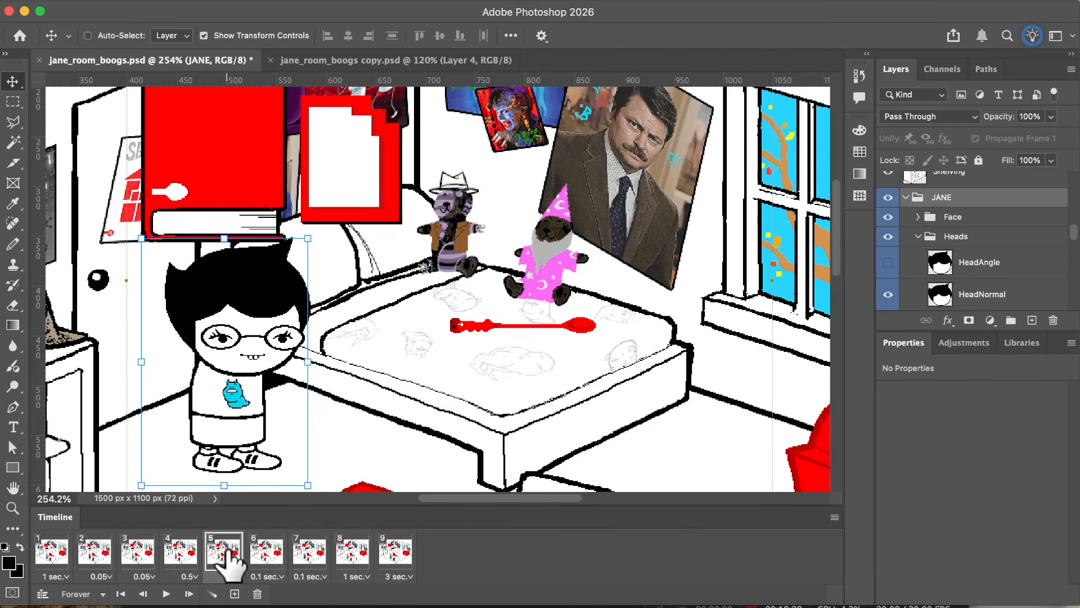
{"action": "left_click", "coordinate": [274, 558]}
Step: Set the delay of the fifth and sixth frames to 0.05 seconds
{"action": "left_click", "coordinate": [231, 547], "text": "super"}
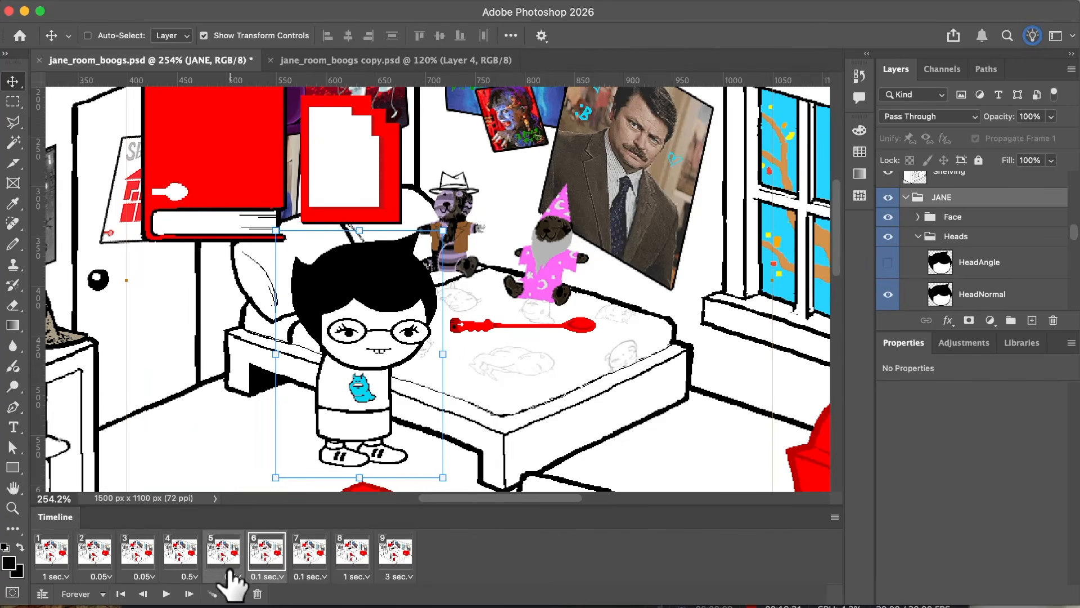
{"action": "left_click", "coordinate": [229, 570]}
{"action": "left_click", "coordinate": [231, 562]}
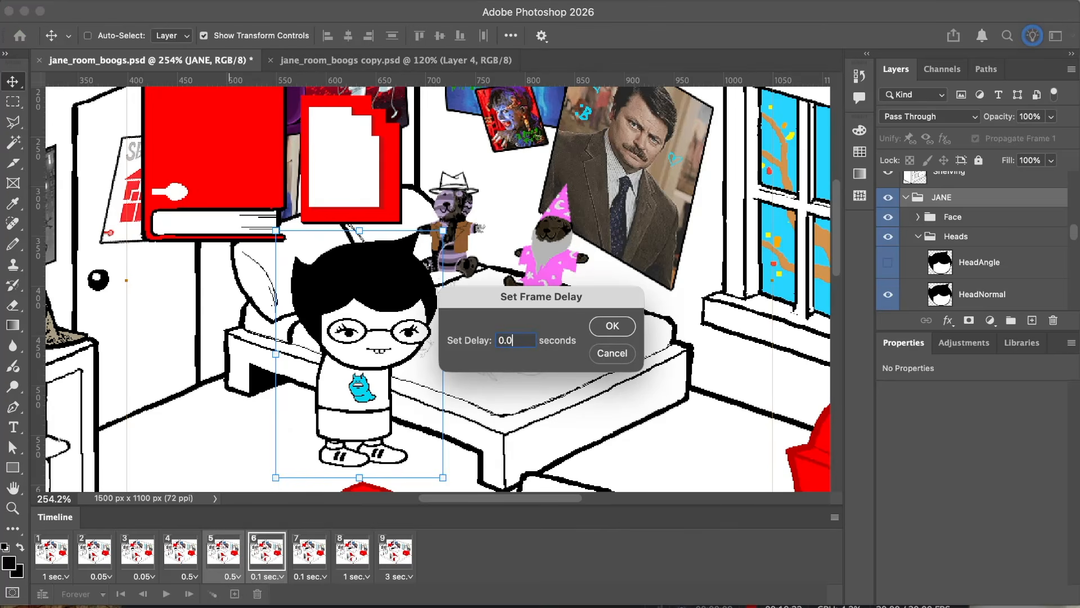
{"action": "type", "text": "0.05"}
{"action": "key", "text": "Return"}
Step: Review JANE's motion from the fourth through the eighth frame, repeatedly comparing the sixth and seventh frames
{"action": "left_click", "coordinate": [180, 554]}
{"action": "left_click", "coordinate": [224, 555]}
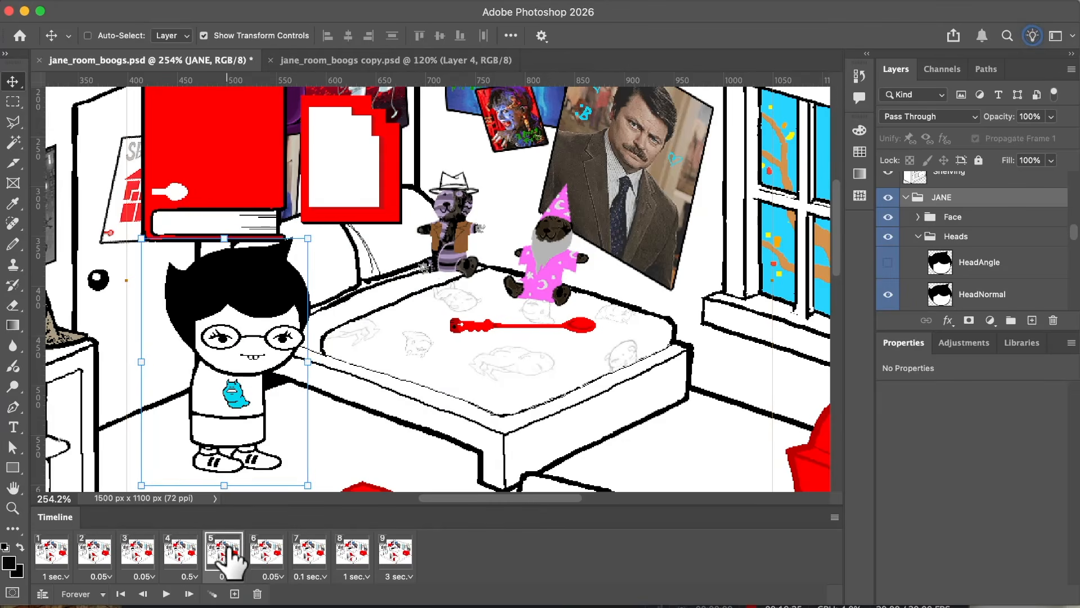
{"action": "left_click", "coordinate": [269, 552]}
{"action": "left_click", "coordinate": [307, 554]}
{"action": "scroll", "coordinate": [427, 439], "scroll_direction": "right", "scroll_amount": 3}
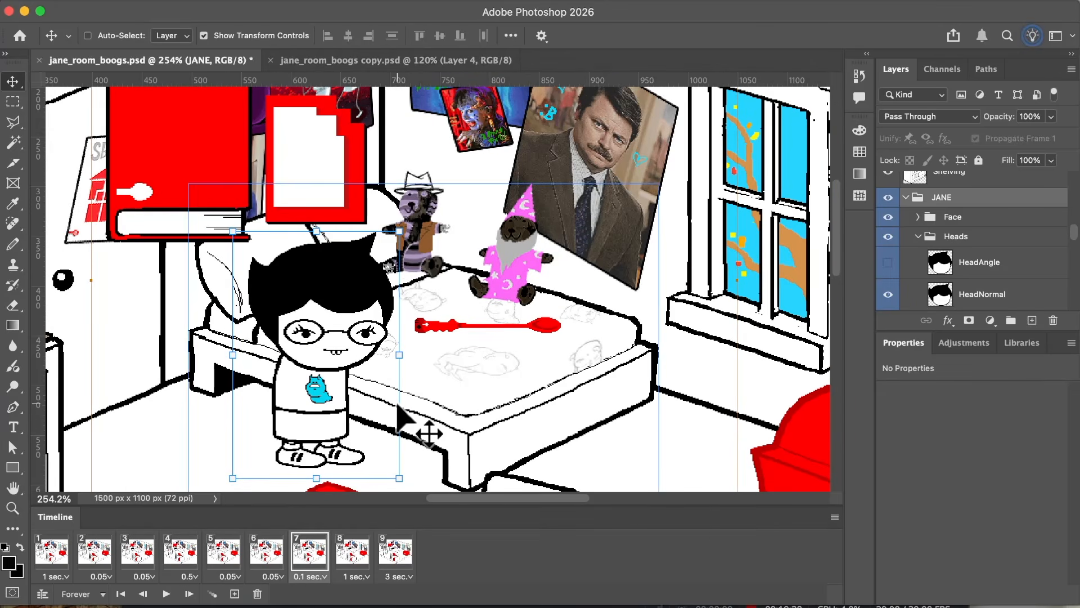
{"action": "scroll", "coordinate": [424, 430], "scroll_direction": "up", "scroll_amount": 2}
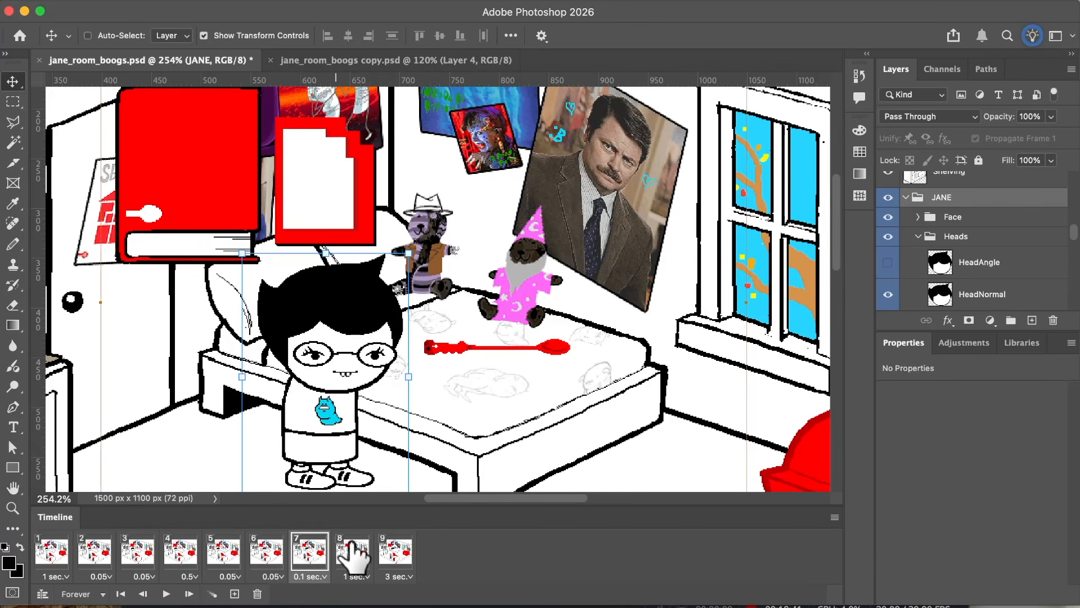
{"action": "left_click", "coordinate": [351, 554]}
{"action": "left_click", "coordinate": [285, 556]}
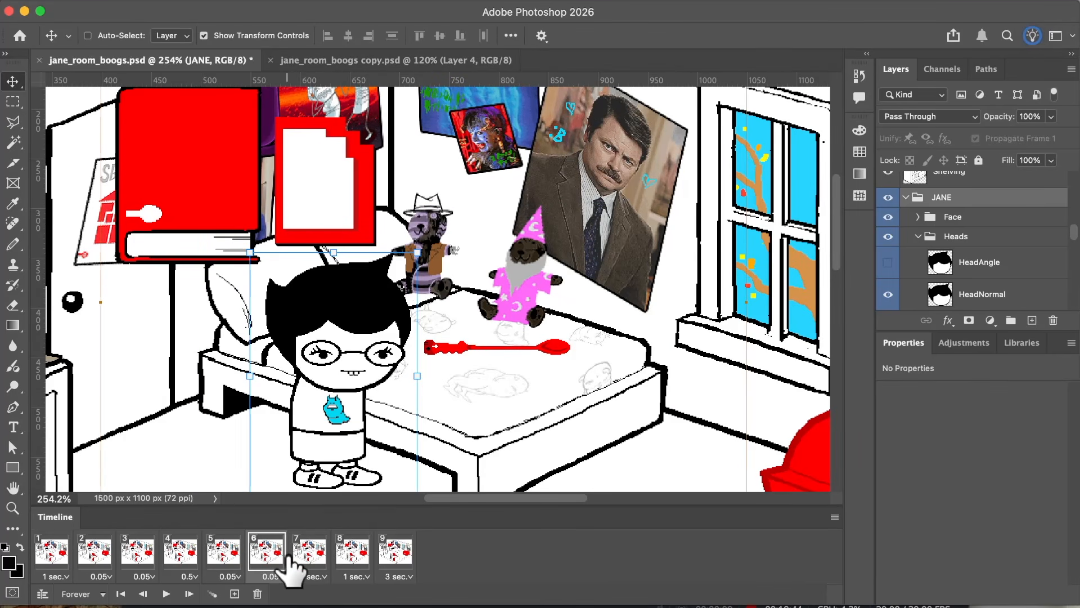
{"action": "left_click", "coordinate": [309, 552]}
{"action": "left_click", "coordinate": [269, 551]}
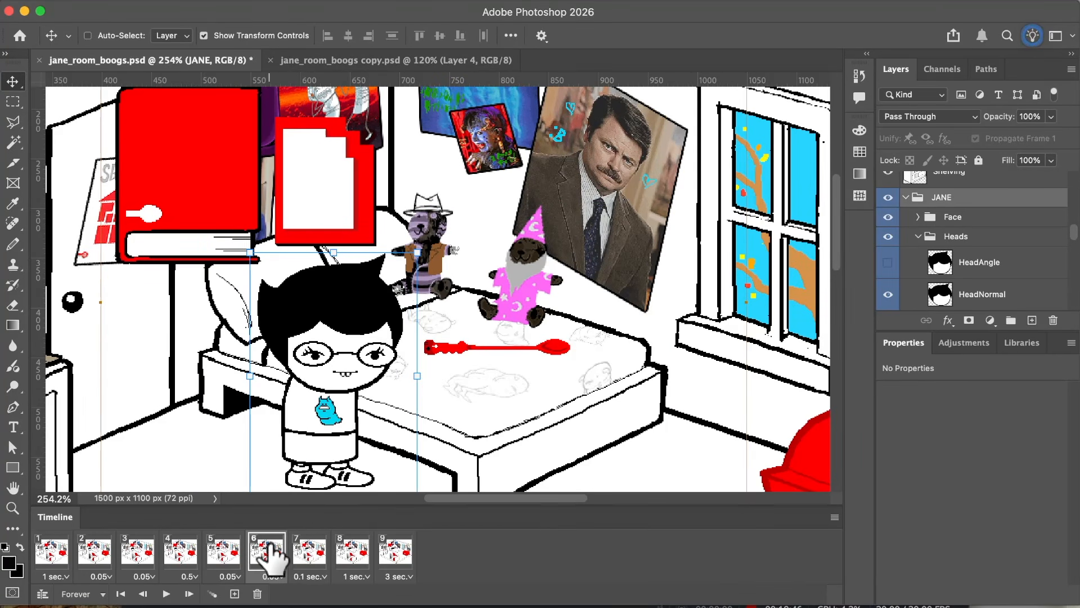
{"action": "left_click", "coordinate": [313, 554]}
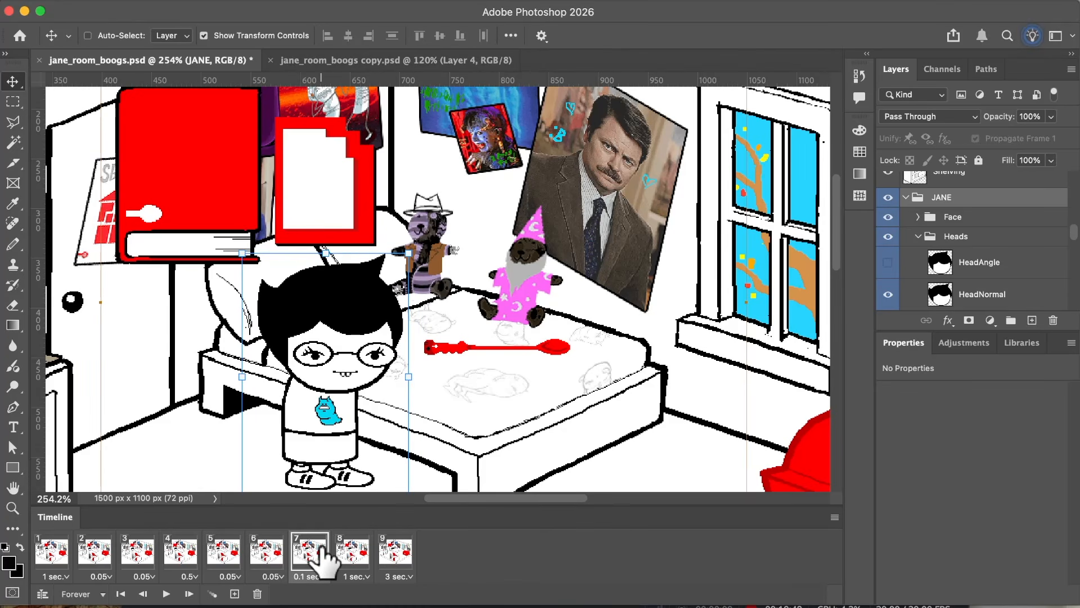
Step: Duplicate the seventh frame, shift the bed spoon to X 730 px, Y 431 px in the new eighth frame, and compare both frames
{"action": "left_click", "coordinate": [234, 594]}
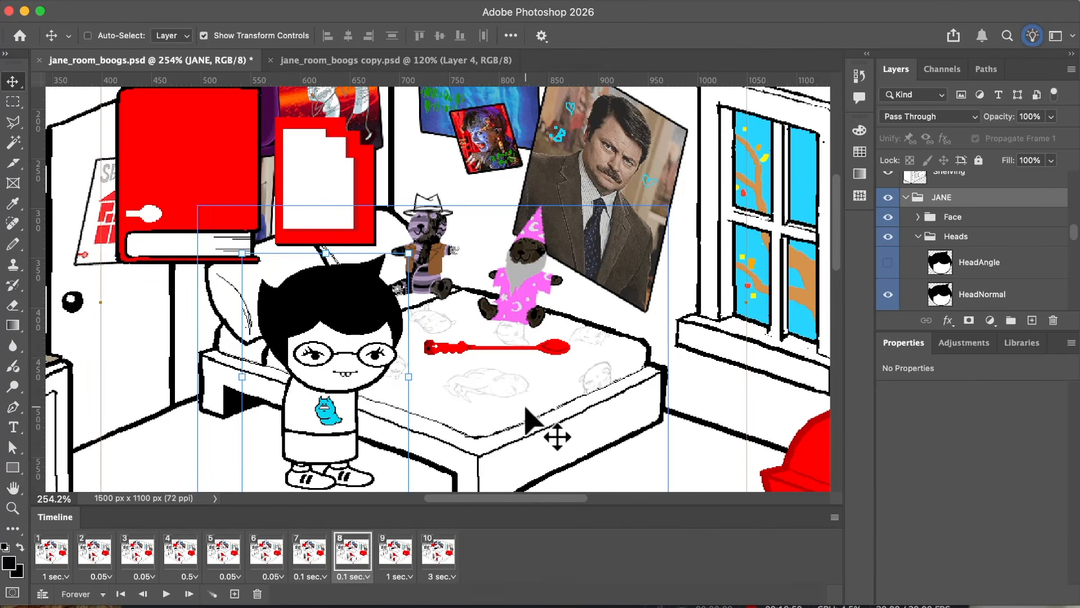
{"action": "left_click", "coordinate": [554, 347], "text": "super"}
{"action": "left_click_drag", "start_coordinate": [554, 347], "coordinate": [619, 352]}
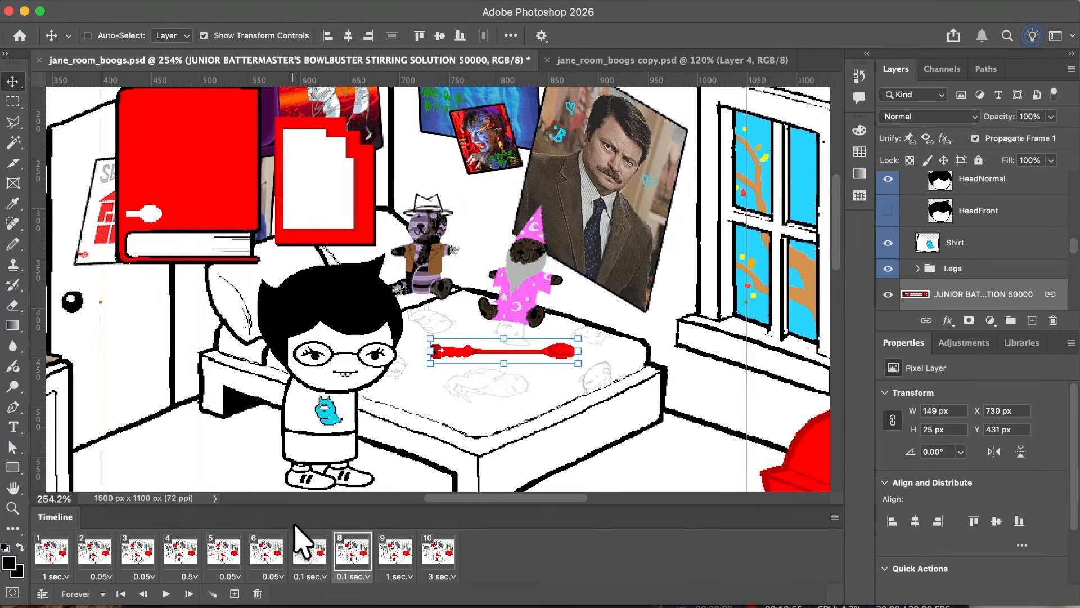
{"action": "left_click", "coordinate": [307, 546]}
{"action": "left_click", "coordinate": [348, 547]}
{"action": "left_click", "coordinate": [308, 550]}
{"action": "left_click", "coordinate": [348, 554]}
{"action": "left_click", "coordinate": [307, 554]}
{"action": "left_click", "coordinate": [349, 554]}
Step: Duplicate the eighth frame and move the spoon 73 px left and 59 px up in the new ninth frame
{"action": "left_click", "coordinate": [235, 594]}
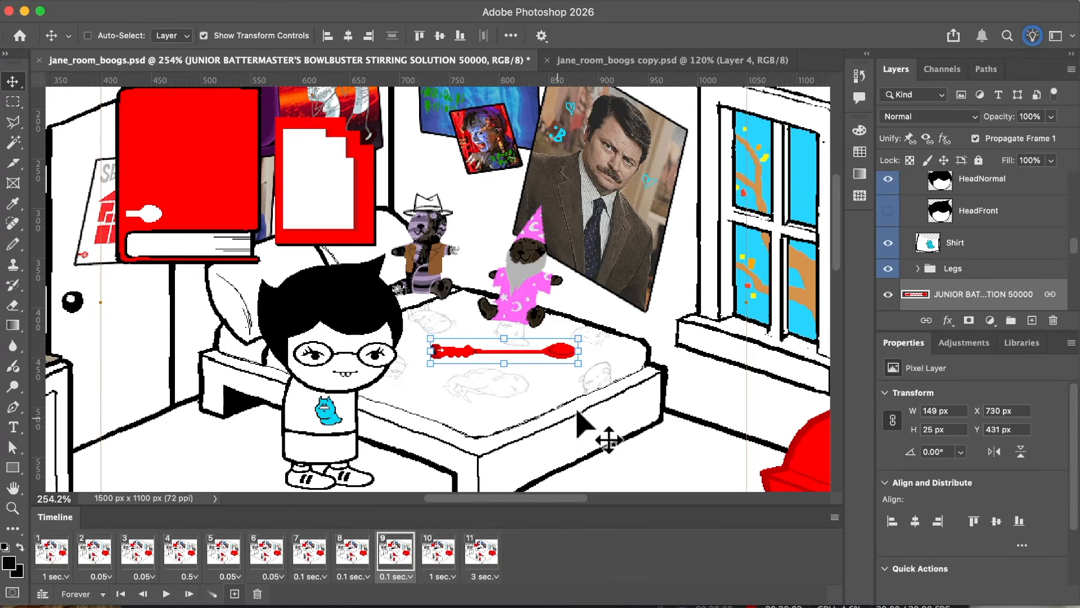
{"action": "left_click_drag", "start_coordinate": [609, 417], "coordinate": [544, 364]}
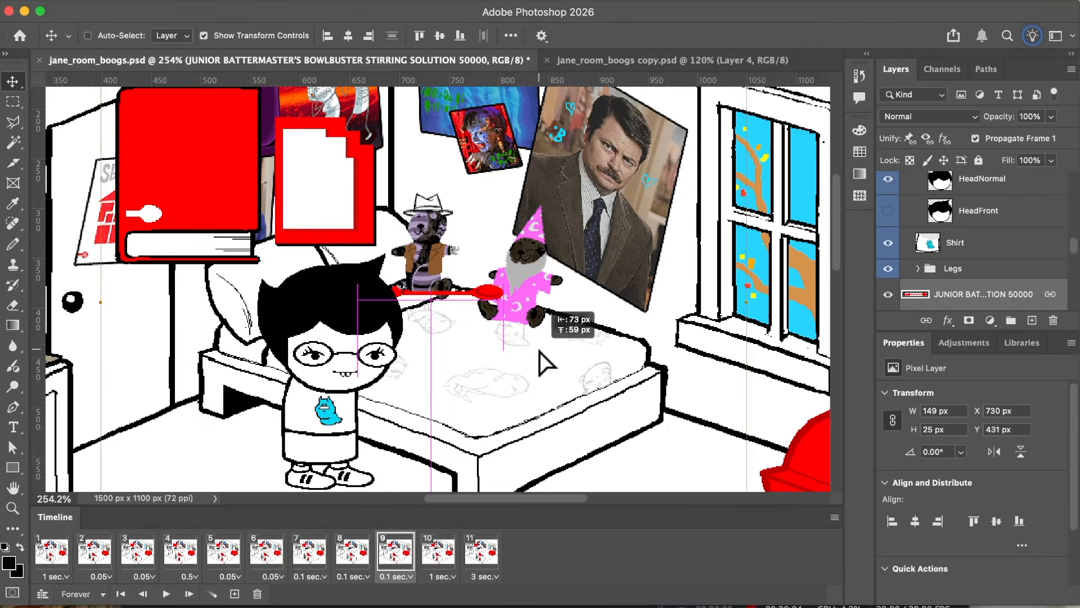
{"action": "left_click", "coordinate": [353, 554]}
Step: Duplicate the tenth frame, where the spoon appears on the card, and return to the original
{"action": "left_click", "coordinate": [434, 551]}
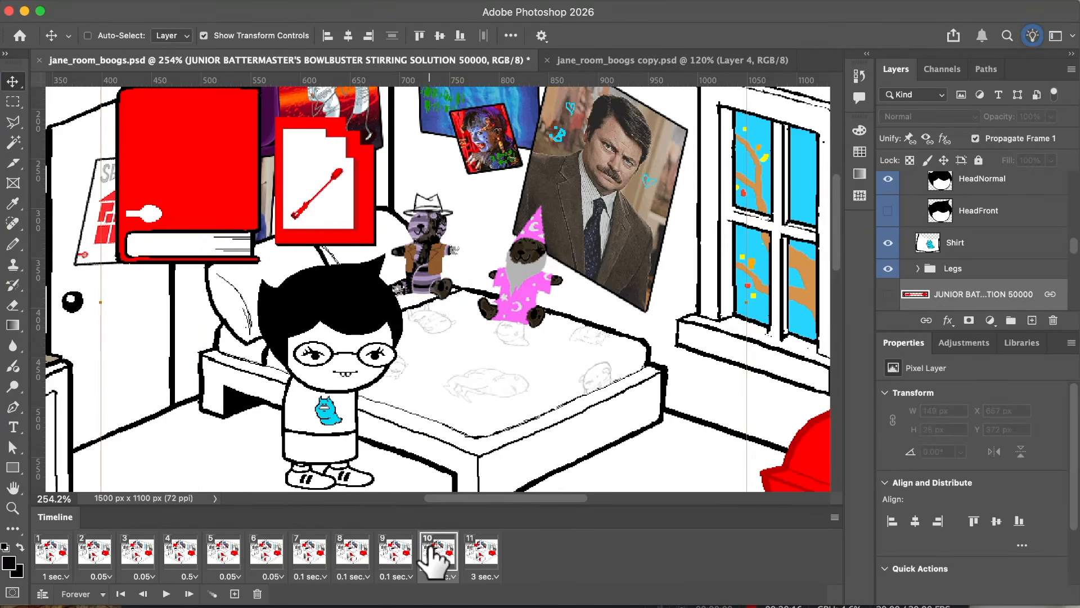
{"action": "scroll", "coordinate": [488, 344], "scroll_direction": "up", "scroll_amount": 2}
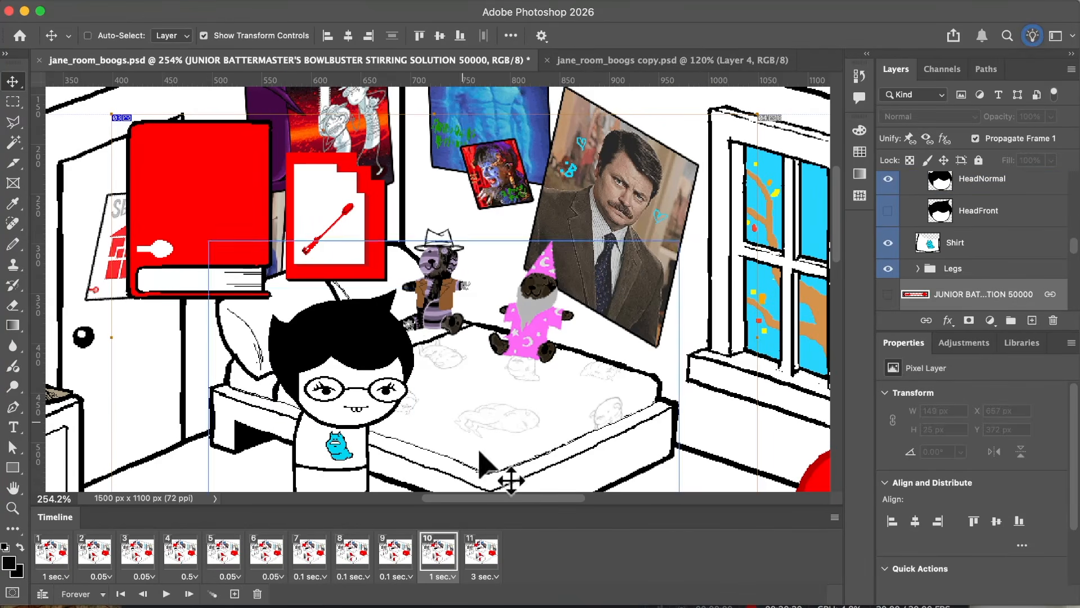
{"action": "left_click", "coordinate": [235, 593]}
{"action": "left_click", "coordinate": [436, 554]}
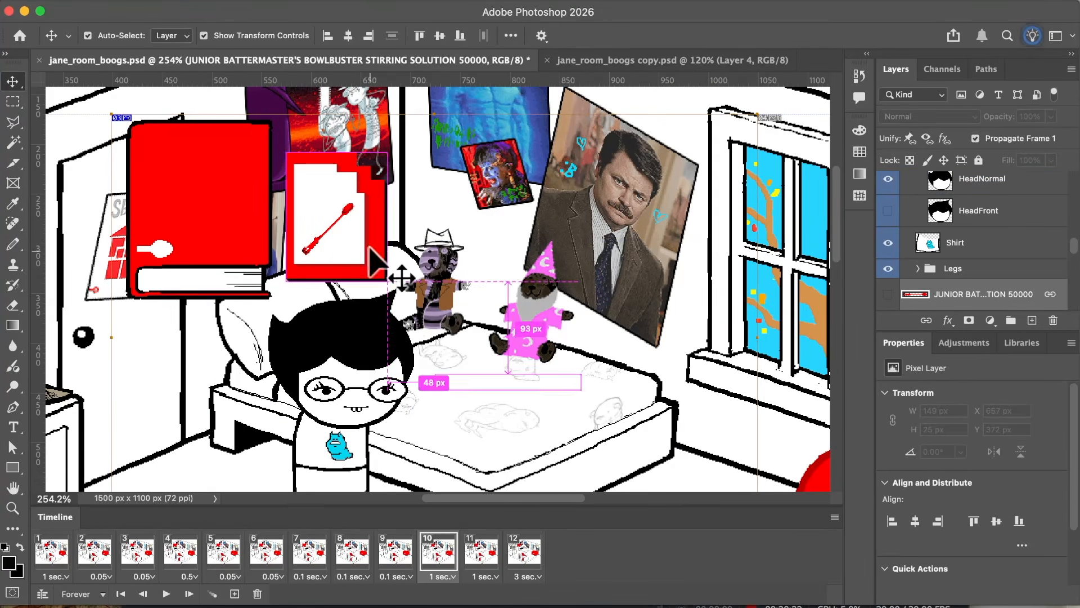
Step: Shift the card (Layer 4) together with the spoon copy layer 10 px left and 10 px up in the tenth frame
{"action": "left_click", "coordinate": [355, 248], "text": "super"}
{"action": "left_click", "coordinate": [347, 207], "text": "shift+super"}
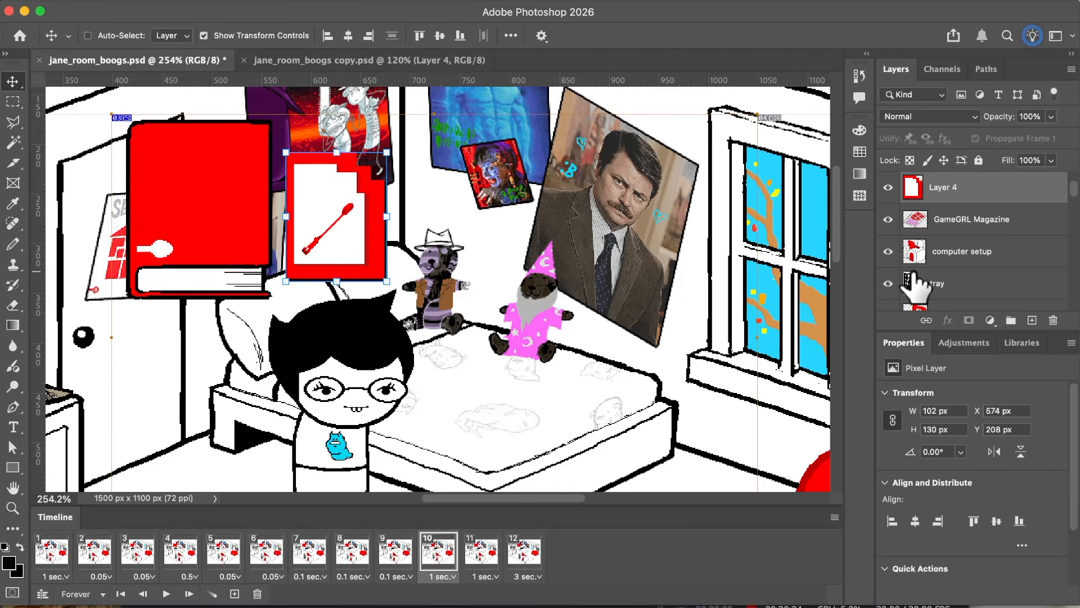
{"action": "scroll", "coordinate": [913, 274], "scroll_direction": "up", "scroll_amount": 3}
{"action": "left_click", "coordinate": [976, 244]}
{"action": "left_click", "coordinate": [986, 218], "text": "shift"}
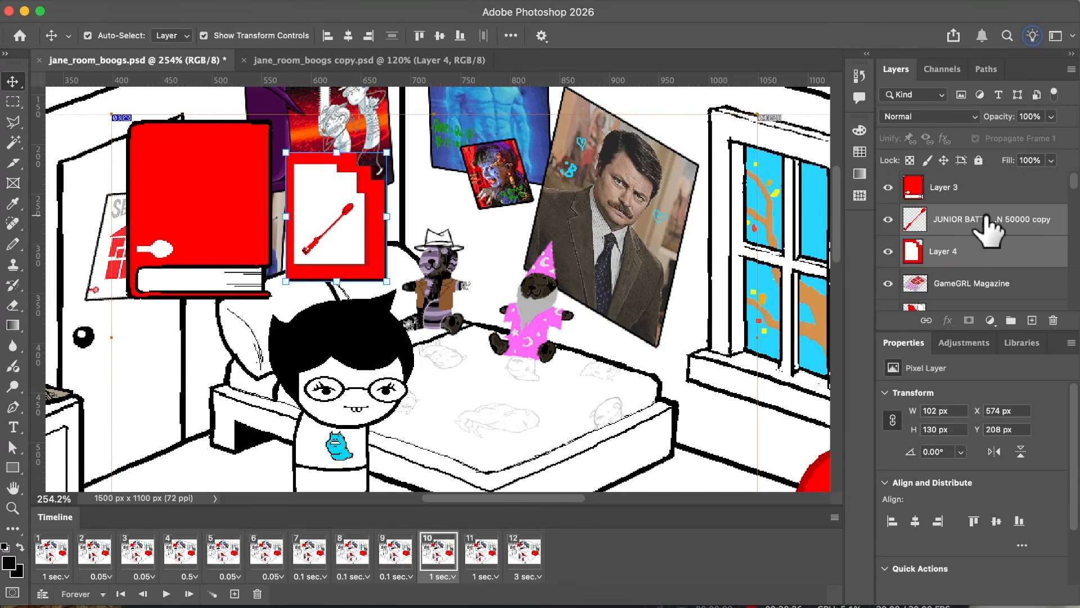
{"action": "left_click", "coordinate": [958, 283]}
{"action": "key", "text": "shift+Left"}
{"action": "key", "text": "shift+Up"}
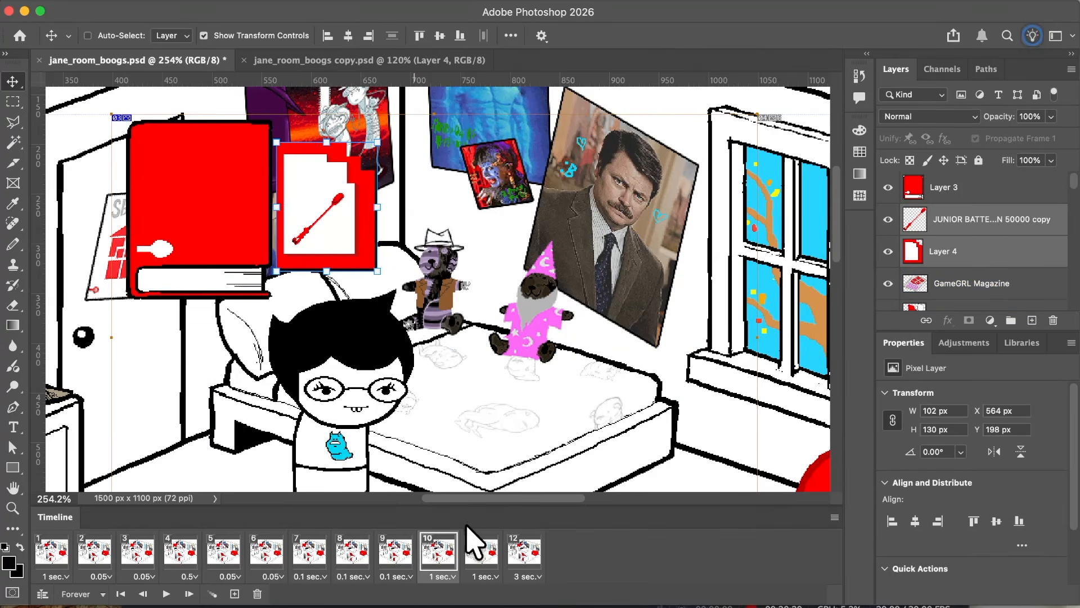
{"action": "scroll", "coordinate": [481, 453], "scroll_direction": "down", "scroll_amount": 1}
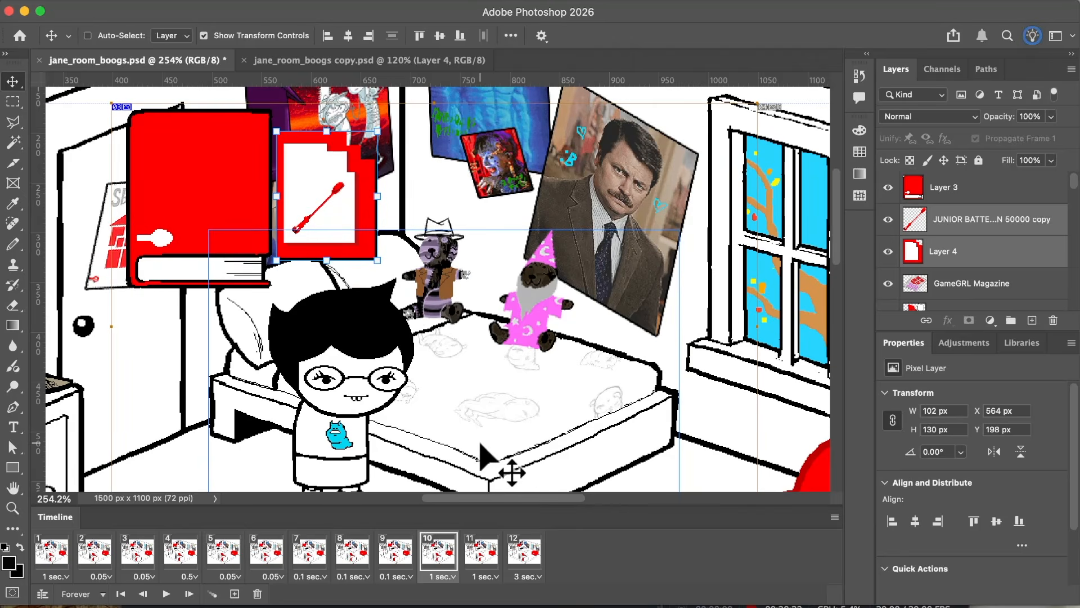
{"action": "scroll", "coordinate": [481, 452], "scroll_direction": "up", "scroll_amount": 1}
Step: Duplicate the eleventh frame, offset the card and its spoon to X 577 px, Y 211 px in the original, and compare frames ten to twelve
{"action": "left_click", "coordinate": [482, 554]}
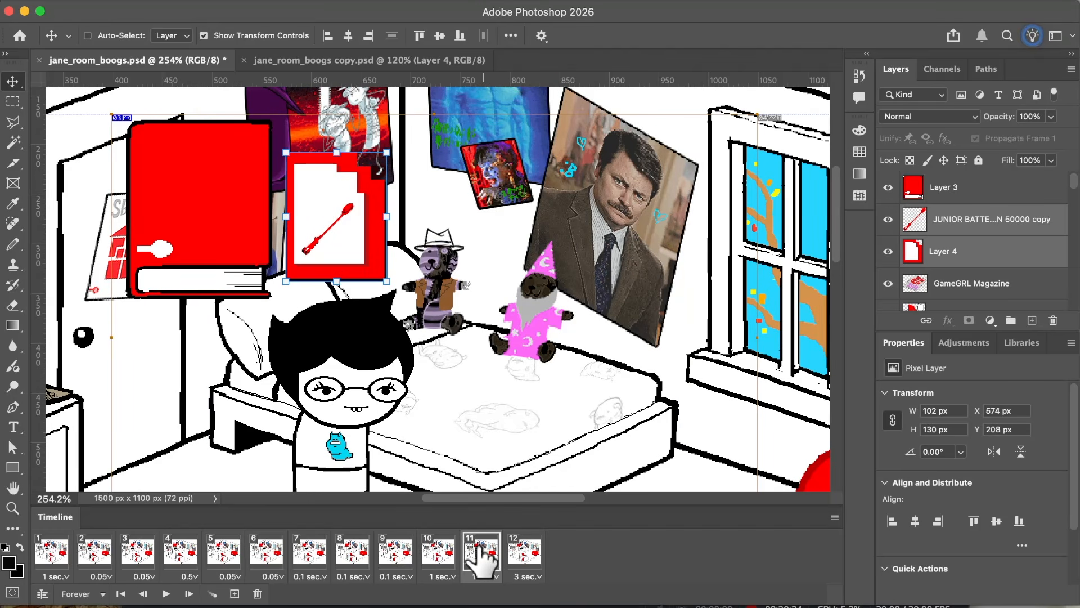
{"action": "left_click", "coordinate": [235, 593]}
{"action": "left_click", "coordinate": [478, 554]}
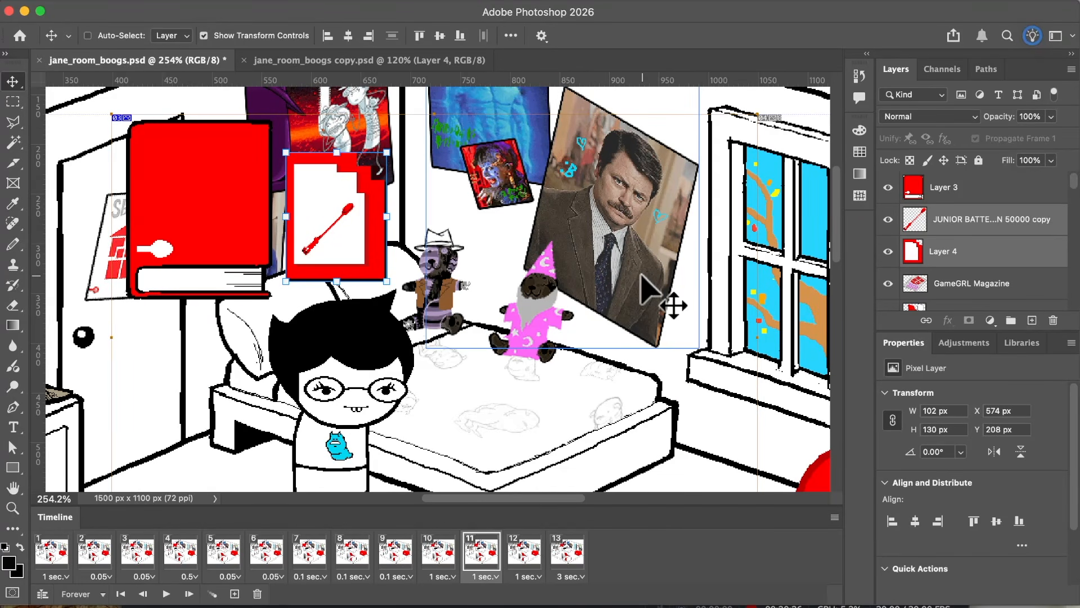
{"action": "left_click", "coordinate": [437, 554]}
{"action": "left_click", "coordinate": [476, 552]}
{"action": "left_click", "coordinate": [513, 552]}
{"action": "left_click", "coordinate": [439, 551]}
{"action": "left_click", "coordinate": [476, 552]}
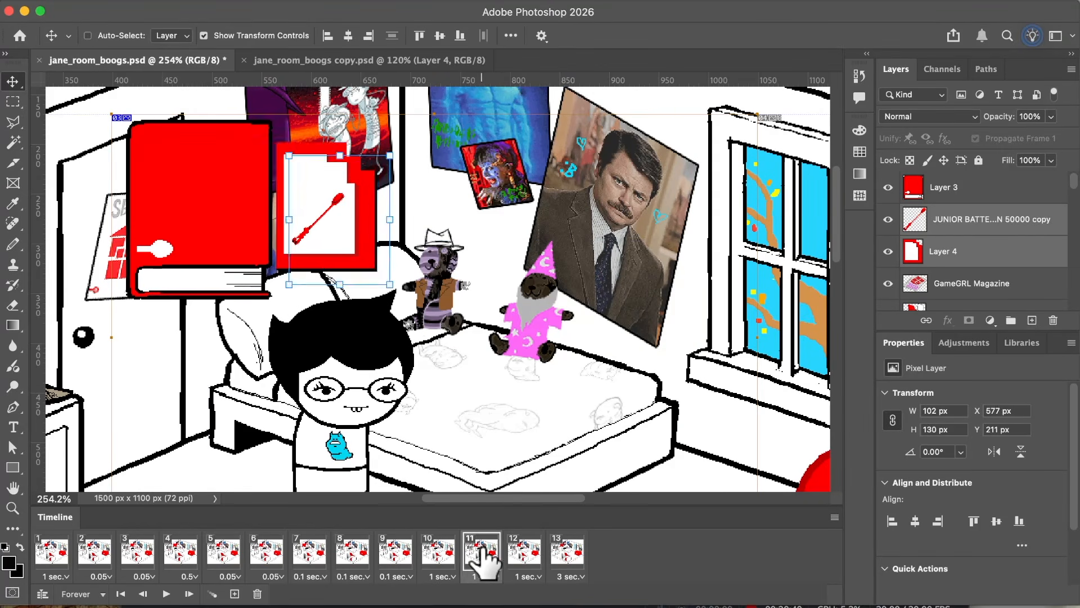
{"action": "left_click", "coordinate": [513, 549]}
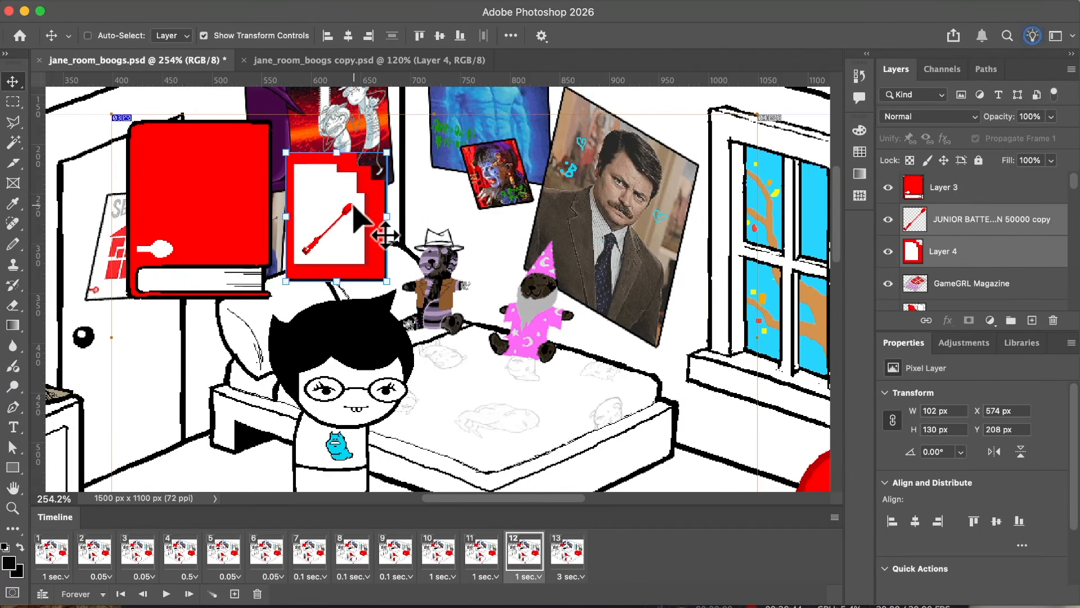
Step: Set the delay of the eighth through eleventh frames to 0.05 seconds
{"action": "left_click", "coordinate": [466, 553]}
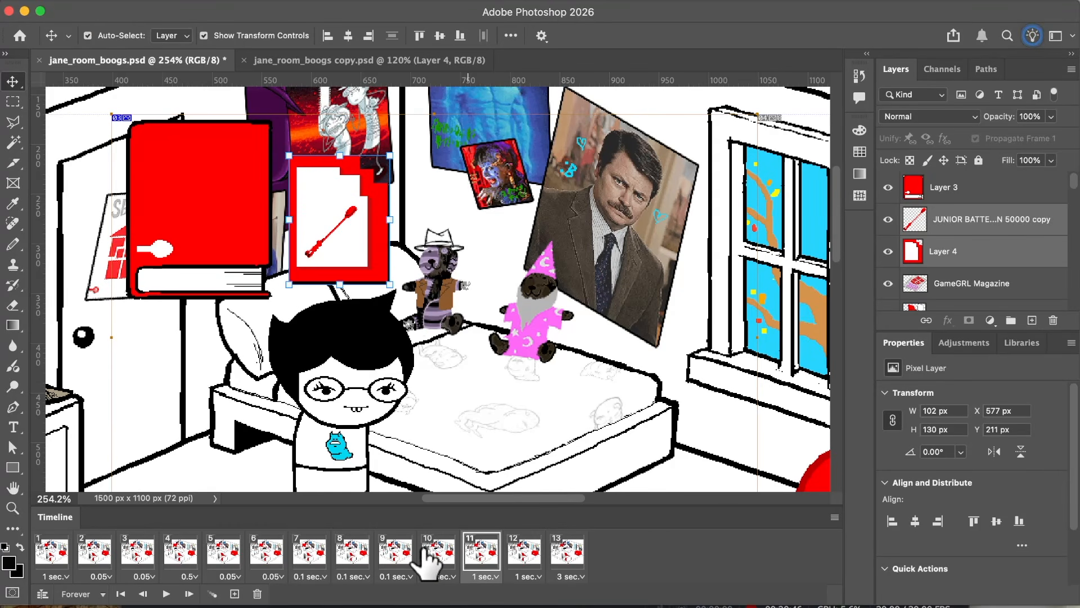
{"action": "left_click", "coordinate": [356, 576]}
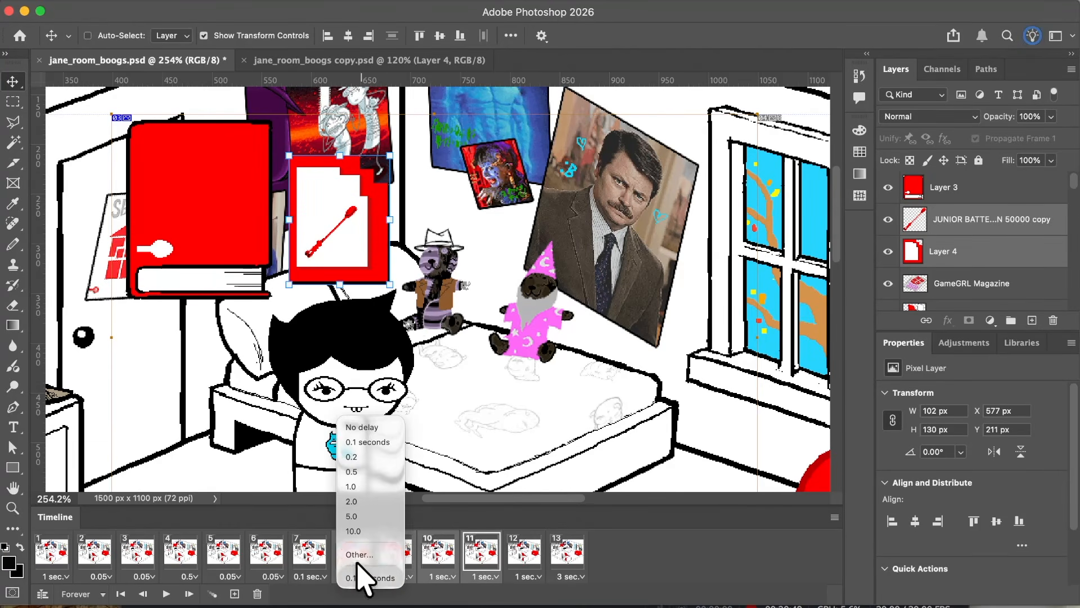
{"action": "left_click", "coordinate": [355, 560]}
{"action": "key", "text": "Return"}
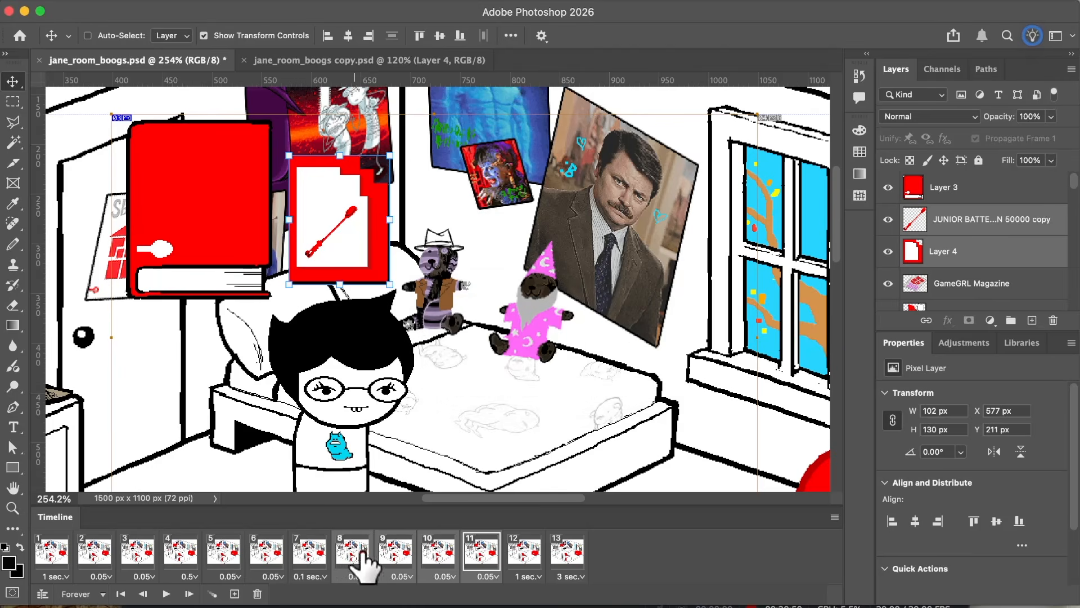
{"action": "left_click", "coordinate": [477, 554]}
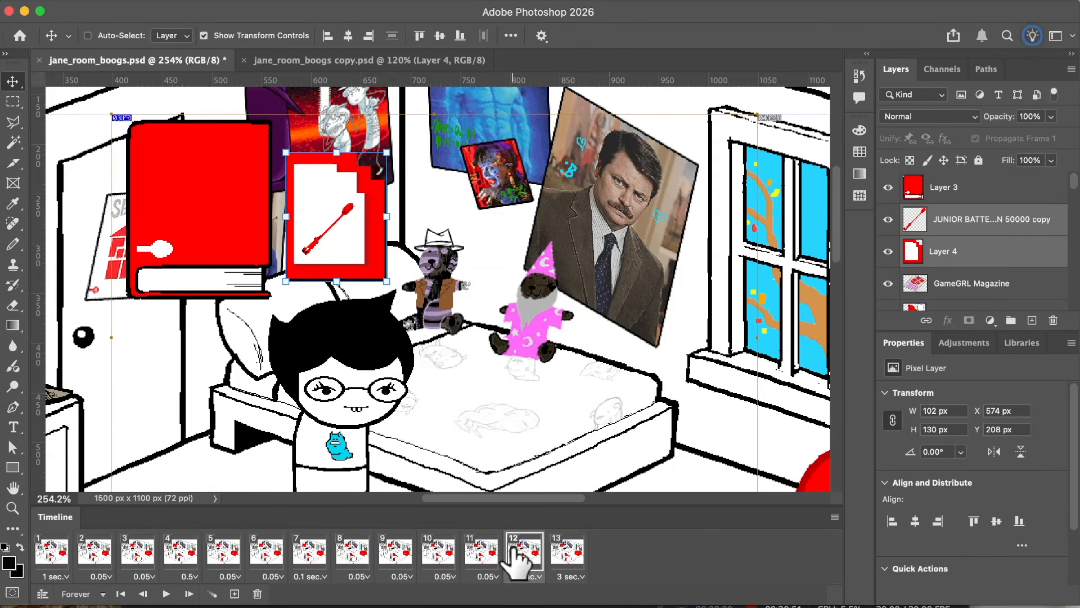
Step: Step through the existing frames from the first to the twelfth to check the motion of JANE, the spoon and the card
{"action": "left_click", "coordinate": [304, 554]}
{"action": "left_click", "coordinate": [357, 554]}
{"action": "left_click", "coordinate": [406, 553]}
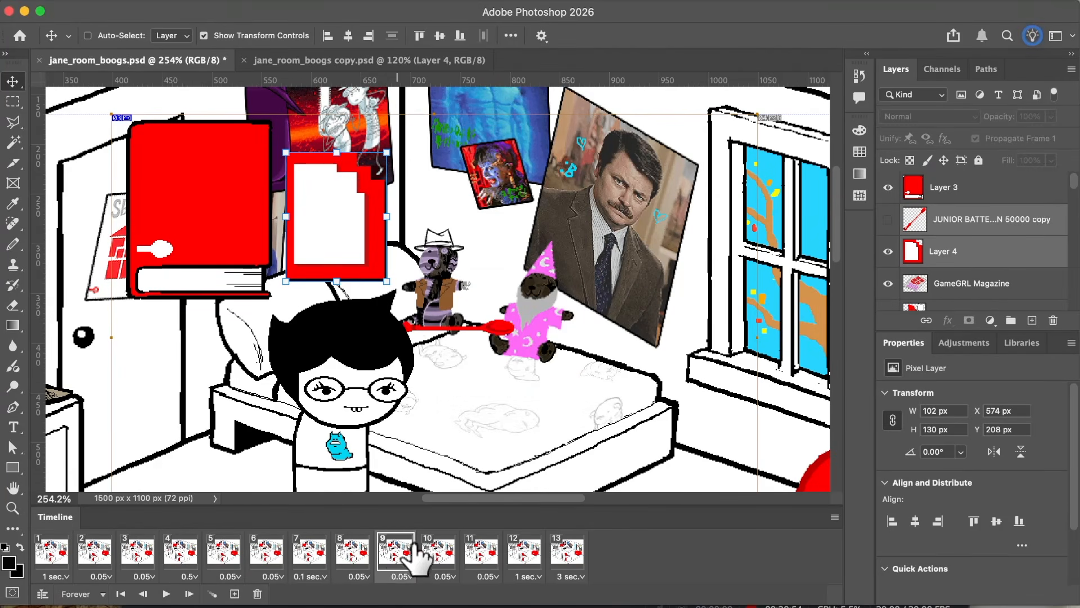
{"action": "left_click", "coordinate": [444, 551]}
{"action": "left_click", "coordinate": [498, 548]}
{"action": "left_click", "coordinate": [520, 548]}
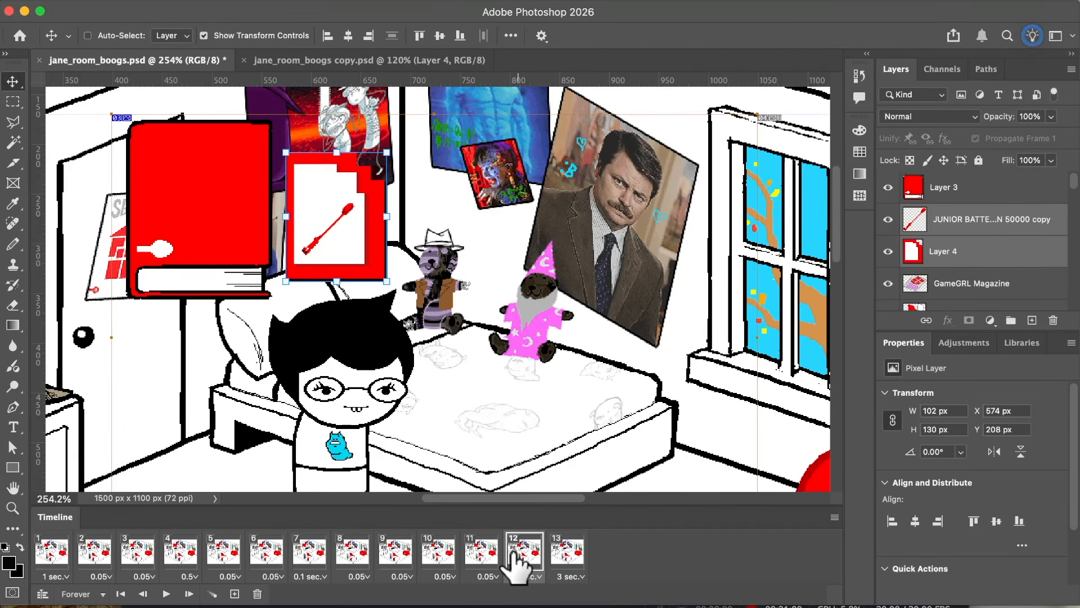
{"action": "left_click", "coordinate": [54, 567]}
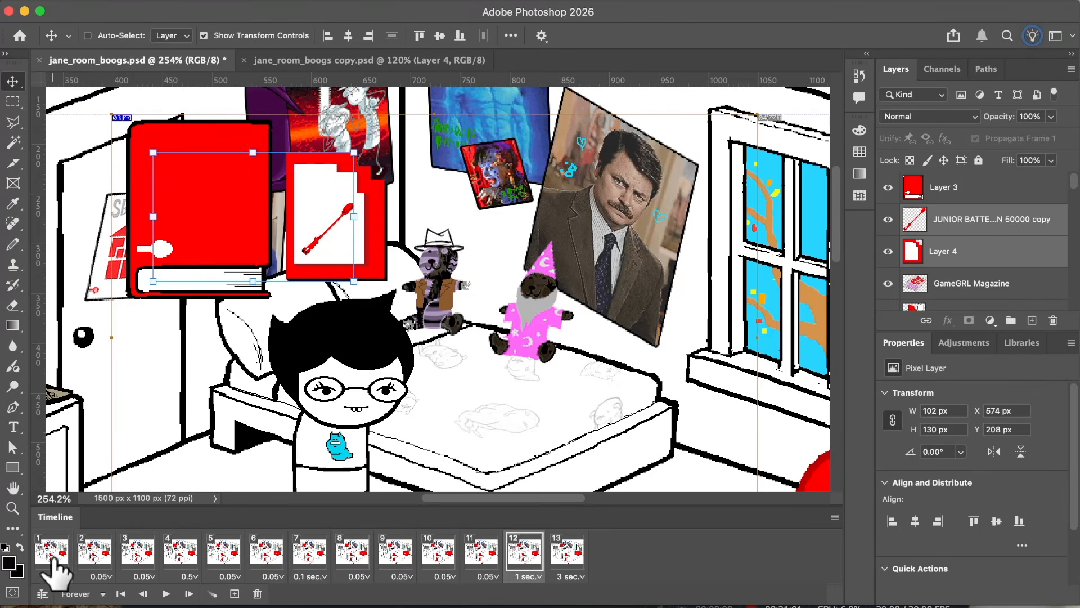
{"action": "left_click", "coordinate": [196, 557]}
{"action": "left_click", "coordinate": [309, 556]}
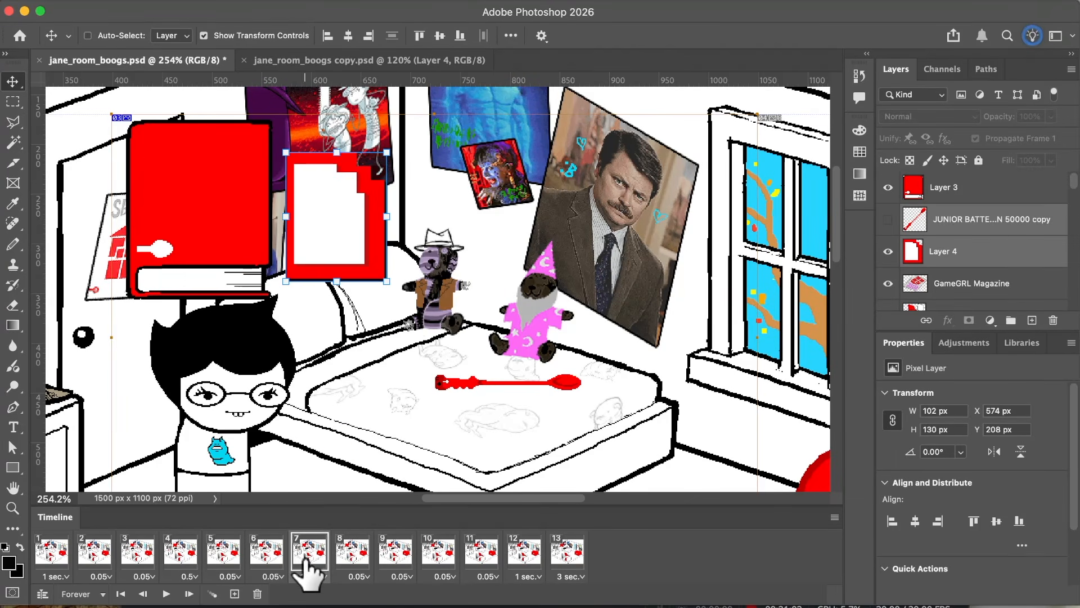
{"action": "left_click", "coordinate": [349, 557]}
{"action": "left_click", "coordinate": [394, 557]}
{"action": "left_click", "coordinate": [436, 557]}
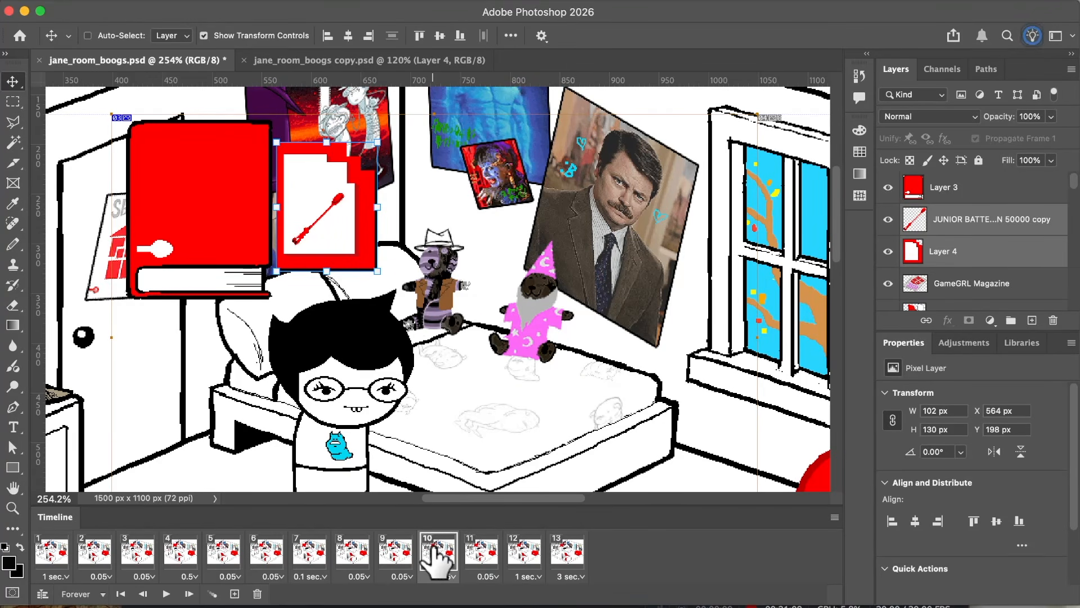
{"action": "left_click", "coordinate": [482, 560]}
{"action": "left_click", "coordinate": [522, 561]}
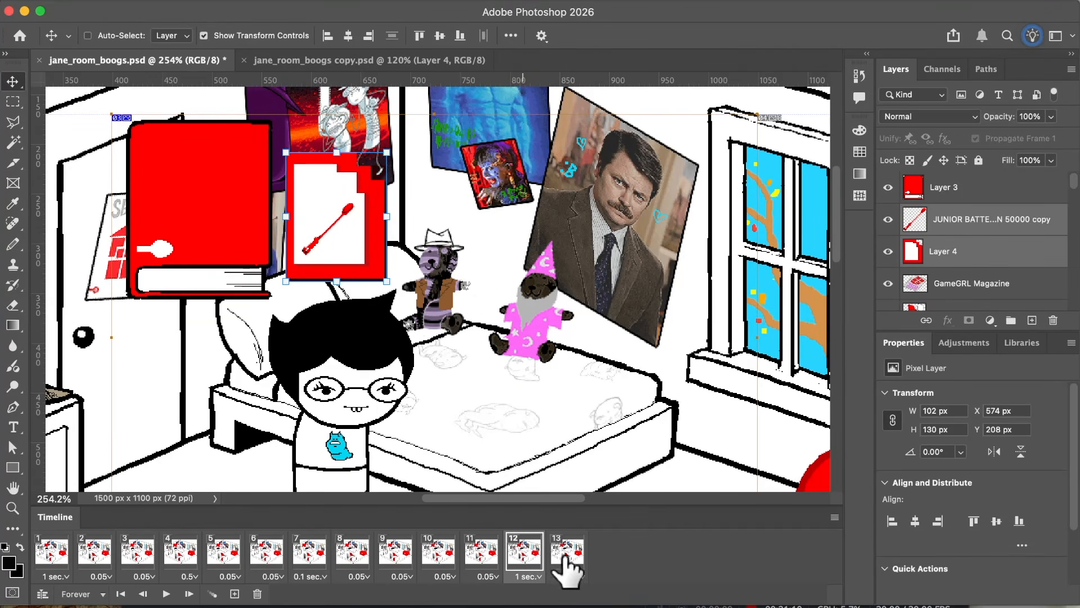
Step: Duplicate the twelfth frame and shift the card together with its spoon right to X 578 px in the new frame
{"action": "left_click", "coordinate": [234, 594]}
{"action": "key", "text": "Right"}
{"action": "key", "text": "Right"}
{"action": "key", "text": "Right"}
{"action": "key", "text": "Right"}
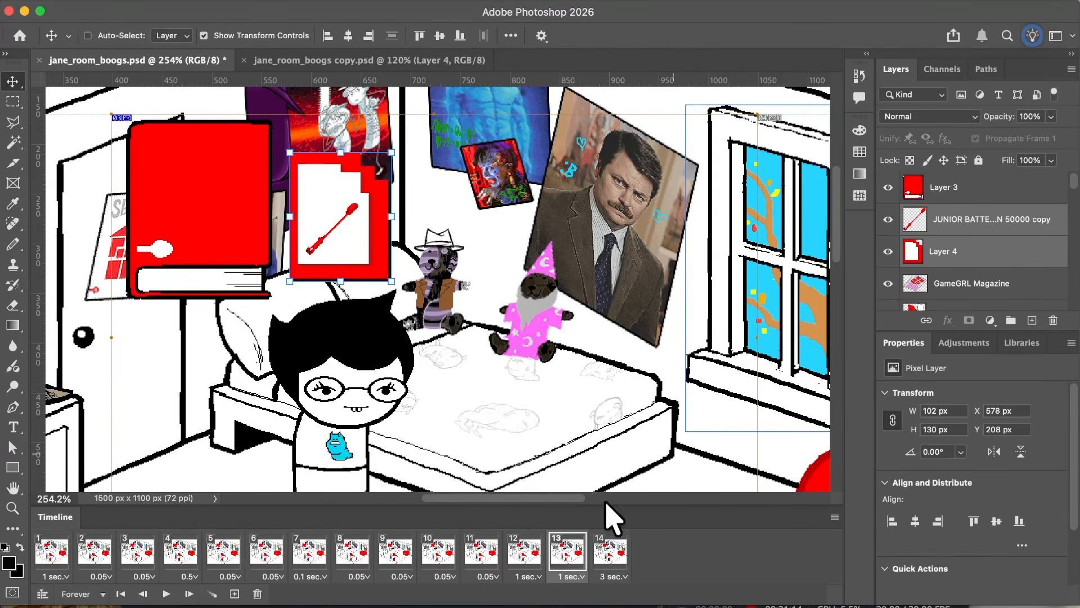
Step: Tween one in-between frame after the thirteenth frame, leading to the final frame, and compare the tweened frame with the final one
{"action": "left_click", "coordinate": [212, 594]}
{"action": "key", "text": "Return"}
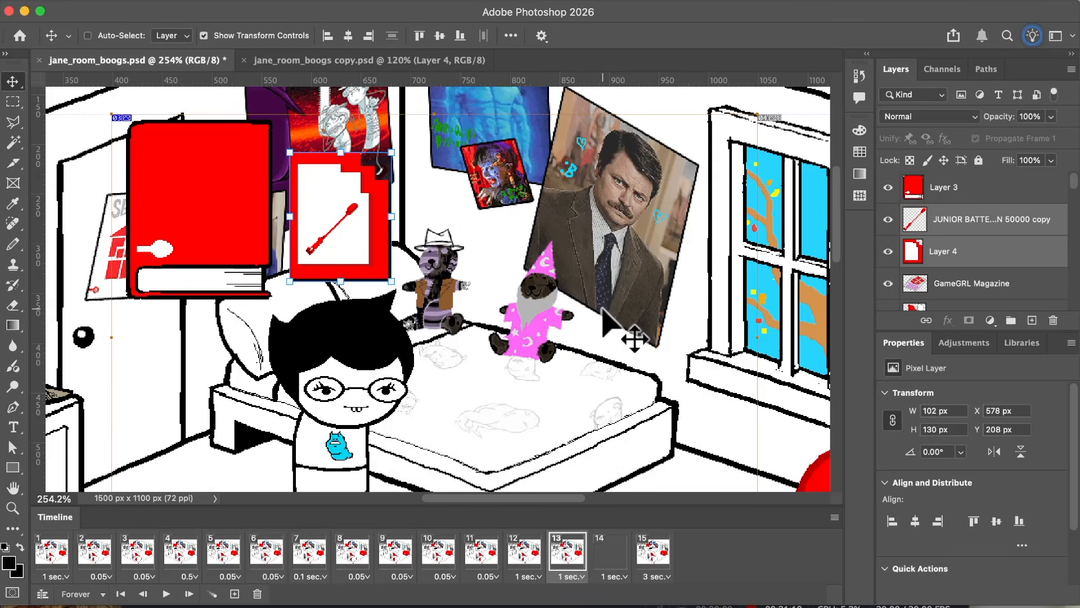
{"action": "left_click", "coordinate": [599, 550]}
{"action": "left_click", "coordinate": [647, 556]}
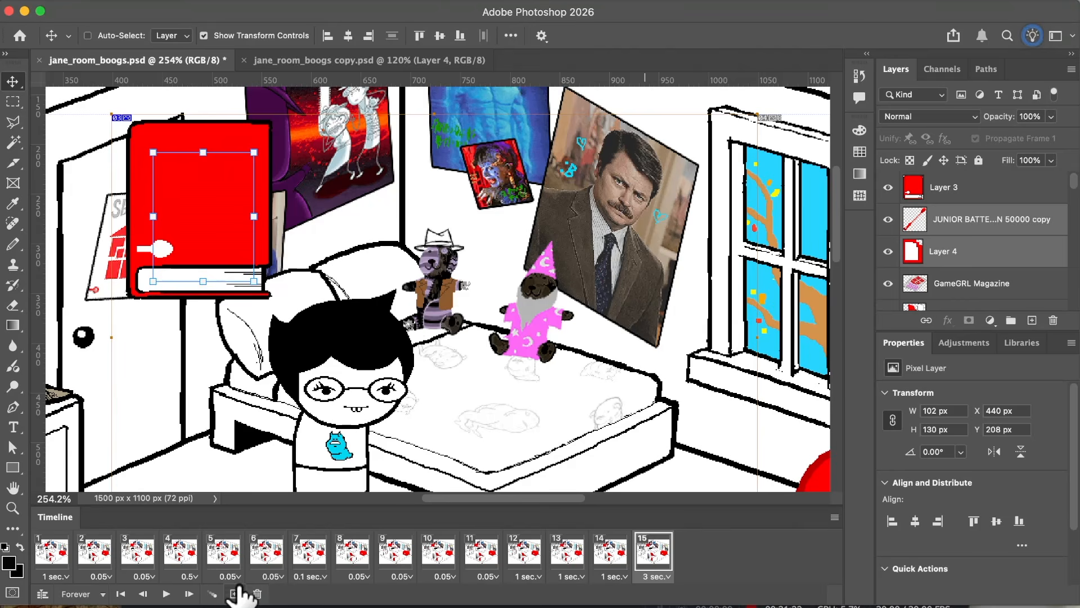
Step: Duplicate the fifteenth frame and shift the book (Layer 3) left to X 407 px in the original, then compare it with the copy
{"action": "left_click", "coordinate": [235, 594]}
{"action": "left_click", "coordinate": [657, 554]}
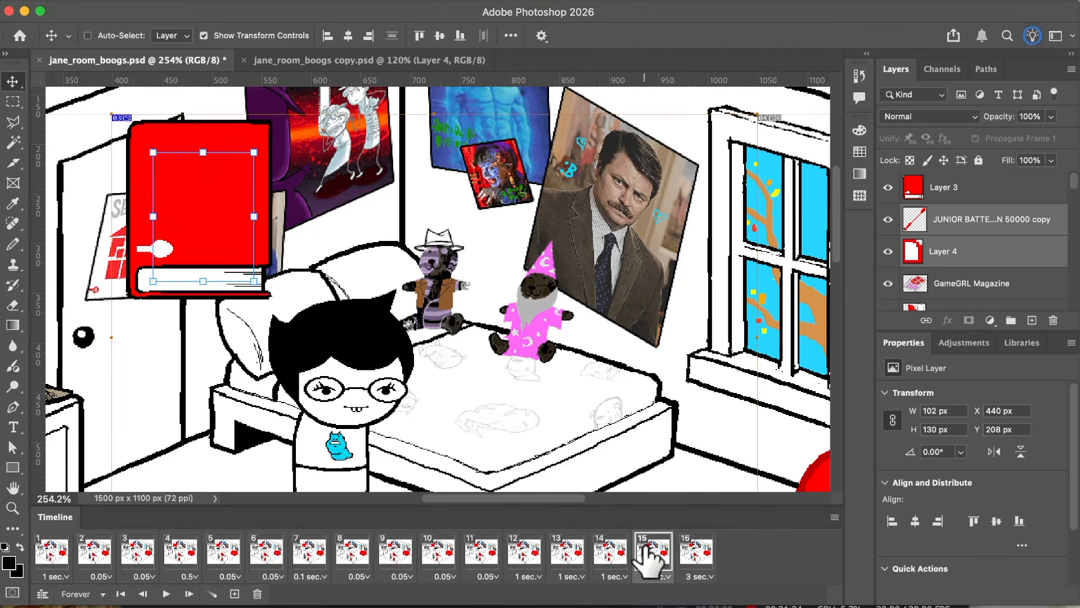
{"action": "left_click", "coordinate": [909, 194]}
{"action": "key", "text": "Left"}
{"action": "key", "text": "Left"}
{"action": "key", "text": "Left"}
{"action": "key", "text": "Left"}
{"action": "key", "text": "Left"}
{"action": "key", "text": "Left"}
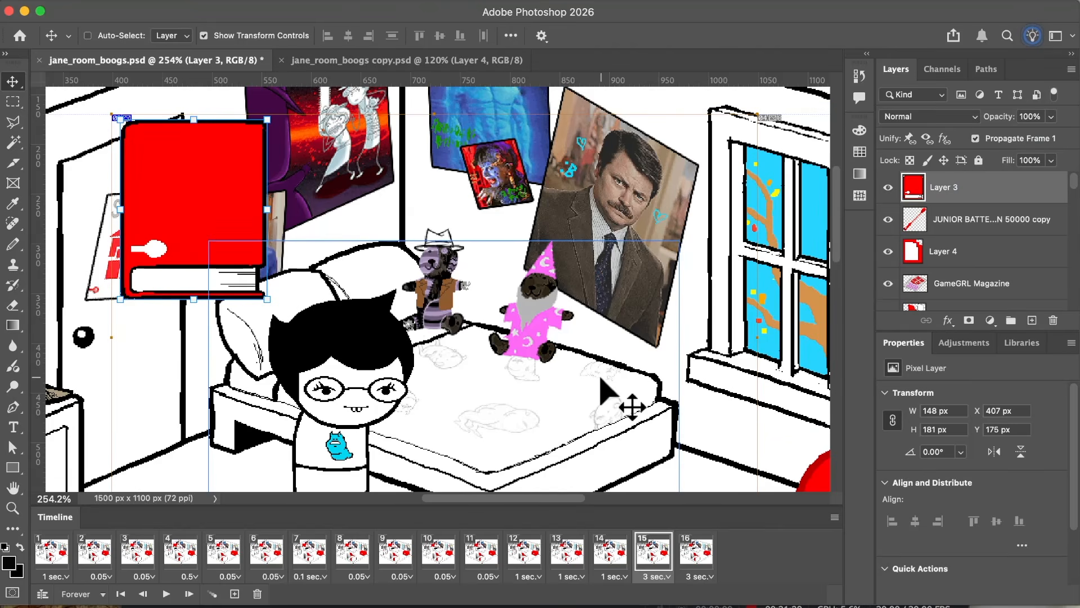
{"action": "left_click", "coordinate": [696, 552]}
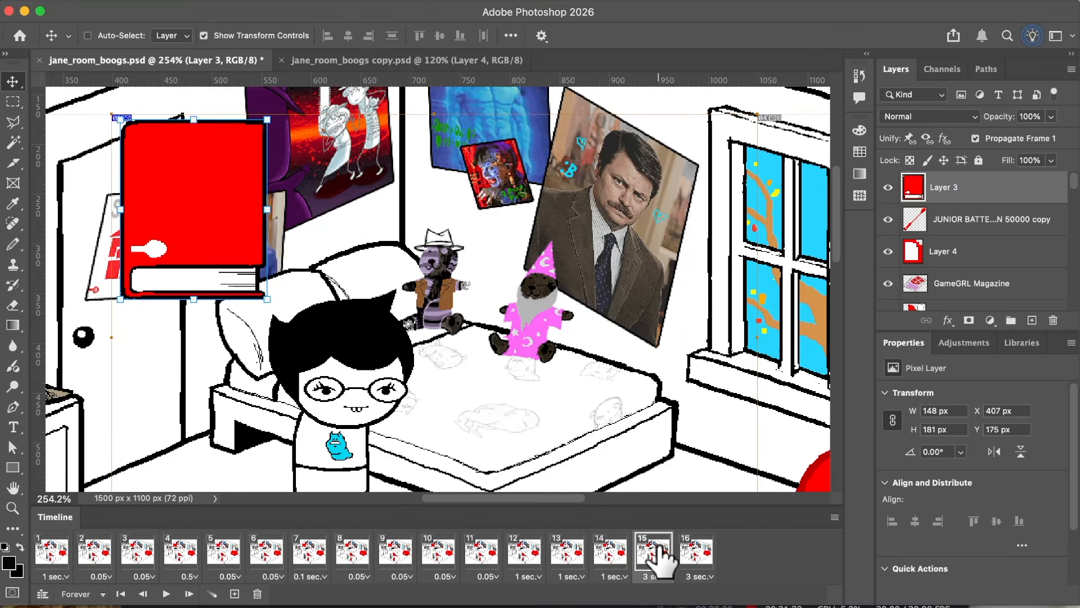
Step: Set the delay of the thirteenth through fifteenth frames to 0.05 seconds
{"action": "left_click", "coordinate": [569, 554]}
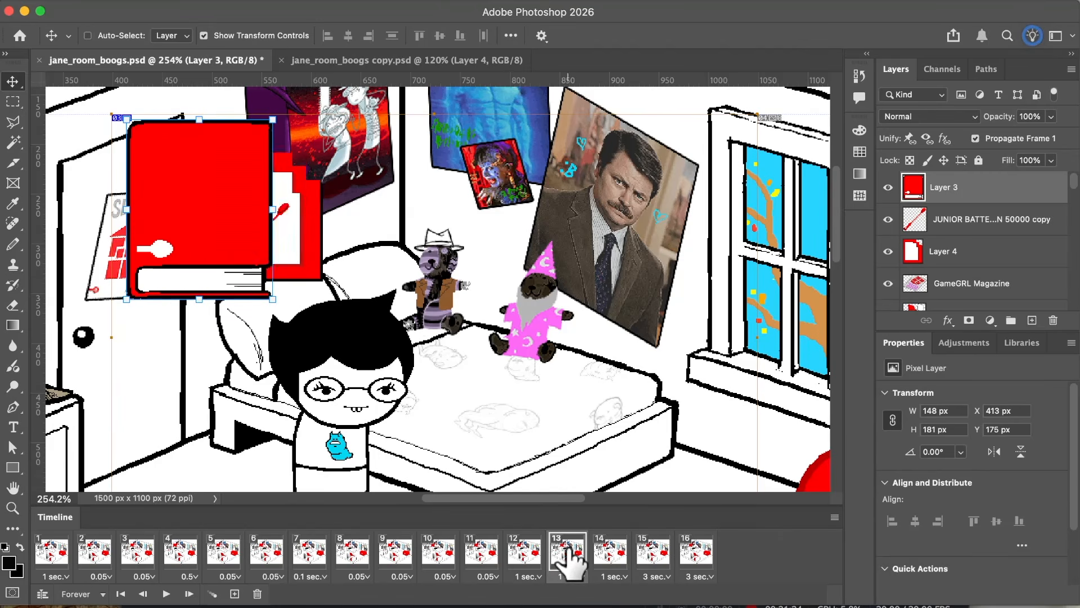
{"action": "left_click", "coordinate": [520, 548]}
{"action": "left_click", "coordinate": [558, 546]}
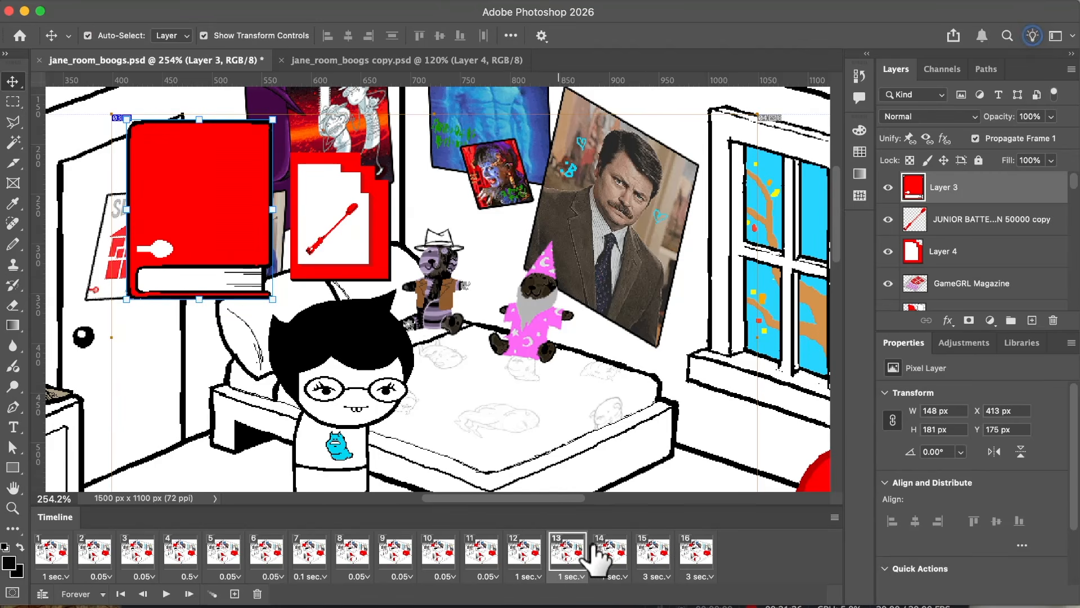
{"action": "left_click", "coordinate": [654, 575]}
{"action": "left_click", "coordinate": [647, 556]}
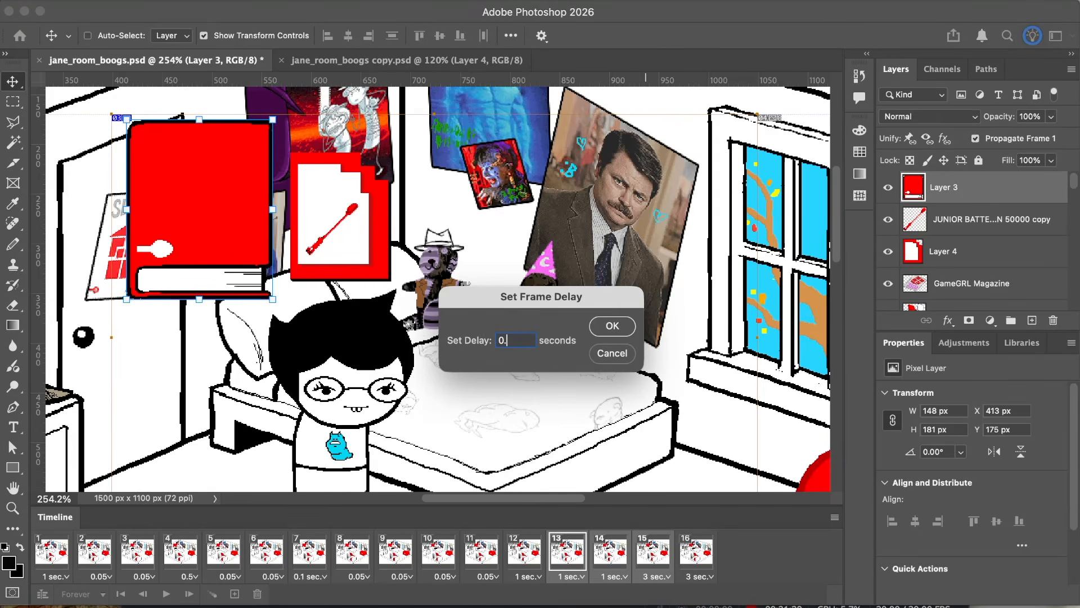
{"action": "key", "text": "Return"}
Step: Review the whole panel in the first, thirteenth, fifteenth and sixteenth frames, ending on the first frame
{"action": "left_click", "coordinate": [693, 551]}
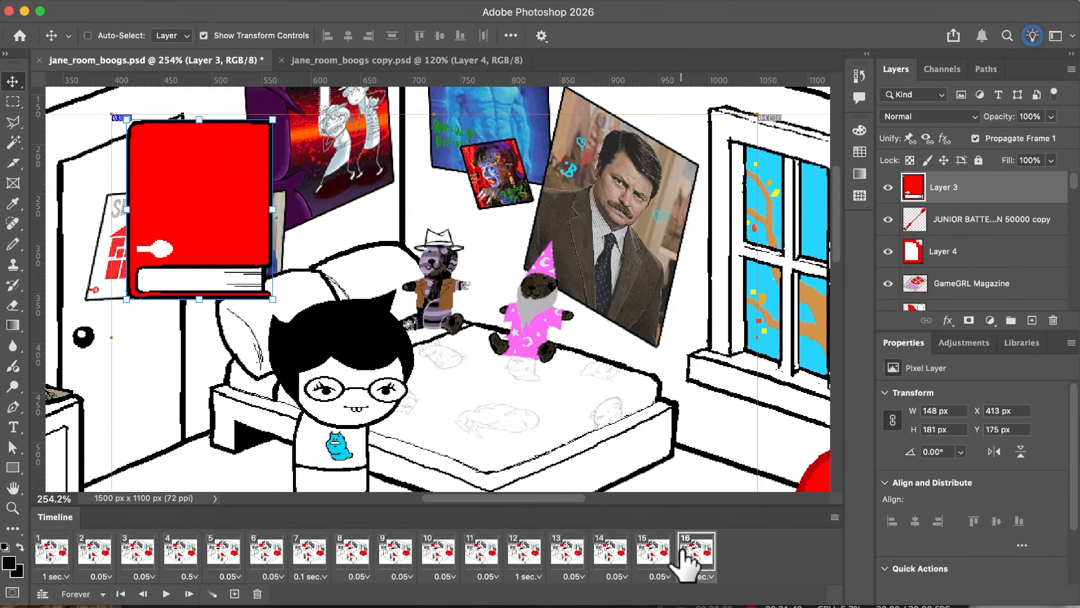
{"action": "scroll", "coordinate": [562, 397], "scroll_direction": "down", "scroll_amount": 5}
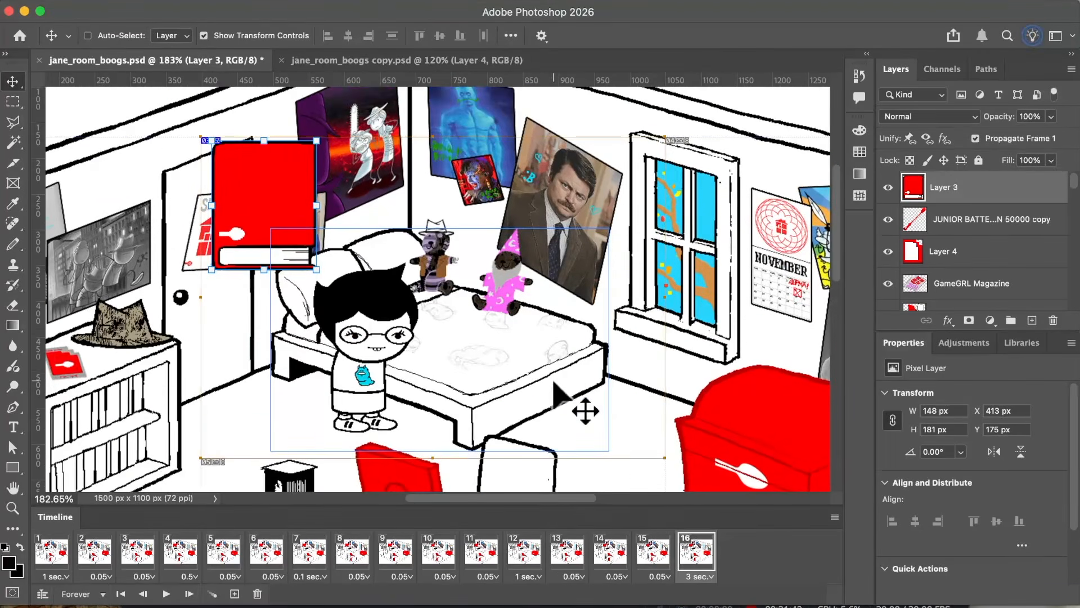
{"action": "left_click", "coordinate": [56, 560]}
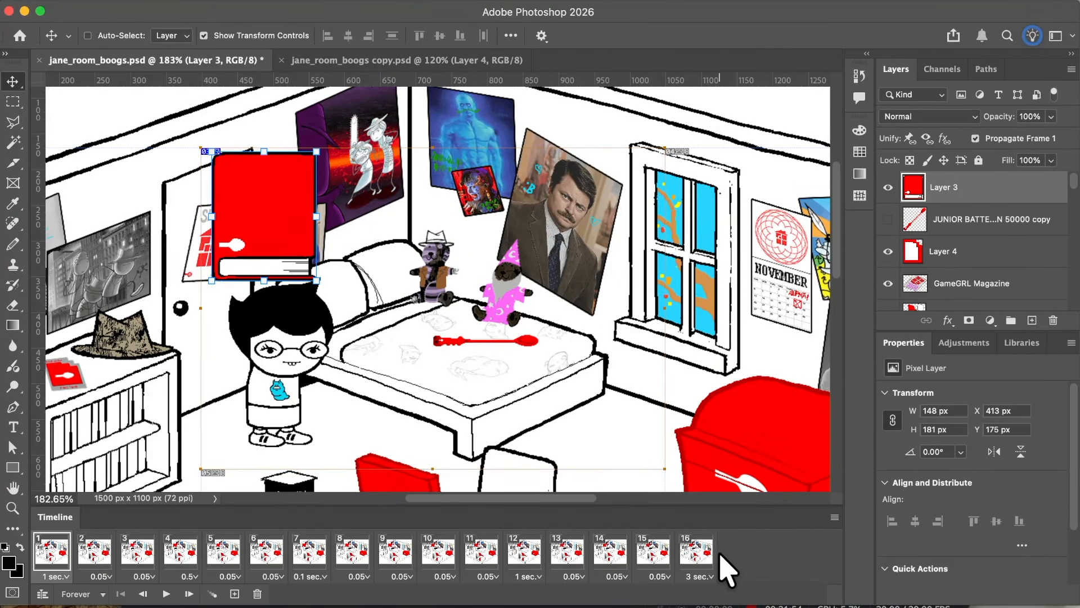
{"action": "left_click", "coordinate": [571, 551]}
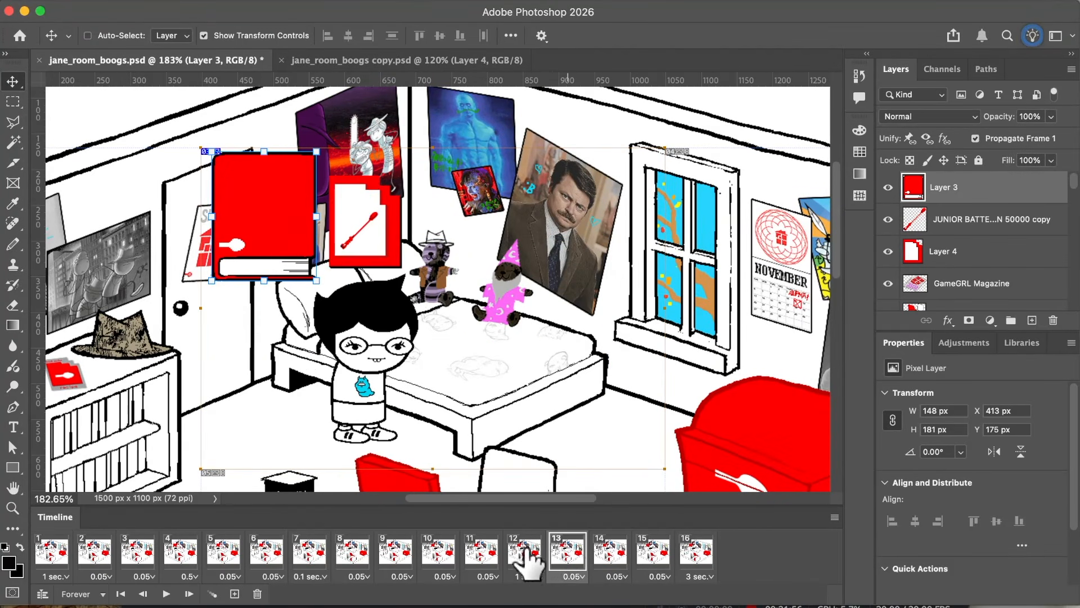
{"action": "left_click", "coordinate": [652, 551]}
{"action": "left_click", "coordinate": [696, 551]}
{"action": "left_click", "coordinate": [56, 552]}
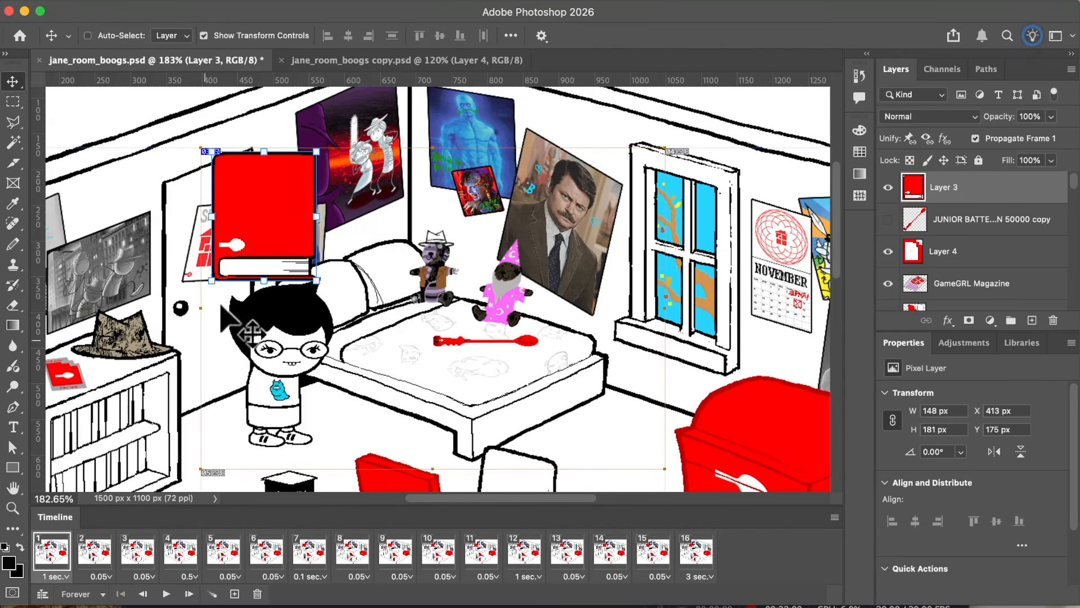
Step: Open Save for Web for the animation and enlarge the preview to 200% around JANE and the bed
{"action": "left_click", "coordinate": [102, 5]}
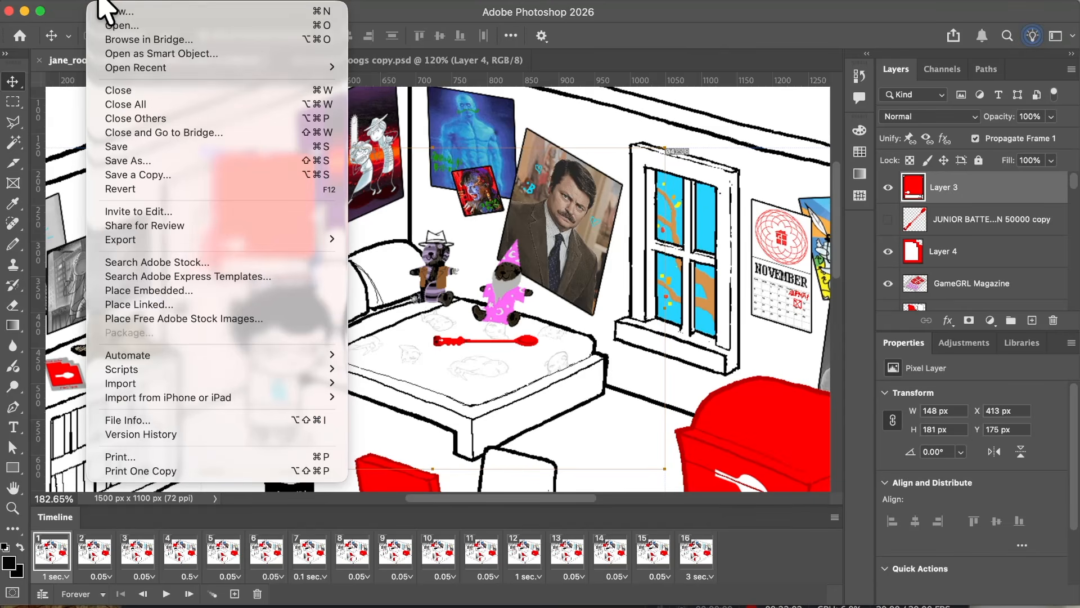
{"action": "mouse_move", "coordinate": [306, 240]}
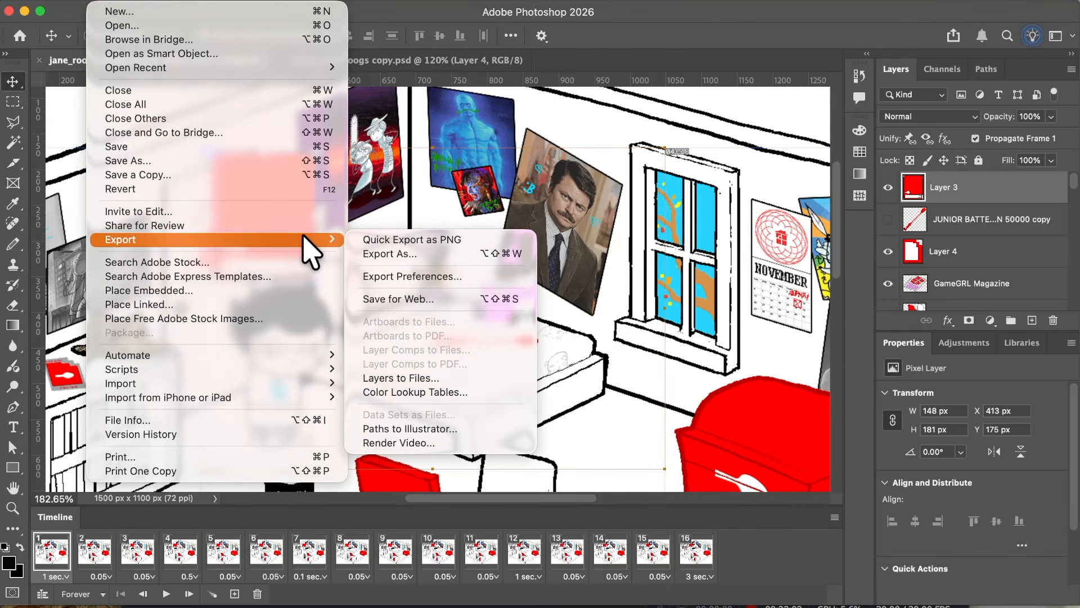
{"action": "left_click", "coordinate": [423, 308]}
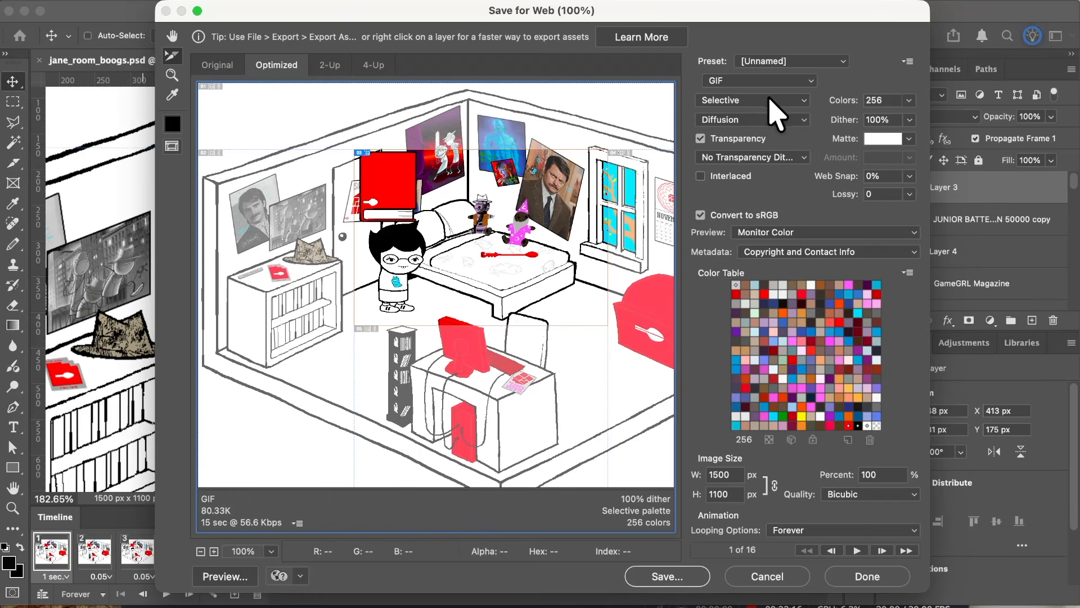
{"action": "left_click", "coordinate": [170, 35]}
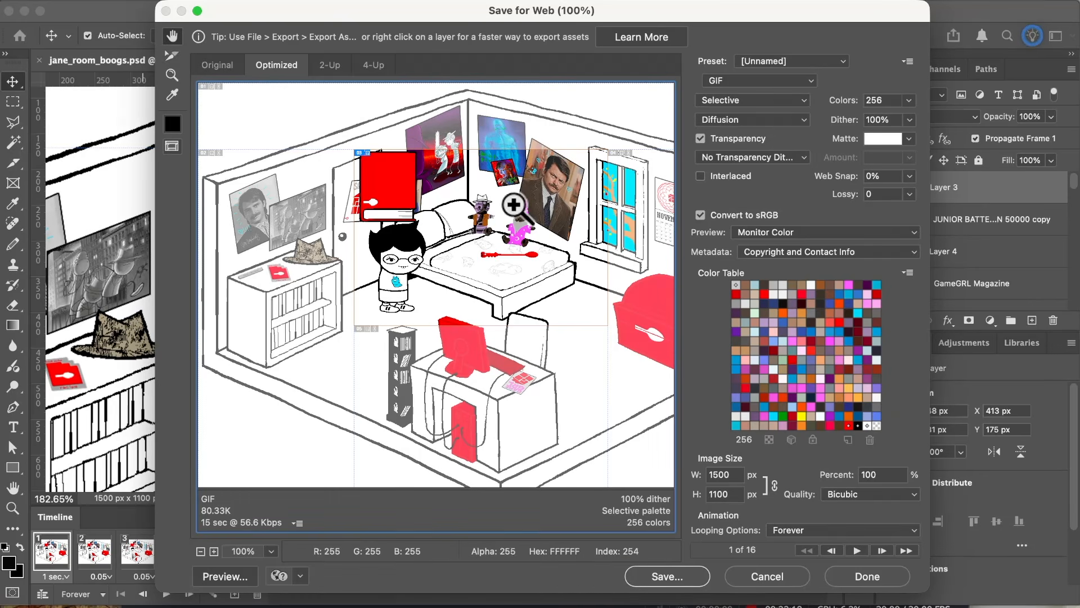
{"action": "left_click", "coordinate": [514, 204], "text": "super"}
{"action": "left_click_drag", "start_coordinate": [379, 294], "coordinate": [504, 266]}
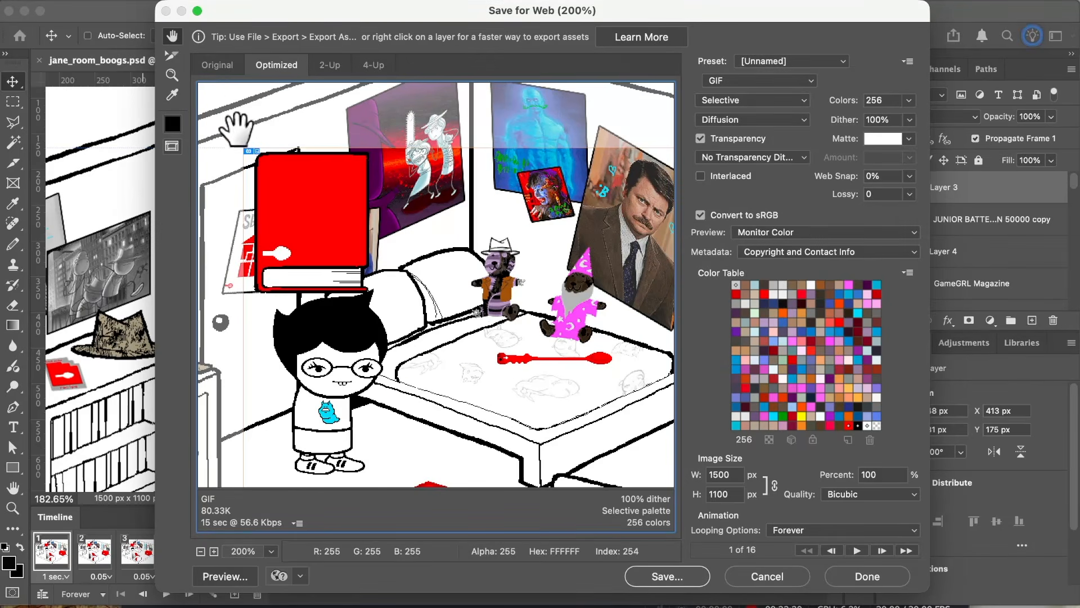
{"action": "left_click", "coordinate": [172, 56]}
{"action": "double_click", "coordinate": [367, 213]}
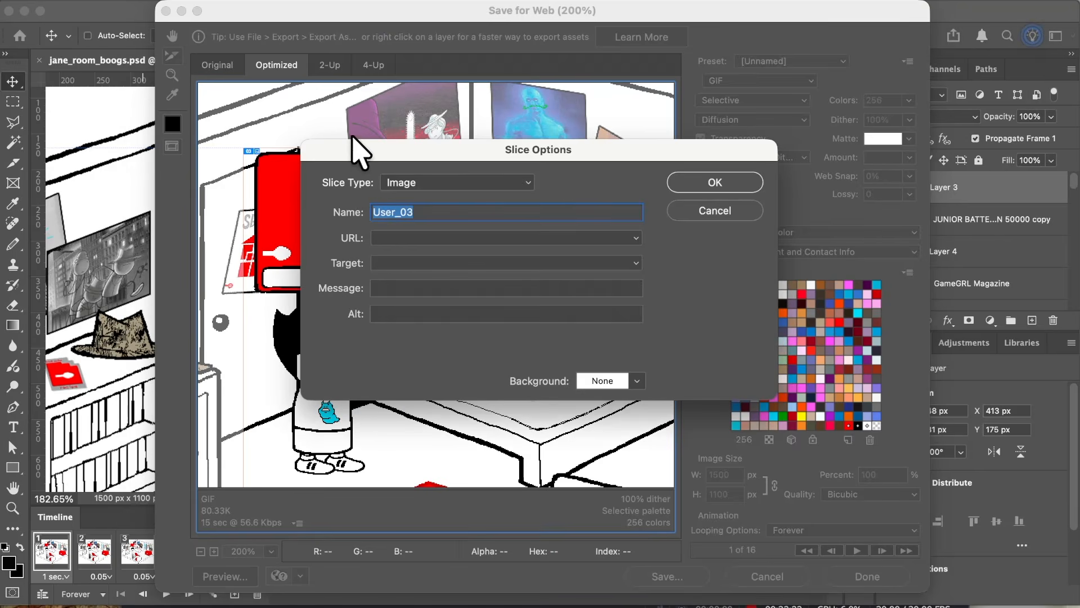
{"action": "left_click", "coordinate": [685, 208]}
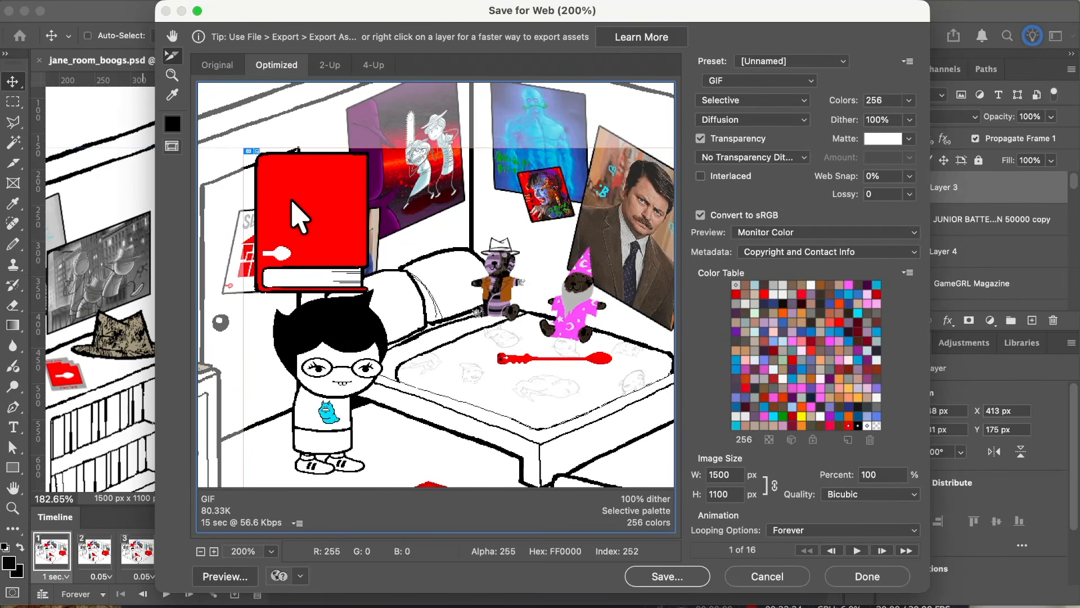
{"action": "left_click", "coordinate": [169, 41]}
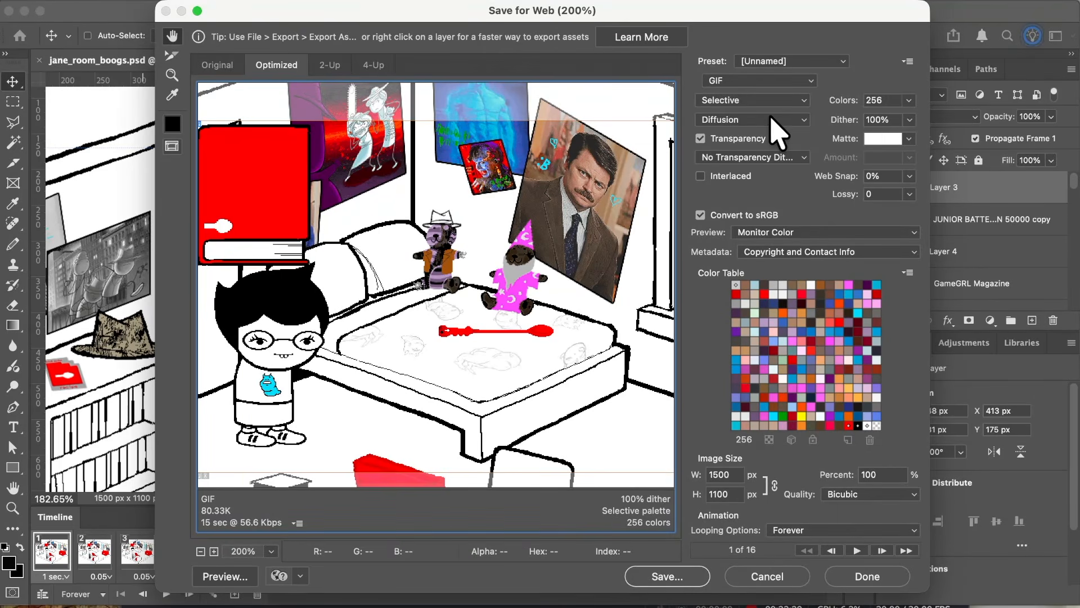
Step: Limit the GIF to 128 colors and set its dither method to Pattern
{"action": "left_click", "coordinate": [909, 100]}
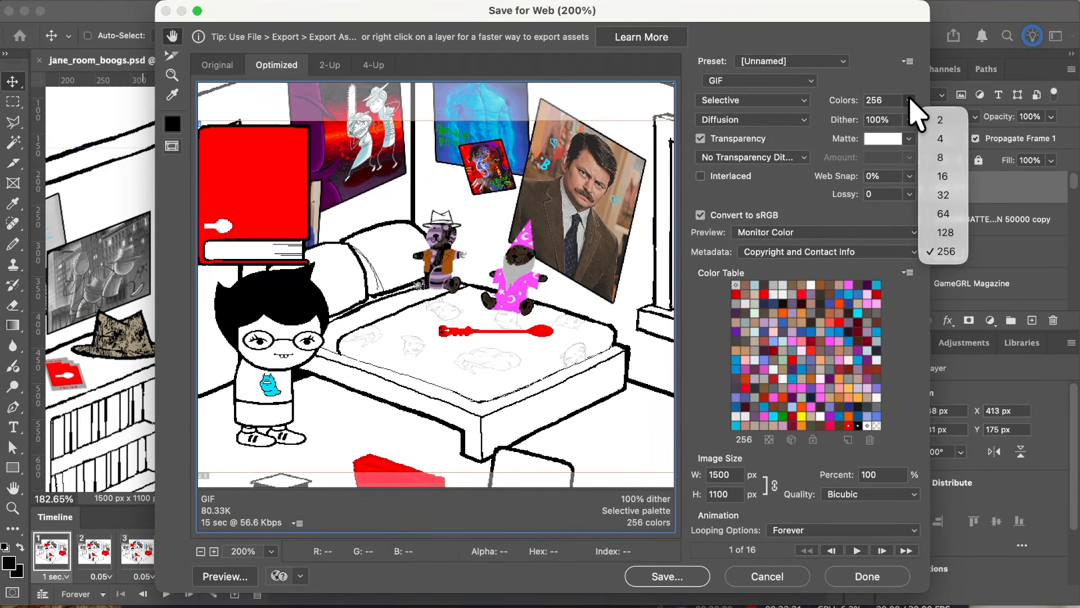
{"action": "left_click", "coordinate": [945, 233]}
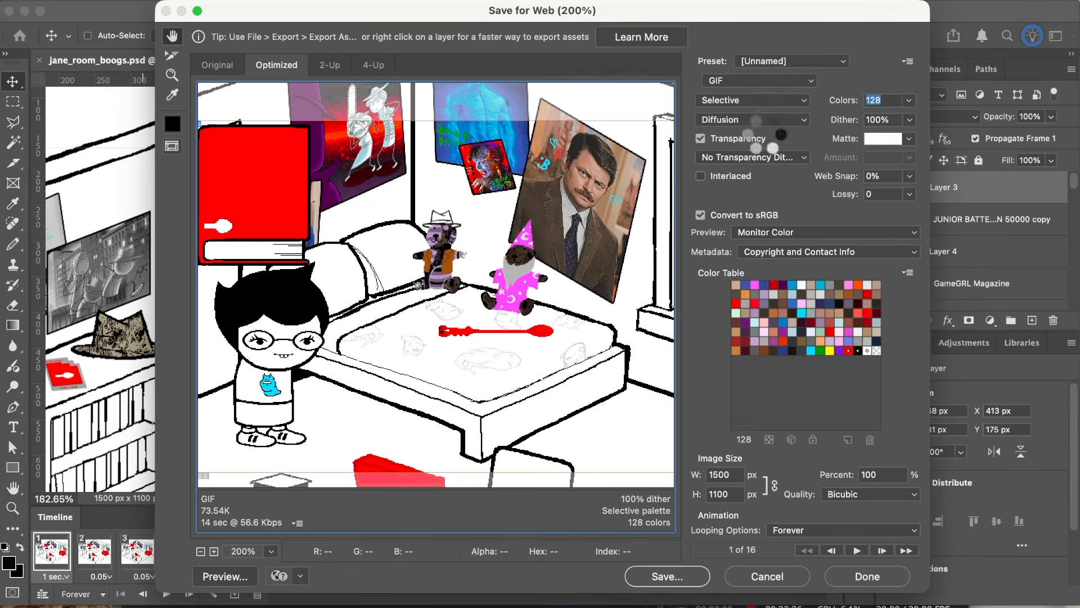
{"action": "left_click", "coordinate": [546, 214], "text": "super"}
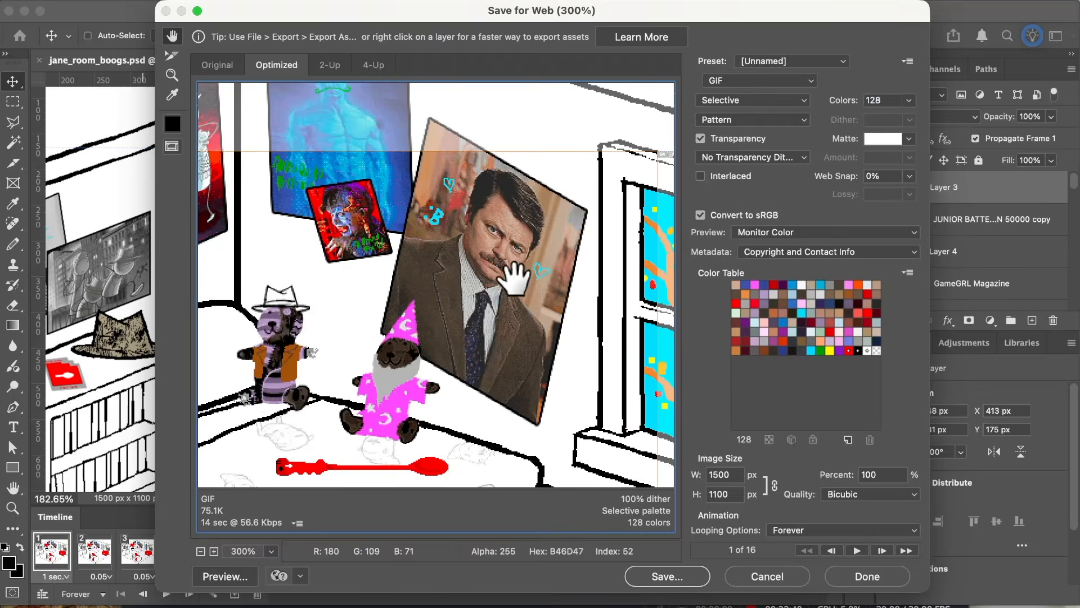
Step: Examine the dithering on the plush toys and wall posters in the export preview, at up to 800% magnification
{"action": "left_click", "coordinate": [427, 383], "text": "super"}
{"action": "left_click", "coordinate": [426, 276], "text": "super"}
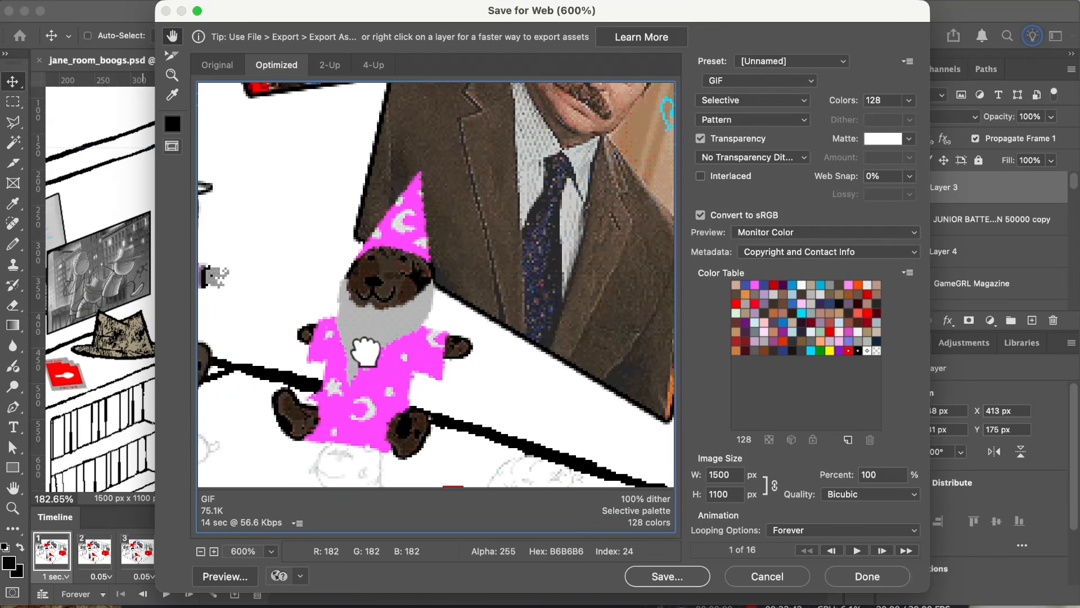
{"action": "left_click", "coordinate": [360, 345], "text": "super"}
{"action": "left_click_drag", "start_coordinate": [393, 361], "coordinate": [307, 509]}
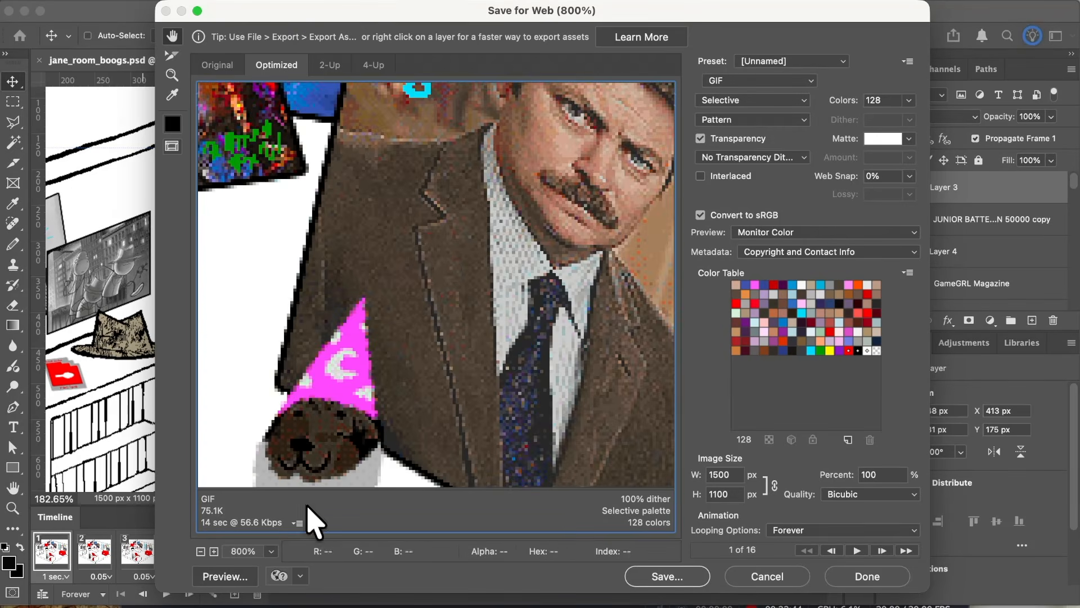
{"action": "left_click_drag", "start_coordinate": [447, 271], "coordinate": [613, 373]}
{"action": "left_click_drag", "start_coordinate": [474, 230], "coordinate": [497, 425]}
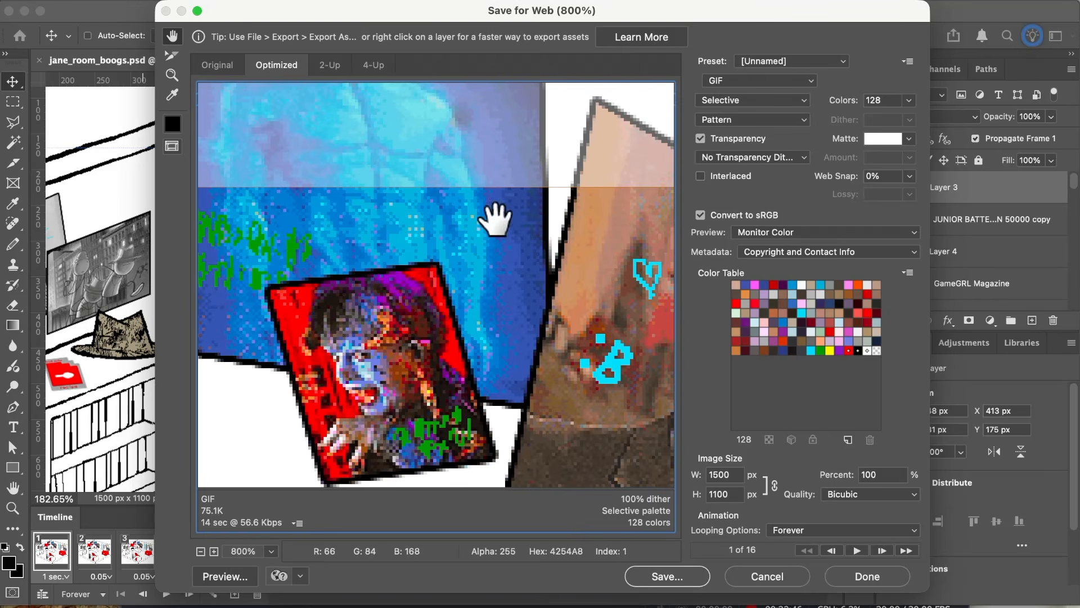
{"action": "left_click_drag", "start_coordinate": [241, 309], "coordinate": [545, 205]}
{"action": "left_click", "coordinate": [440, 260], "text": "alt+super"}
{"action": "left_click", "coordinate": [441, 262], "text": "alt+super"}
{"action": "left_click", "coordinate": [441, 264], "text": "alt+super"}
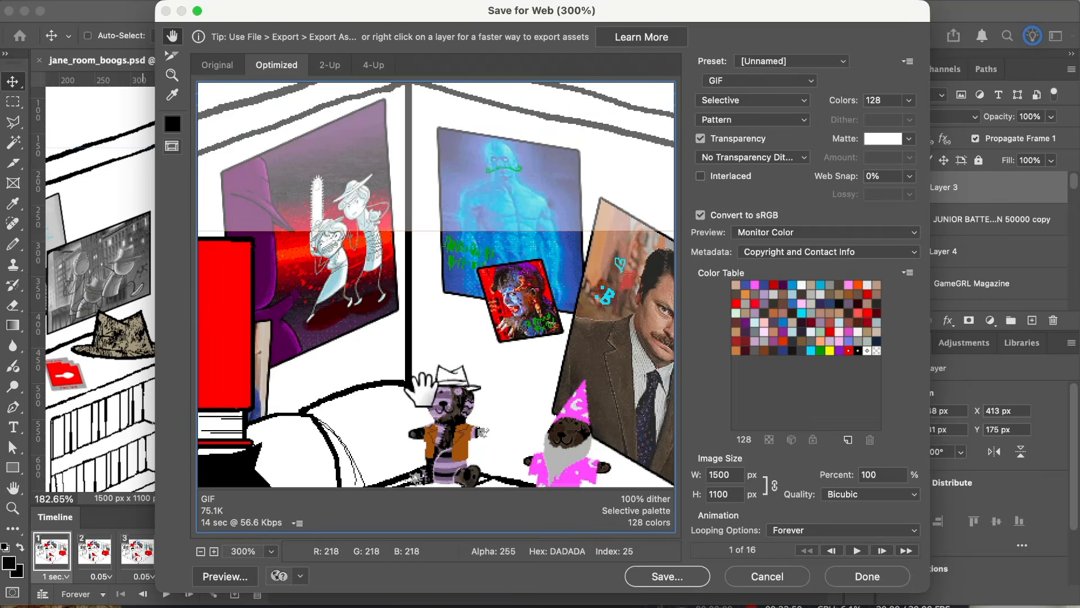
Step: Check the room in the export preview, ending at 200% around JANE and the bed, and play the animation there
{"action": "left_click_drag", "start_coordinate": [421, 390], "coordinate": [419, 306]}
{"action": "left_click", "coordinate": [419, 308], "text": "alt+super"}
{"action": "left_click_drag", "start_coordinate": [444, 352], "coordinate": [444, 279]}
{"action": "left_click", "coordinate": [444, 278], "text": "alt+super"}
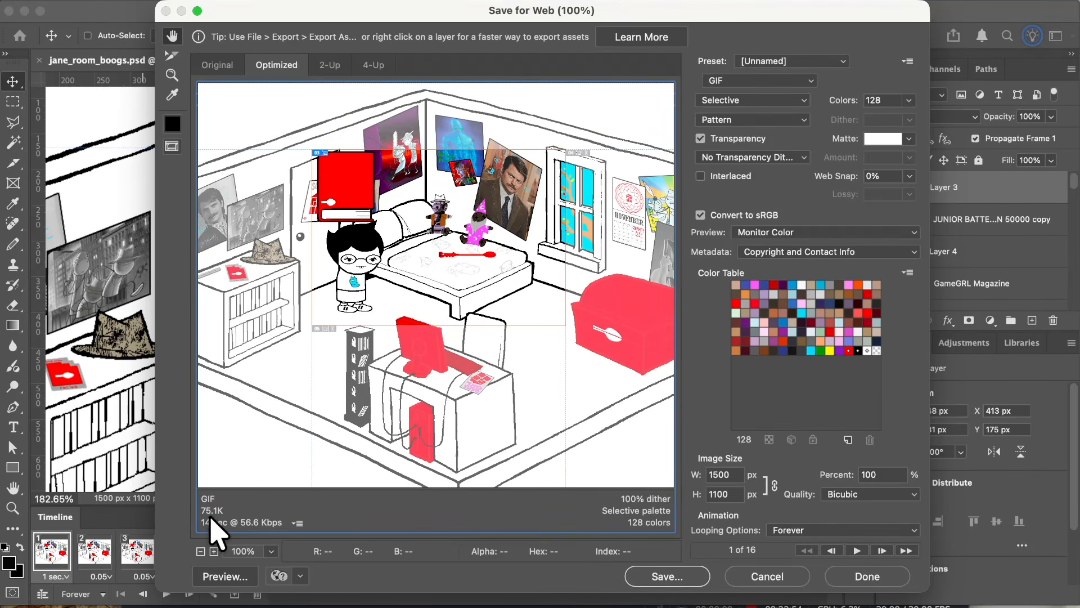
{"action": "left_click", "coordinate": [410, 217], "text": "super"}
{"action": "left_click_drag", "start_coordinate": [414, 208], "coordinate": [398, 165]}
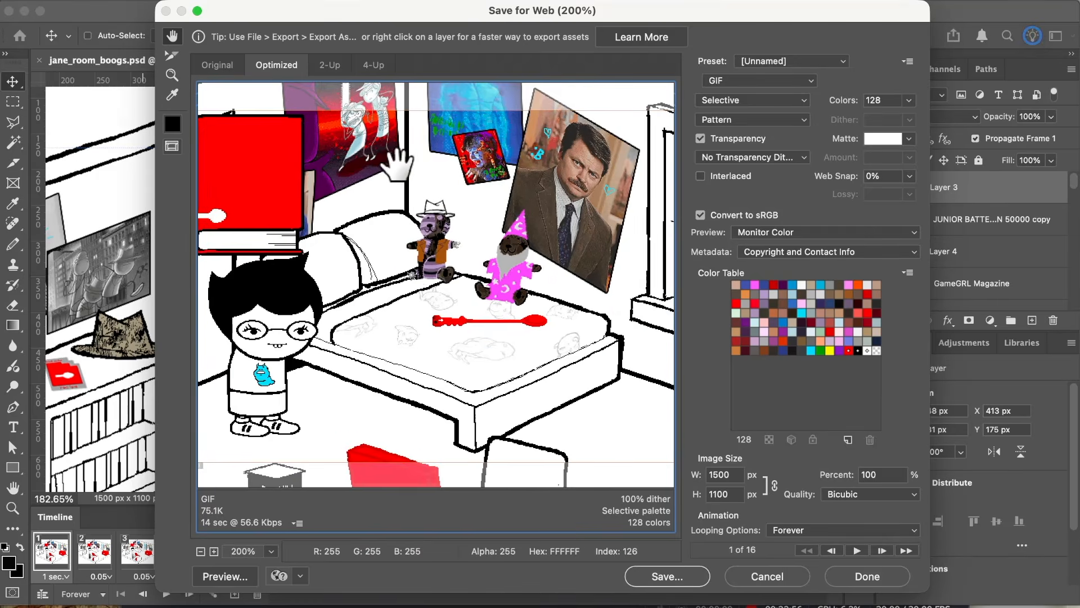
{"action": "left_click", "coordinate": [464, 267], "text": "alt+super"}
{"action": "left_click", "coordinate": [445, 248], "text": "super"}
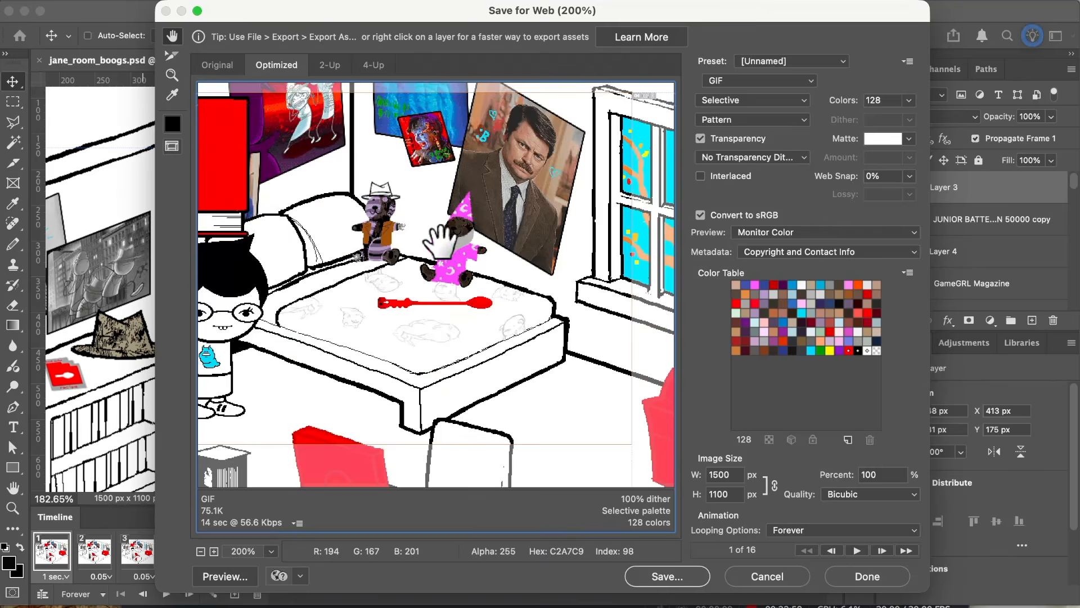
{"action": "left_click_drag", "start_coordinate": [442, 239], "coordinate": [518, 288]}
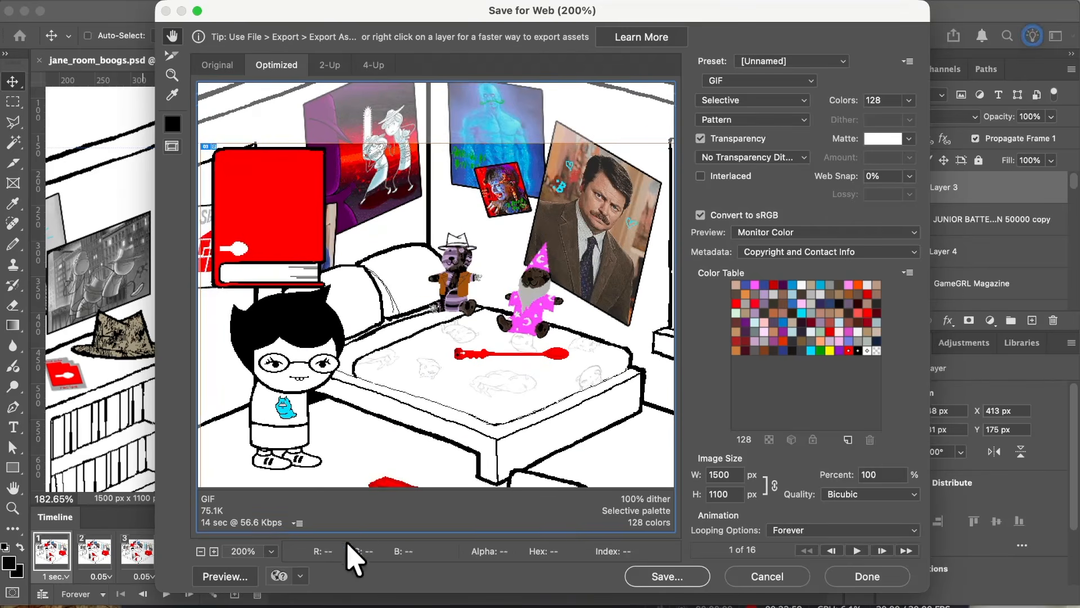
{"action": "left_click", "coordinate": [857, 549]}
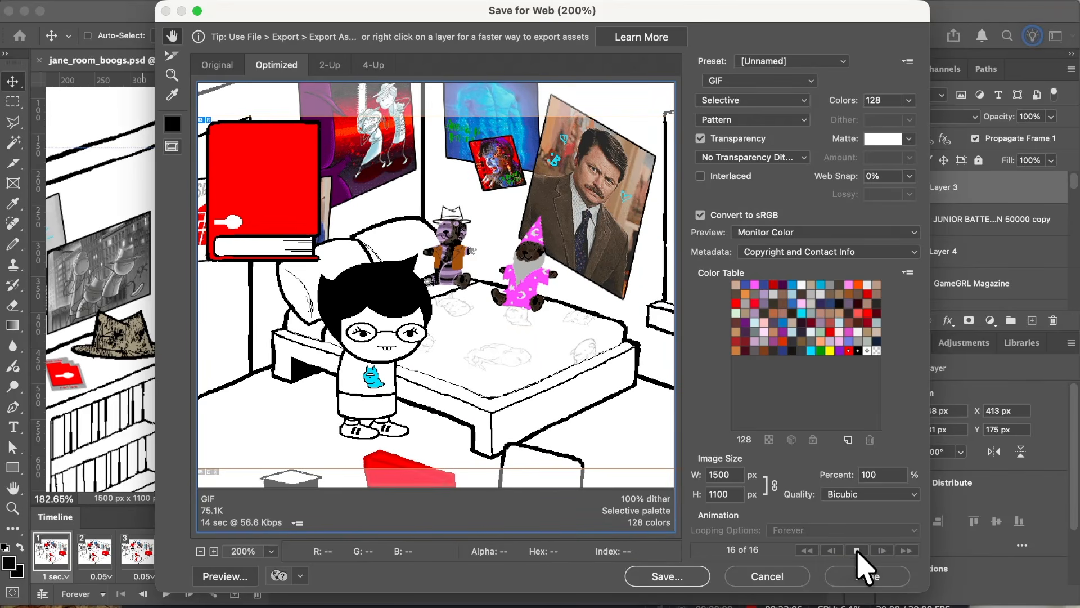
Step: Preview the optimized GIF in the web browser and look over the animated room
{"action": "left_click", "coordinate": [280, 580]}
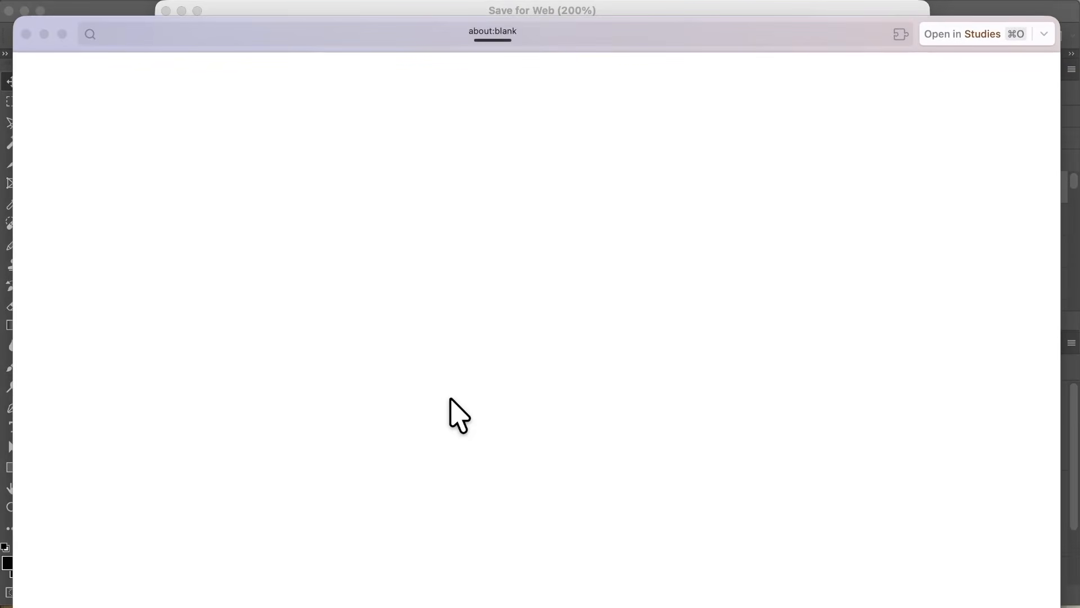
{"action": "scroll", "coordinate": [579, 351], "scroll_direction": "down", "scroll_amount": 3}
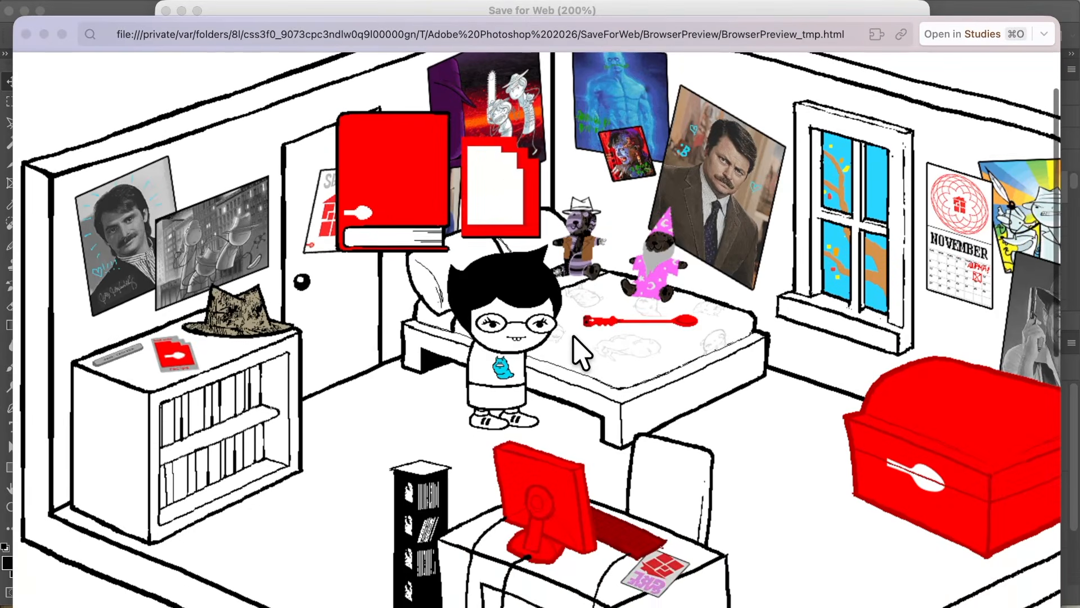
{"action": "scroll", "coordinate": [580, 352], "scroll_direction": "up", "scroll_amount": 2}
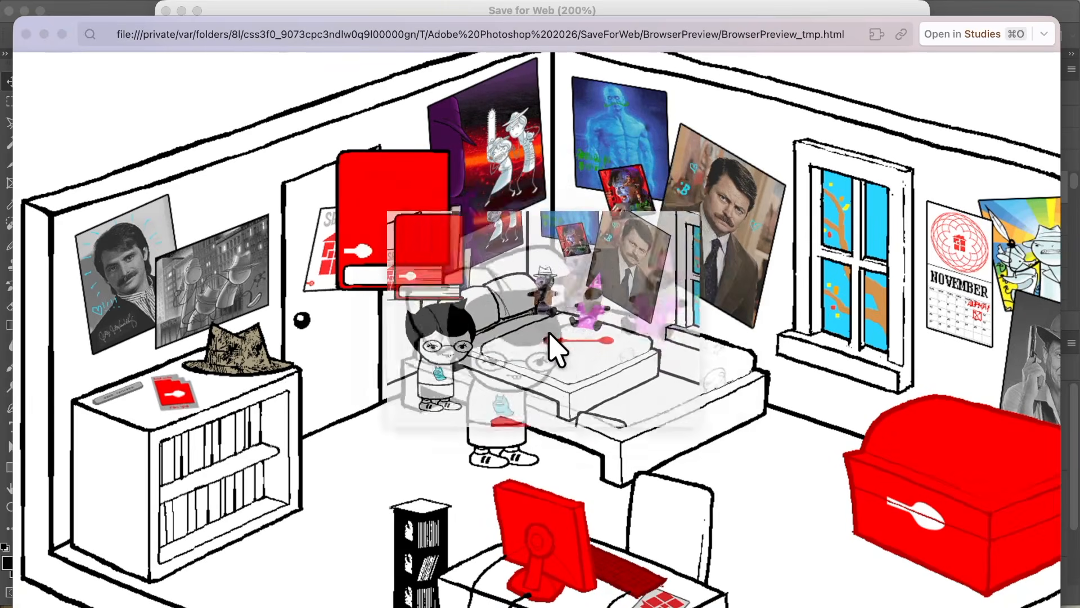
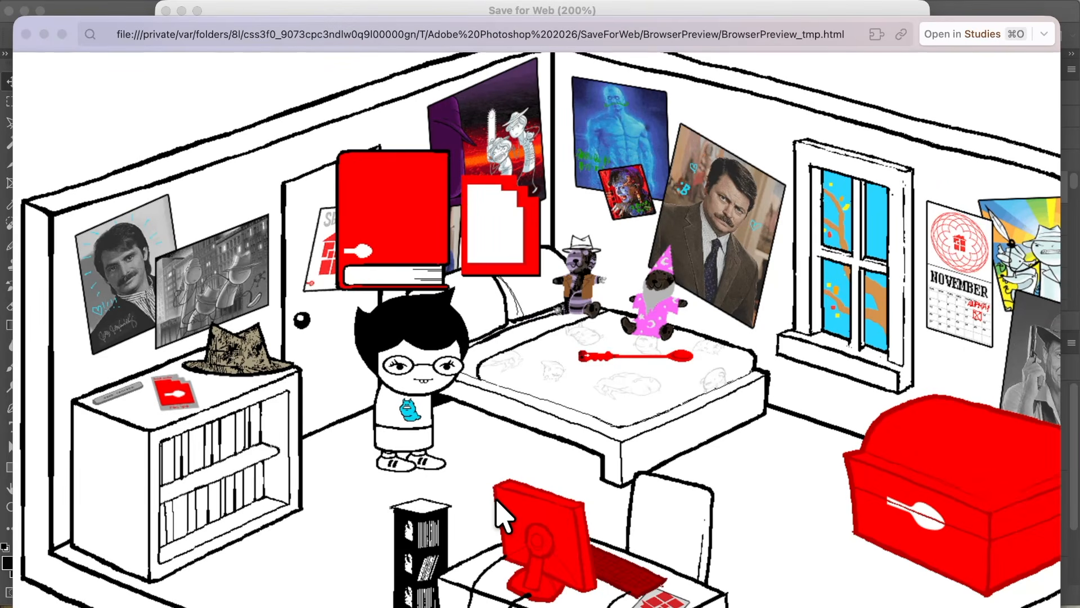
Step: Close the browser preview and turn off Put Images in Folder in the export's output settings for saving files
{"action": "left_click", "coordinate": [26, 34]}
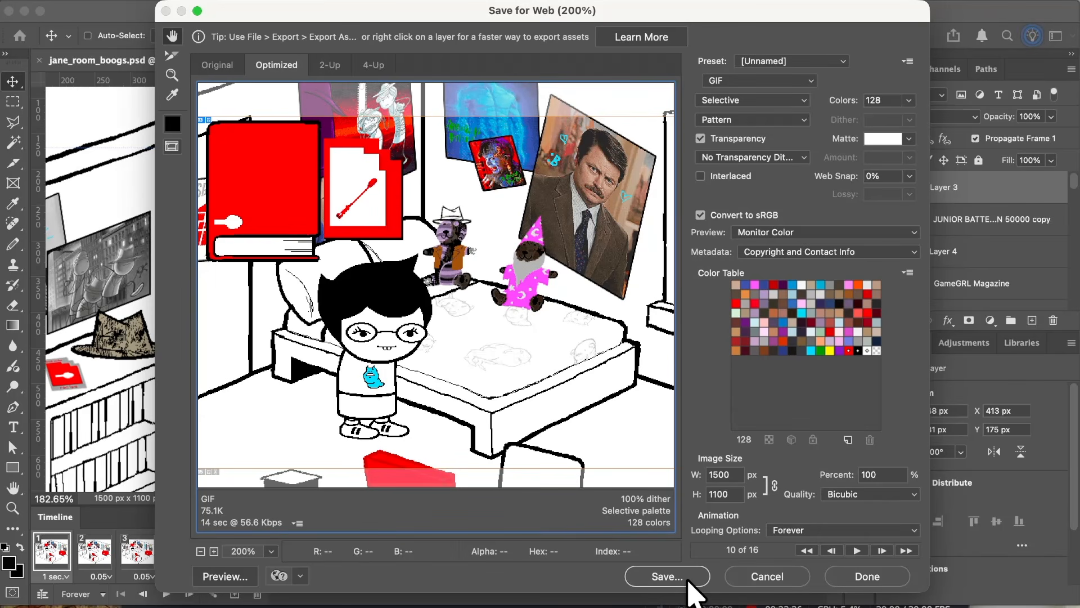
{"action": "left_click_drag", "start_coordinate": [440, 186], "coordinate": [456, 289]}
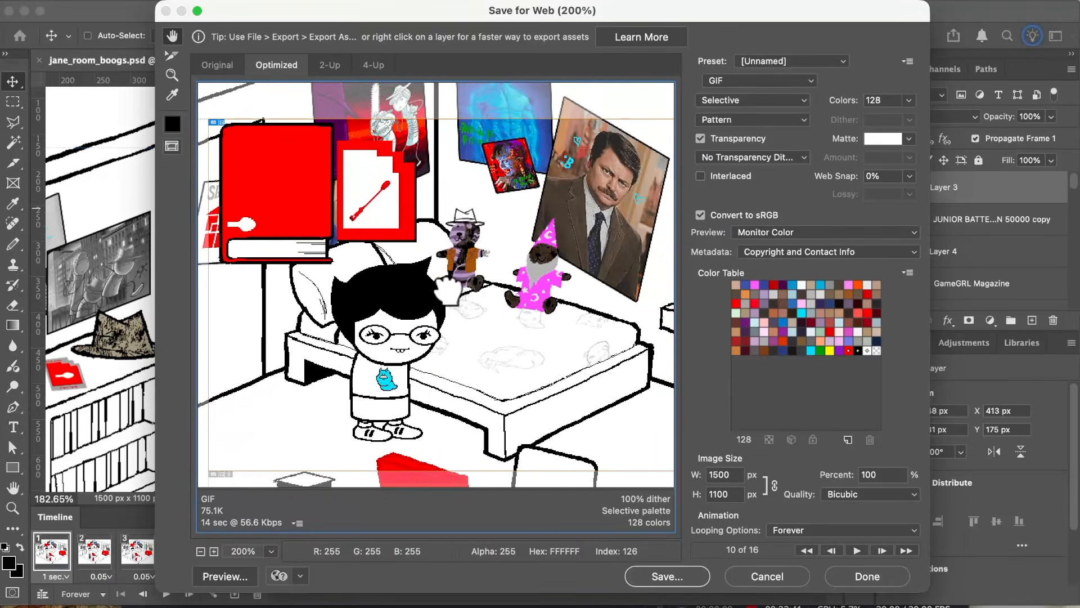
{"action": "left_click", "coordinate": [906, 62]}
{"action": "left_click", "coordinate": [928, 243]}
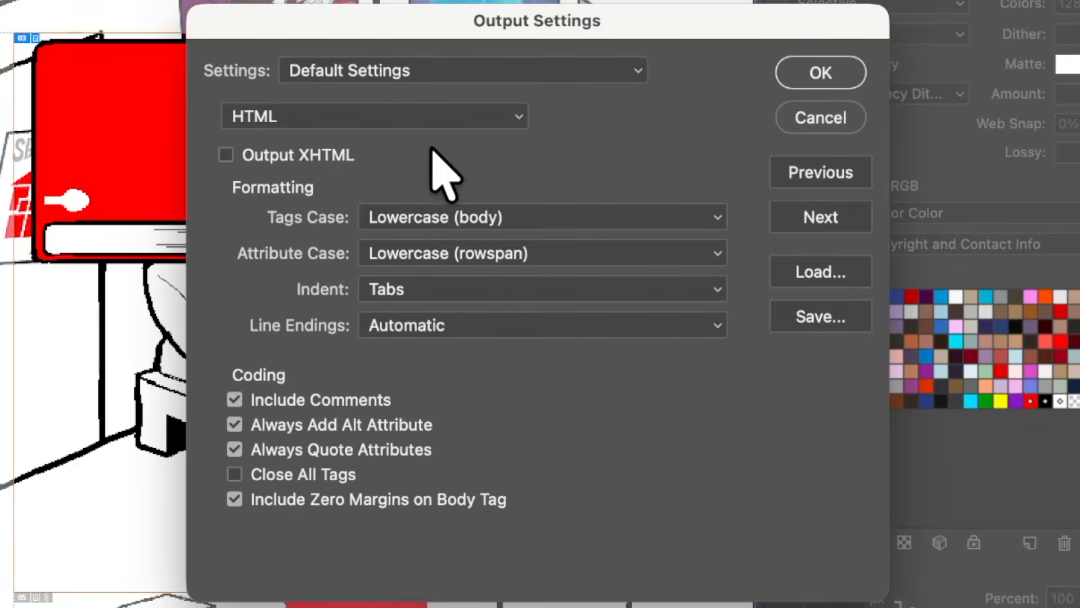
{"action": "left_click", "coordinate": [462, 149]}
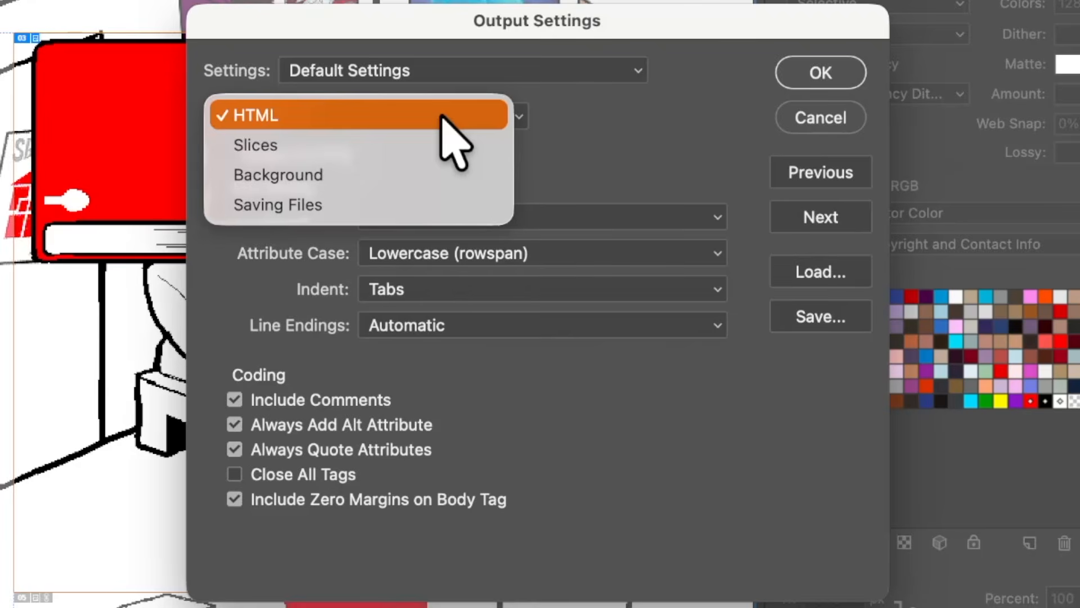
{"action": "left_click", "coordinate": [423, 209]}
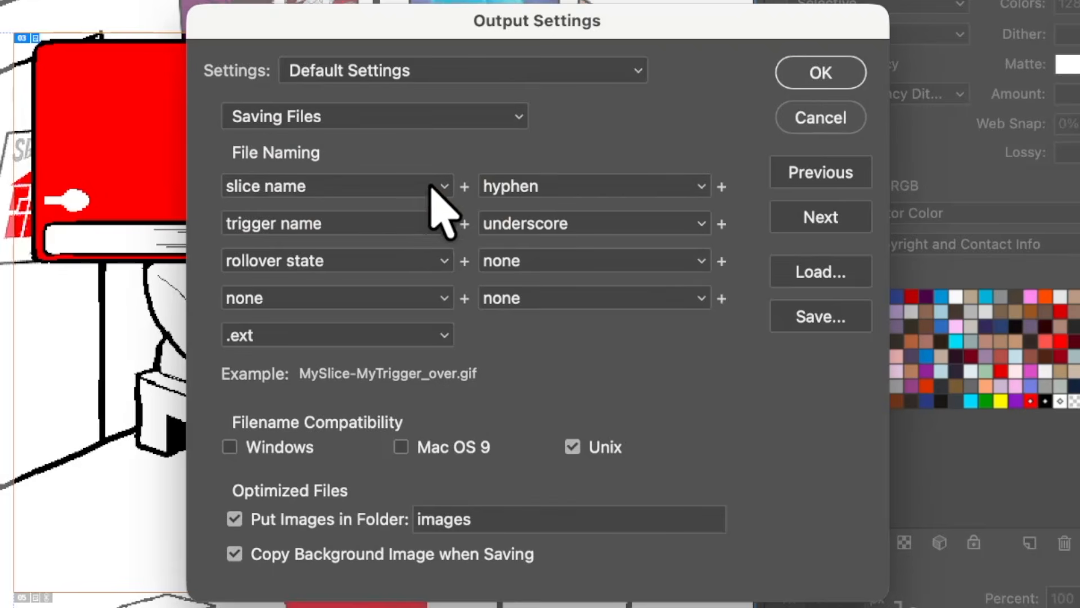
{"action": "left_click", "coordinate": [234, 519]}
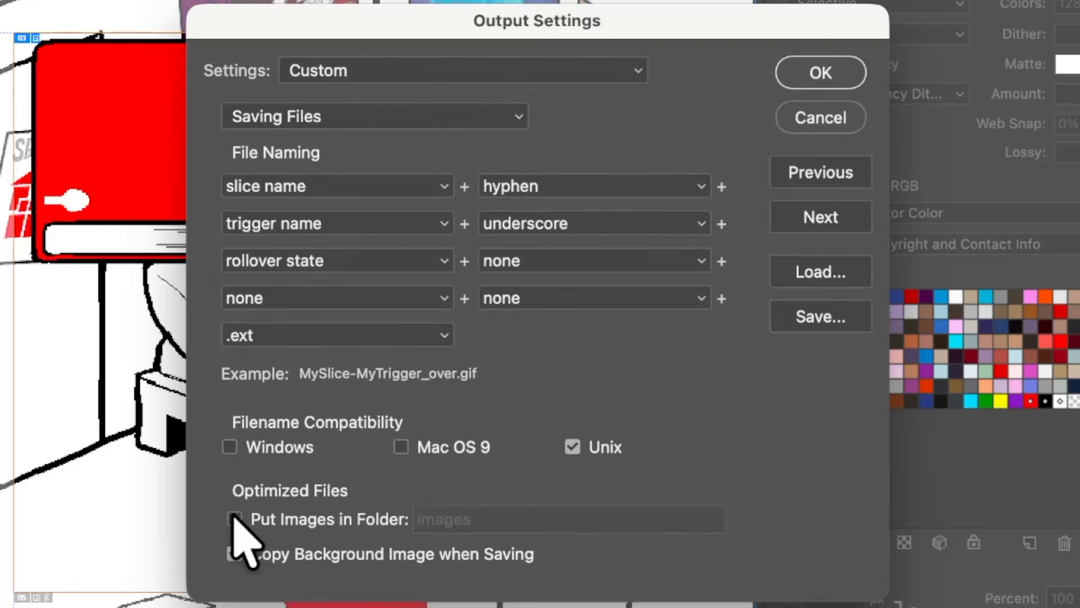
Step: Reduce the default slice naming to the document name by setting the underscore and layer name parts to none
{"action": "left_click", "coordinate": [495, 71]}
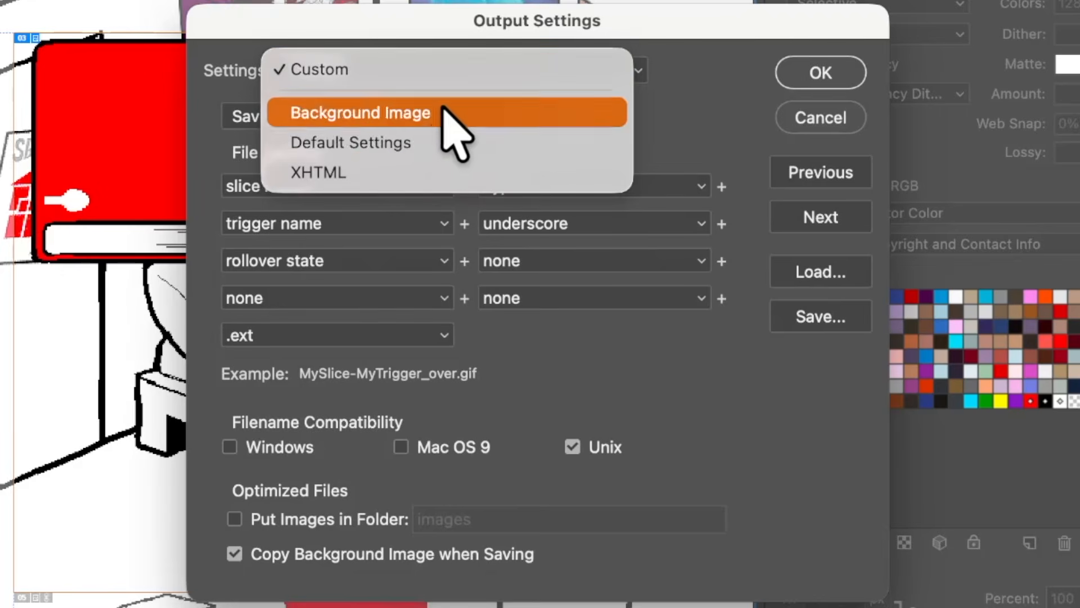
{"action": "left_click", "coordinate": [545, 70]}
{"action": "left_click", "coordinate": [422, 118]}
{"action": "left_click", "coordinate": [413, 86]}
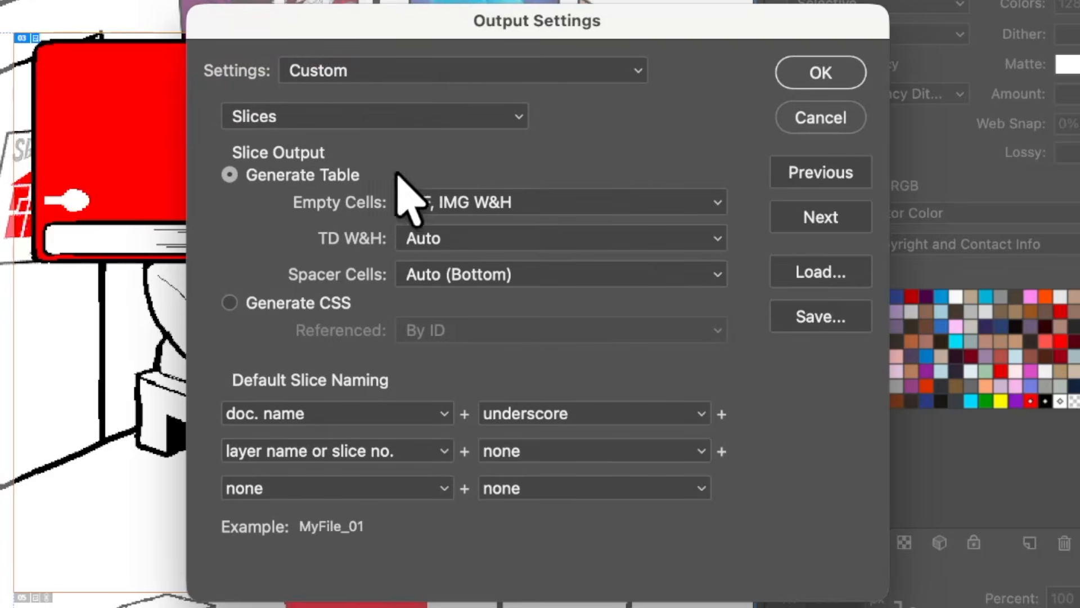
{"action": "left_click", "coordinate": [437, 452]}
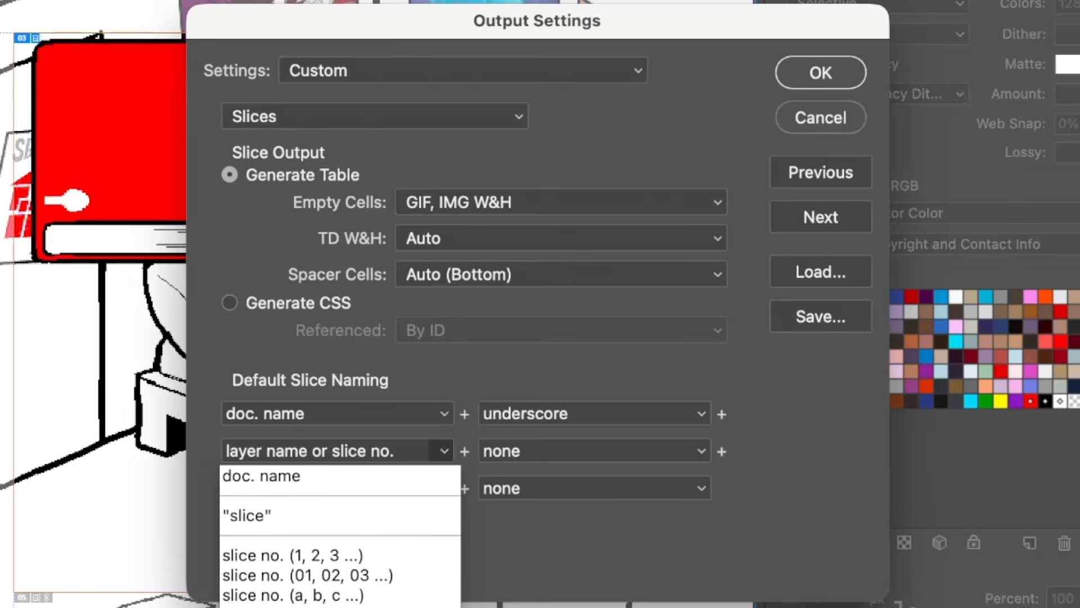
{"action": "left_click", "coordinate": [385, 594]}
{"action": "left_click", "coordinate": [698, 414]}
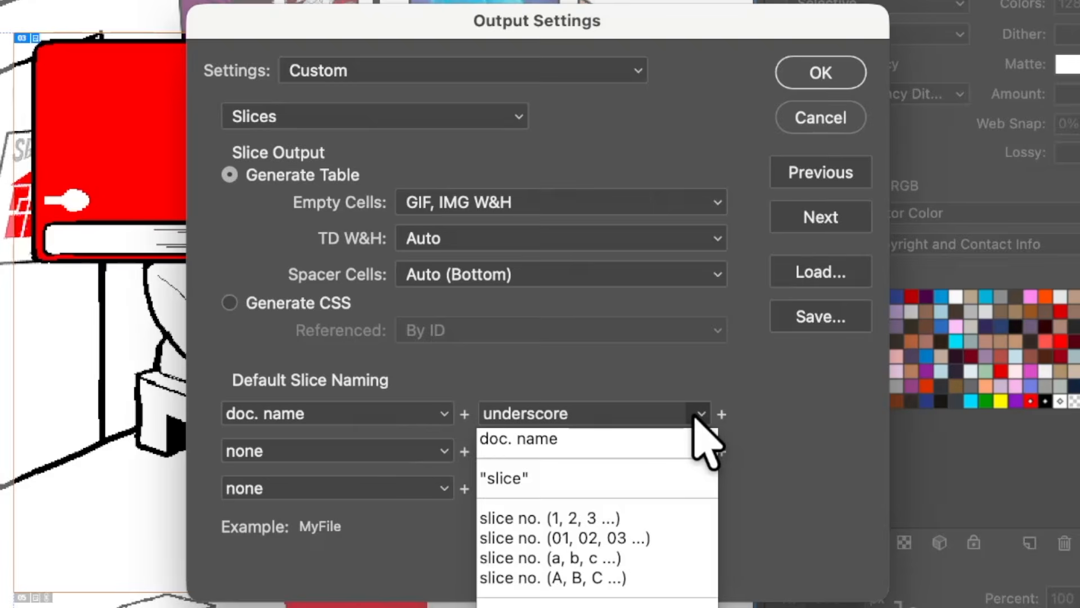
{"action": "left_click", "coordinate": [540, 603]}
{"action": "left_click", "coordinate": [820, 76]}
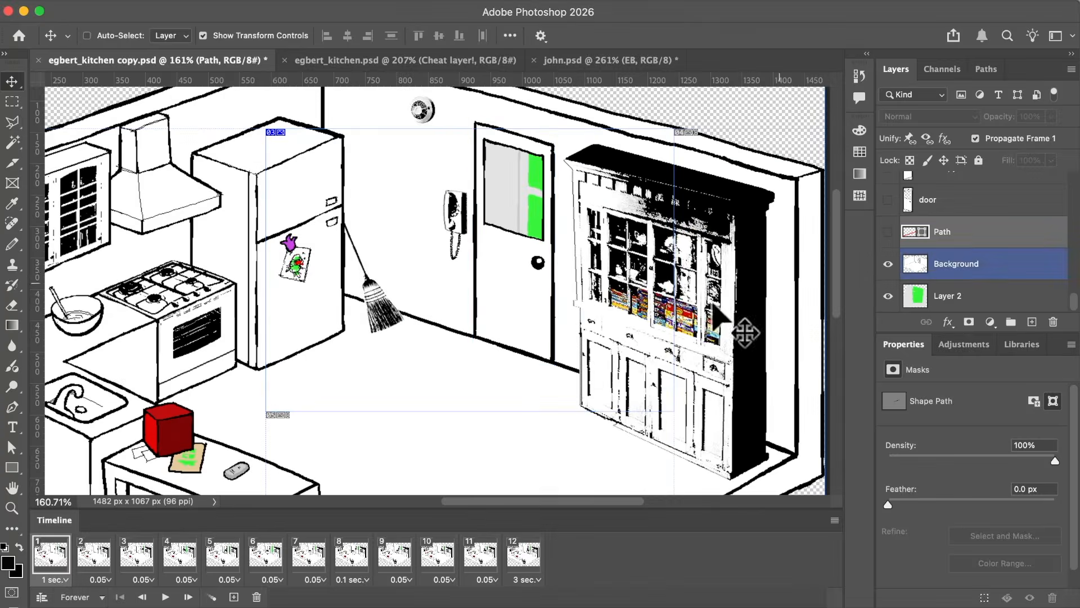
Step: Step through the early frames of the egbert_kitchen copy.psd animation, ending on frame 6
{"action": "left_click", "coordinate": [103, 557]}
{"action": "left_click", "coordinate": [170, 557]}
{"action": "left_click", "coordinate": [231, 556]}
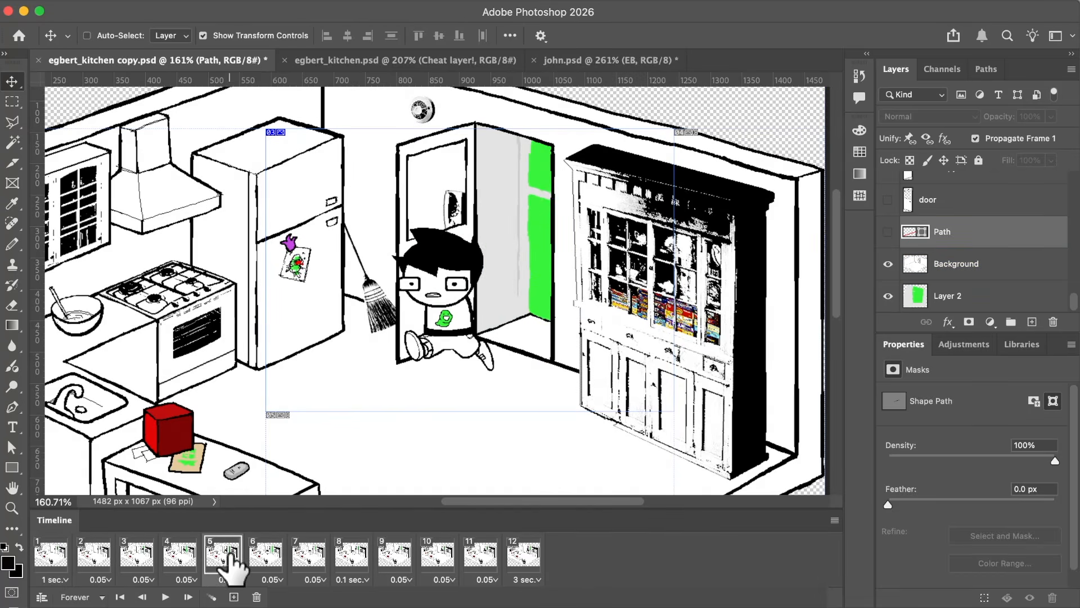
{"action": "left_click", "coordinate": [269, 557]}
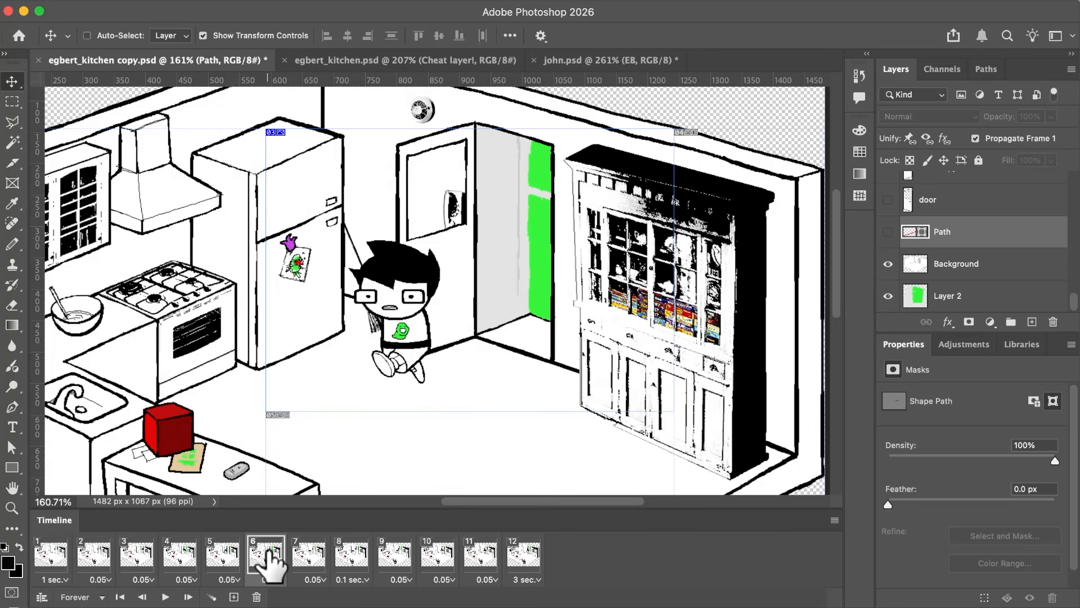
Step: Examine frame 6 of the kitchen scene and the EB character's layer groups, including Front, head and torso
{"action": "scroll", "coordinate": [568, 167], "scroll_direction": "right", "scroll_amount": 1}
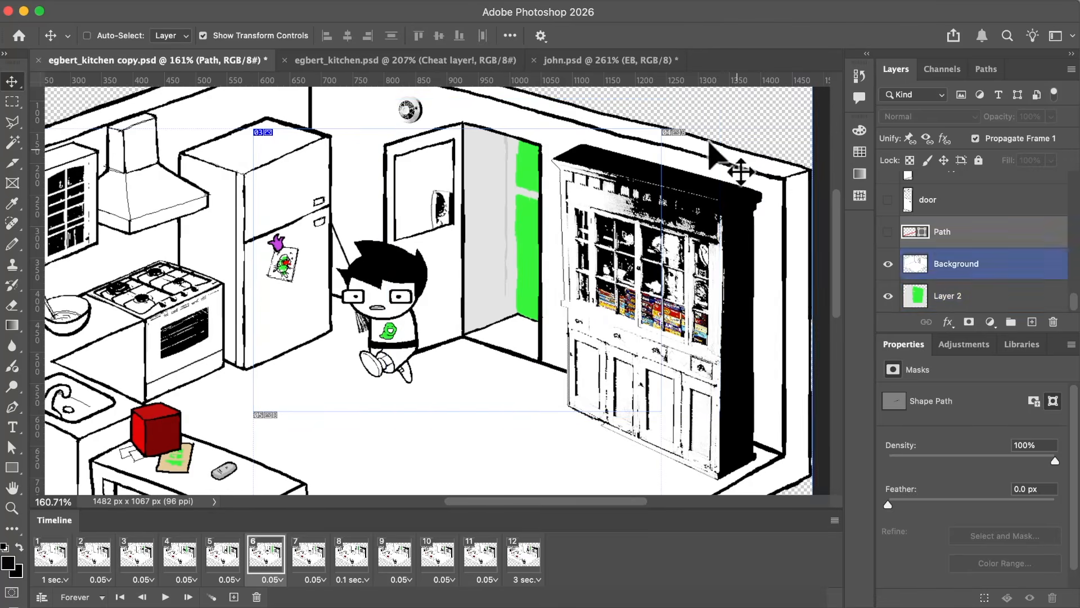
{"action": "scroll", "coordinate": [524, 283], "scroll_direction": "left", "scroll_amount": 2}
{"action": "scroll", "coordinate": [524, 281], "scroll_direction": "down", "scroll_amount": 1}
{"action": "scroll", "coordinate": [524, 281], "scroll_direction": "up", "scroll_amount": 4}
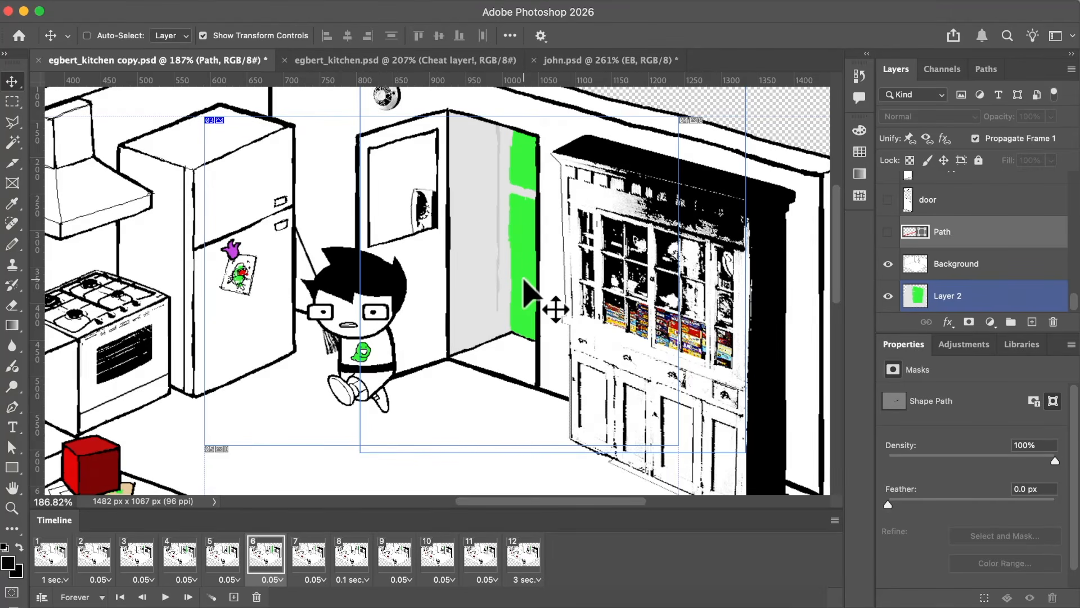
{"action": "scroll", "coordinate": [523, 280], "scroll_direction": "left", "scroll_amount": 1}
{"action": "scroll", "coordinate": [952, 267], "scroll_direction": "up", "scroll_amount": 12}
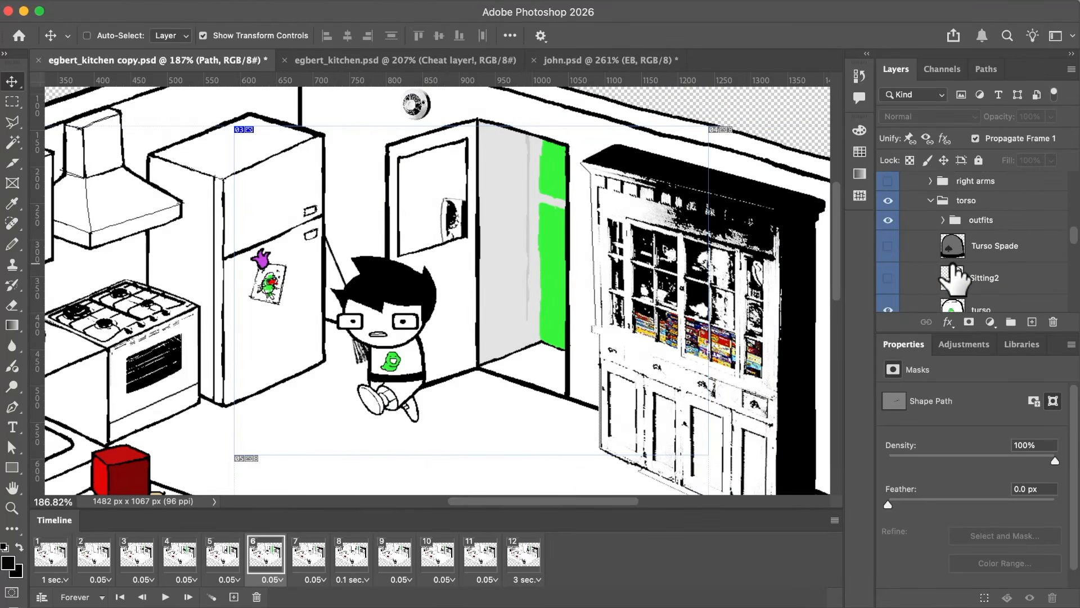
{"action": "scroll", "coordinate": [953, 275], "scroll_direction": "down", "scroll_amount": 1}
{"action": "scroll", "coordinate": [612, 345], "scroll_direction": "down", "scroll_amount": 2}
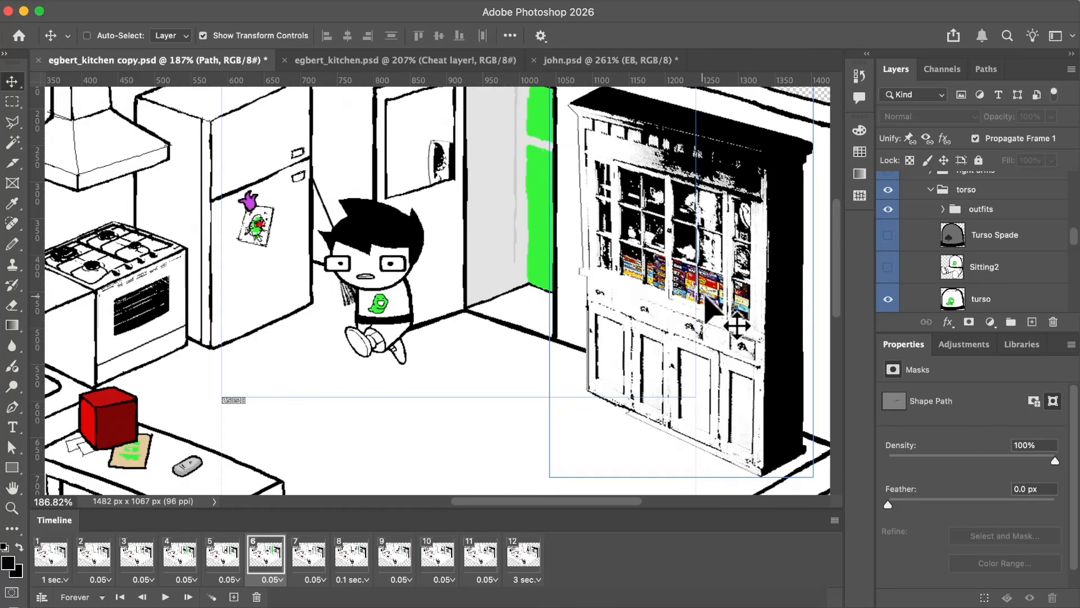
{"action": "scroll", "coordinate": [951, 270], "scroll_direction": "up", "scroll_amount": 6}
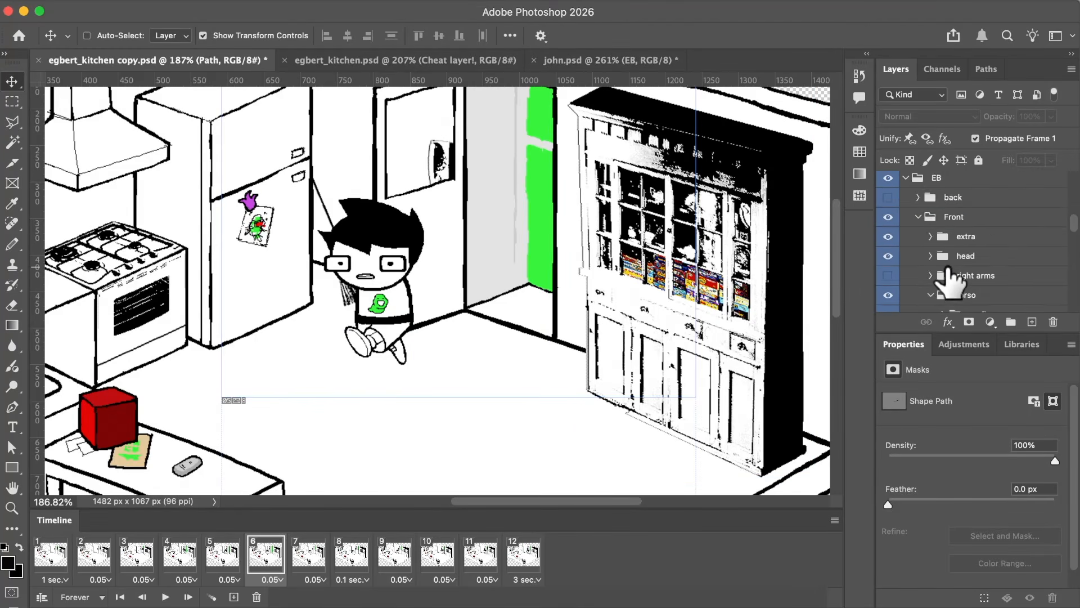
{"action": "scroll", "coordinate": [951, 278], "scroll_direction": "down", "scroll_amount": 3}
{"action": "scroll", "coordinate": [950, 275], "scroll_direction": "up", "scroll_amount": 4}
{"action": "left_click", "coordinate": [951, 269]}
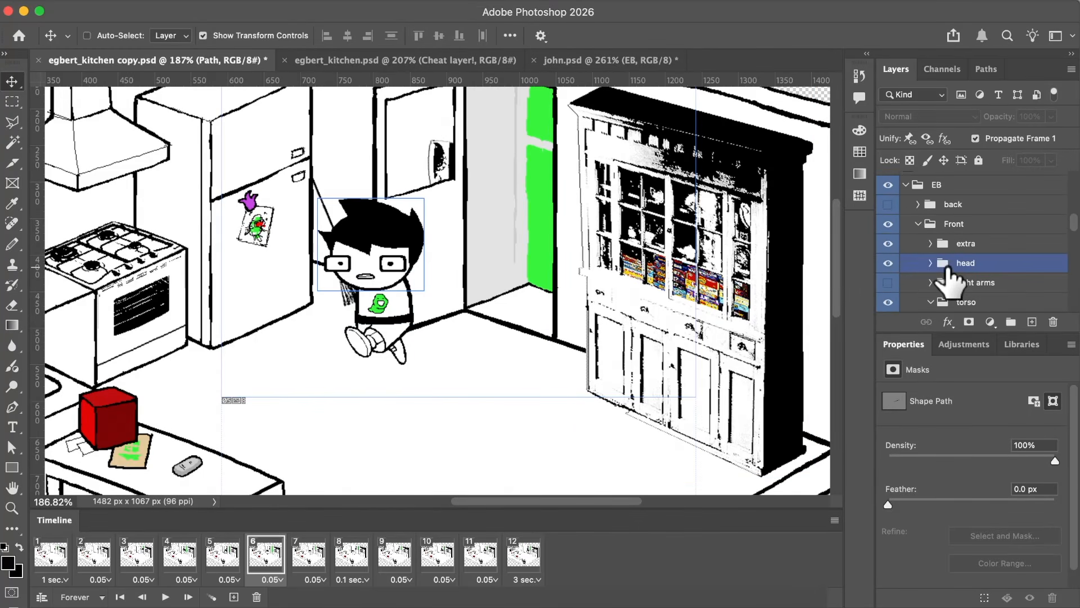
{"action": "scroll", "coordinate": [948, 268], "scroll_direction": "up", "scroll_amount": 3}
{"action": "scroll", "coordinate": [948, 269], "scroll_direction": "down", "scroll_amount": 4}
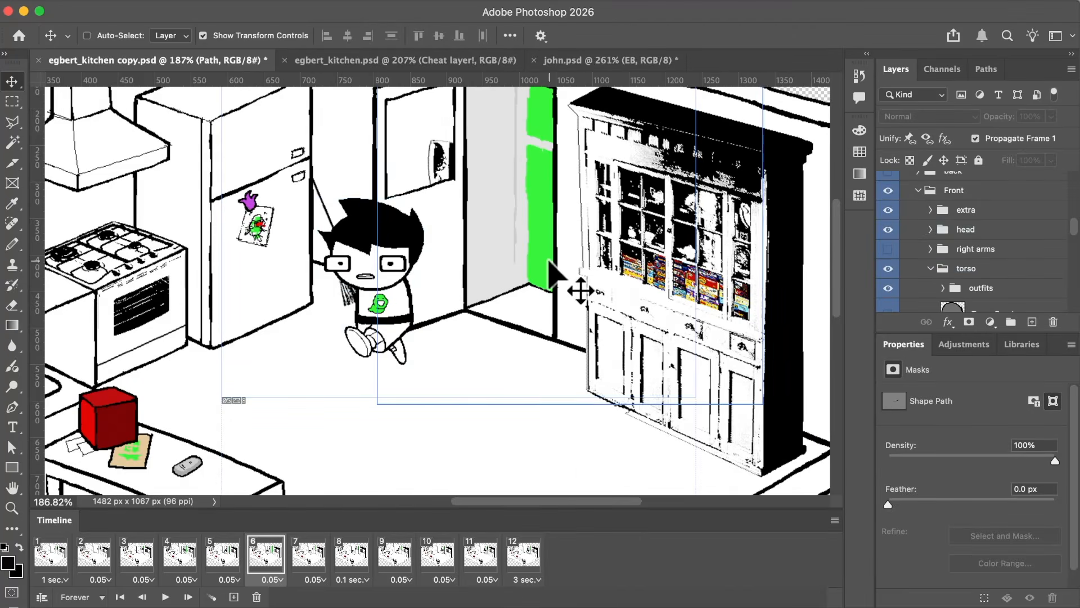
Step: Look over the running character beside the open door, and switch to the browser preview of the kitchen GIF
{"action": "scroll", "coordinate": [549, 261], "scroll_direction": "right", "scroll_amount": 2}
{"action": "scroll", "coordinate": [549, 261], "scroll_direction": "up", "scroll_amount": 2}
{"action": "scroll", "coordinate": [549, 260], "scroll_direction": "up", "scroll_amount": 1}
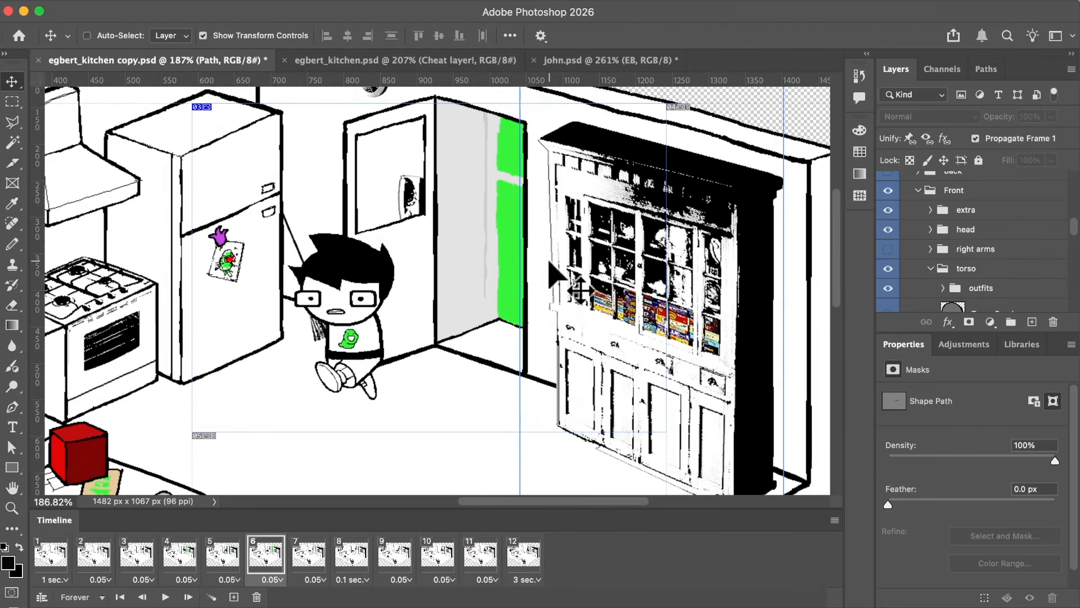
{"action": "scroll", "coordinate": [549, 260], "scroll_direction": "left", "scroll_amount": 2}
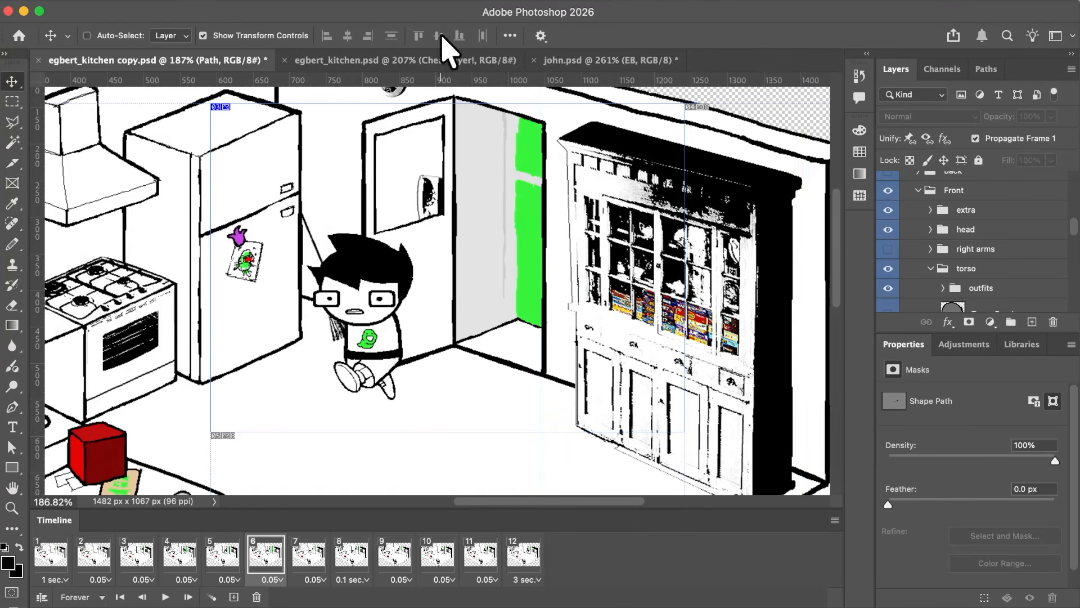
{"action": "scroll", "coordinate": [523, 159], "scroll_direction": "left", "scroll_amount": 2}
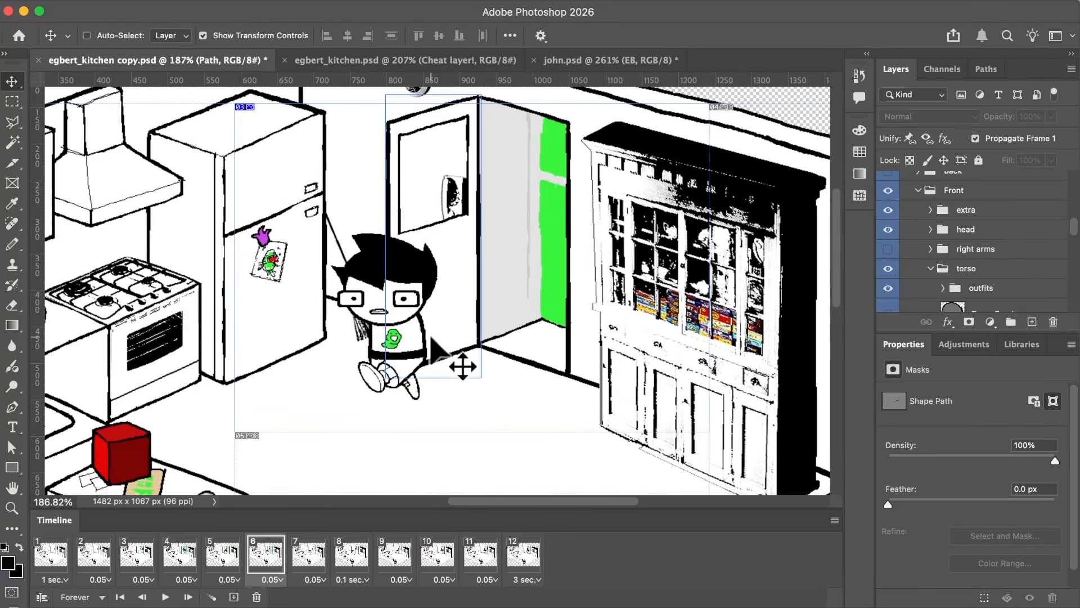
{"action": "key", "text": "super+Tab"}
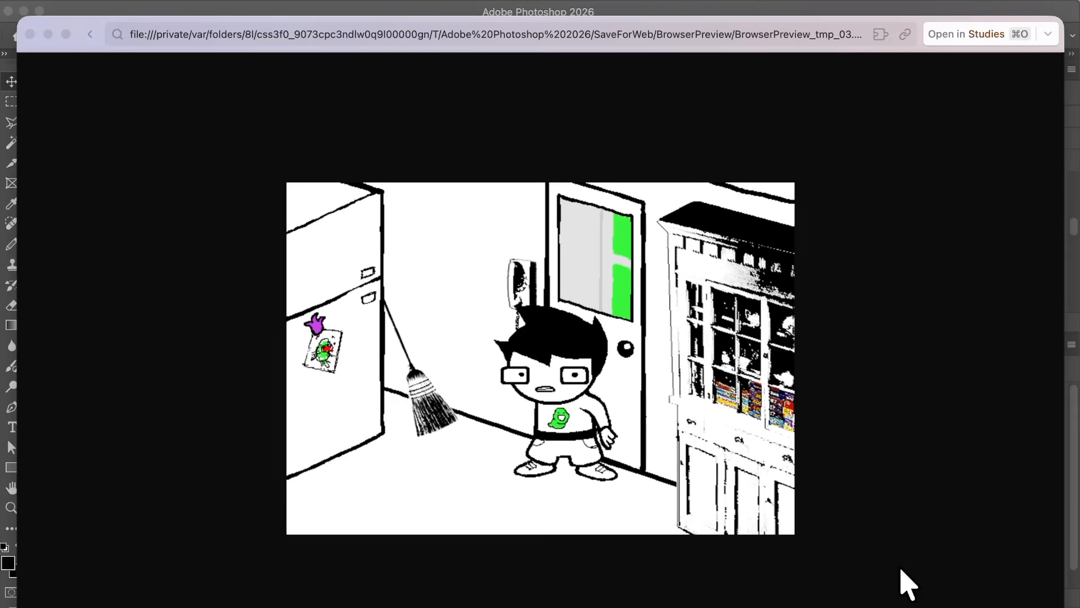